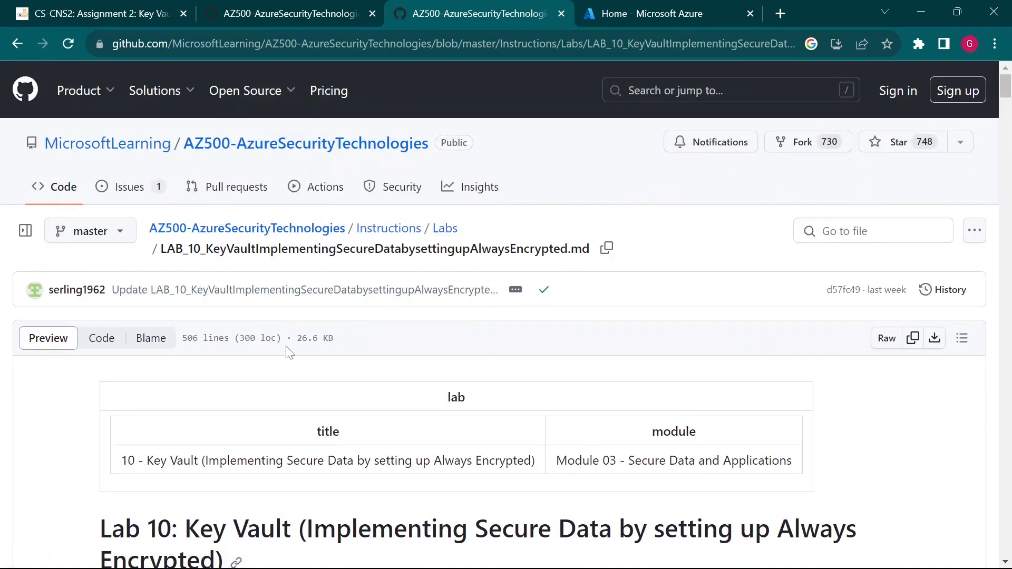
- Read the lab introduction, highlighting 'Always Encrypted', 'Azure Key Vault' and the East US region note
scroll(280, 343, "down", 3)
scroll(268, 366, "down", 1)
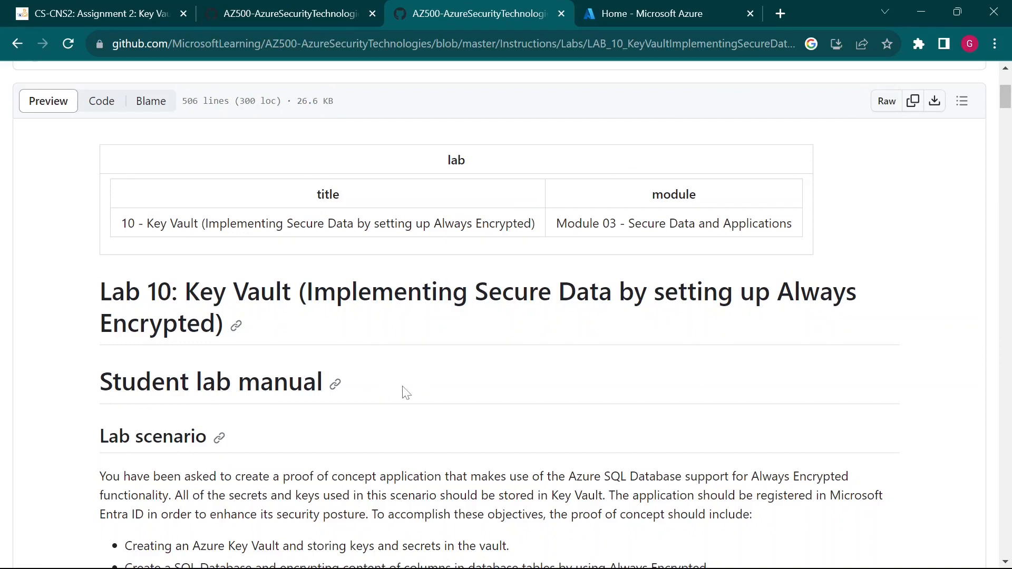
scroll(443, 409, "down", 1)
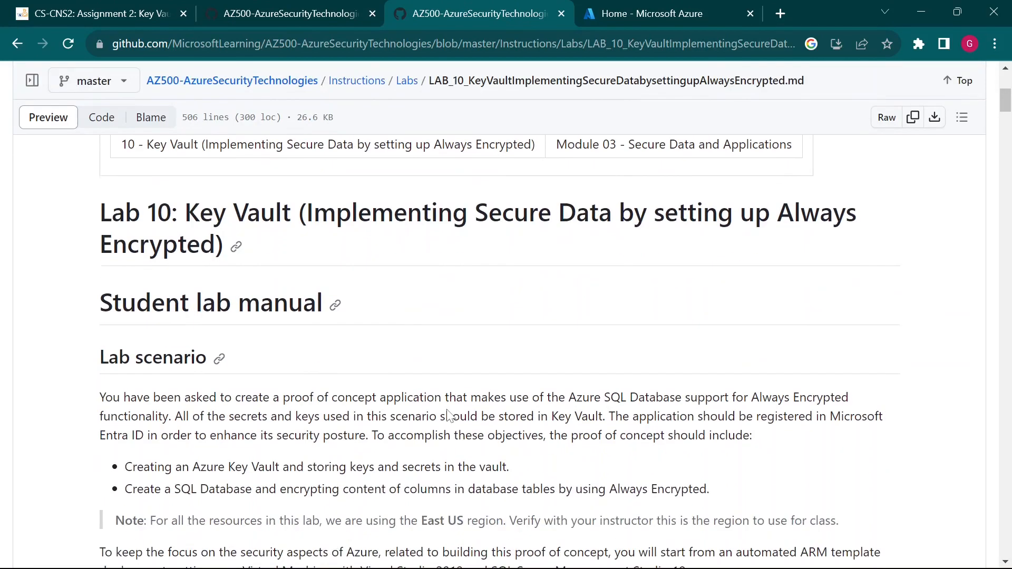
scroll(446, 411, "down", 1)
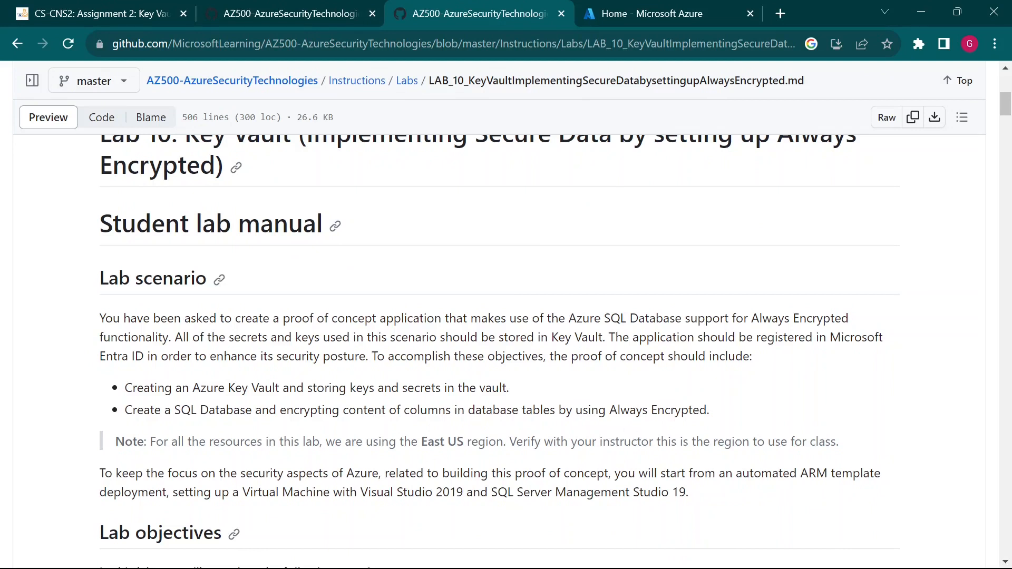
left_click_drag(611, 410, 706, 410)
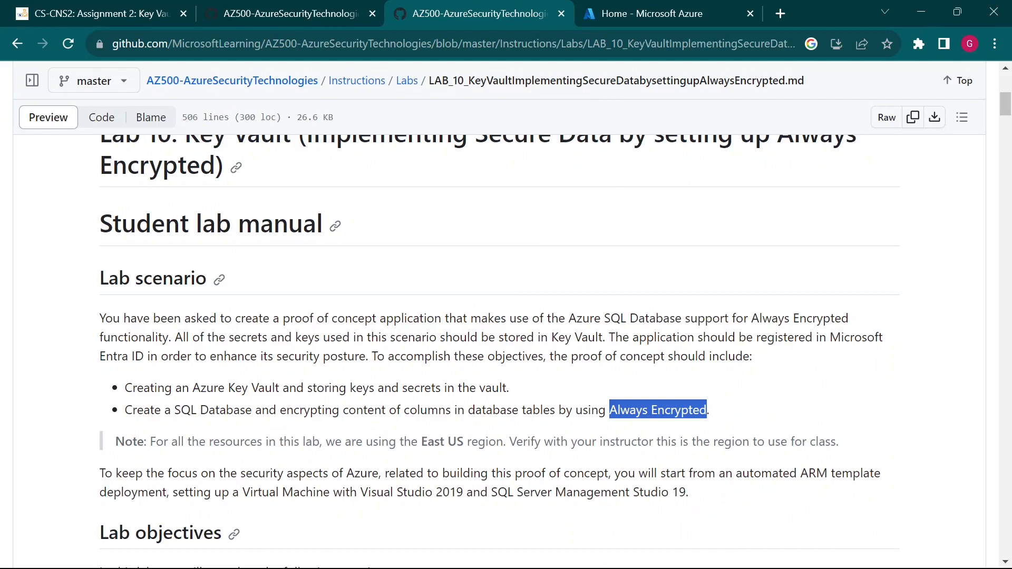
left_click_drag(192, 388, 280, 388)
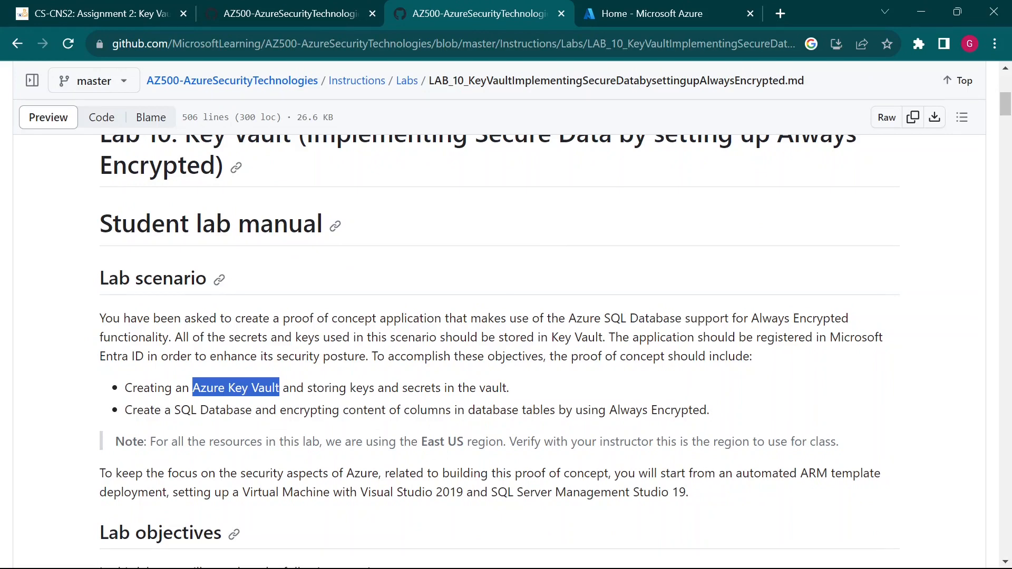
scroll(298, 400, "down", 3)
scroll(297, 401, "down", 1)
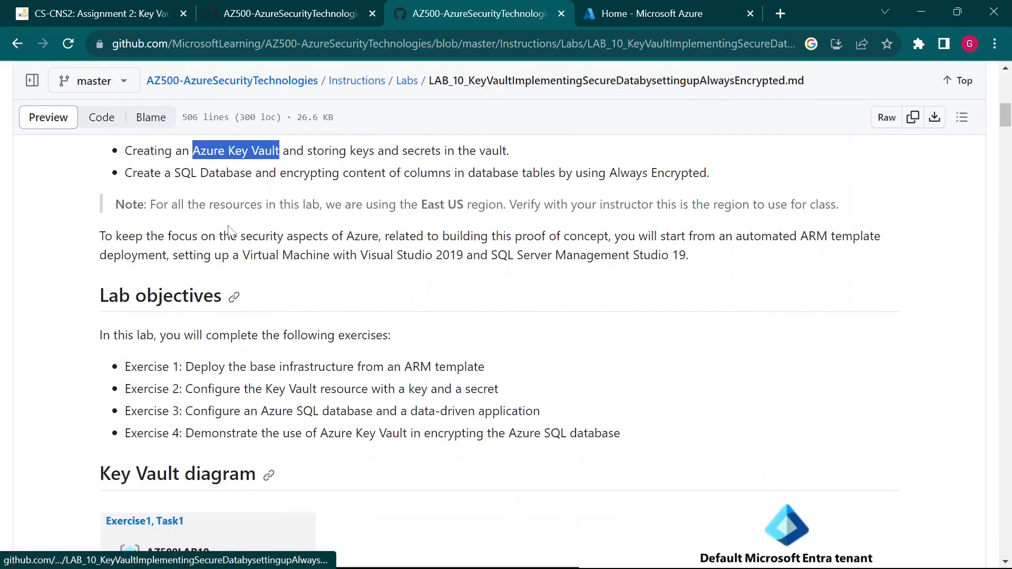
left_click_drag(115, 205, 836, 204)
left_click(767, 226)
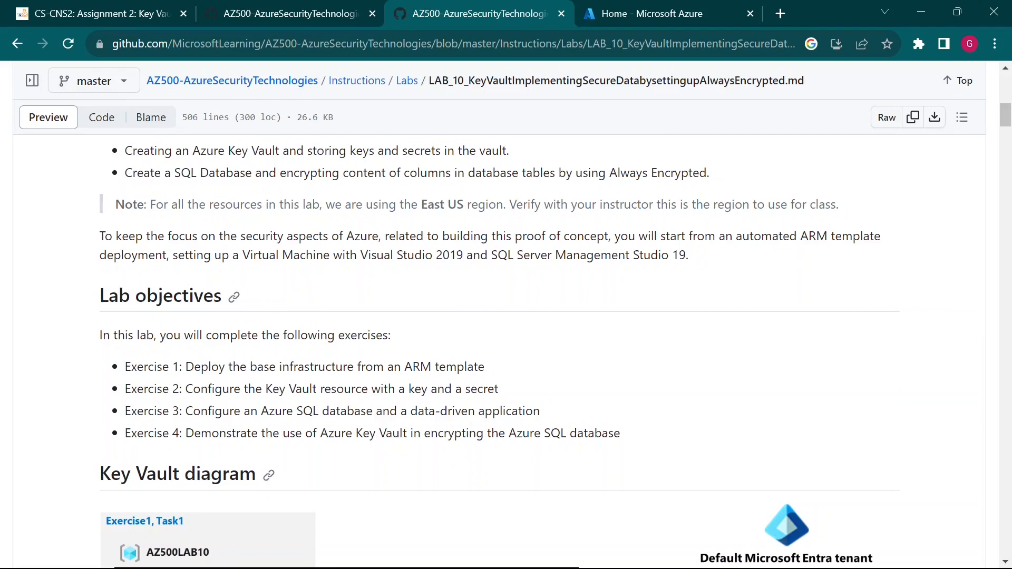
- Highlight 'key' in Exercise 2 and scroll further through the lab instructions
left_click_drag(409, 389, 428, 389)
scroll(560, 449, "down", 6)
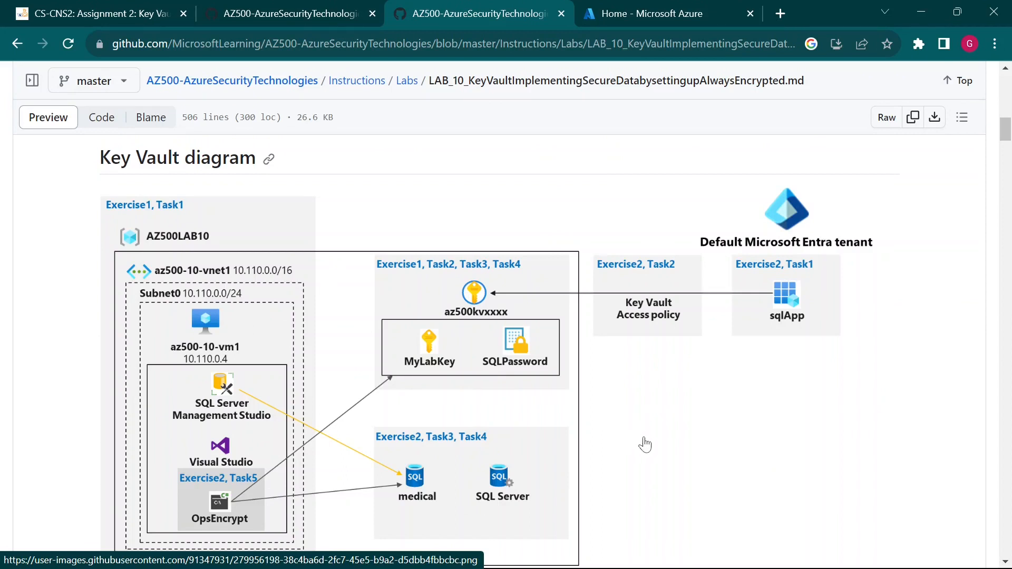
scroll(644, 444, "down", 2)
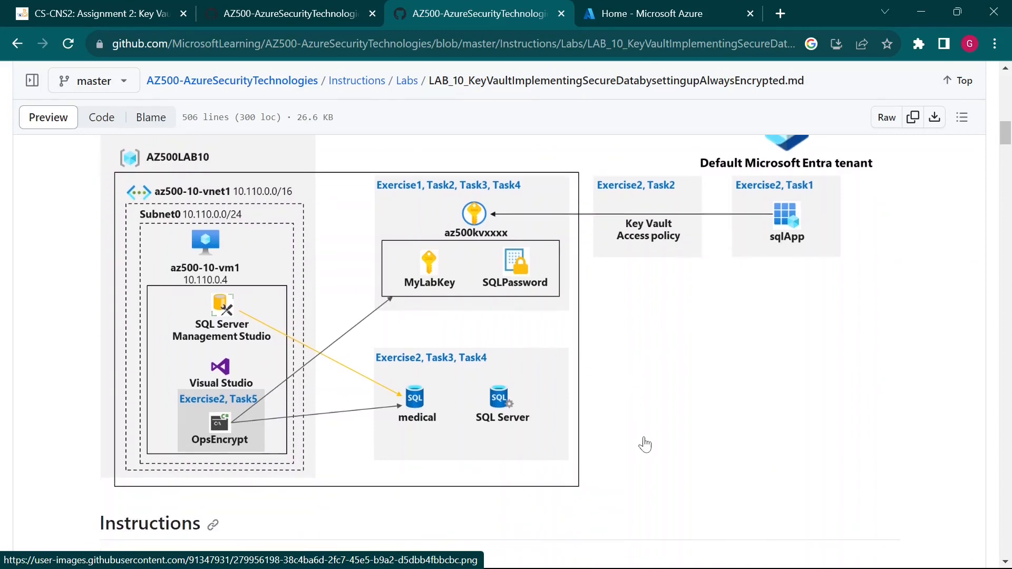
scroll(603, 420, "up", 2)
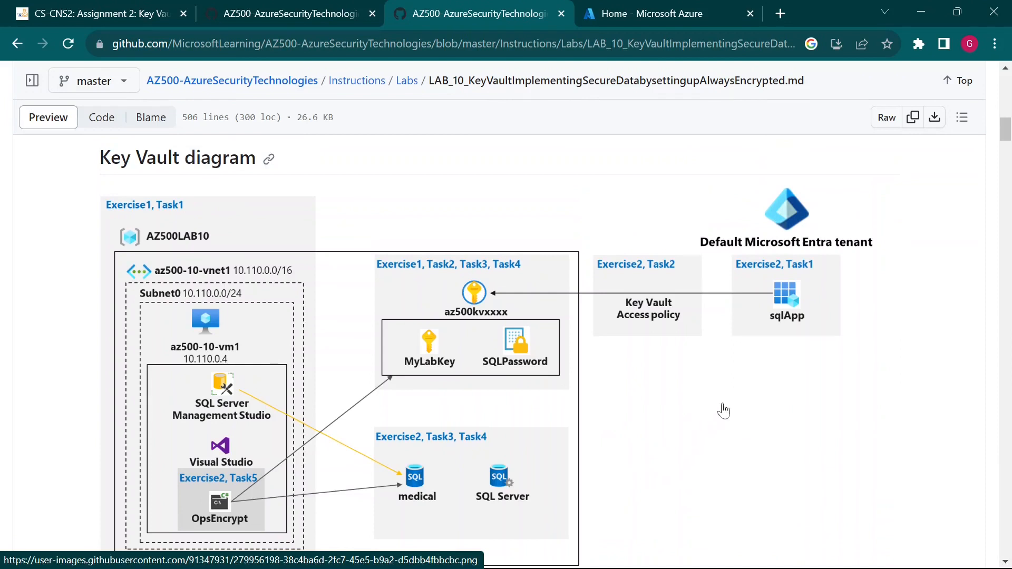
scroll(702, 440, "down", 1)
scroll(701, 440, "down", 4)
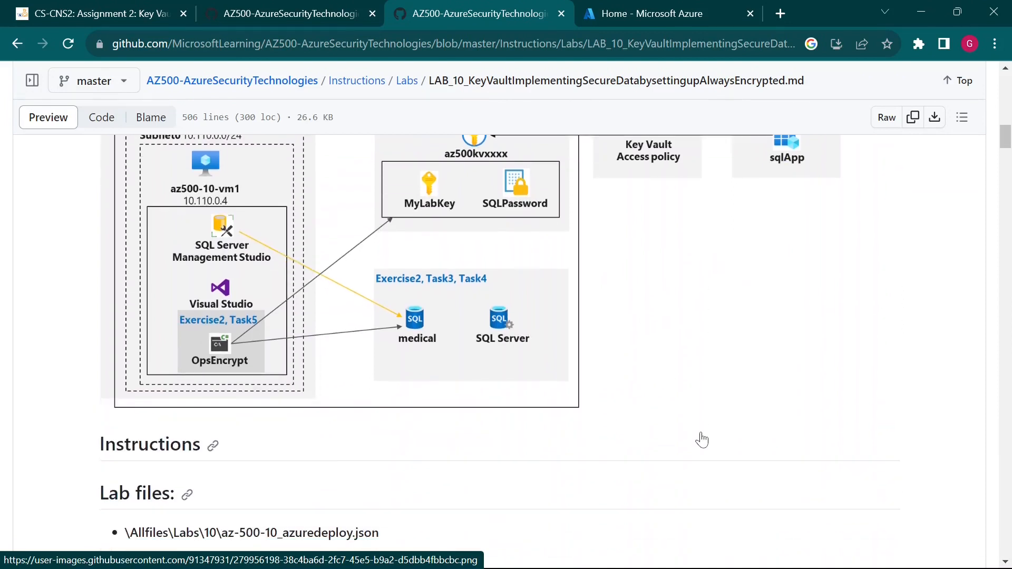
scroll(705, 439, "down", 3)
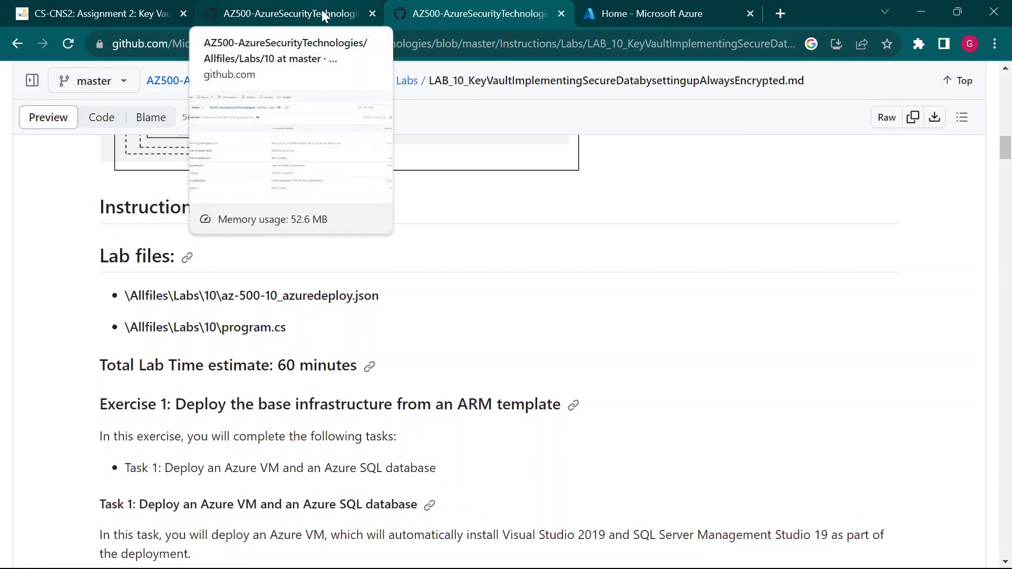
- Navigate from the repository root through Allfiles/Labs into folder 10
left_click(249, 21)
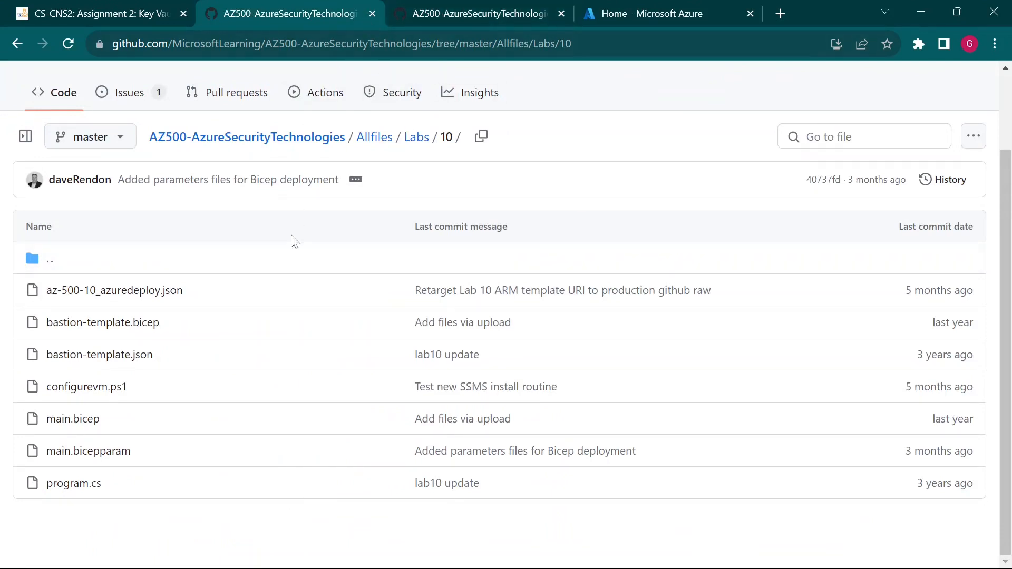
scroll(267, 208, "up", 2)
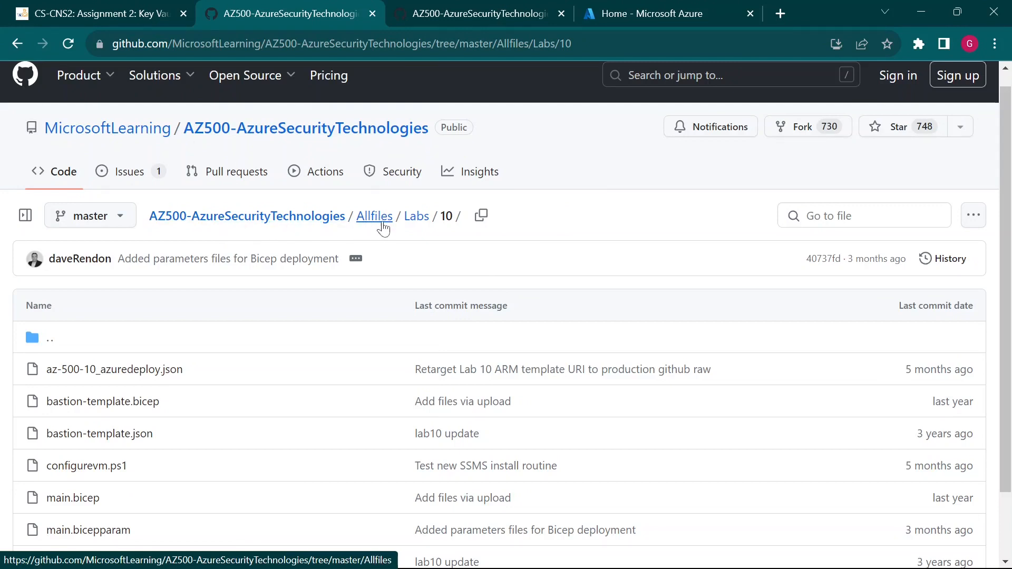
left_click(292, 222)
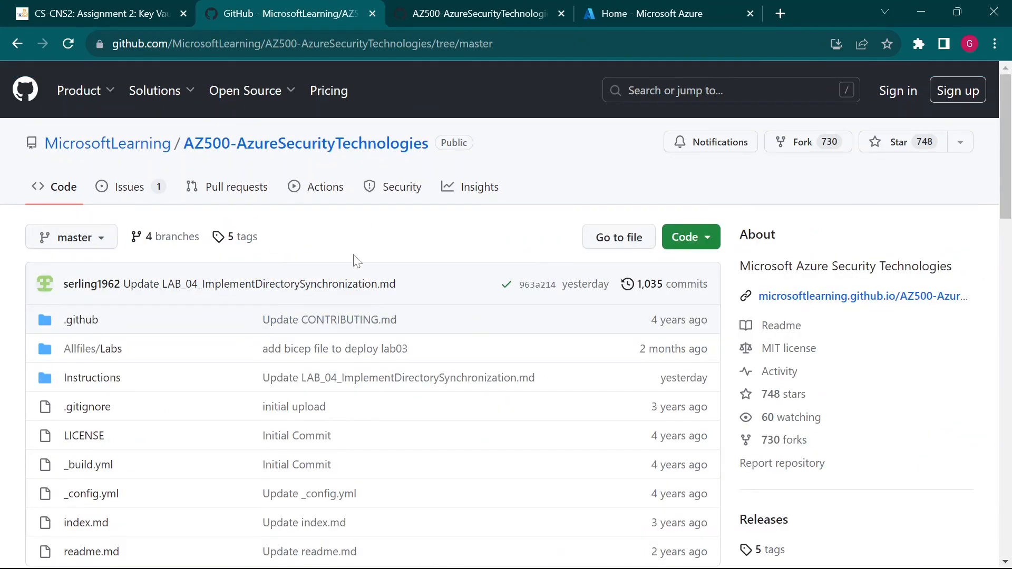
scroll(204, 387, "down", 1)
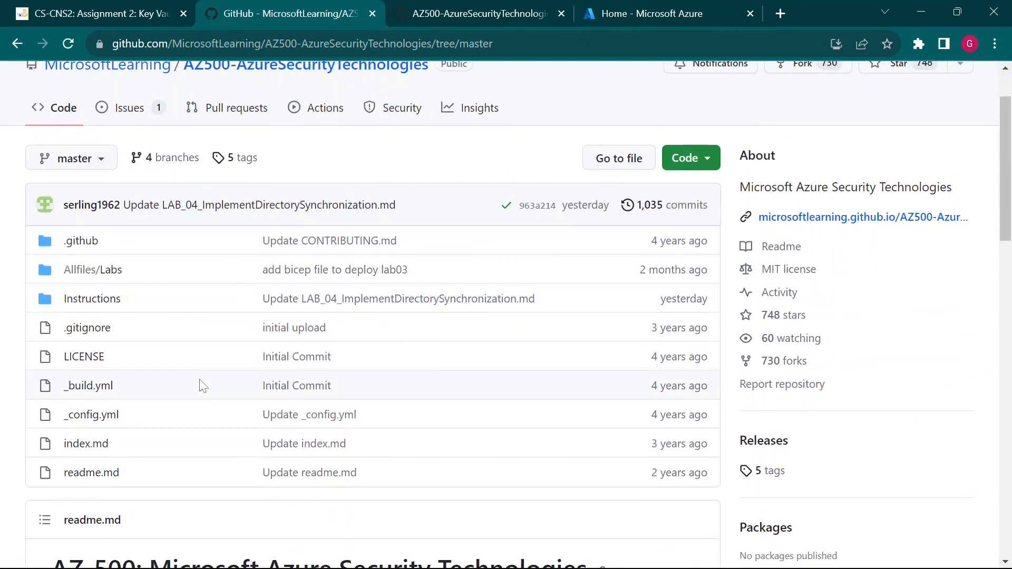
left_click(103, 275)
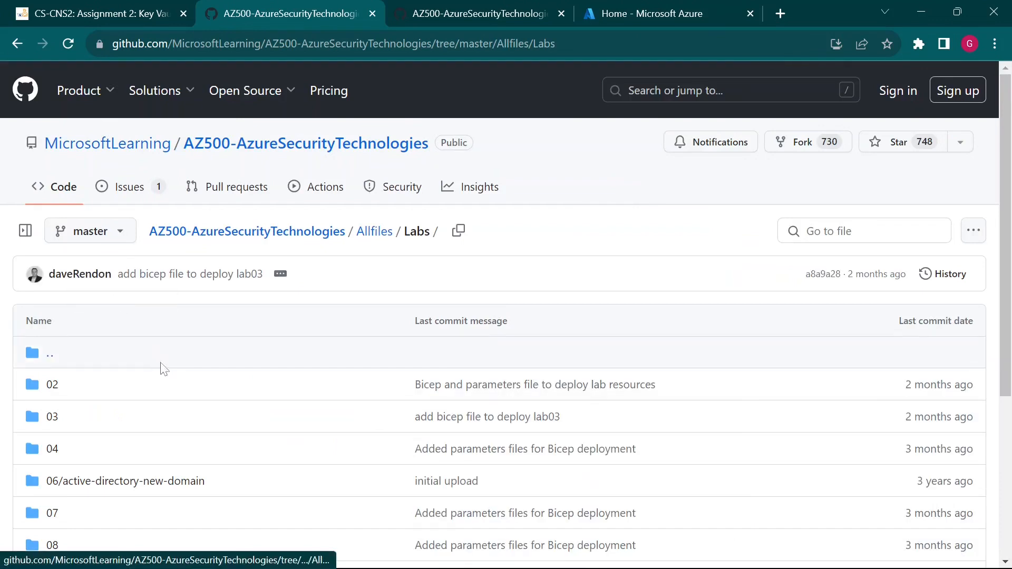
scroll(187, 373, "down", 1)
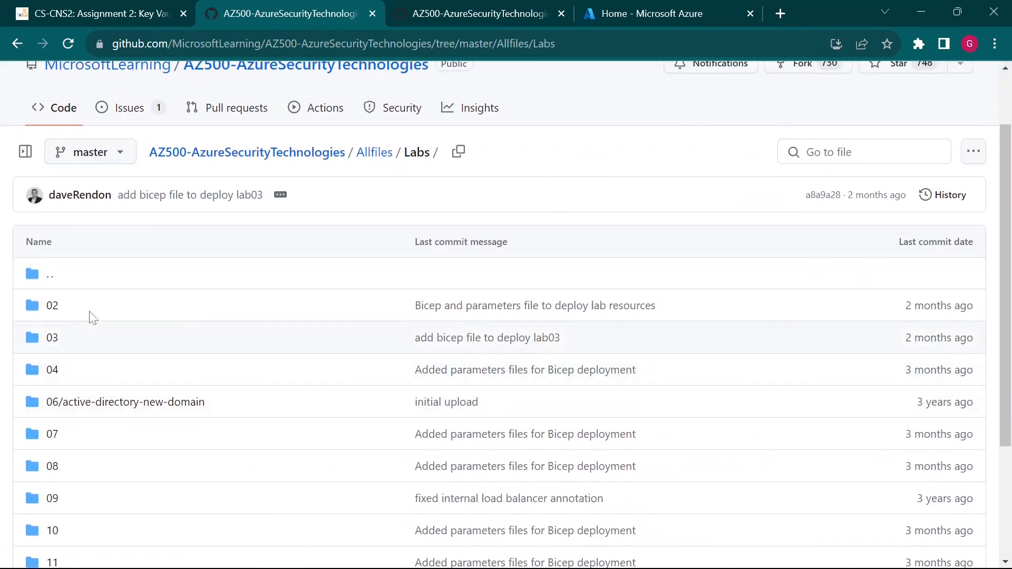
scroll(171, 360, "down", 2)
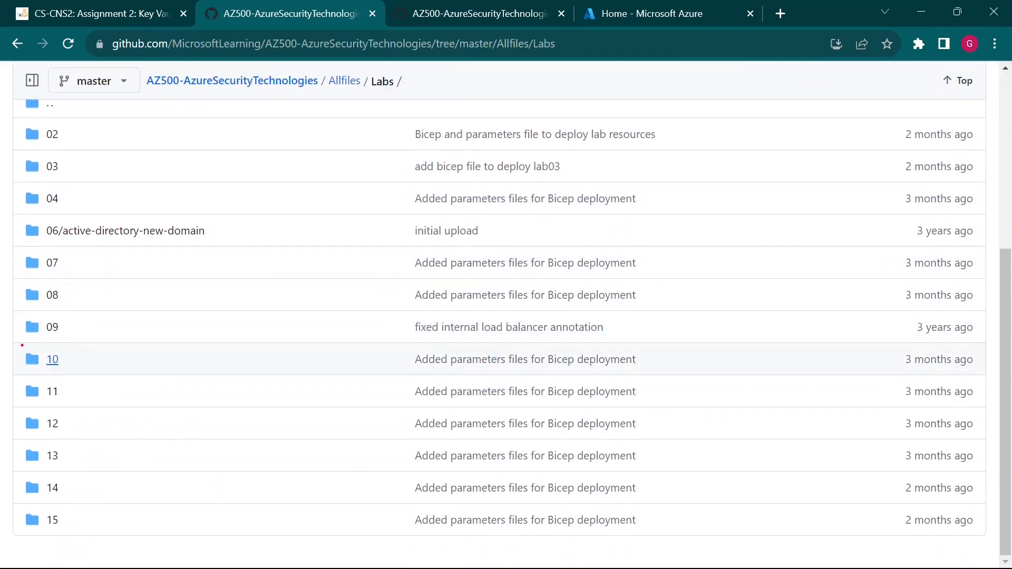
left_click_drag(14, 342, 106, 374)
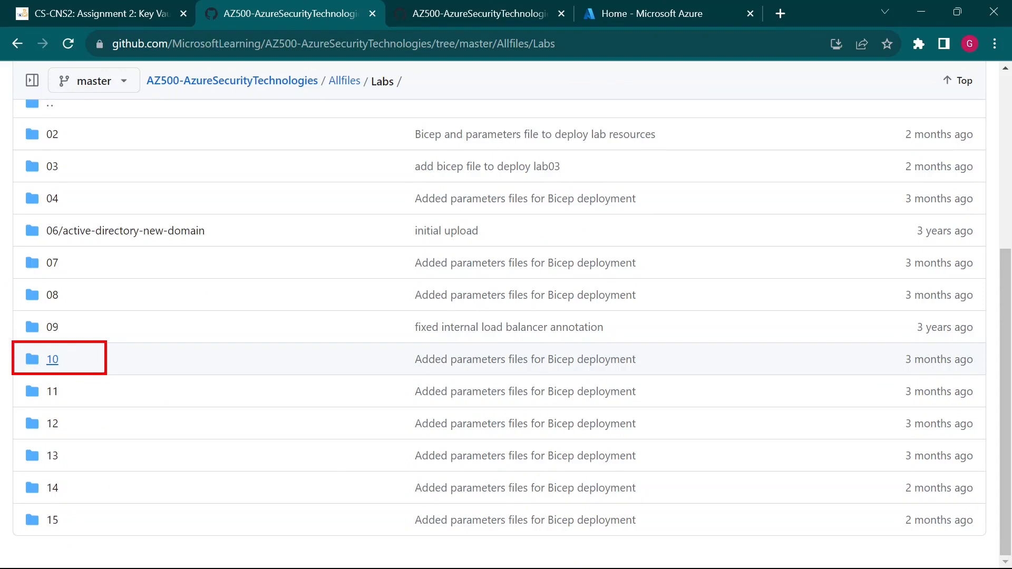
left_click(51, 361)
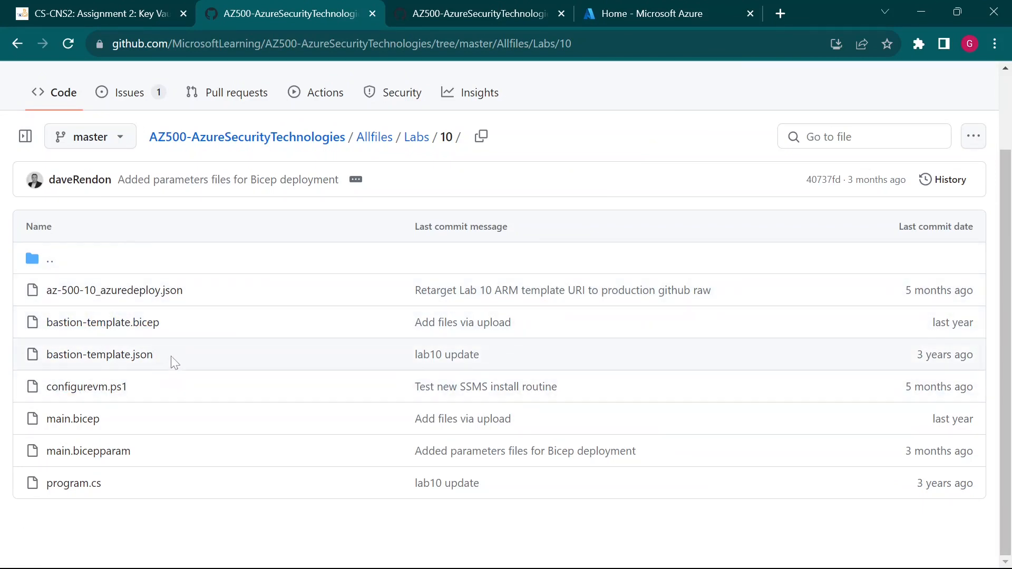
left_click(474, 8)
- Check the Azure portal home, then scroll the Lab 10 instructions back to Exercise 1
left_click(595, 10)
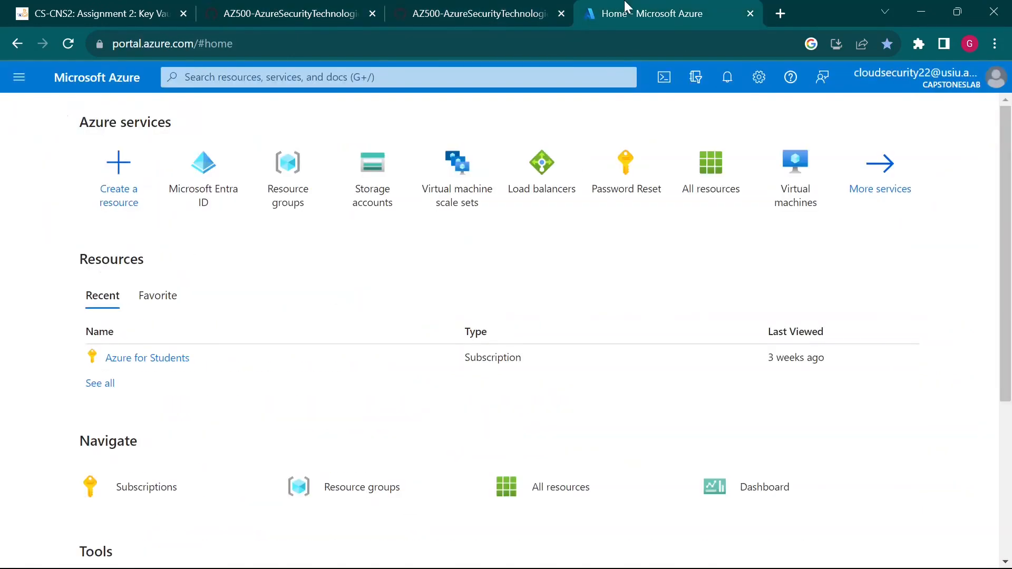
left_click(466, 7)
scroll(287, 422, "down", 1)
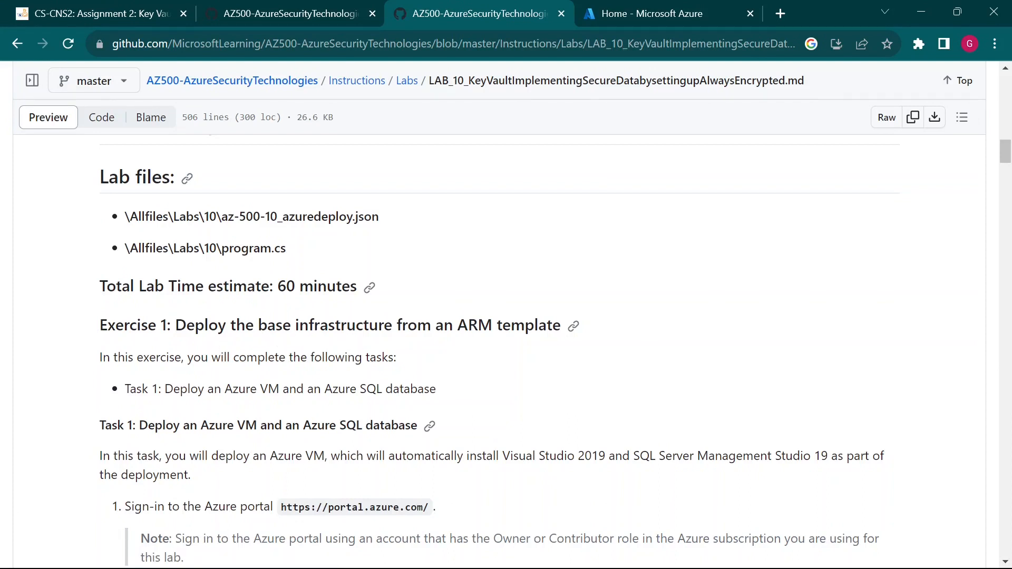
- Read Task 1, highlighting the sign-in note and 'Deploy a custom template', then show the portal home
scroll(254, 364, "down", 1)
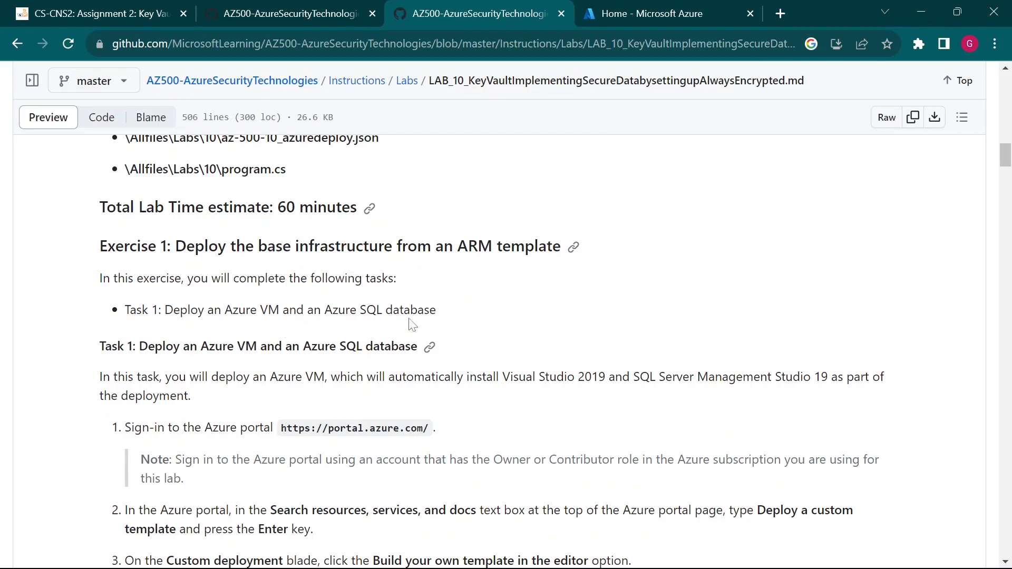
scroll(399, 342, "down", 2)
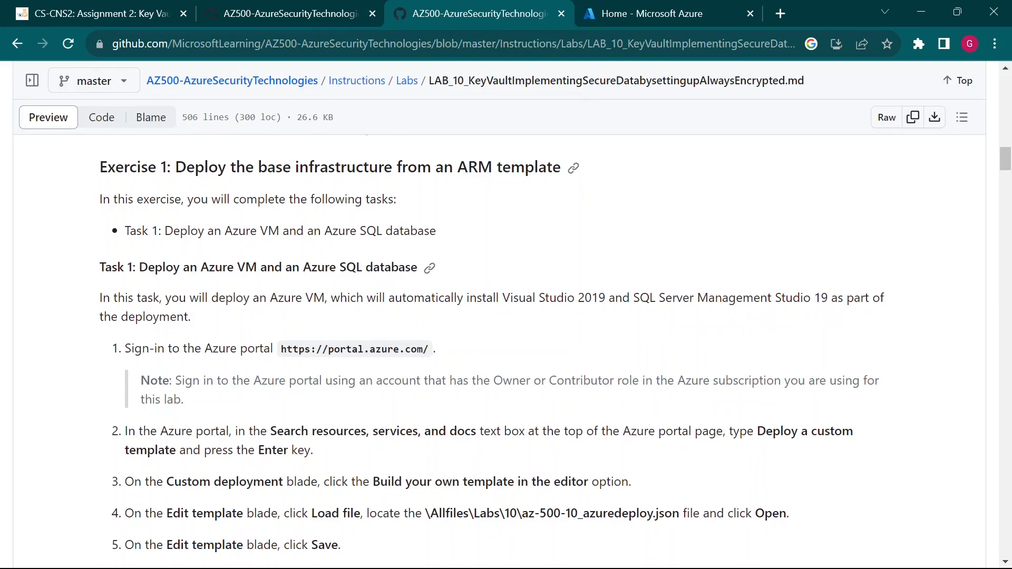
scroll(203, 319, "down", 3)
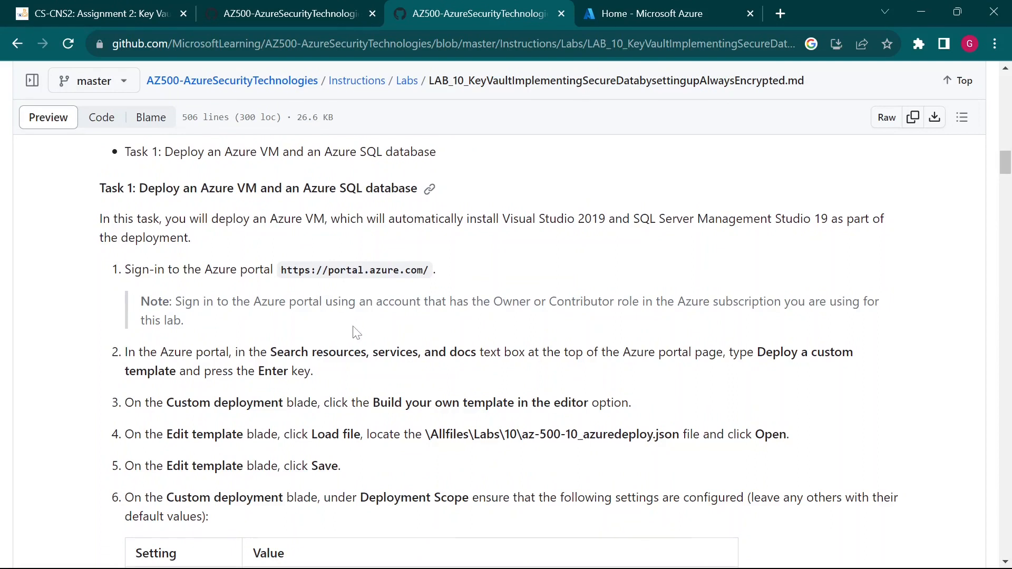
scroll(357, 332, "down", 3)
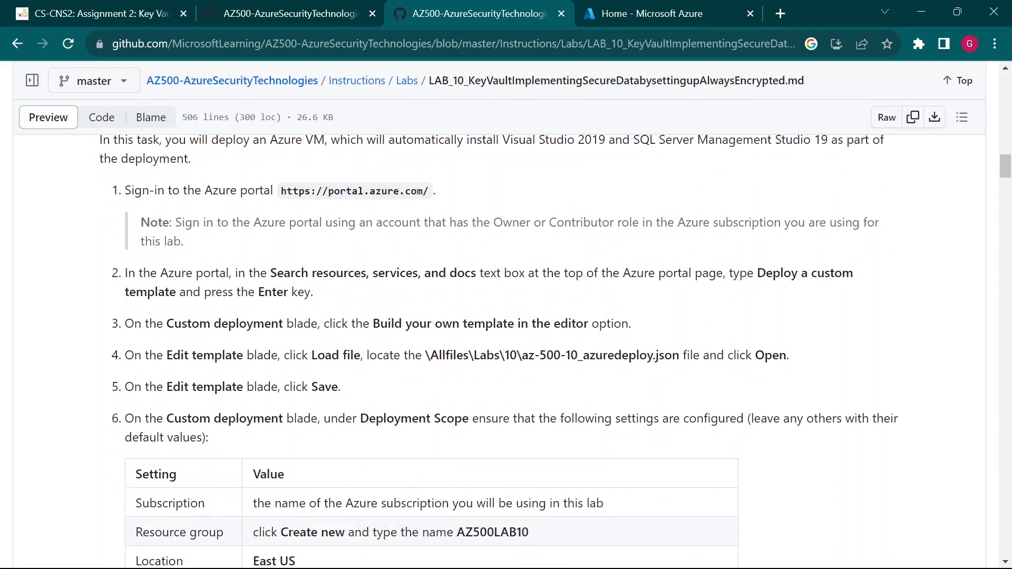
triple_click(221, 238)
left_click(226, 238)
left_click_drag(757, 273, 192, 292)
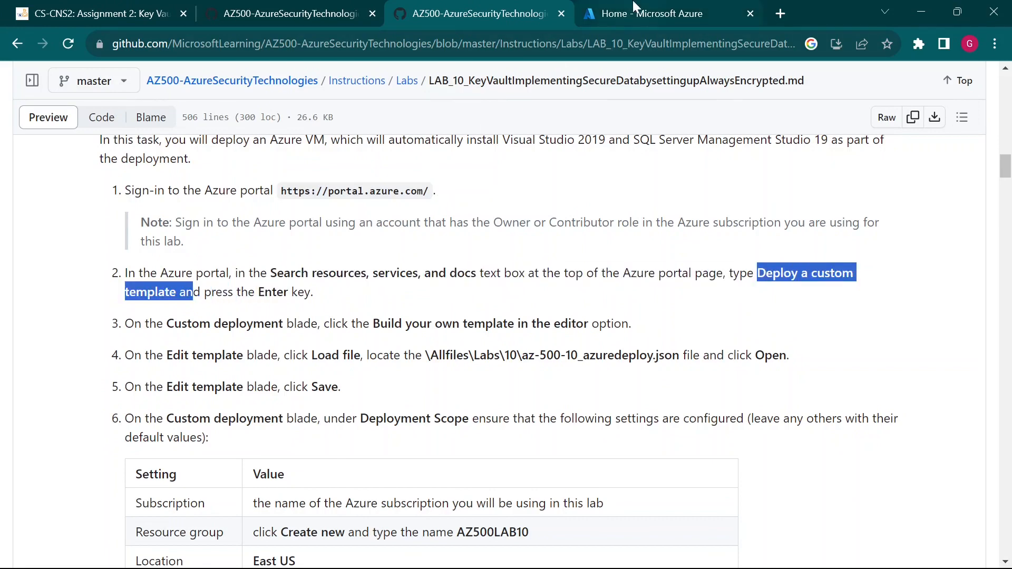
left_click(609, 8)
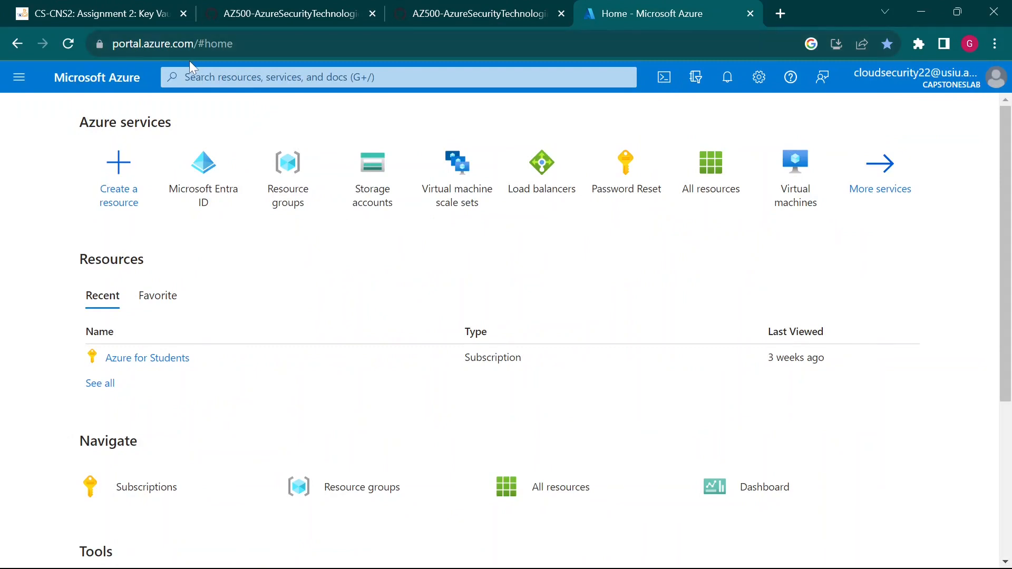
- Search 'custom de' and start a Template deployment from the Marketplace results
mouse_move(162, 68)
left_mouse_down()
mouse_move(552, 133)
mouse_move(648, 99)
mouse_move(640, 93)
mouse_move(675, 198)
left_mouse_up()
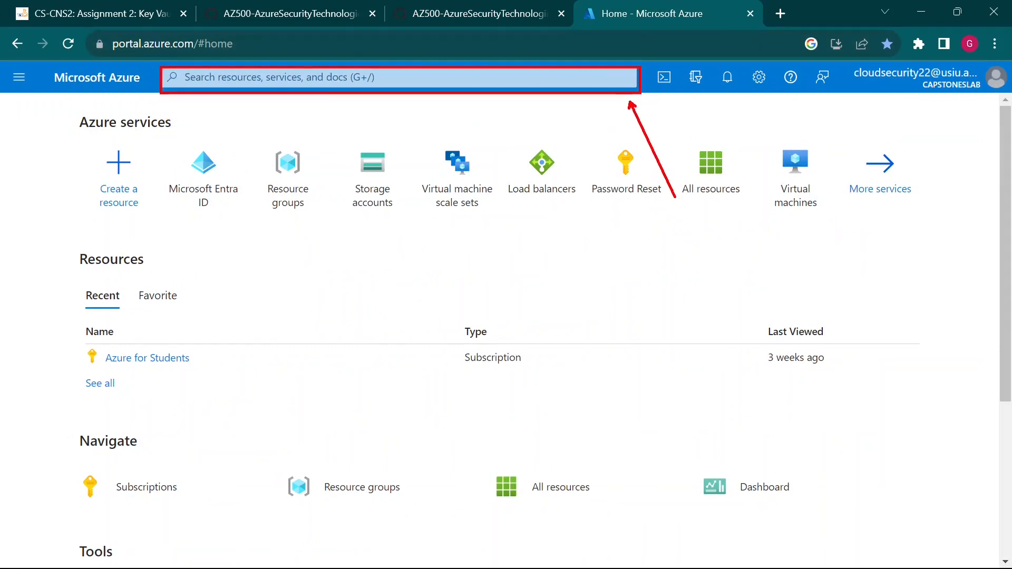
key("Escape")
left_click(398, 78)
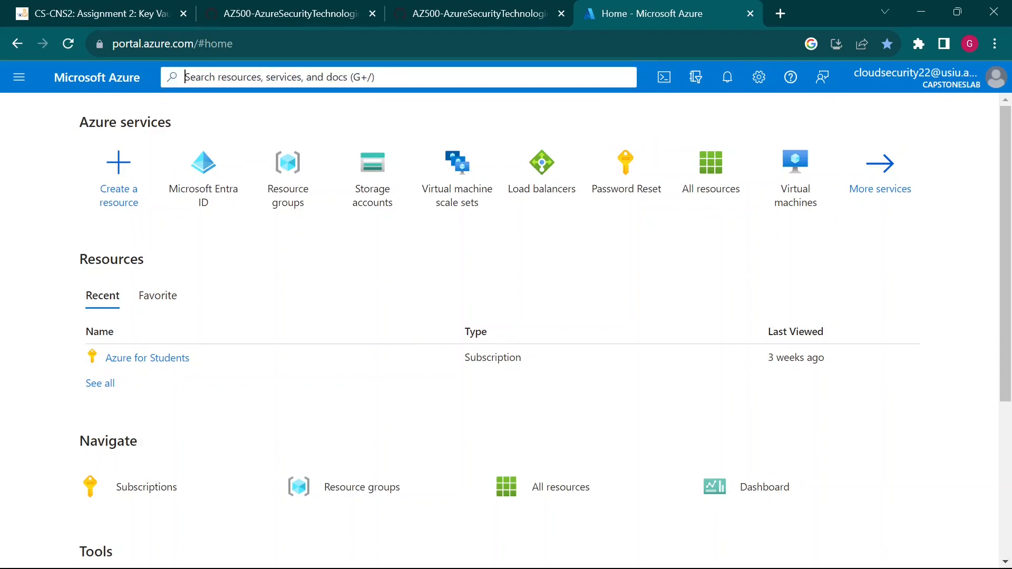
type("custom")
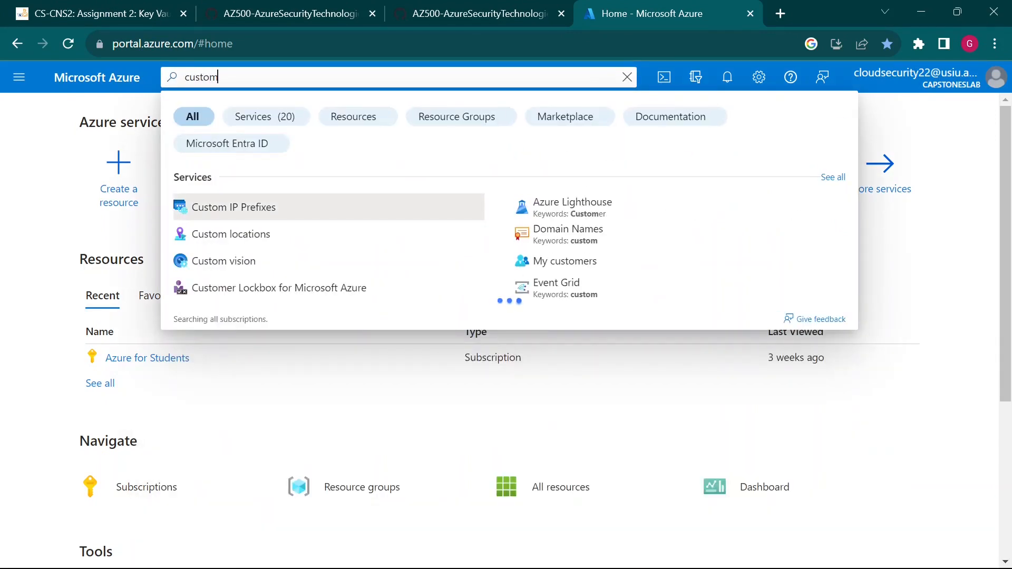
type(" de")
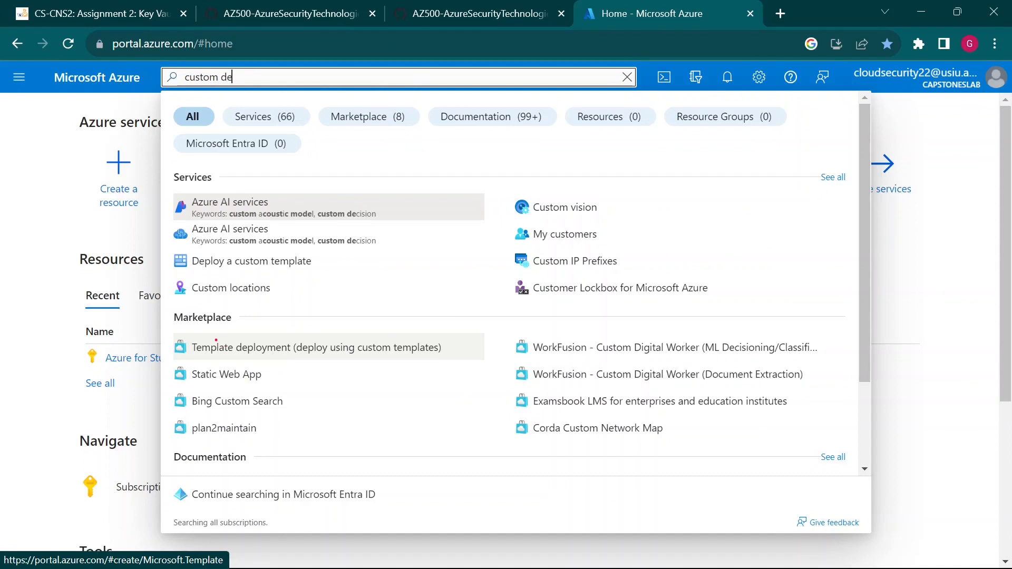
mouse_move(175, 333)
left_mouse_down()
mouse_move(436, 384)
mouse_move(464, 360)
left_mouse_up()
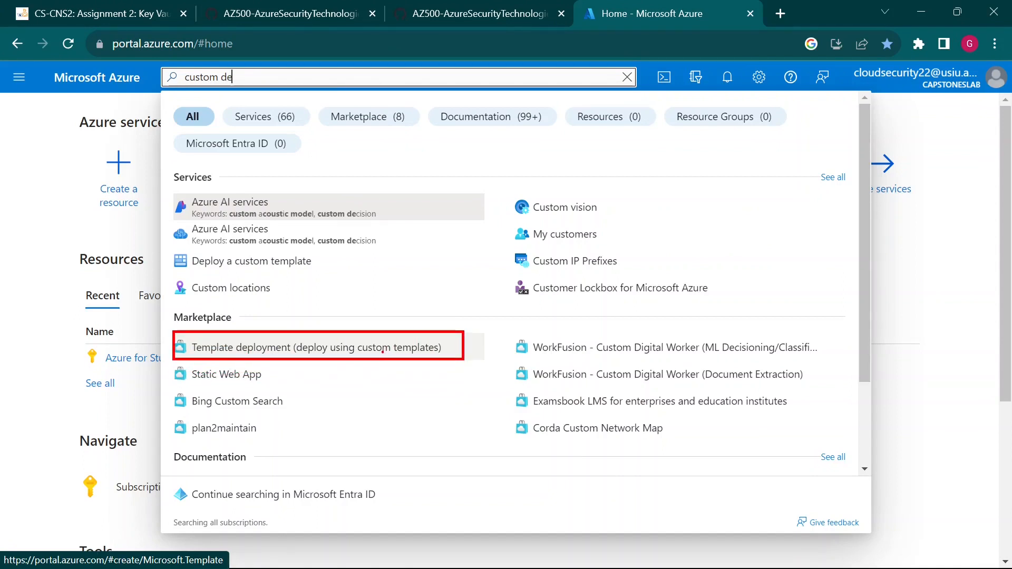
left_click(384, 349)
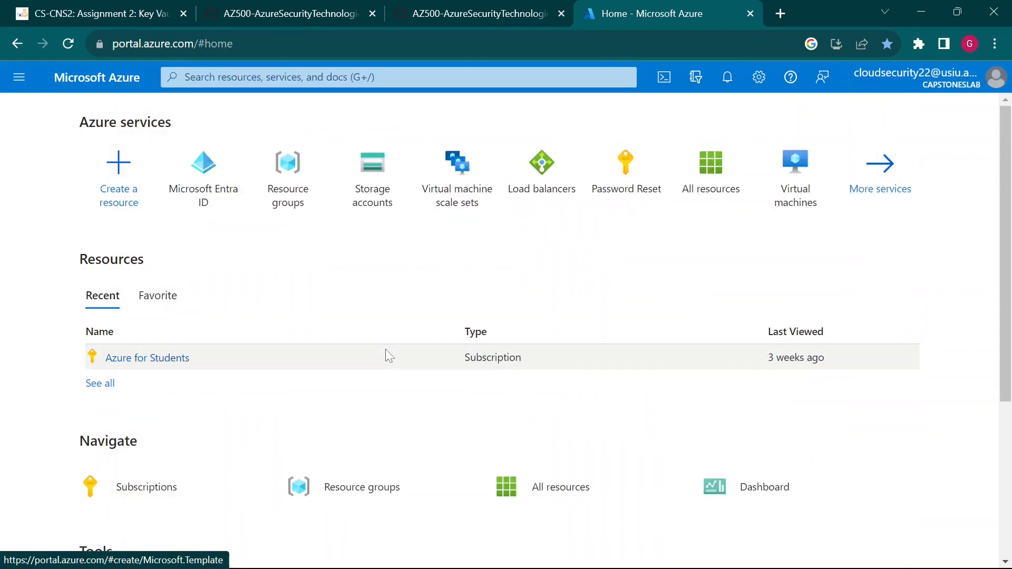
left_click(465, 6)
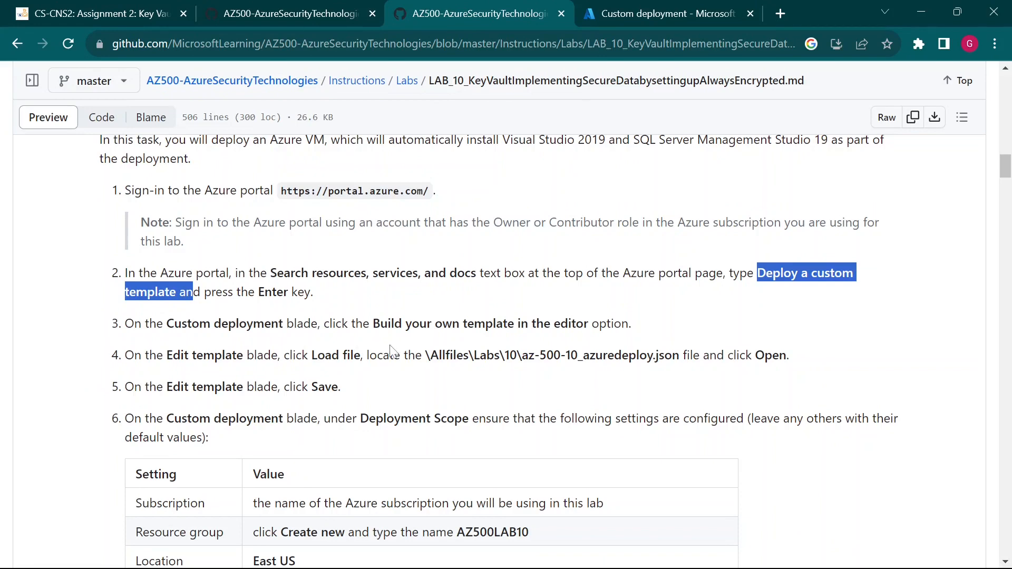
- On the Custom deployment page, choose 'Build your own template in the editor'
left_click(658, 14)
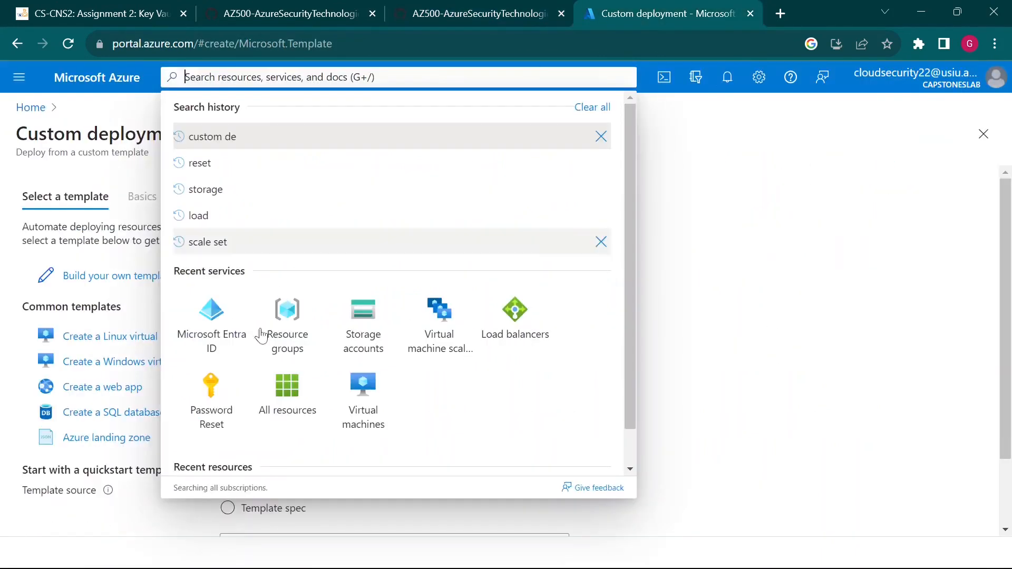
left_click(909, 306)
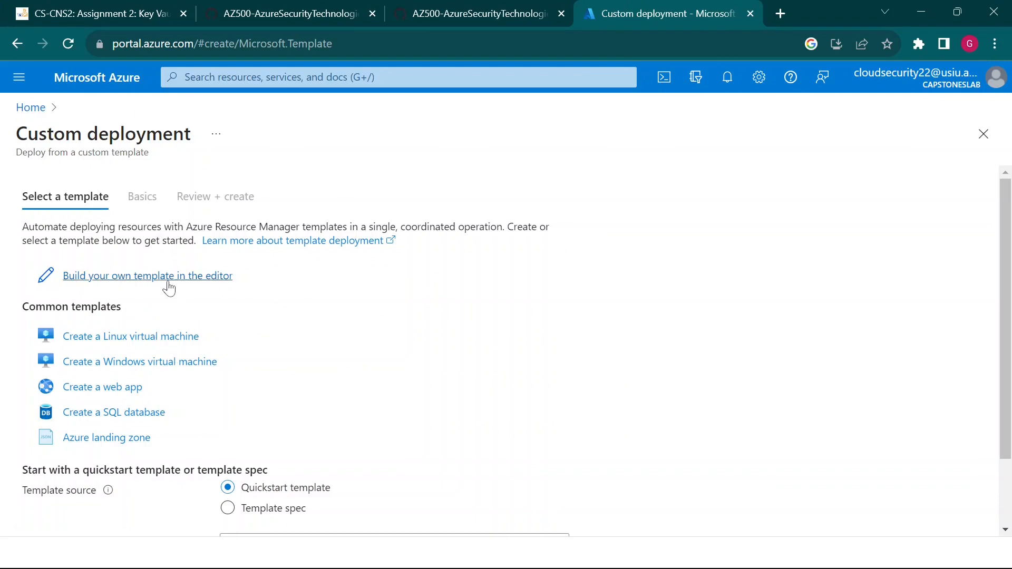
left_click(165, 279)
left_click(472, 8)
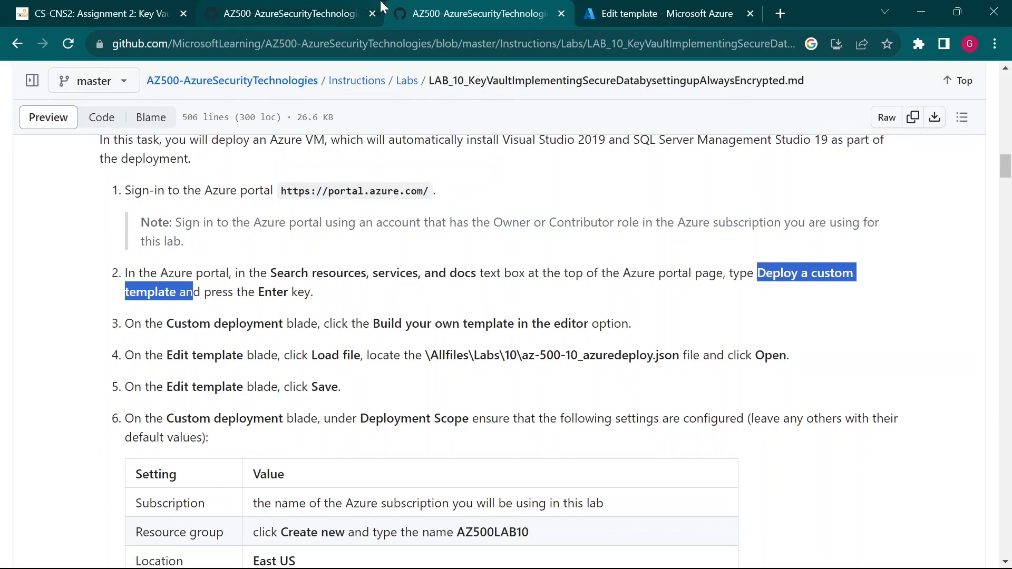
- Download the raw az-500-10_azuredeploy.json file from the Lab 10 folder
left_click(318, 12)
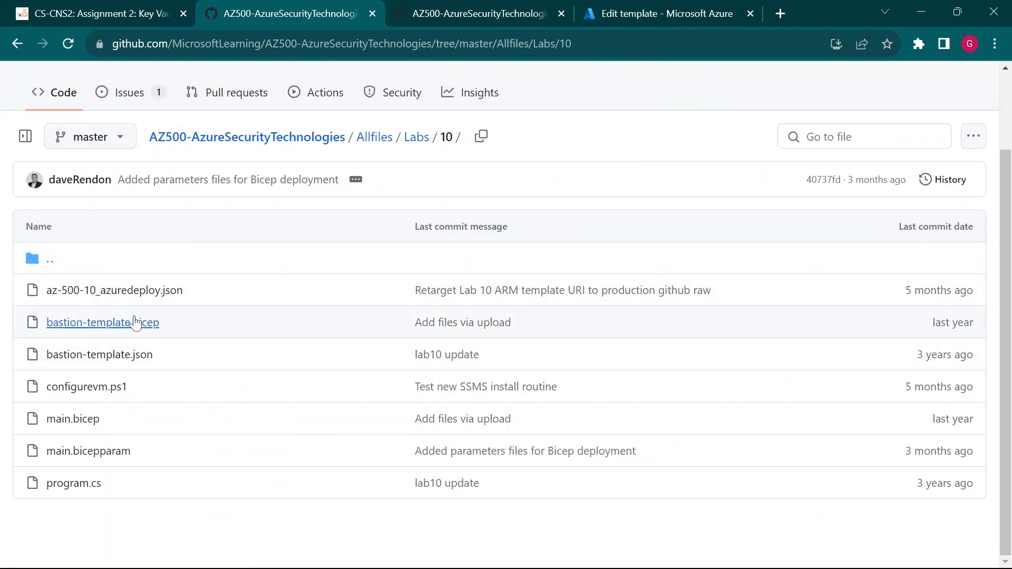
left_click(147, 293)
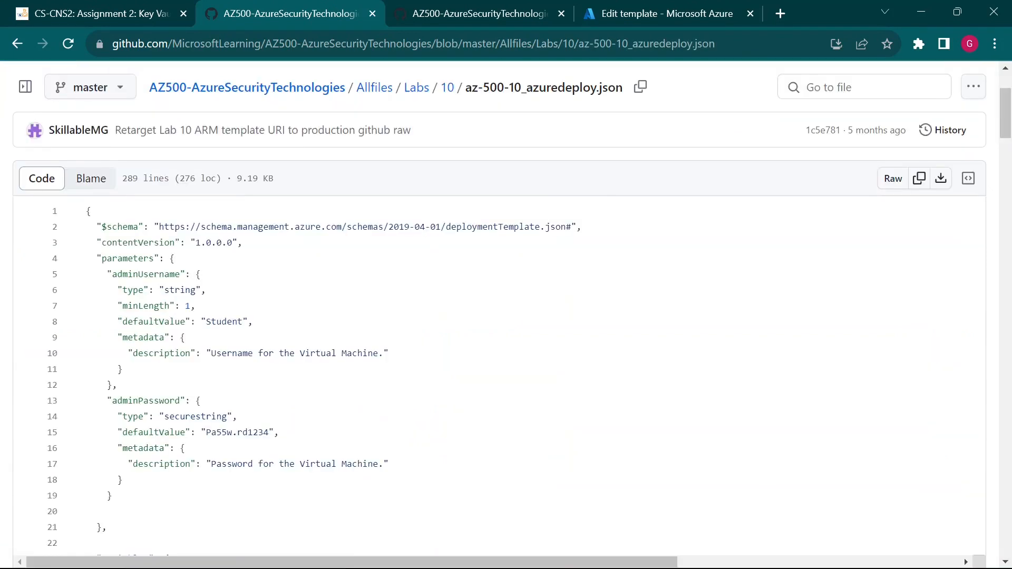
left_click(940, 179)
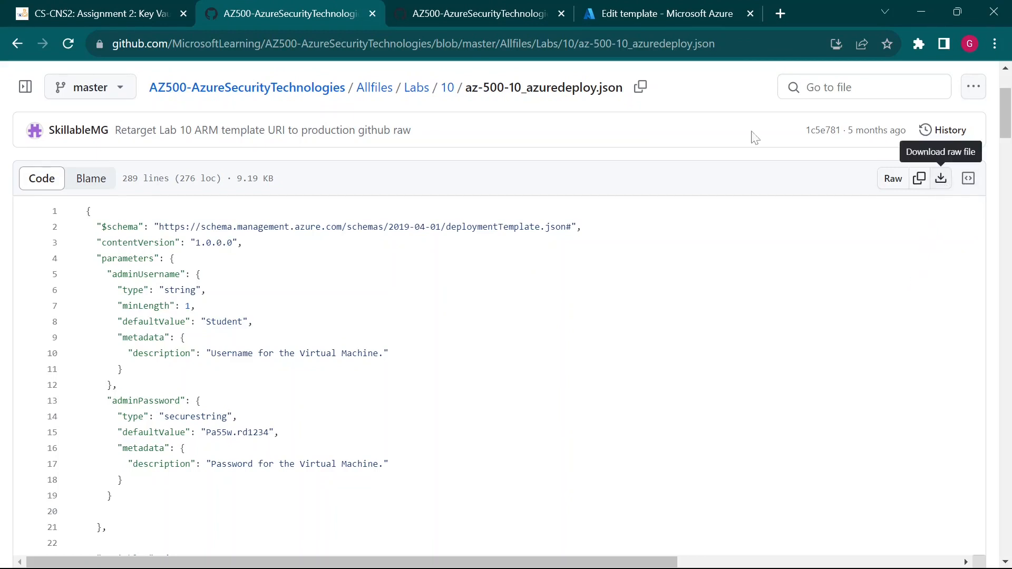
left_click(941, 179)
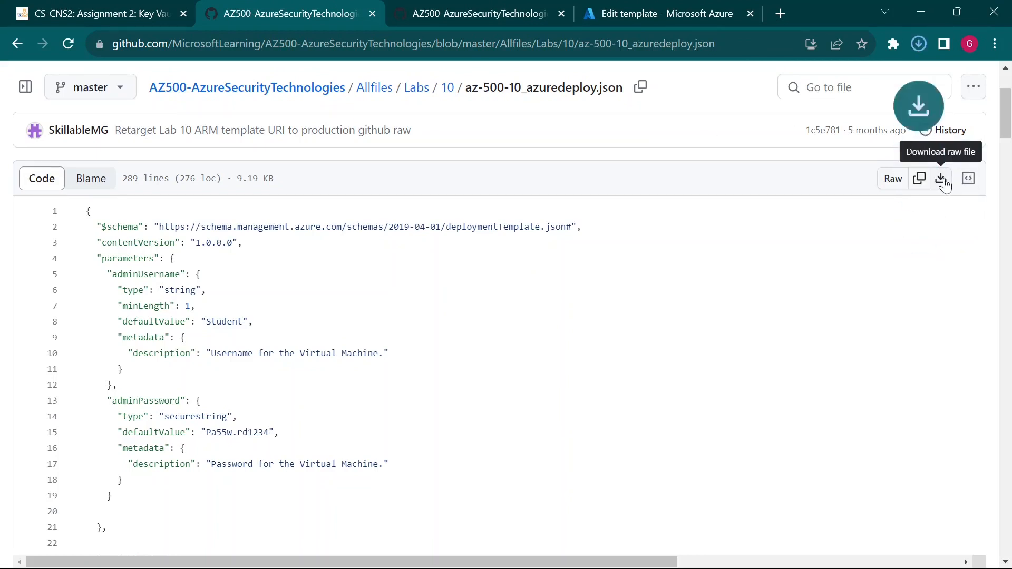
left_click(652, 7)
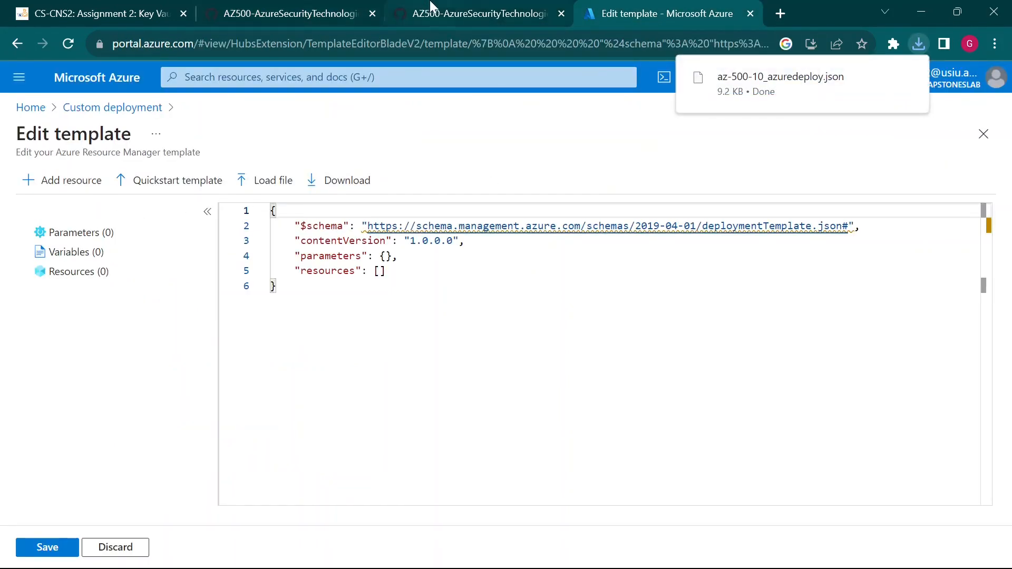
left_click(452, 6)
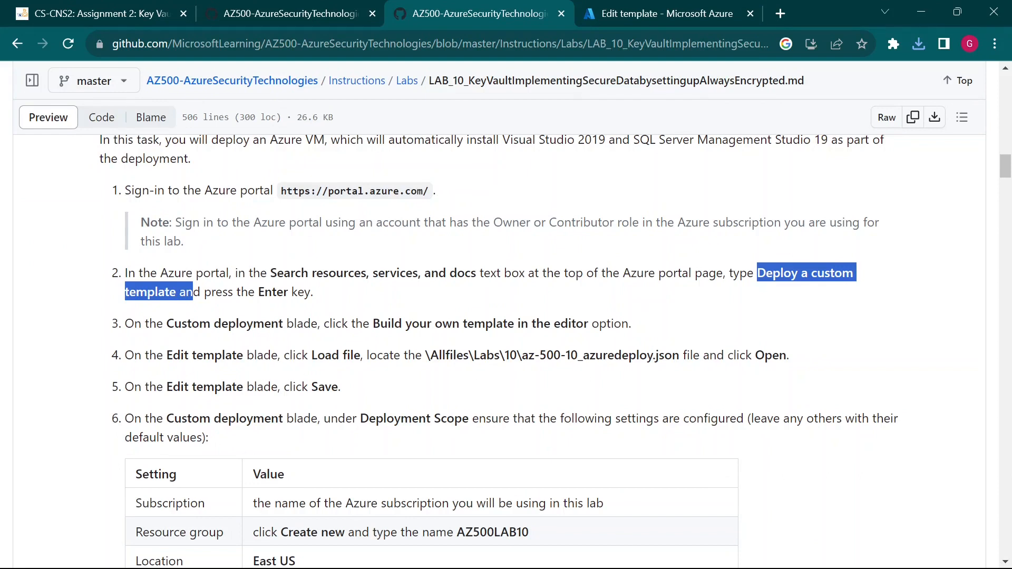
left_click_drag(317, 355, 350, 355)
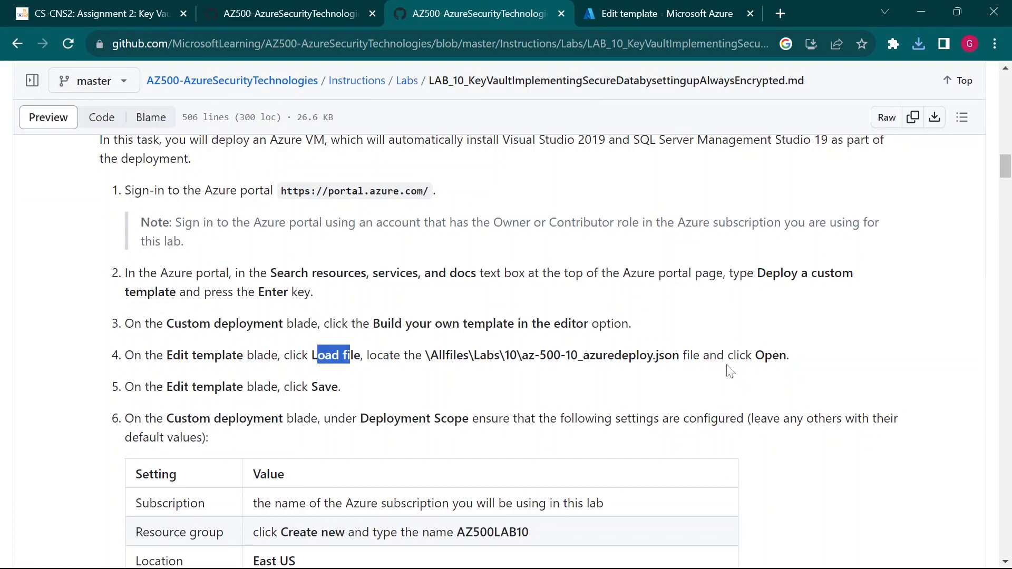
left_click(658, 14)
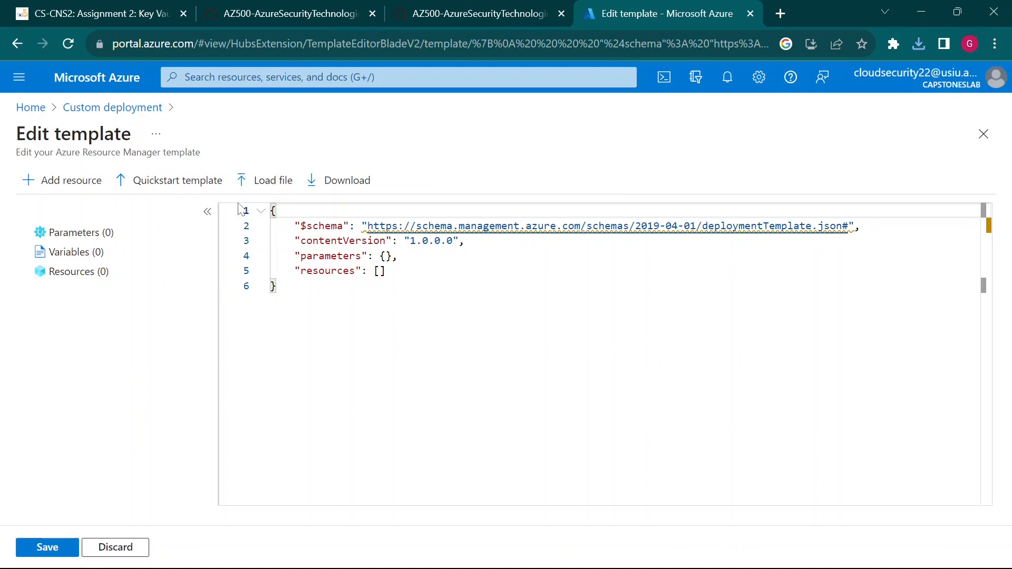
- Load az-500-10_azuredeploy.json from Downloads into the Edit template editor
left_click(273, 186)
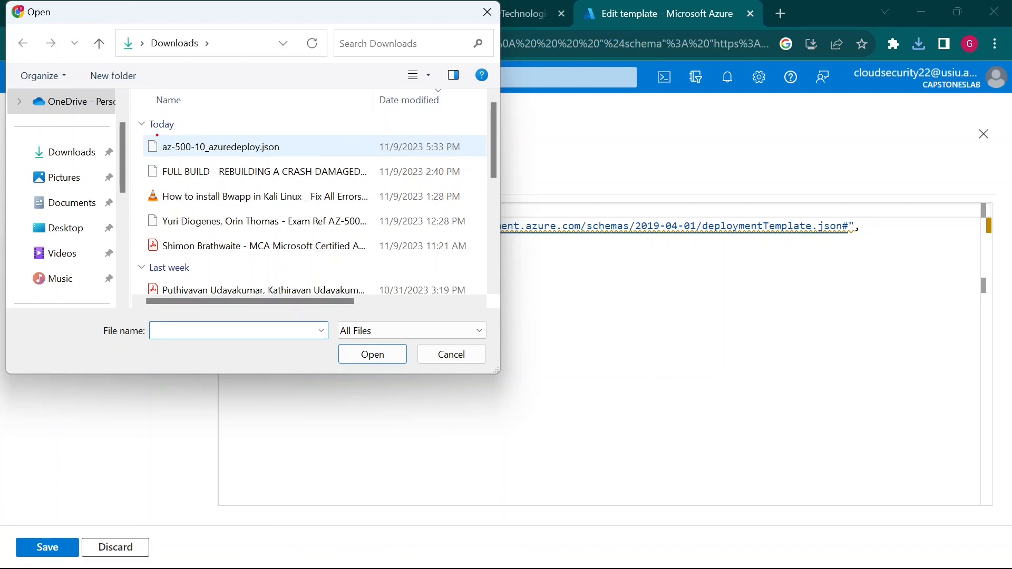
left_click_drag(149, 137, 351, 160)
left_click(288, 147)
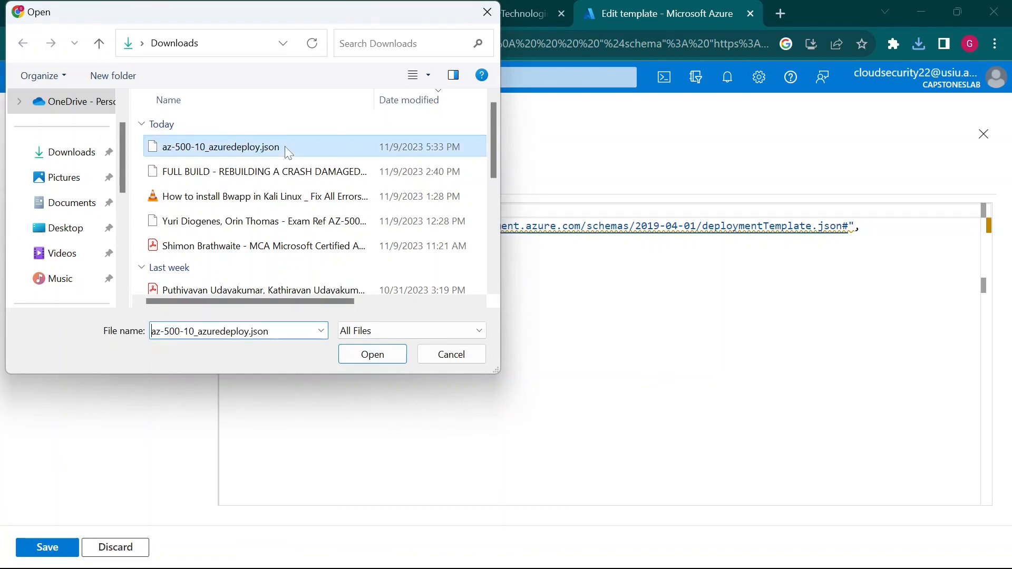
left_click(377, 359)
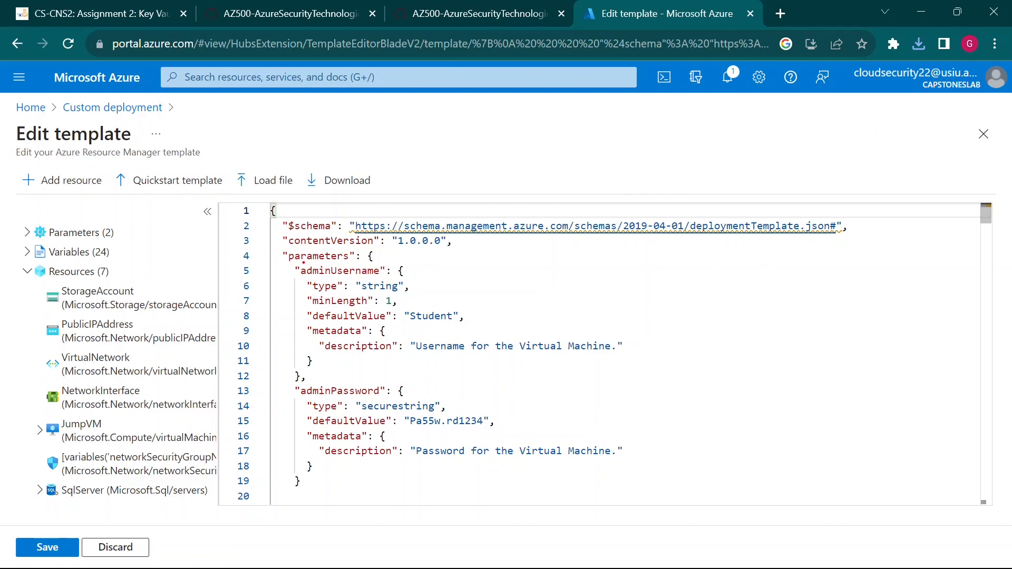
- Inspect the adminUsername and adminPassword default values and copy the default username
left_click_drag(292, 263, 457, 280)
left_click_drag(289, 381, 492, 401)
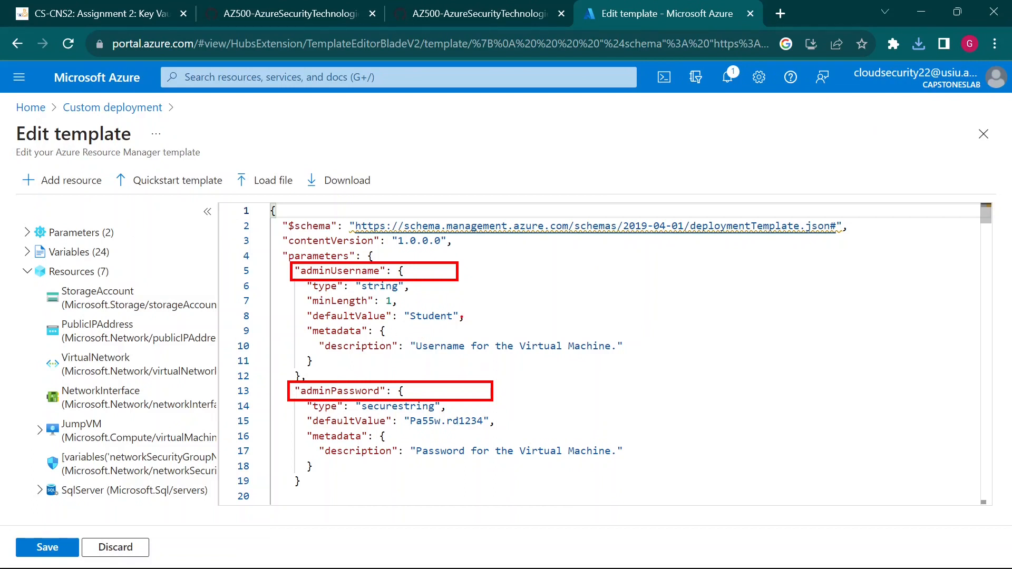
left_click_drag(448, 304, 536, 271)
left_click_drag(481, 424, 615, 483)
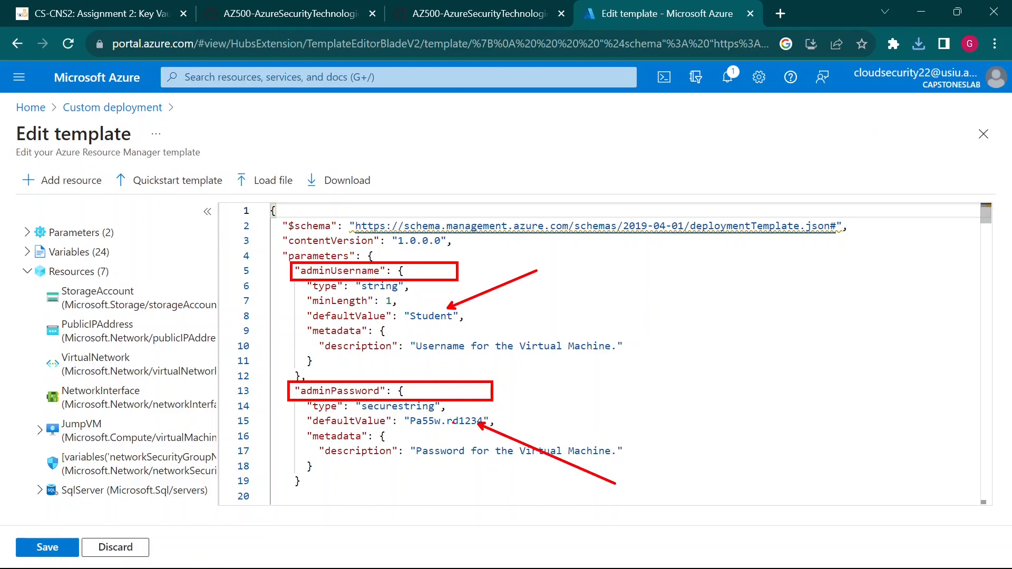
left_click_drag(411, 415, 495, 433)
key("Escape")
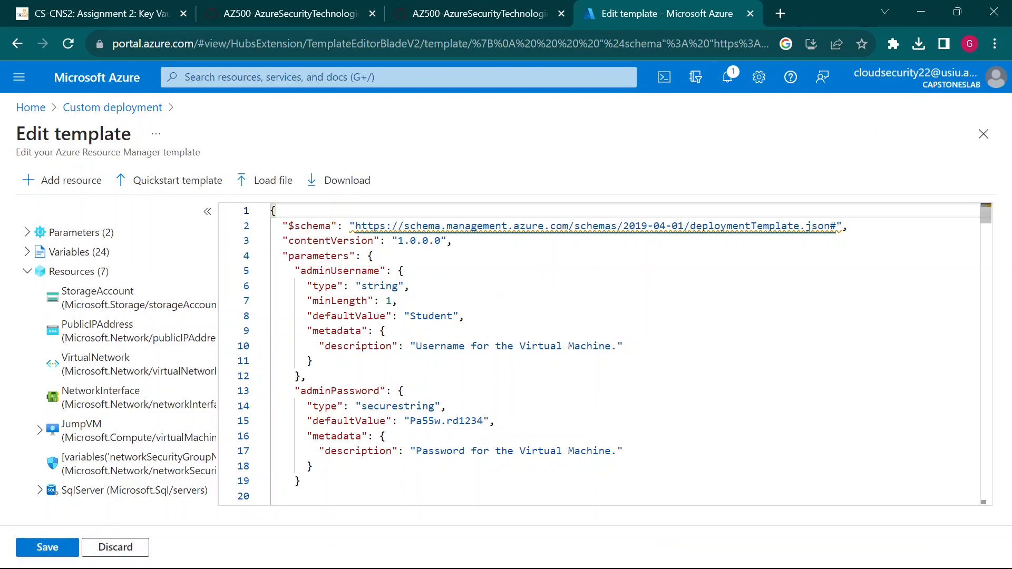
left_click_drag(410, 316, 452, 315)
key("ctrl+c")
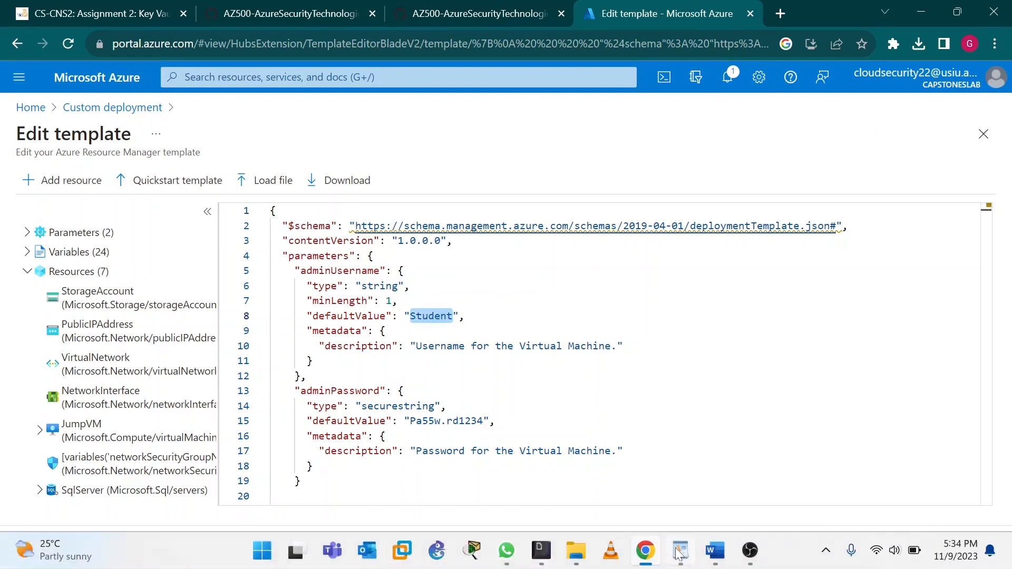
left_click(680, 550)
- Paste the admin username into WordPad, then copy the full default password onto the next line
key("ctrl+v")
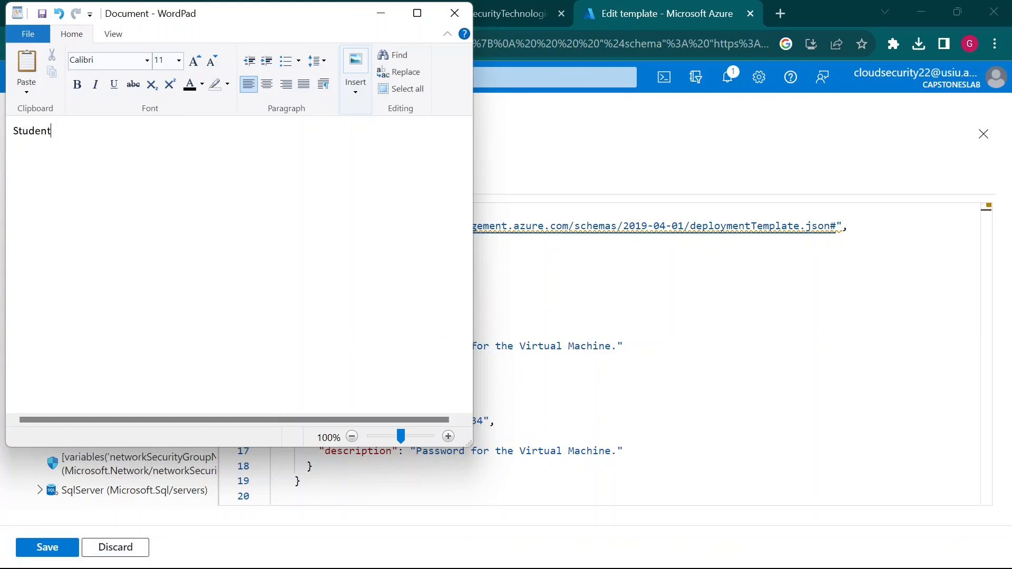
key("alt+Tab")
left_click(312, 361)
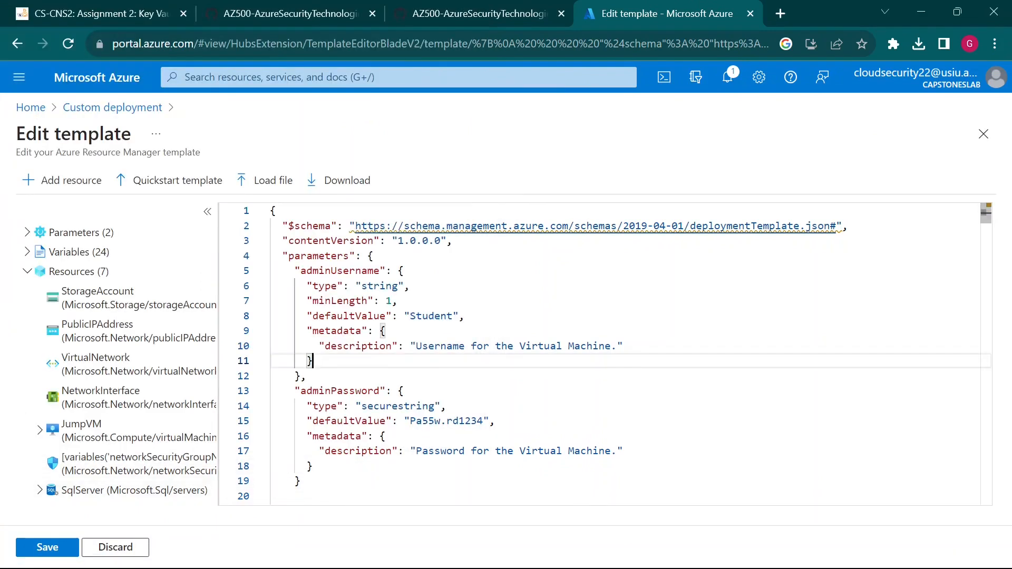
left_click_drag(410, 420, 482, 421)
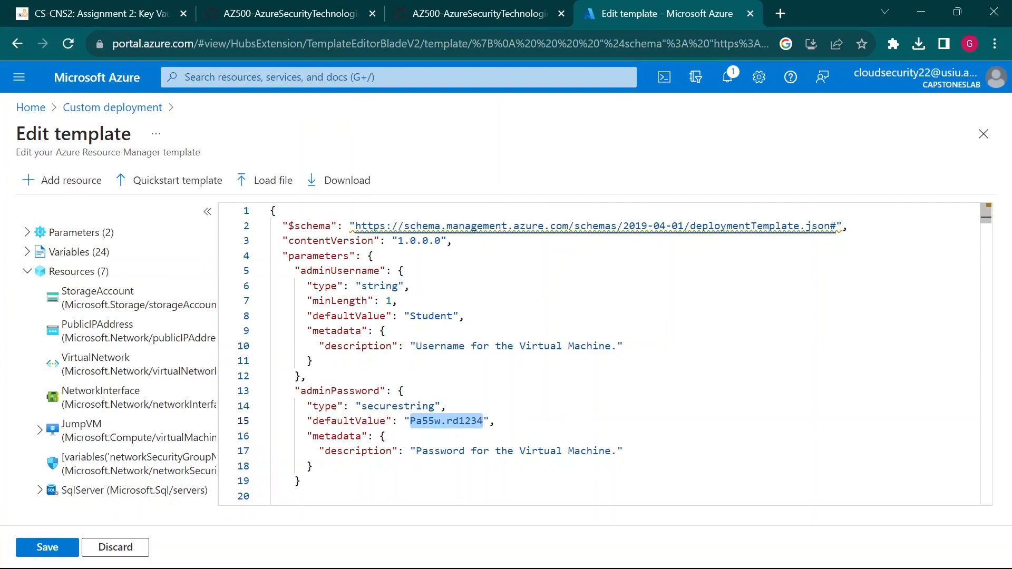
left_click(471, 421)
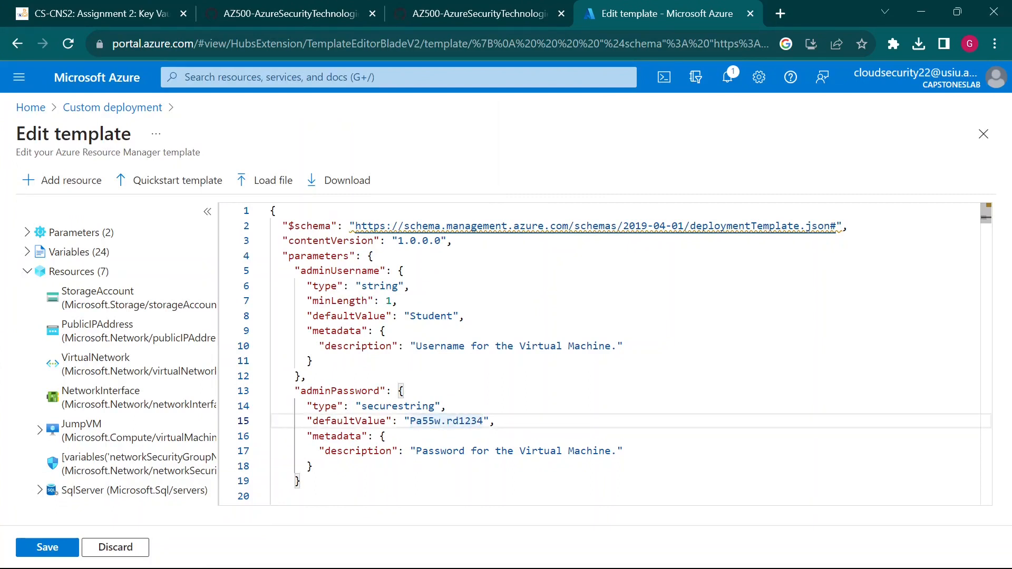
left_click_drag(483, 420, 410, 420)
key("ctrl+c")
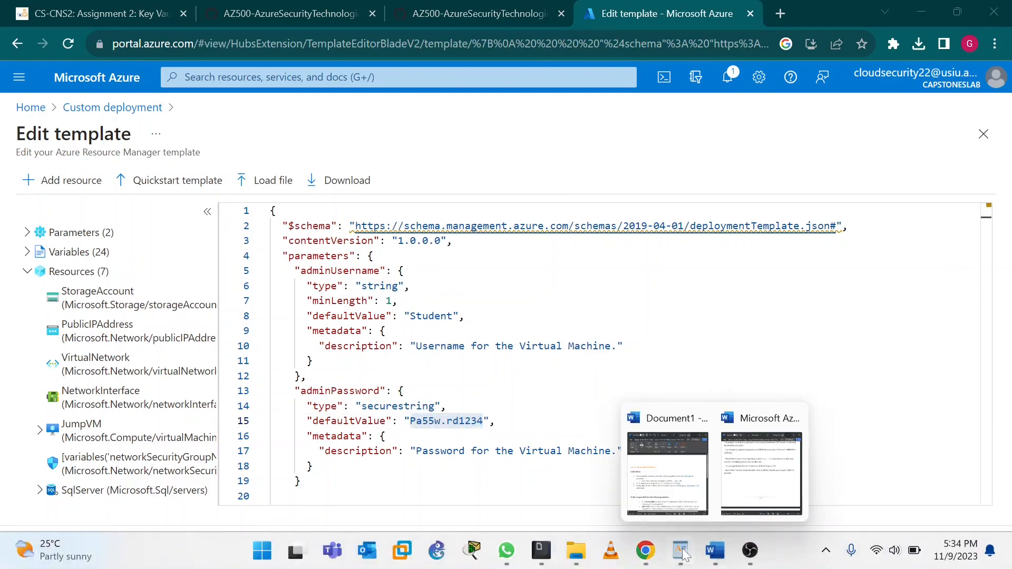
left_click(680, 551)
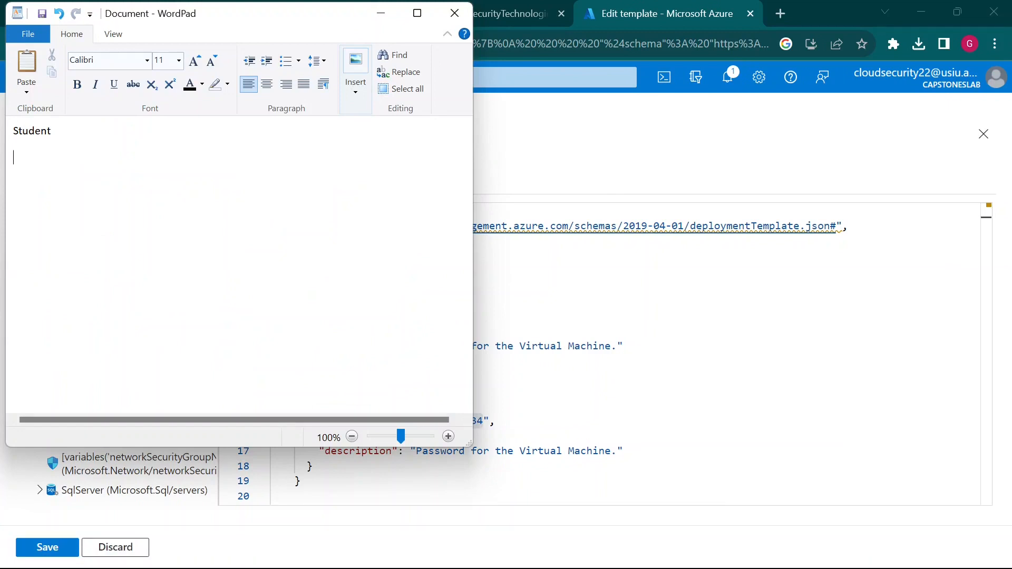
key("ctrl+v")
- Add the heading 'ARM Template' and label the lines 'Admin -' and 'Pass -'
key("Caps_Lock")
type("ARM T")
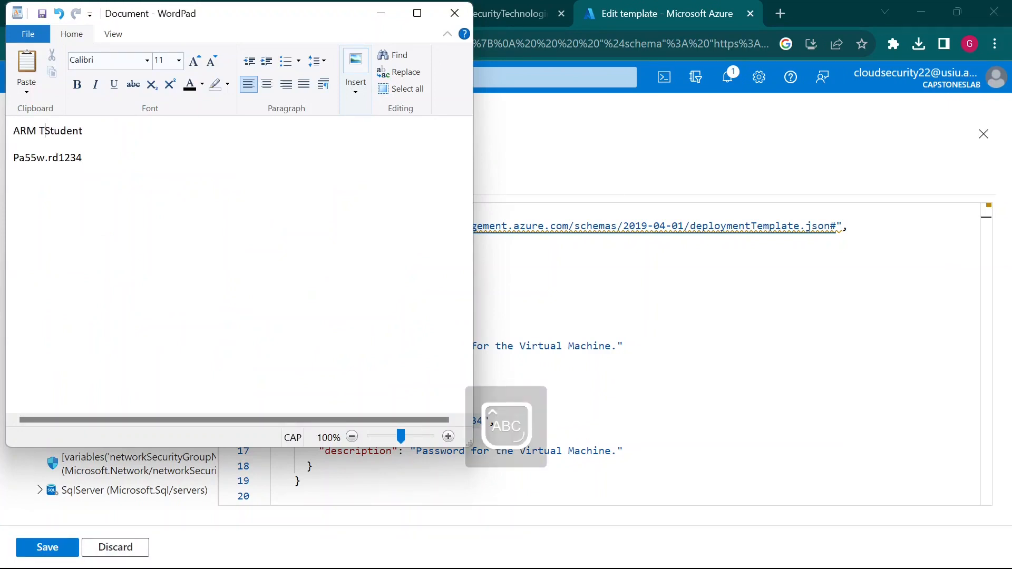
key("Caps_Lock")
type("emplate")
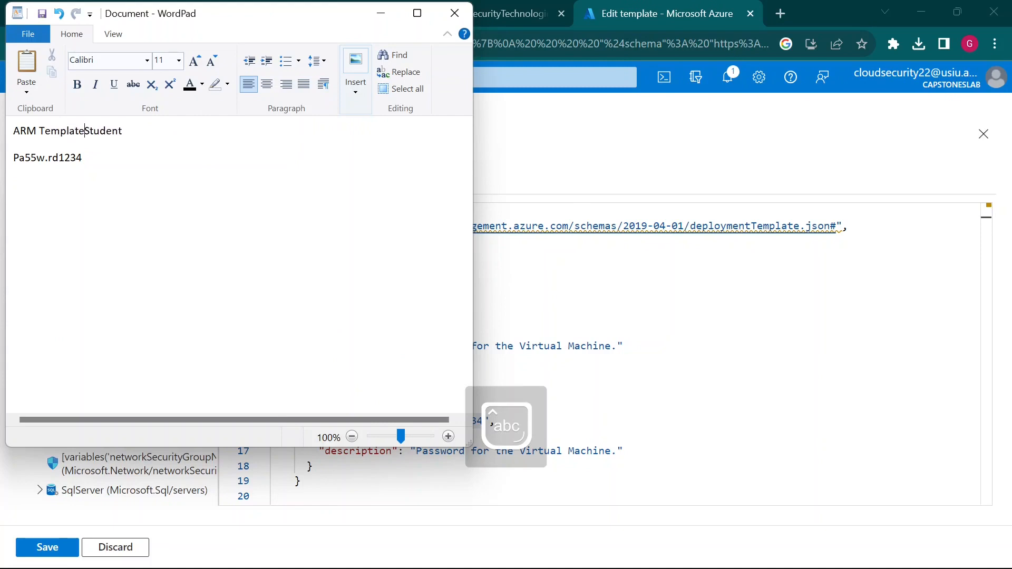
key("Return")
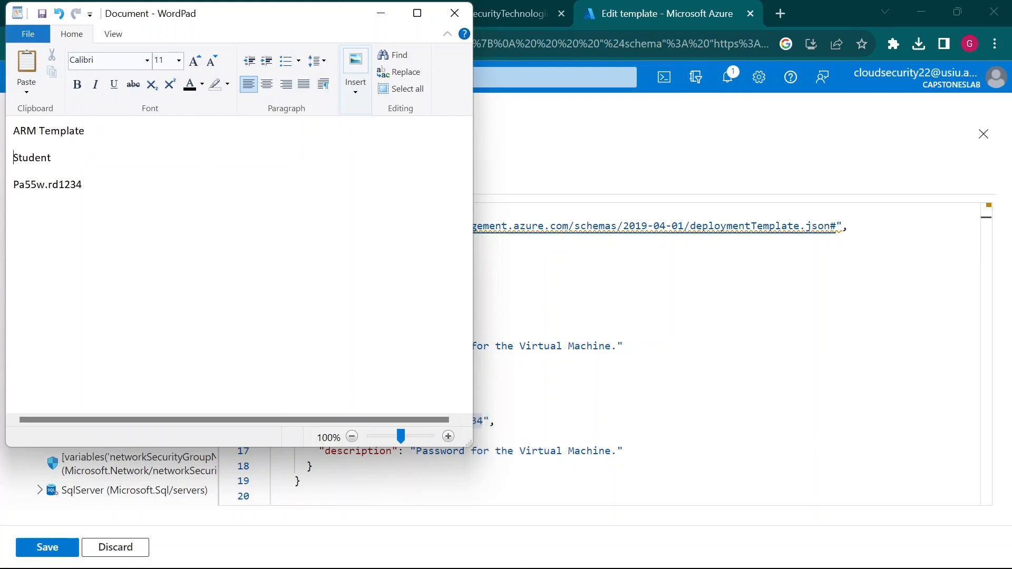
key("Caps_Lock")
type("A")
key("Caps_Lock")
type("dmin")
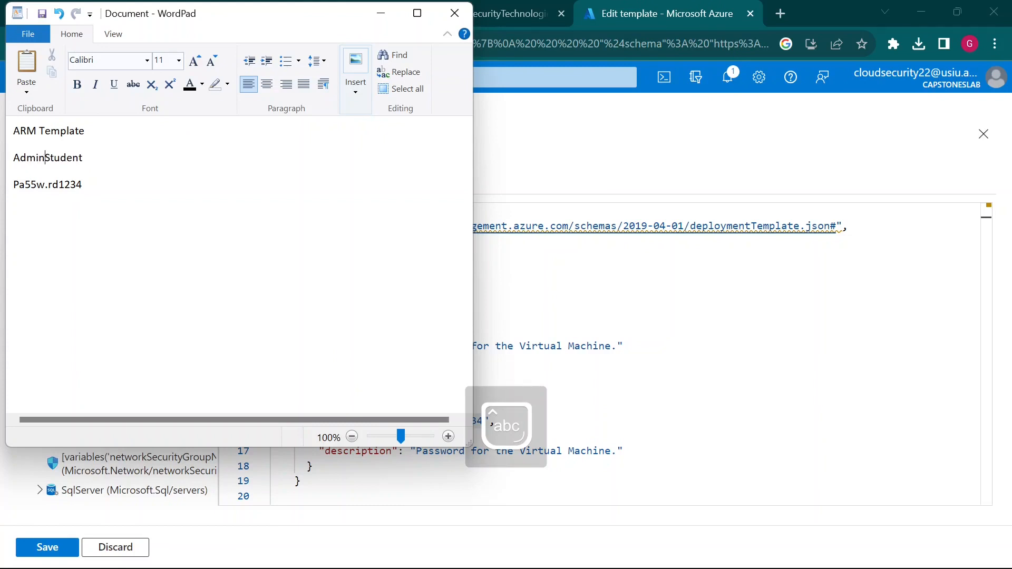
type(" -")
key("Down")
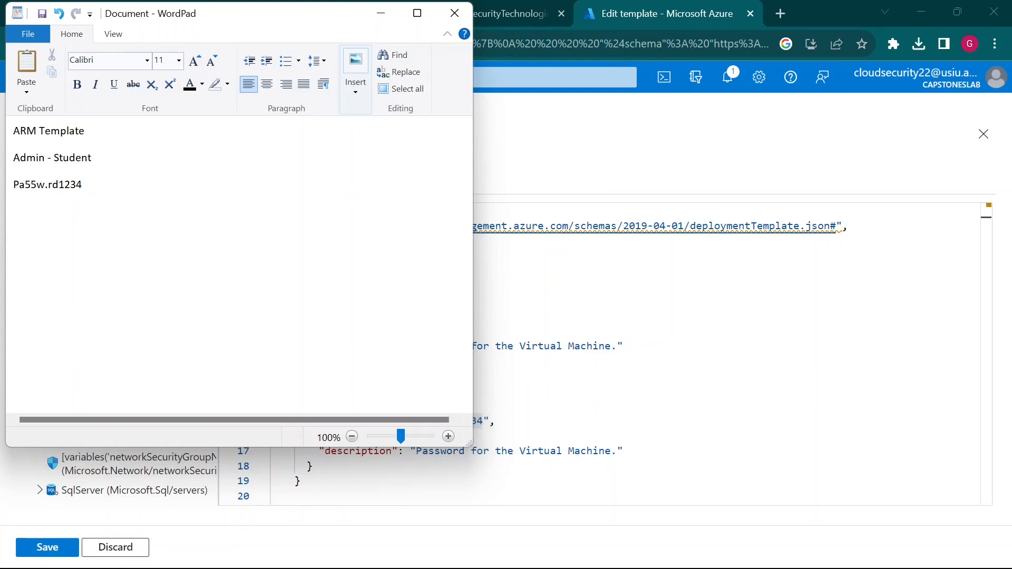
key("Caps_Lock")
type("P")
key("Caps_Lock")
type("ass ")
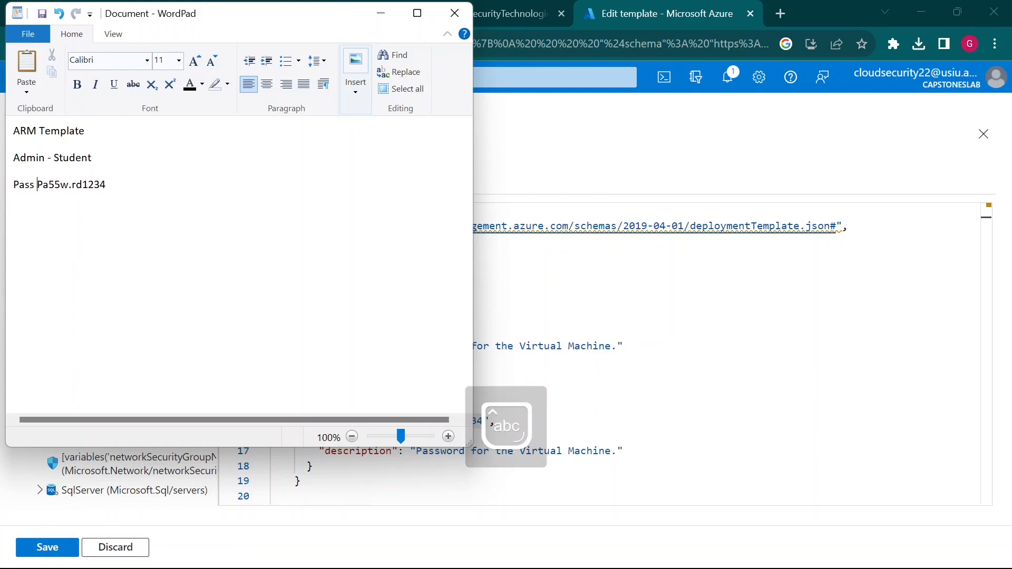
type("-")
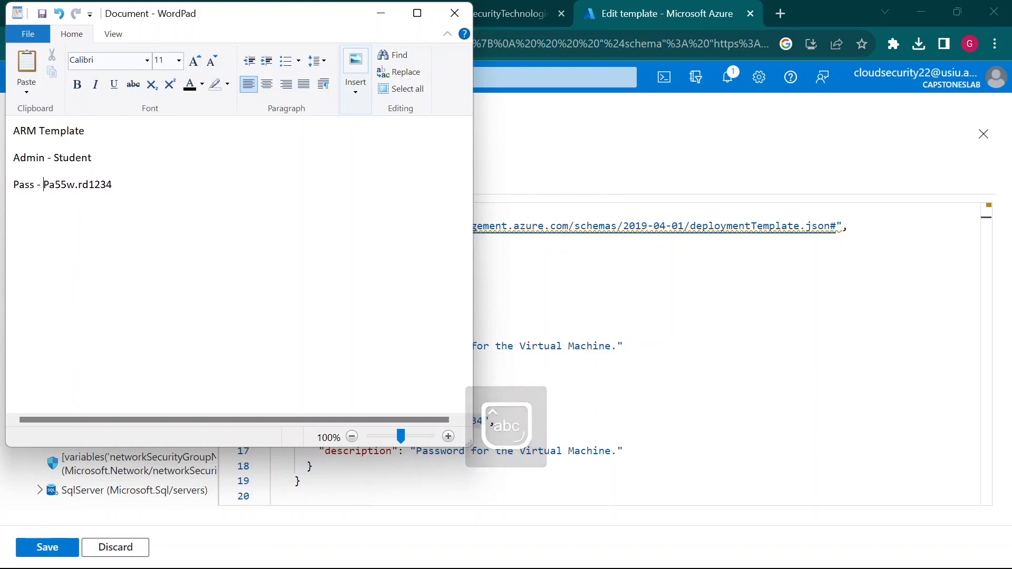
key("alt+Tab")
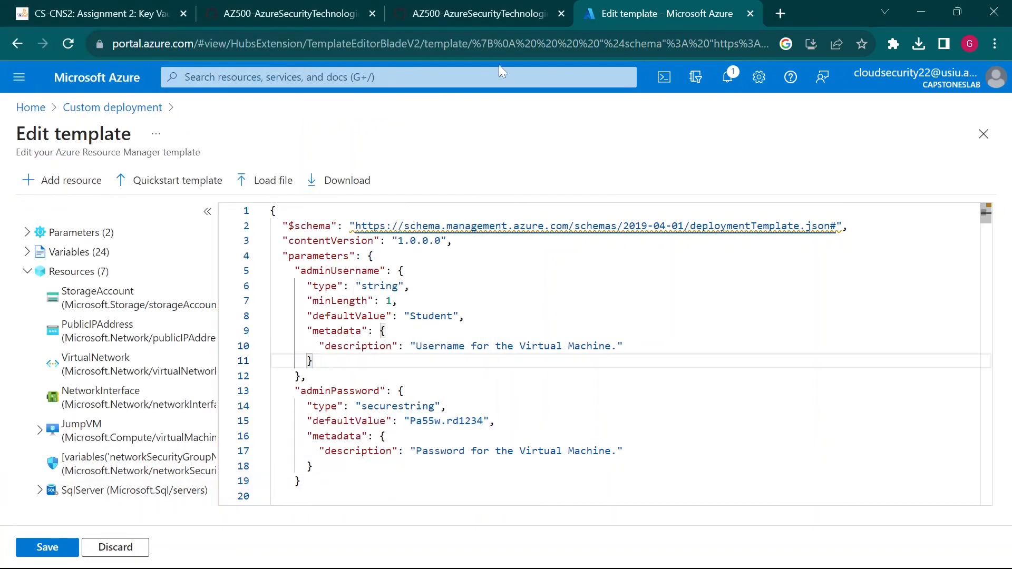
- Scroll through the loaded template, selecting the storage account resource type on line 52
left_click(503, 13)
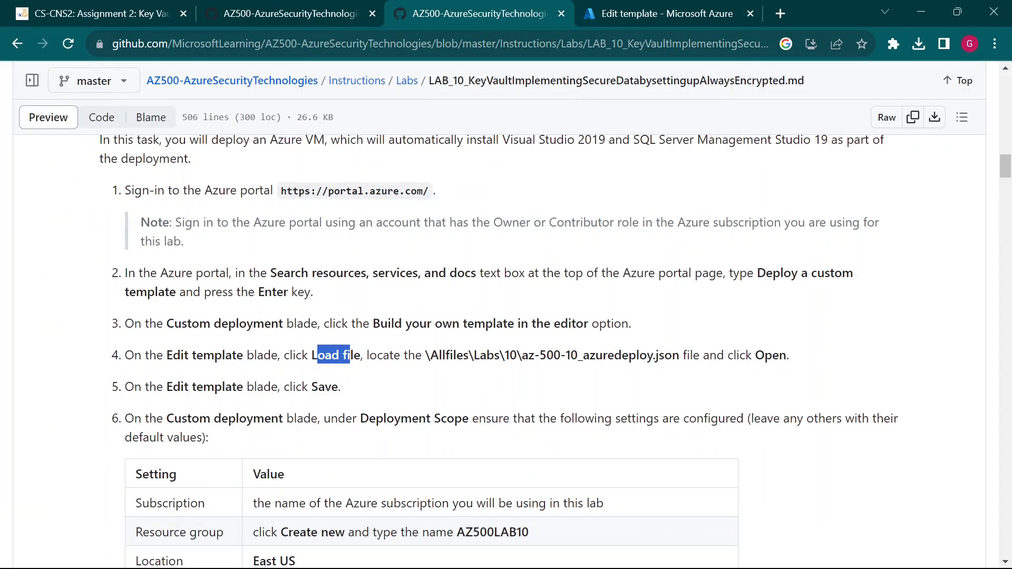
left_click(713, 10)
scroll(599, 353, "down", 5)
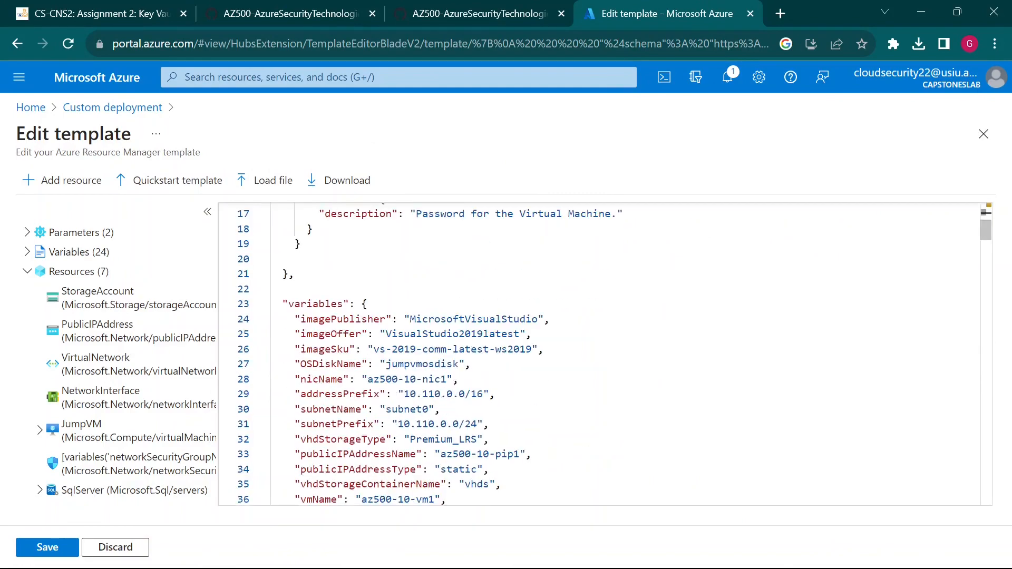
scroll(599, 353, "up", 4)
scroll(599, 353, "down", 7)
scroll(599, 353, "up", 1)
scroll(599, 353, "up", 1)
scroll(599, 353, "down", 6)
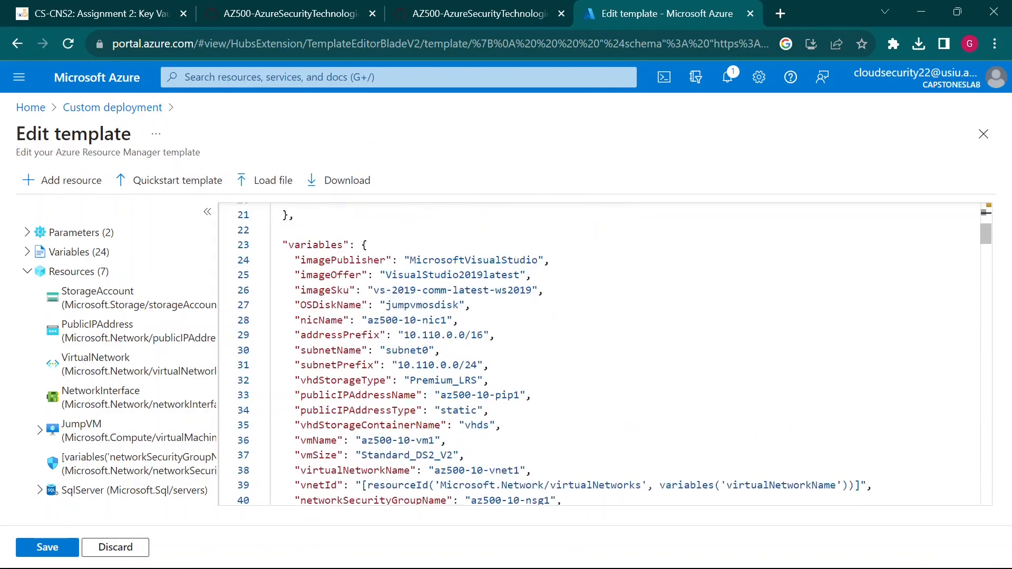
scroll(599, 353, "down", 1)
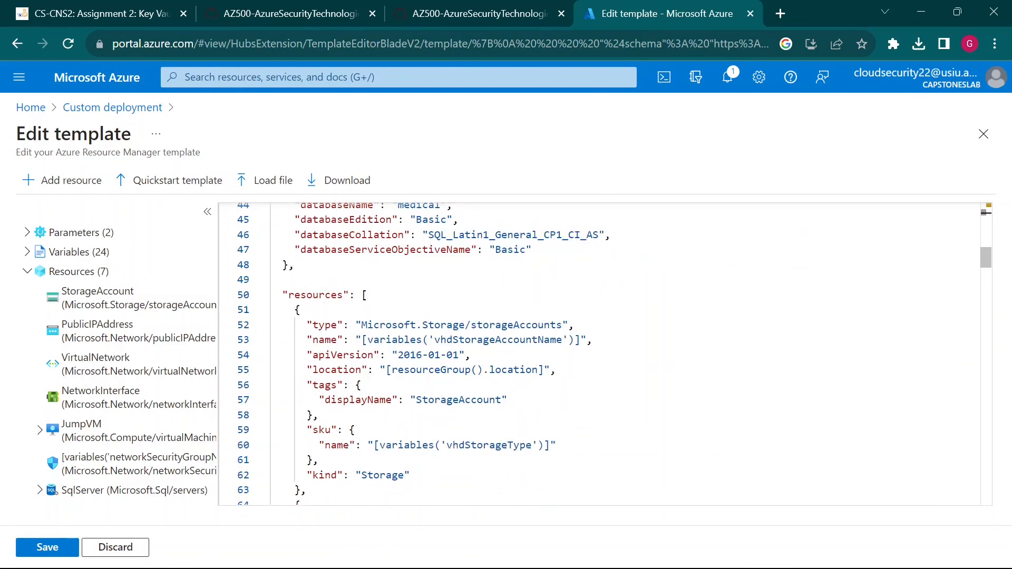
scroll(599, 354, "down", 1)
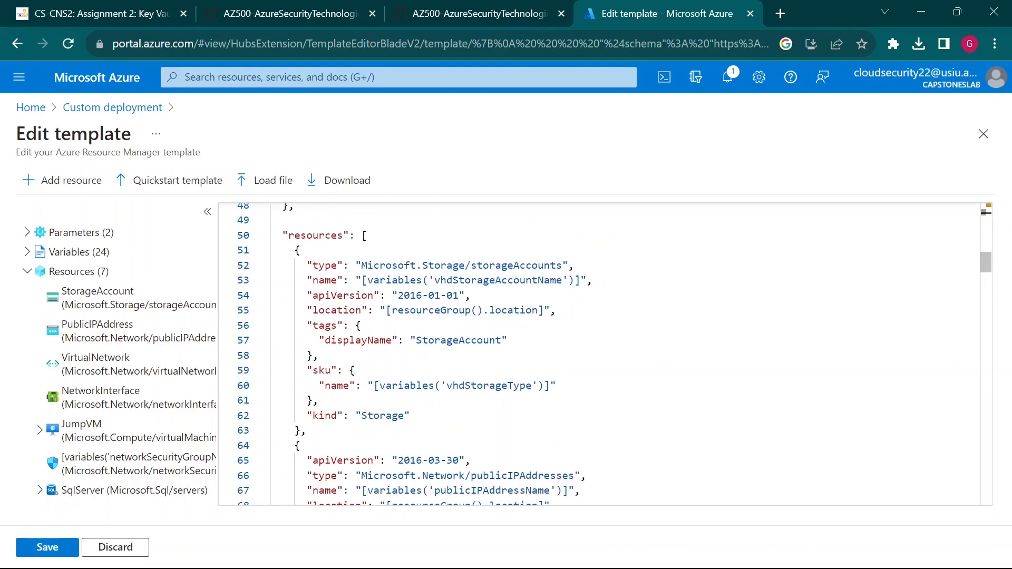
scroll(599, 353, "down", 1)
scroll(599, 353, "down", 4)
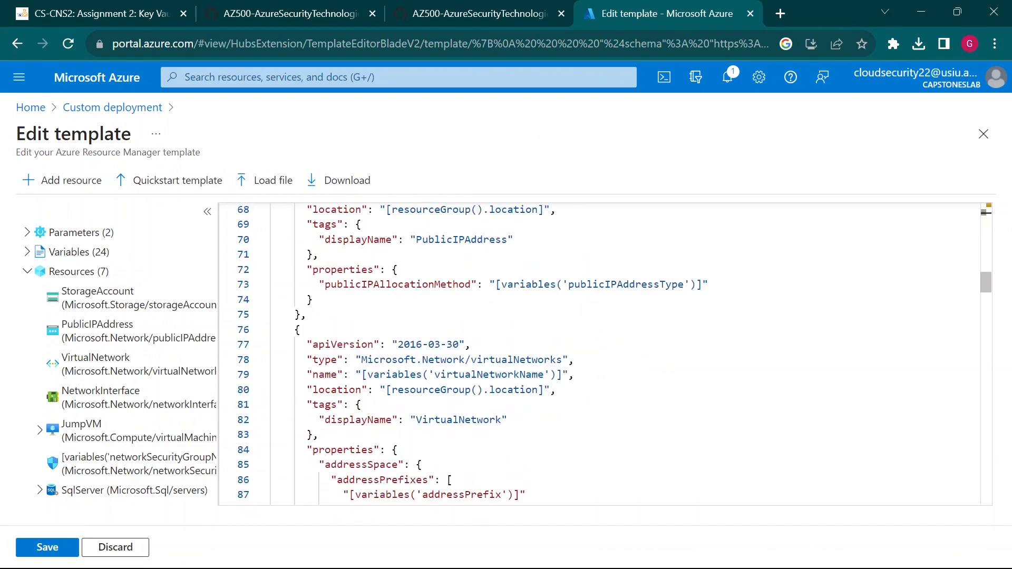
scroll(599, 353, "up", 4)
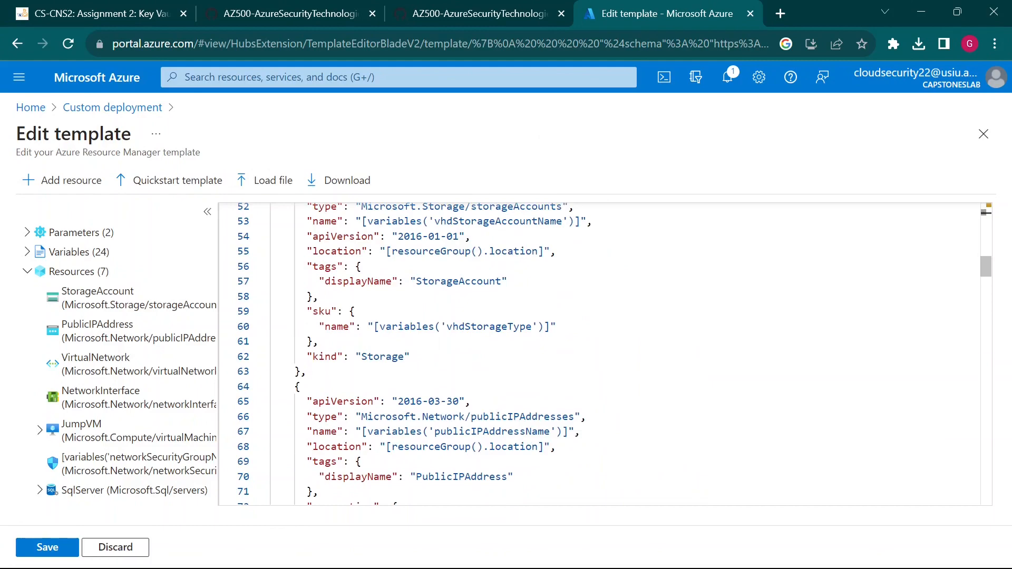
scroll(599, 353, "up", 5)
scroll(599, 353, "down", 2)
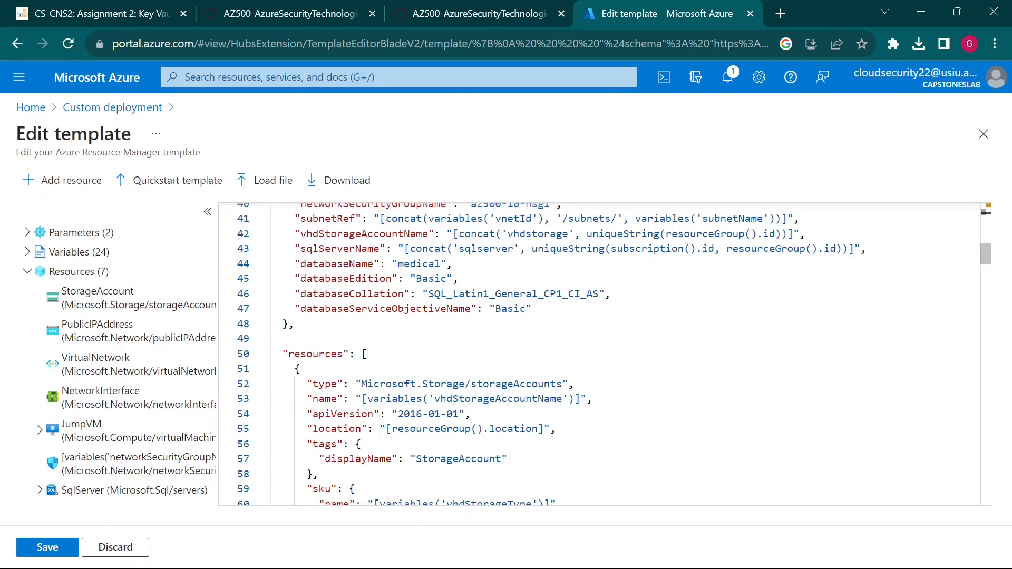
left_click_drag(313, 383, 563, 384)
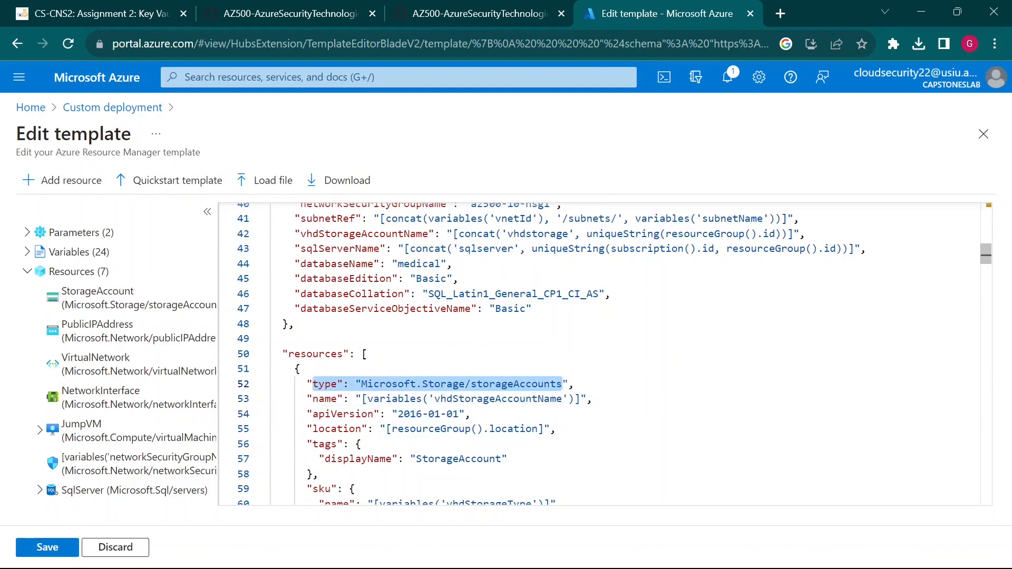
- Select the VM extensions resource type on line 185 and review the remaining resources
scroll(563, 383, "down", 10)
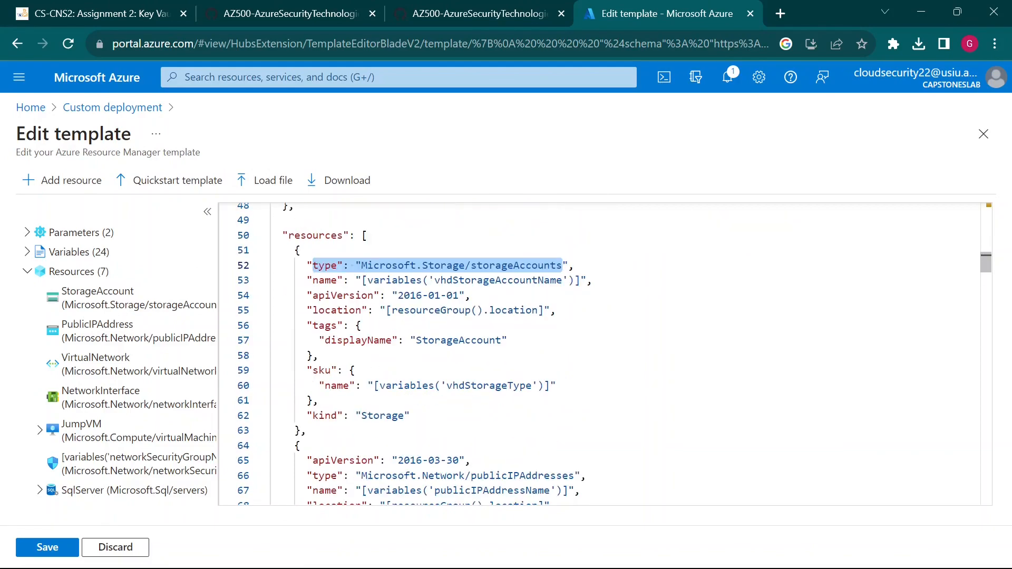
scroll(563, 384, "down", 5)
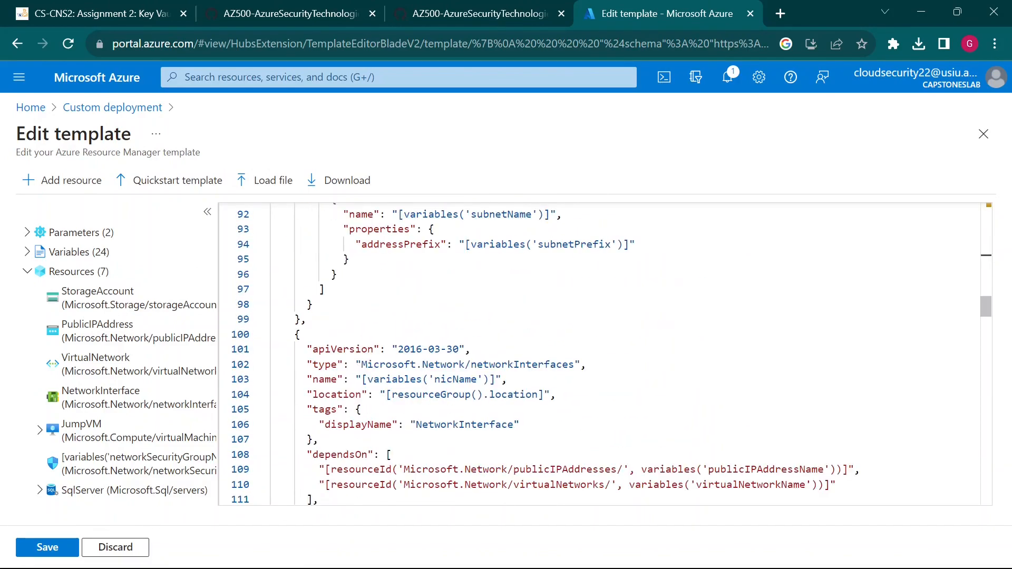
scroll(563, 384, "down", 12)
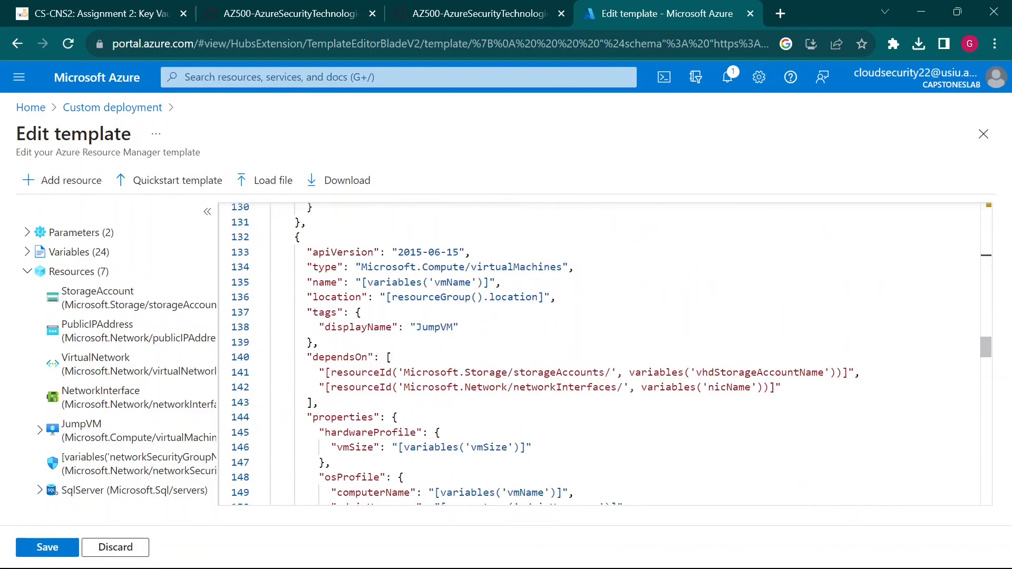
scroll(601, 353, "up", 3)
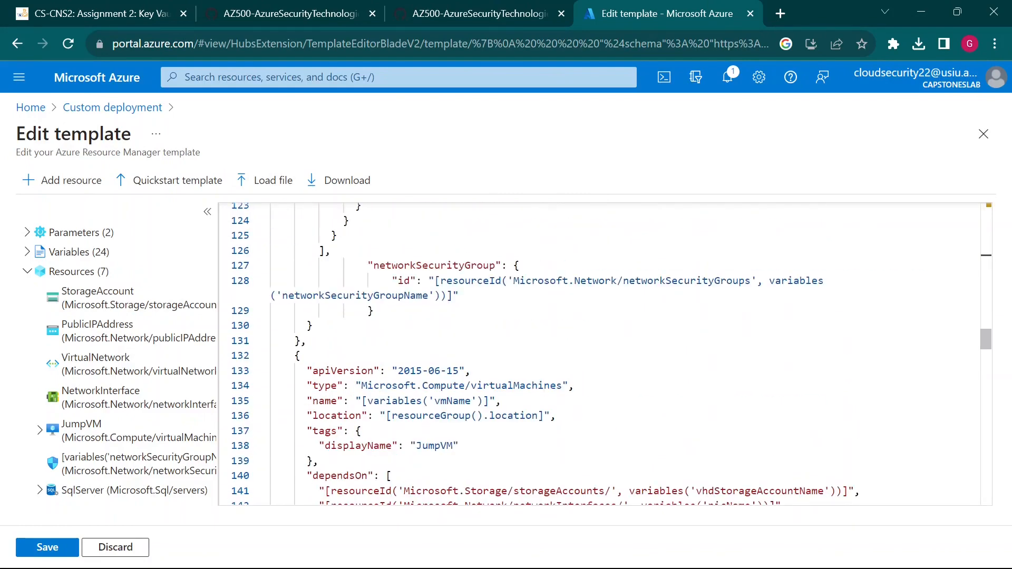
scroll(601, 353, "down", 8)
scroll(601, 354, "down", 6)
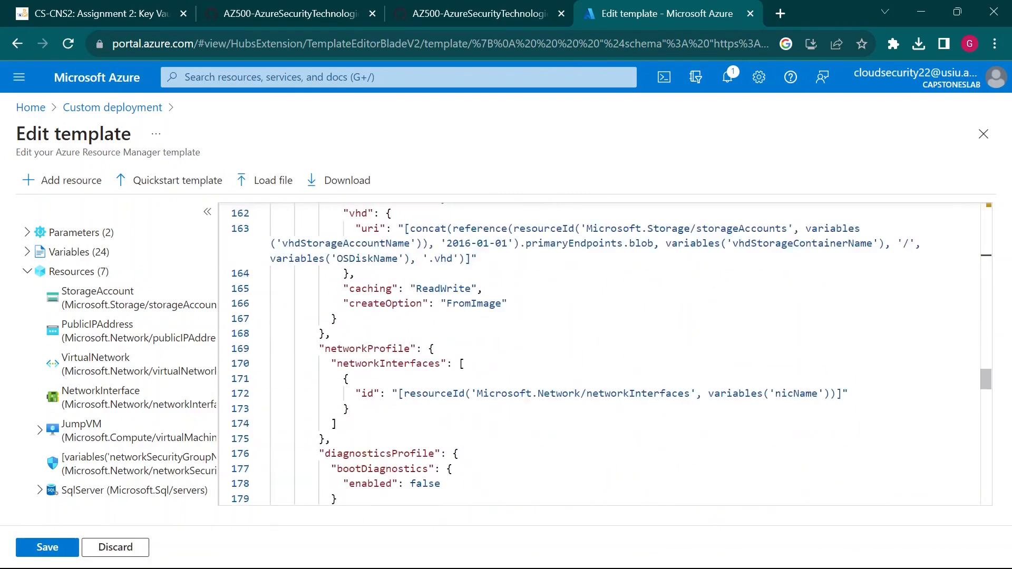
scroll(601, 353, "down", 4)
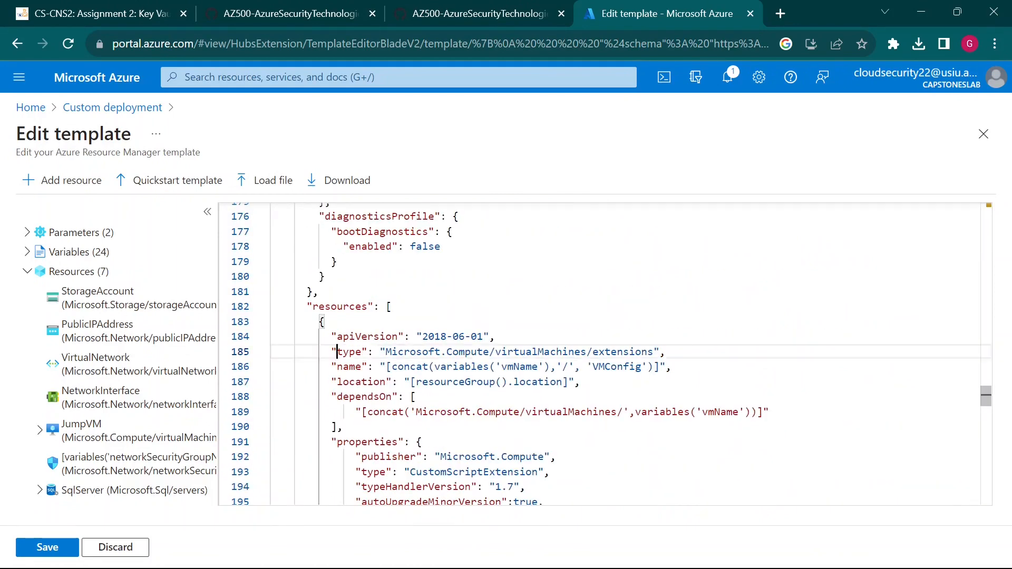
left_click_drag(337, 352, 599, 351)
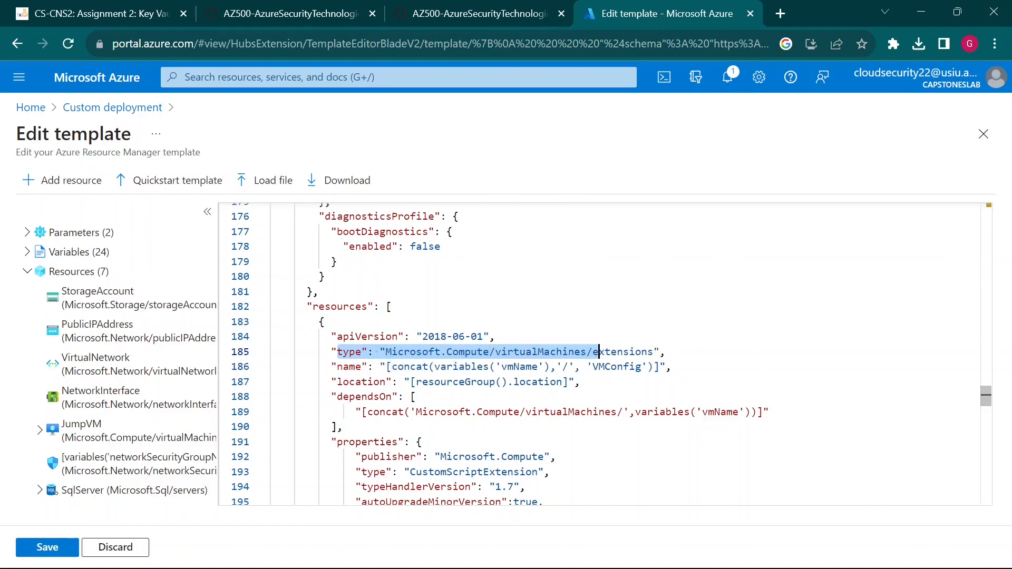
left_click(599, 352)
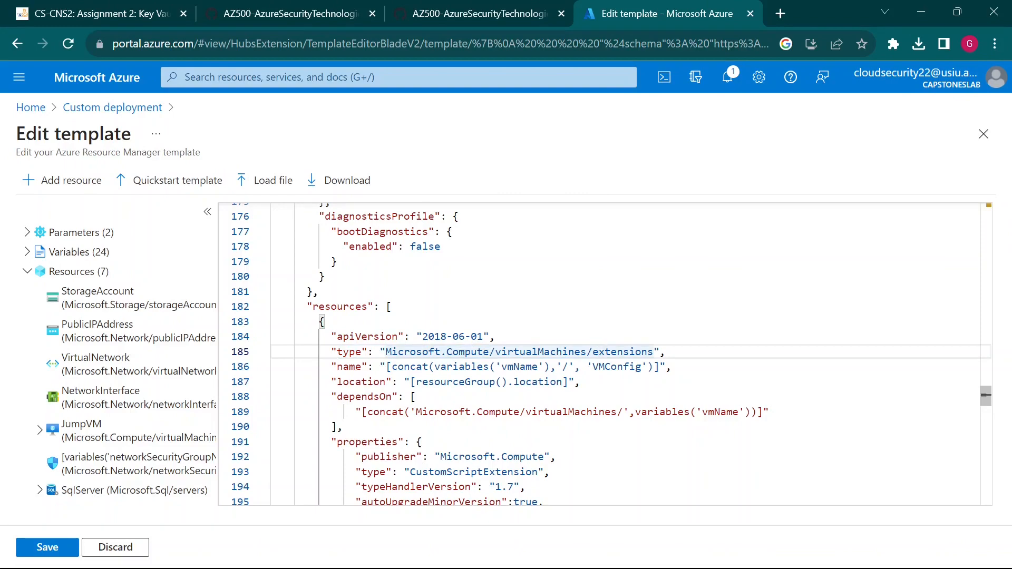
left_click_drag(599, 351, 652, 351)
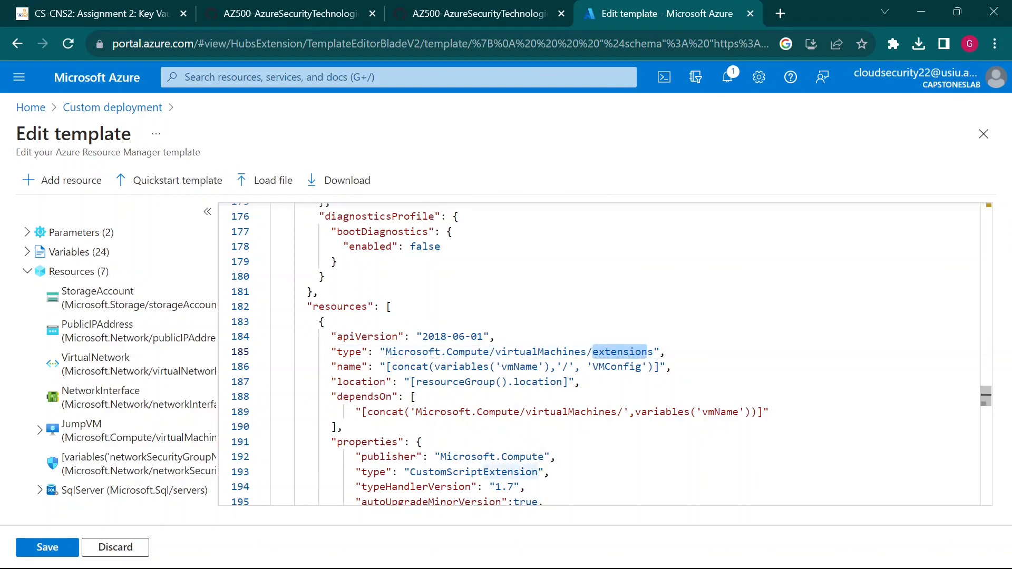
scroll(652, 351, "down", 5)
scroll(599, 353, "down", 10)
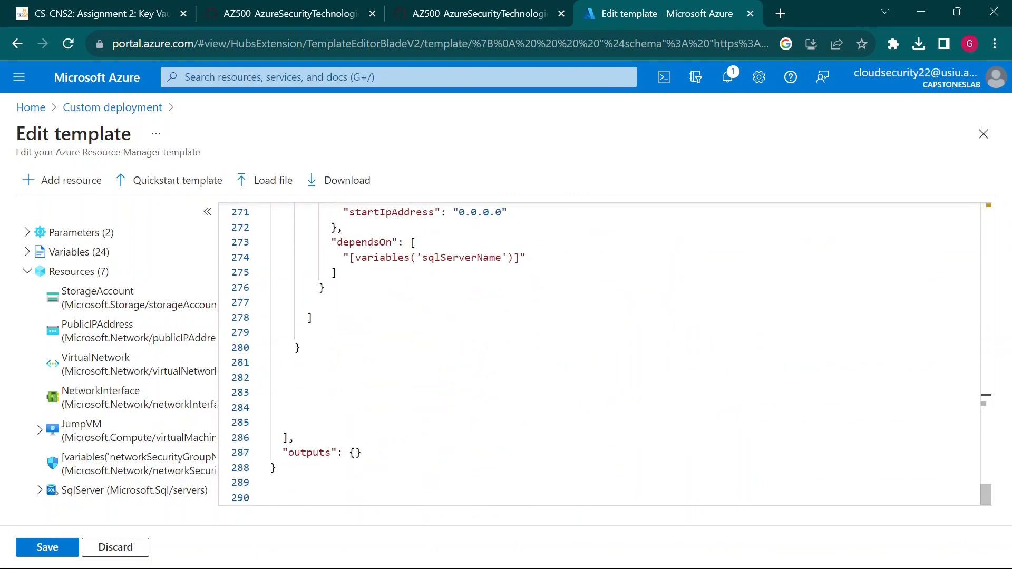
scroll(600, 353, "up", 10)
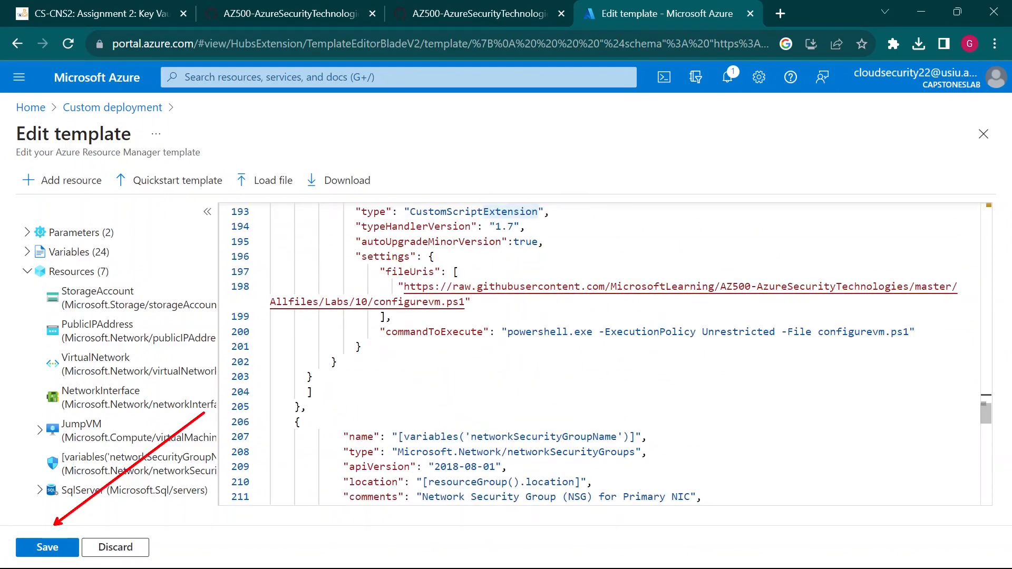
- Save the loaded template and scroll the GitHub lab instructions down to step 6
left_click(50, 547)
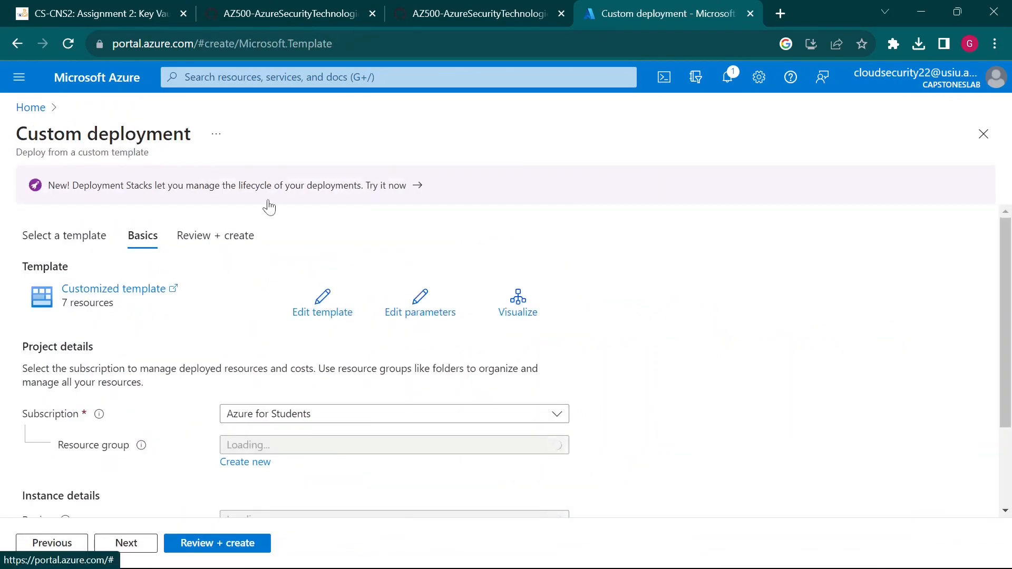
left_click(421, 9)
scroll(428, 399, "down", 2)
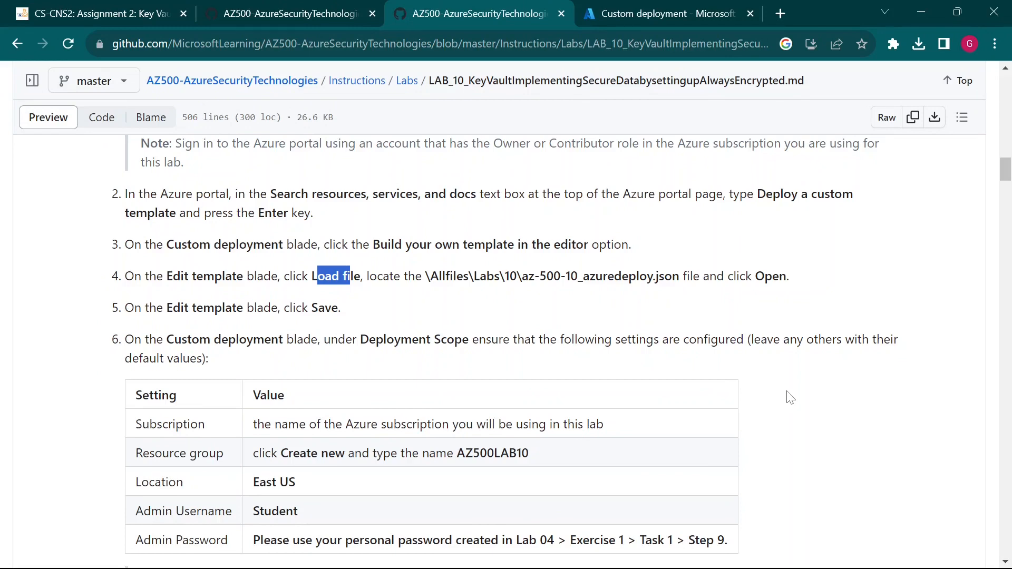
scroll(789, 398, "down", 3)
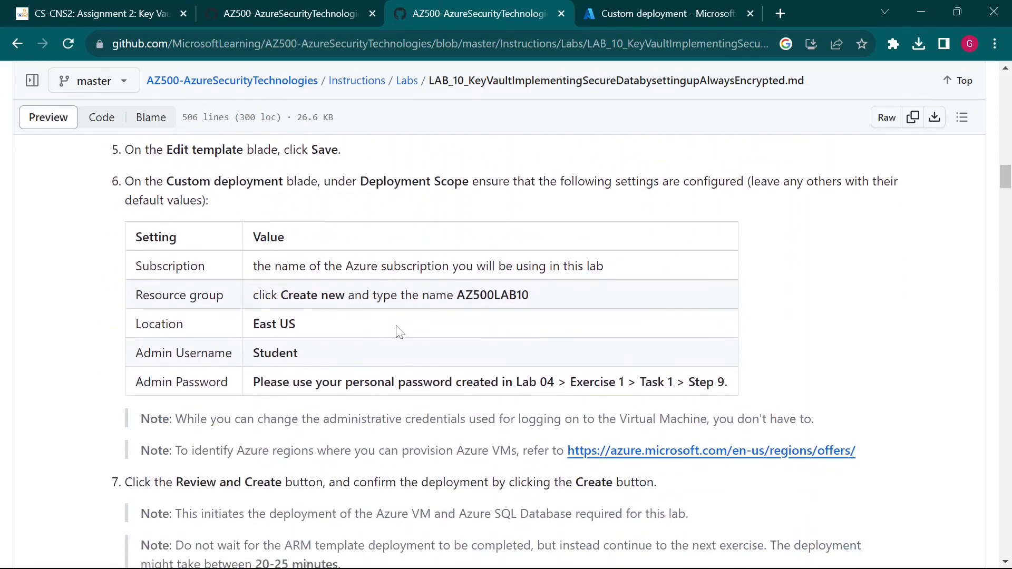
- Highlight step 6's settings: subscription, resource group AZ500LAB10, East US, admin username Student
left_click_drag(253, 266, 634, 273)
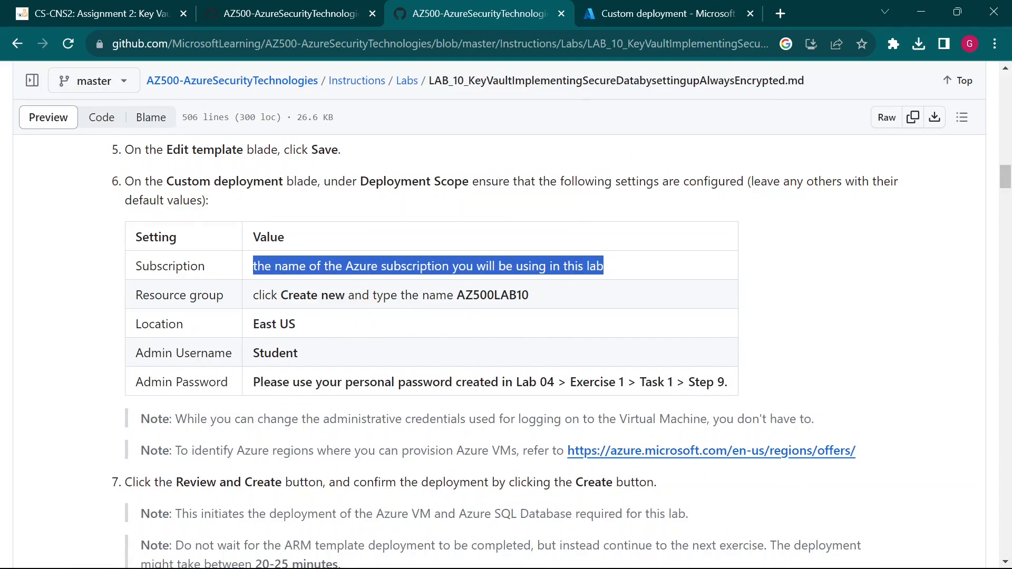
left_click_drag(456, 295, 531, 295)
key("ctrl+c")
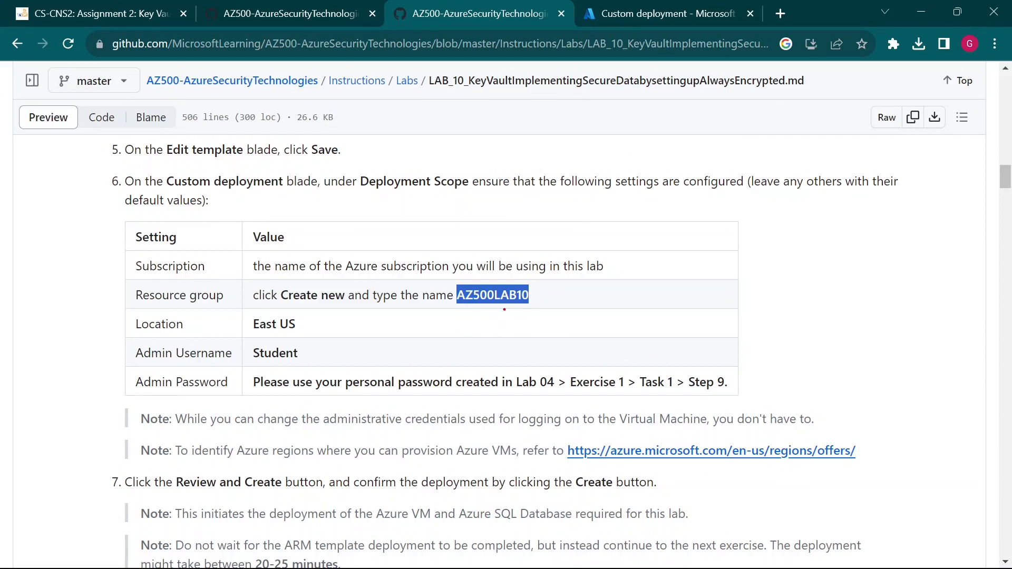
left_click_drag(505, 310, 527, 351)
left_click_drag(302, 326, 352, 339)
left_click_drag(305, 362, 377, 394)
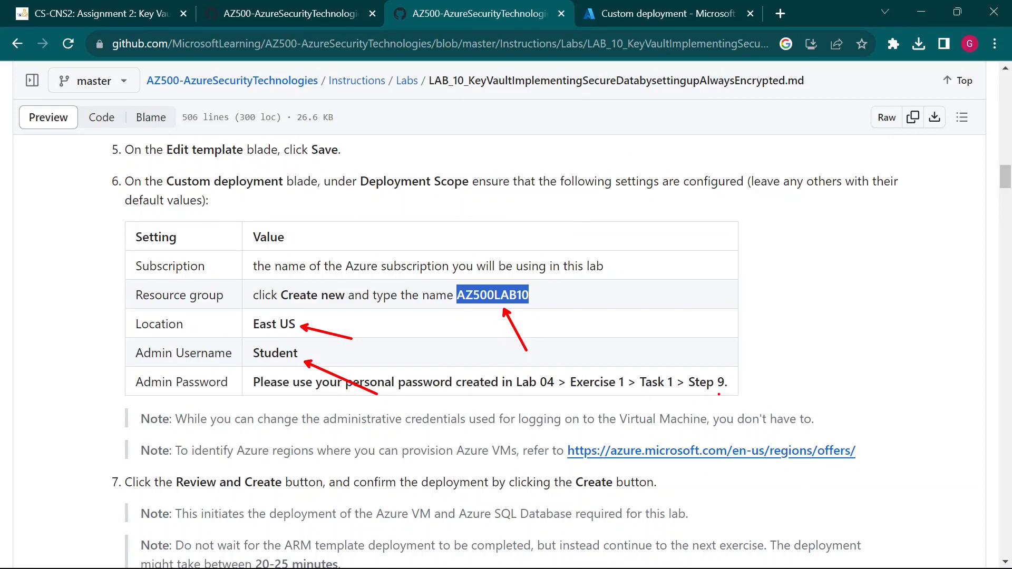
- Create a new resource group named AZ500LAB10 in the Custom deployment form
left_click(667, 12)
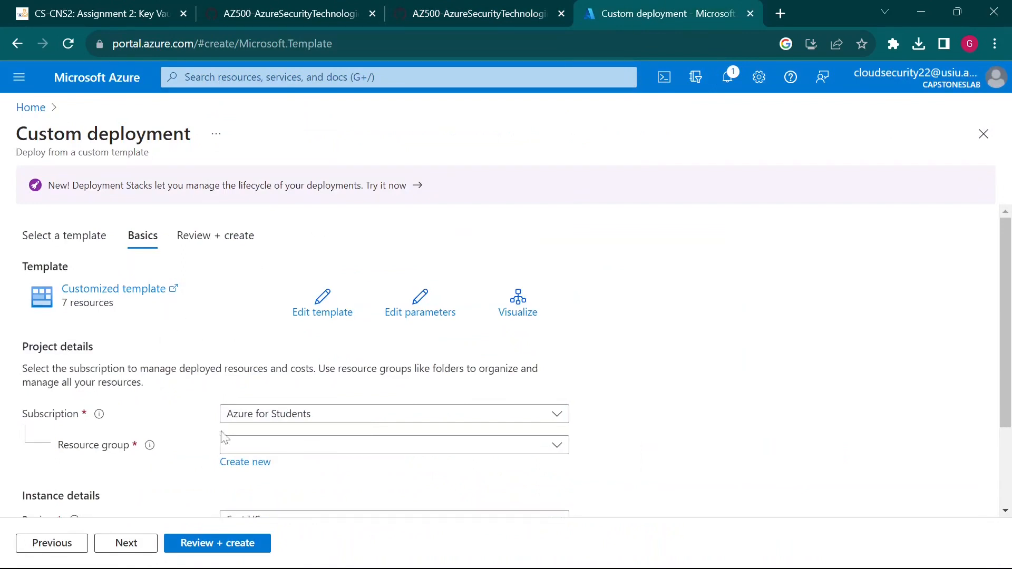
scroll(267, 387, "down", 2)
left_click(264, 384)
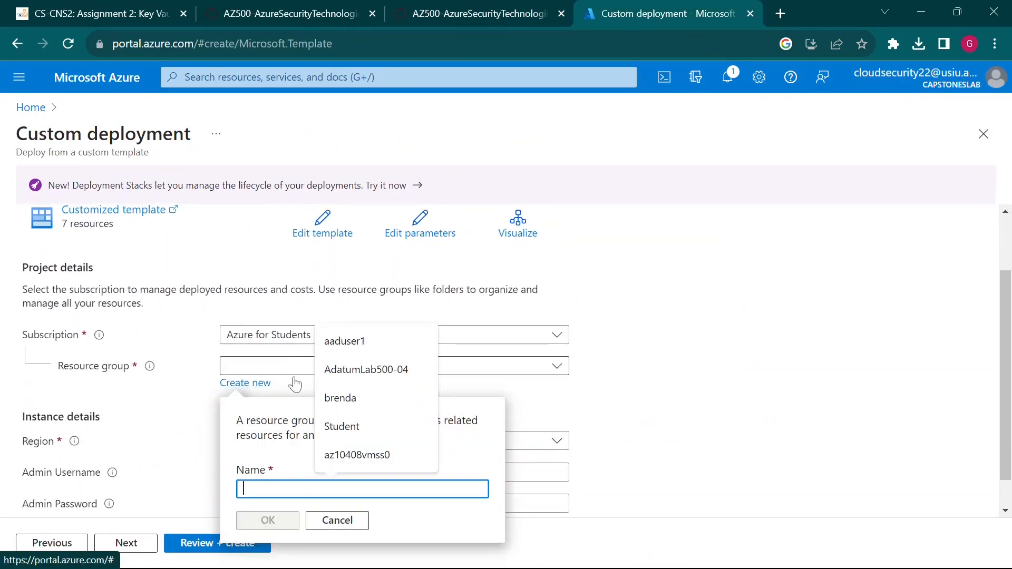
key("ctrl+v")
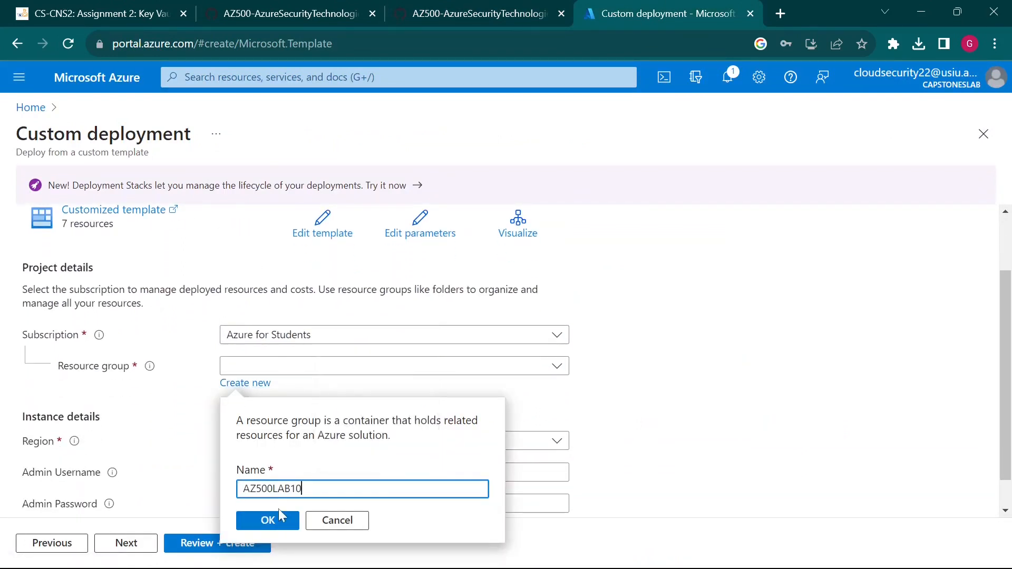
left_click(282, 514)
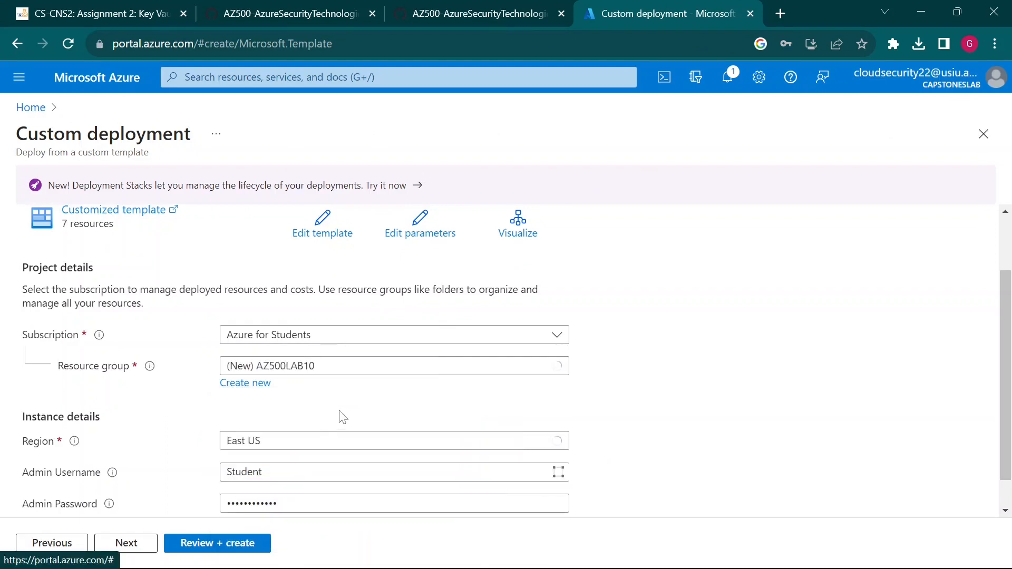
- Dismiss the browser's password warning, confirm admin username Student, and clear the autofilled password
scroll(170, 428, "down", 1)
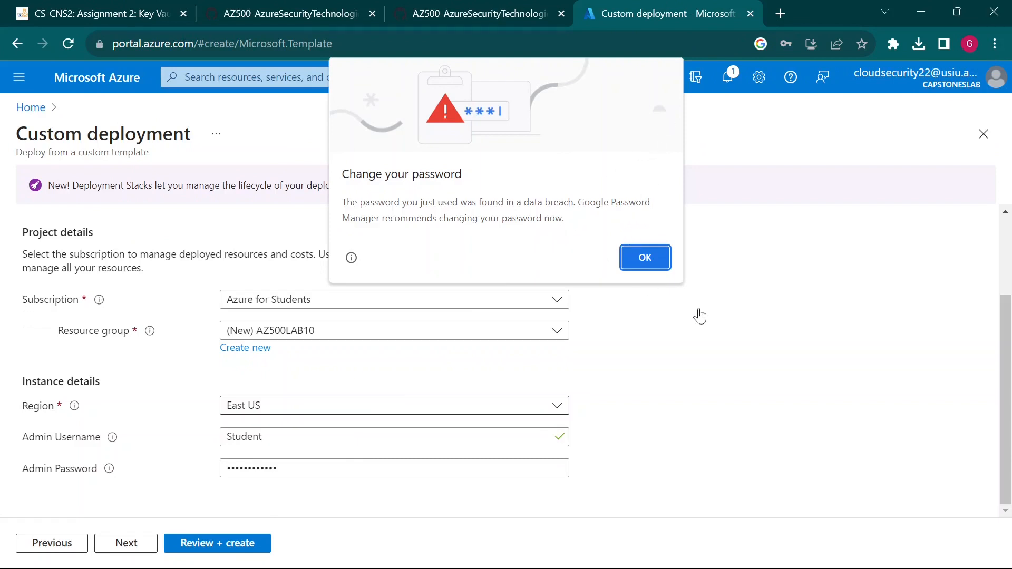
left_click(655, 258)
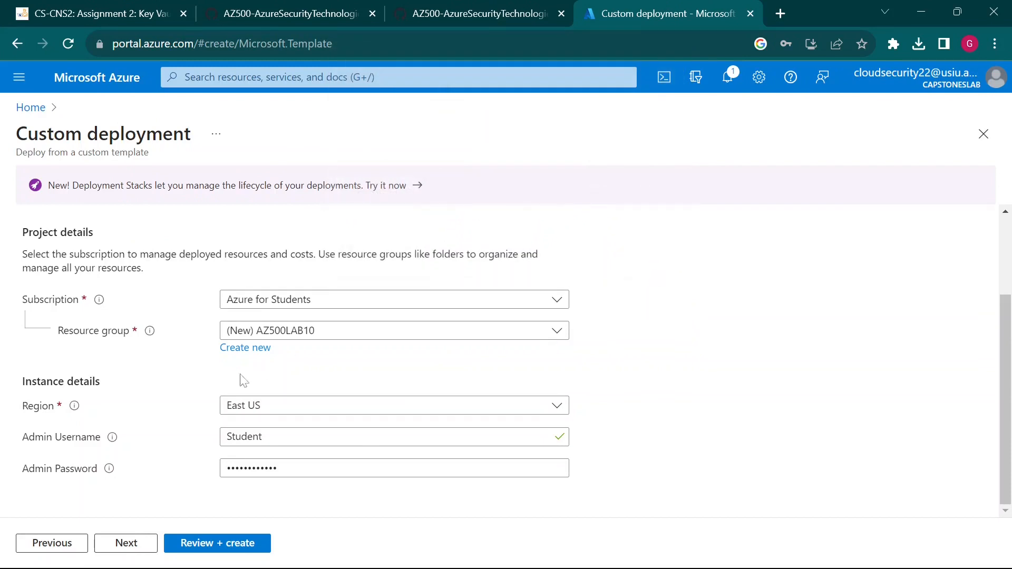
left_click(279, 437)
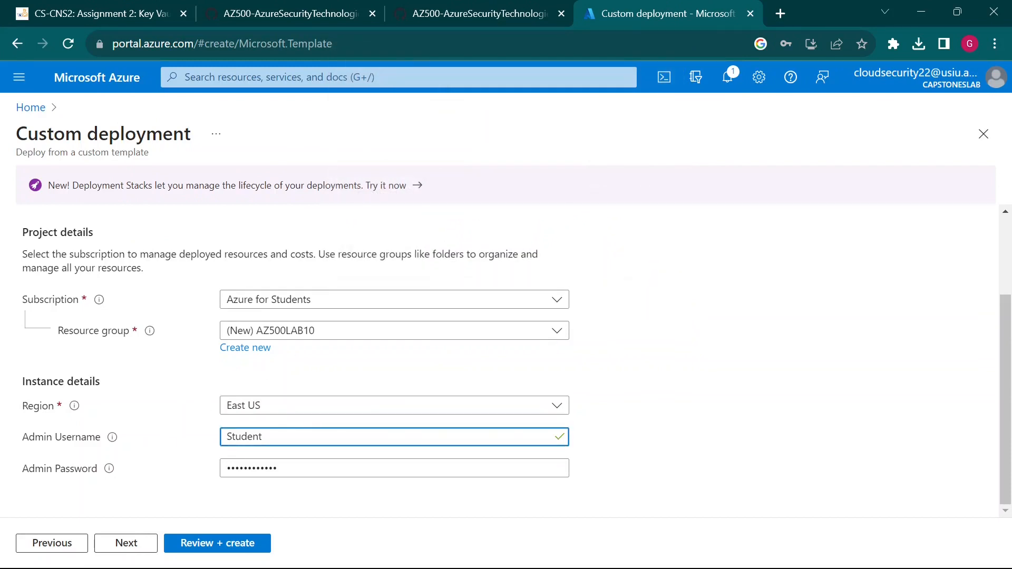
left_click(277, 468)
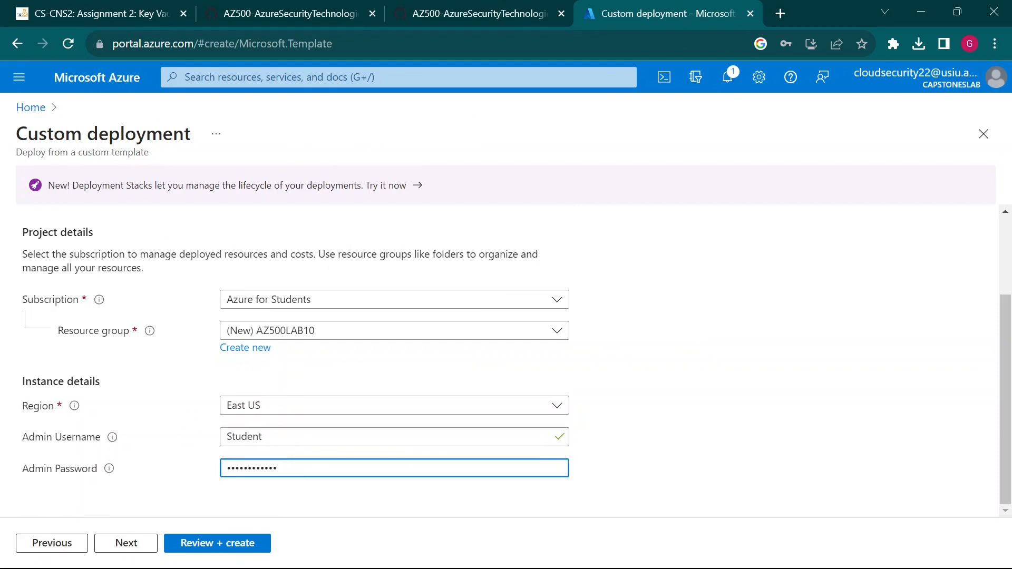
key("ctrl+a")
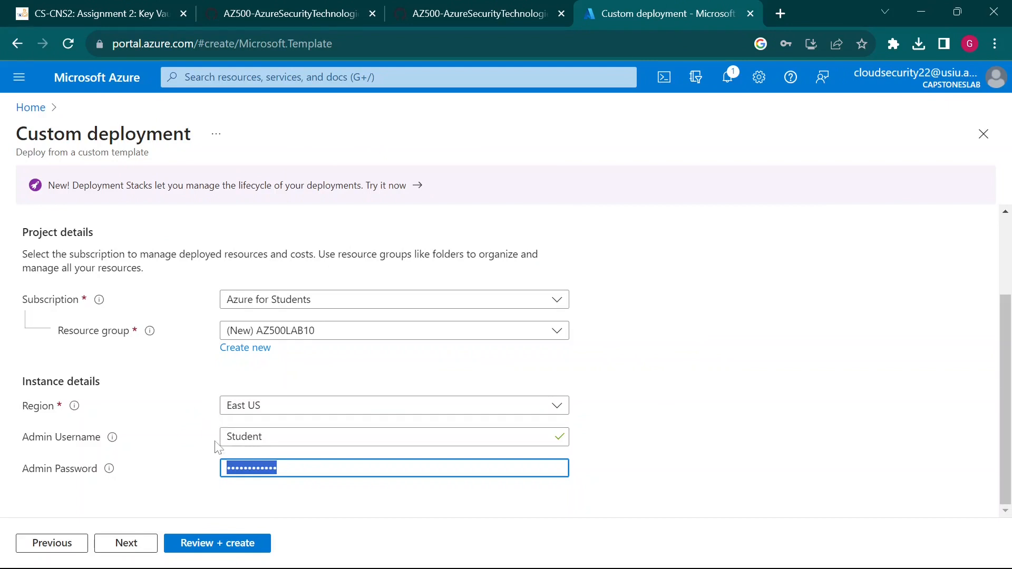
key("BackSpace")
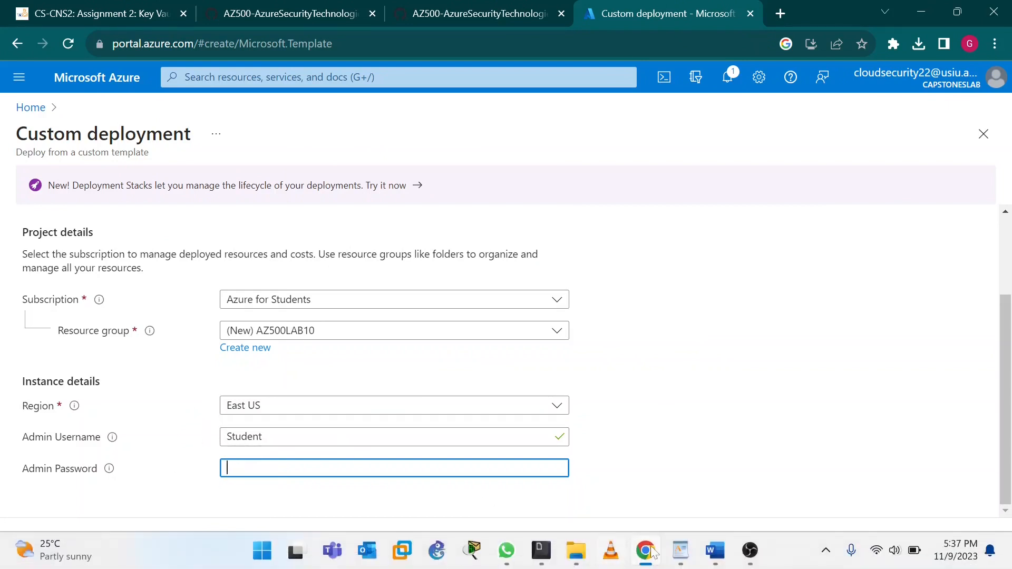
- Add a 'Pass2 -' line with the new admin password to the WordPad notes
left_click(715, 550)
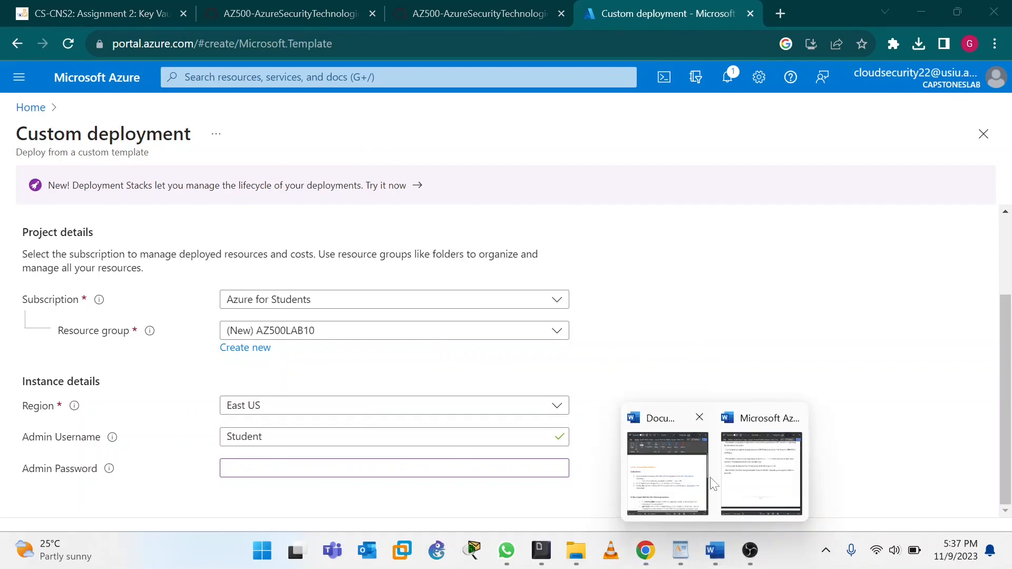
left_click(682, 554)
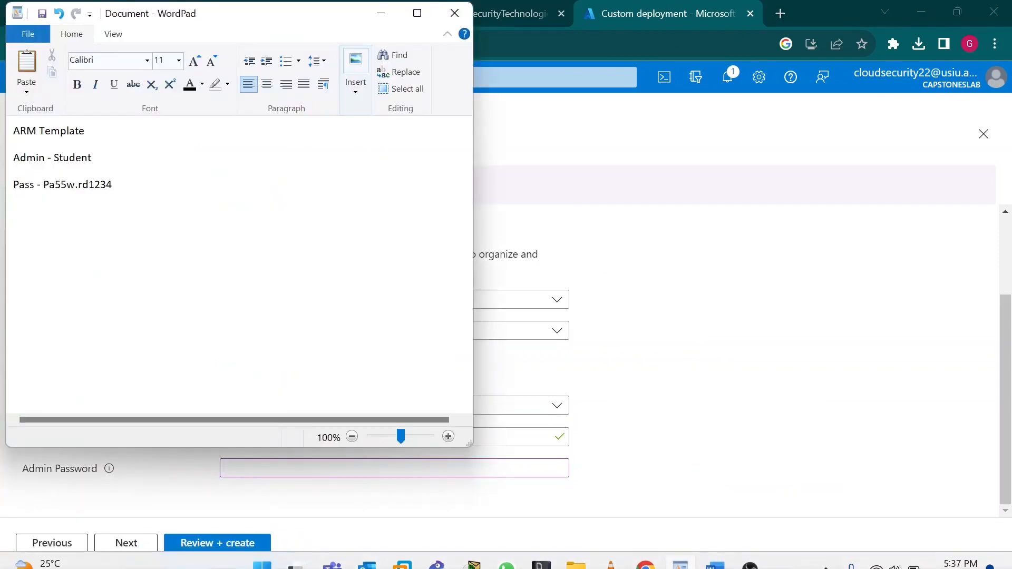
key("Caps_Lock")
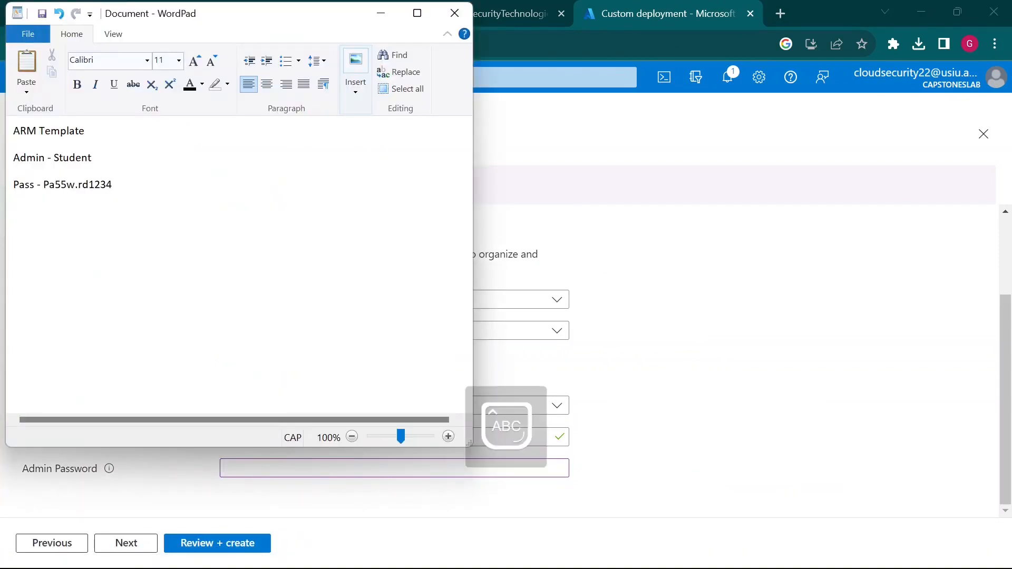
type("P")
key("Caps_Lock")
type("ass2 -")
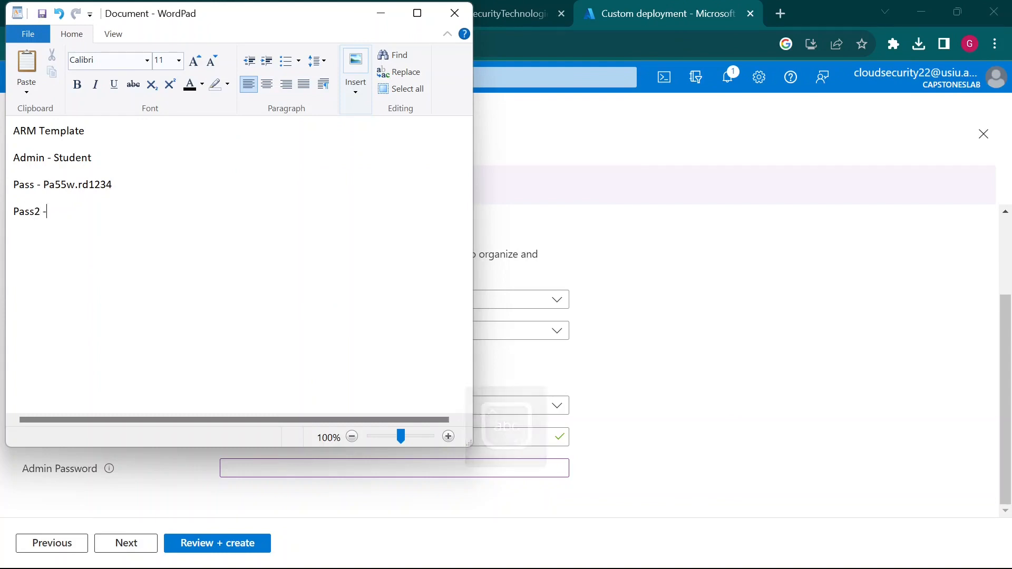
key("Caps_Lock")
type("P")
key("Caps_Lock")
type("ass")
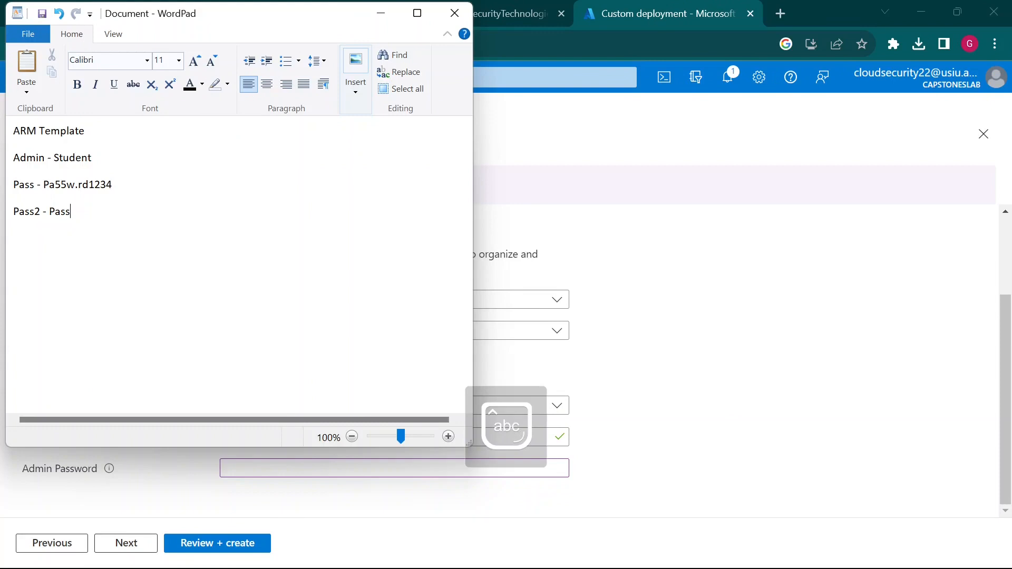
type("words")
key("BackSpace")
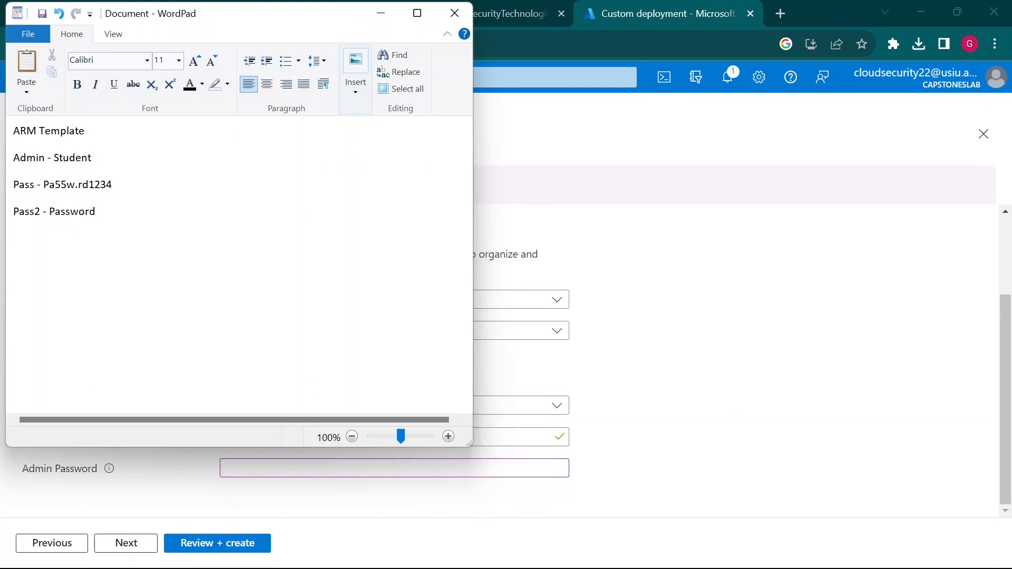
type("2000")
type("@")
- Select the Pass2 password for copying and return to the Azure deployment form
left_click_drag(49, 212, 131, 213)
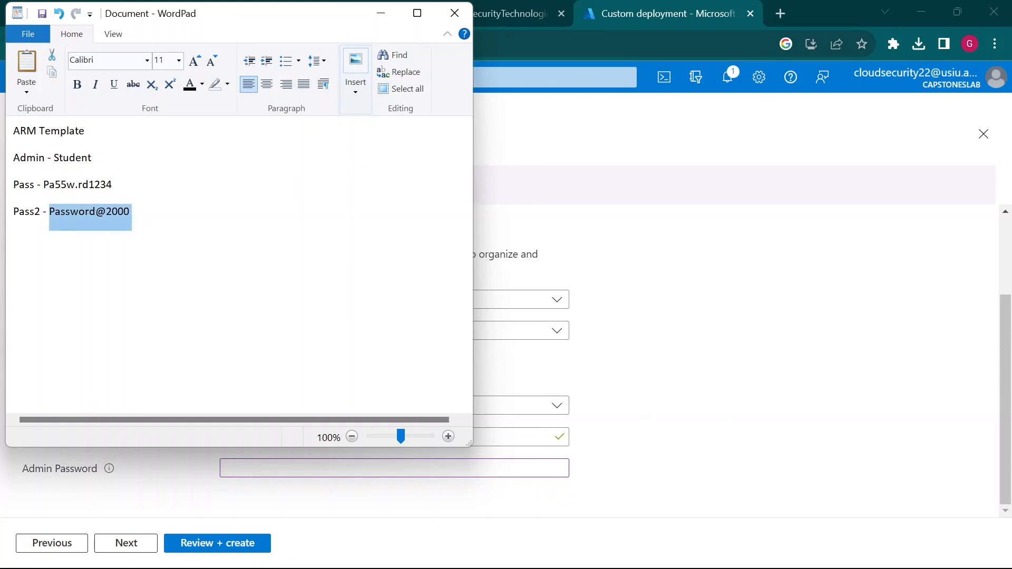
left_click(14, 292)
left_click_drag(49, 212, 128, 214)
left_click(622, 422)
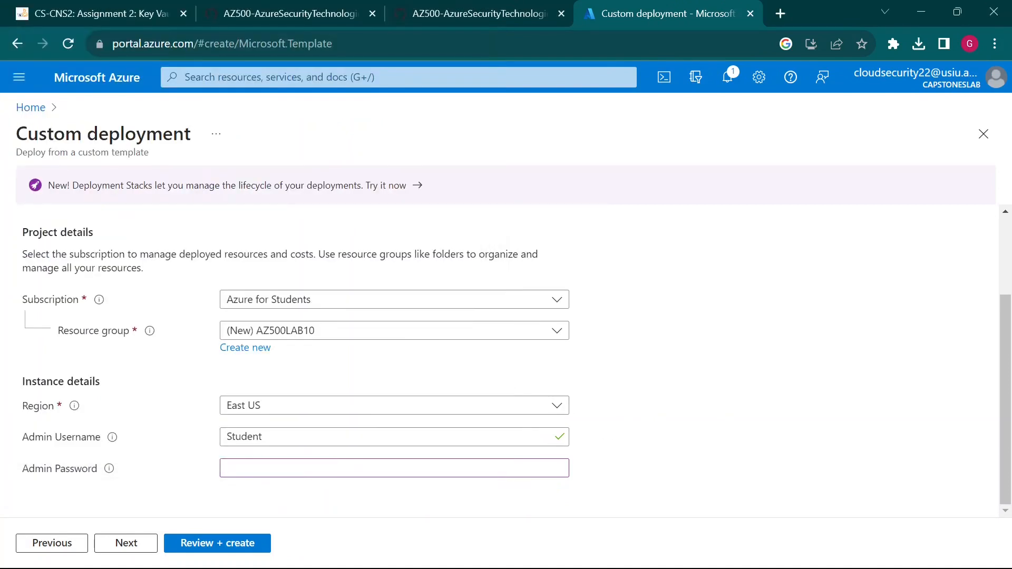
- Paste the noted password into Admin Password and proceed to Review + create
left_click(490, 468)
key("ctrl+v")
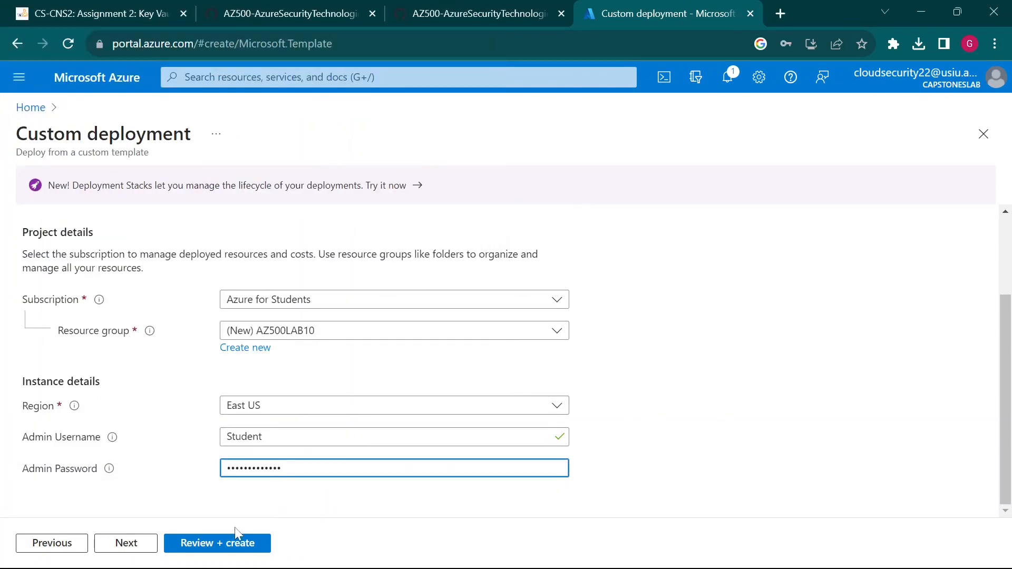
left_click(126, 543)
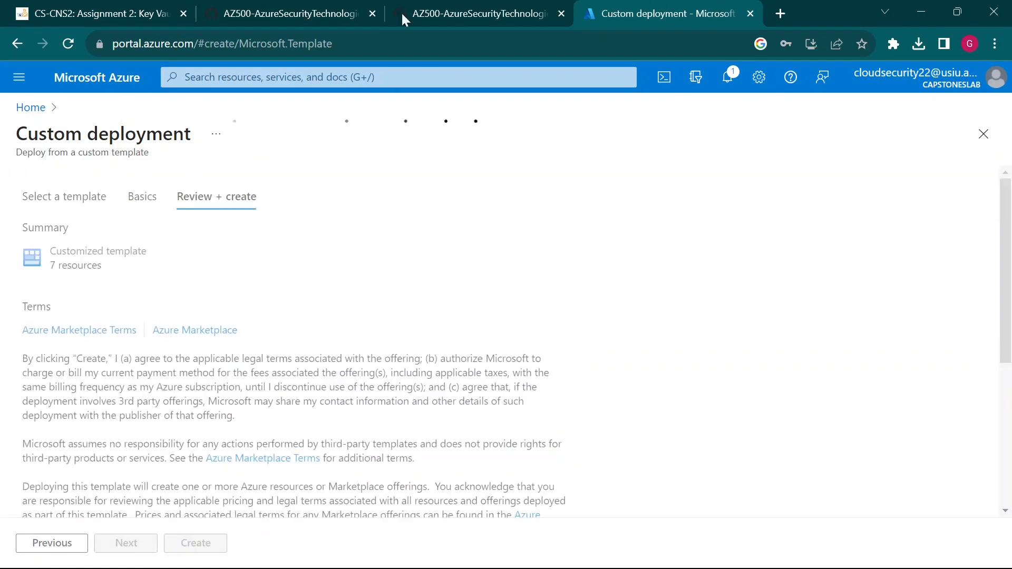
- Check the lab's step 7 Review and Create instruction against the review page
left_click(429, 8)
scroll(360, 412, "down", 2)
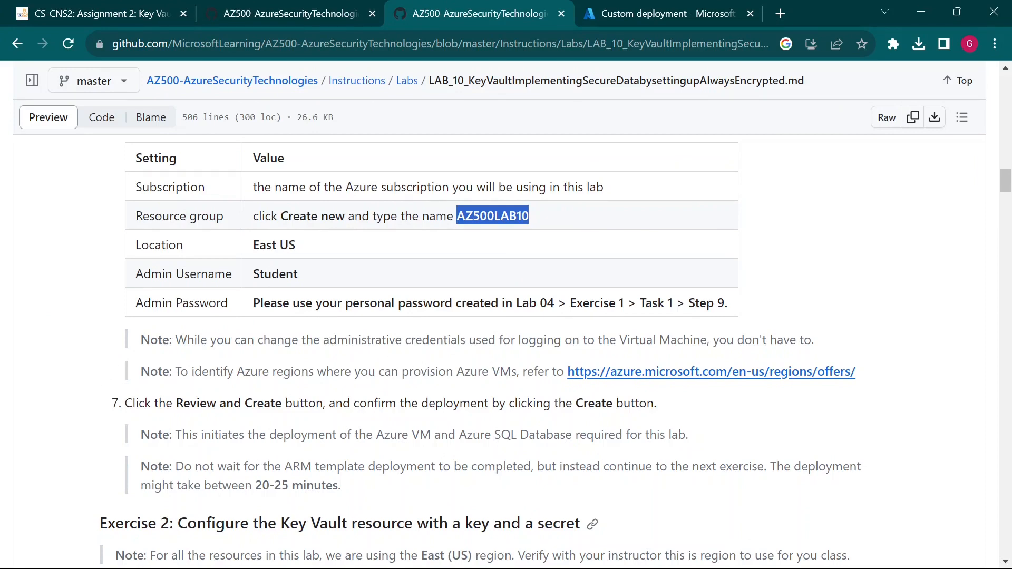
left_click(688, 11)
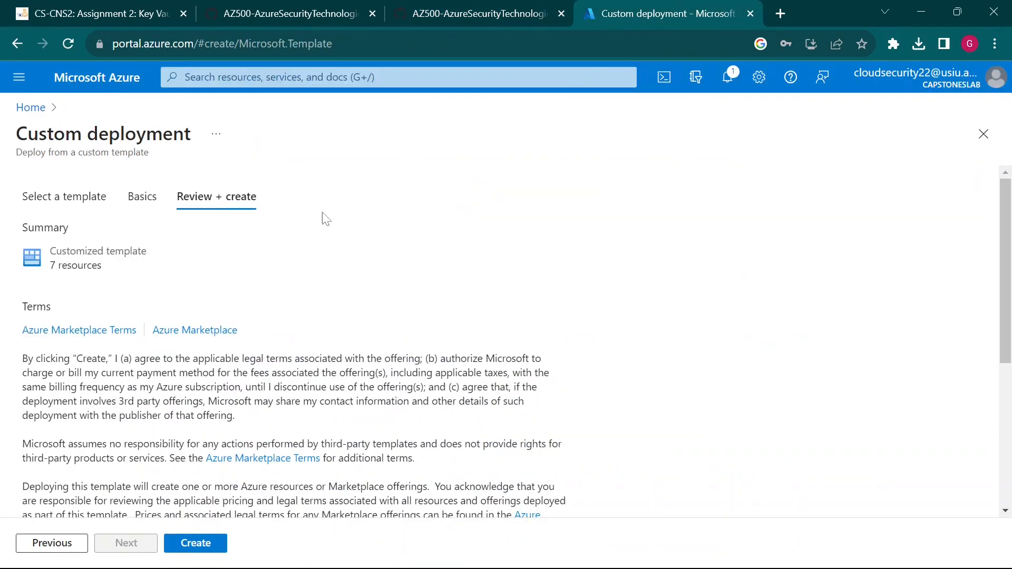
left_click(523, 8)
left_click(606, 12)
left_click(500, 6)
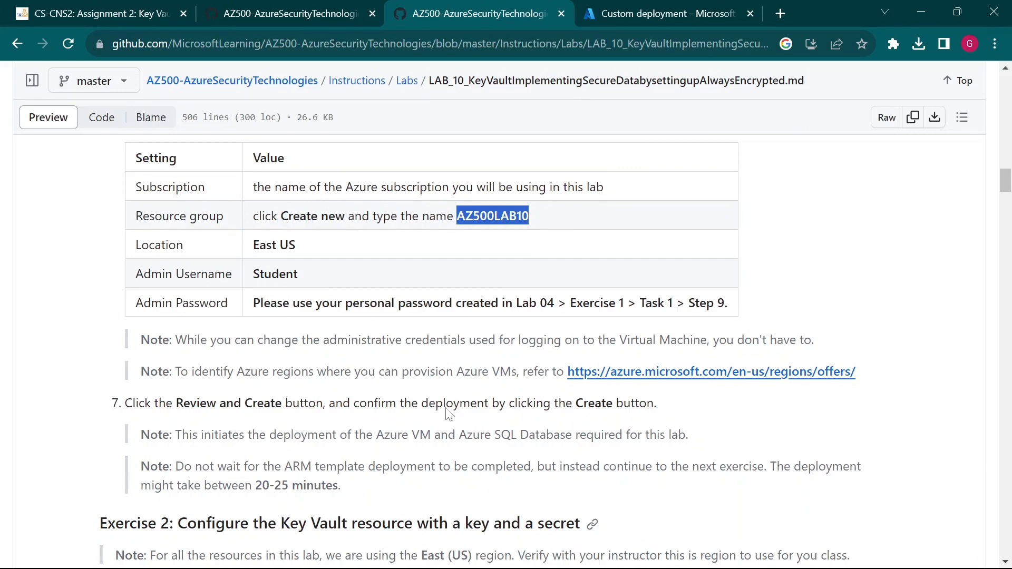
scroll(448, 414, "down", 1)
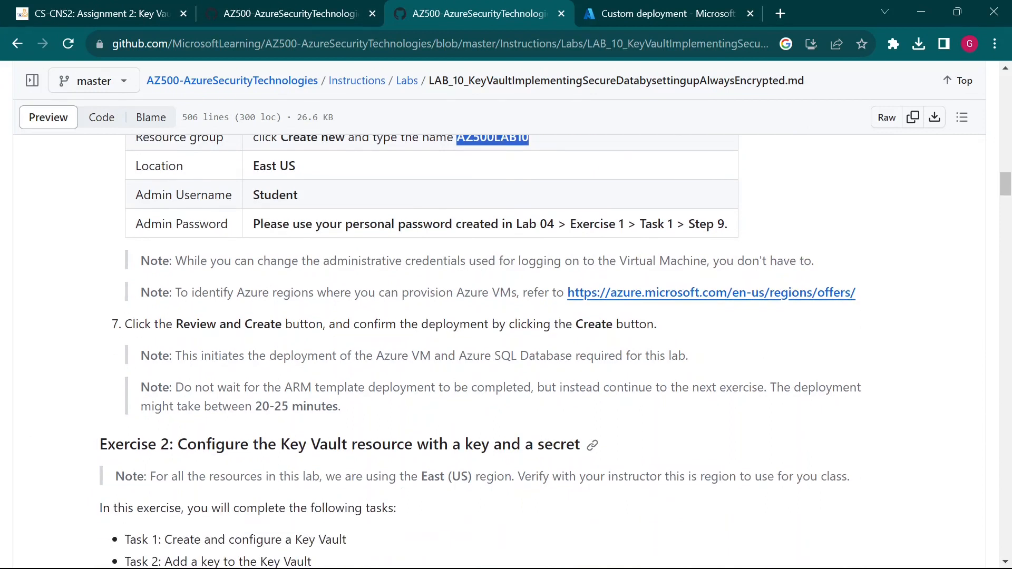
left_click_drag(109, 324, 226, 323)
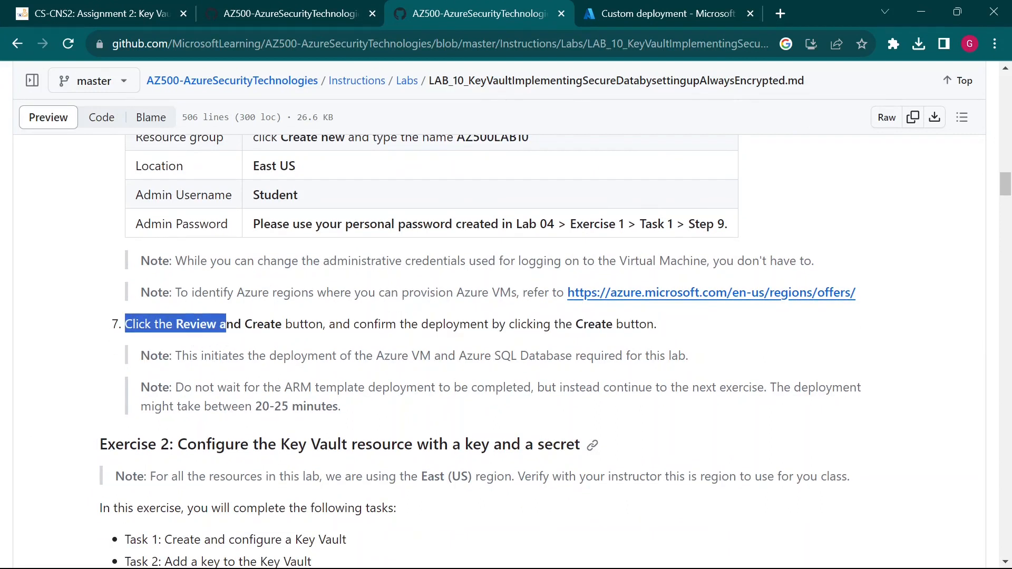
left_click(227, 324)
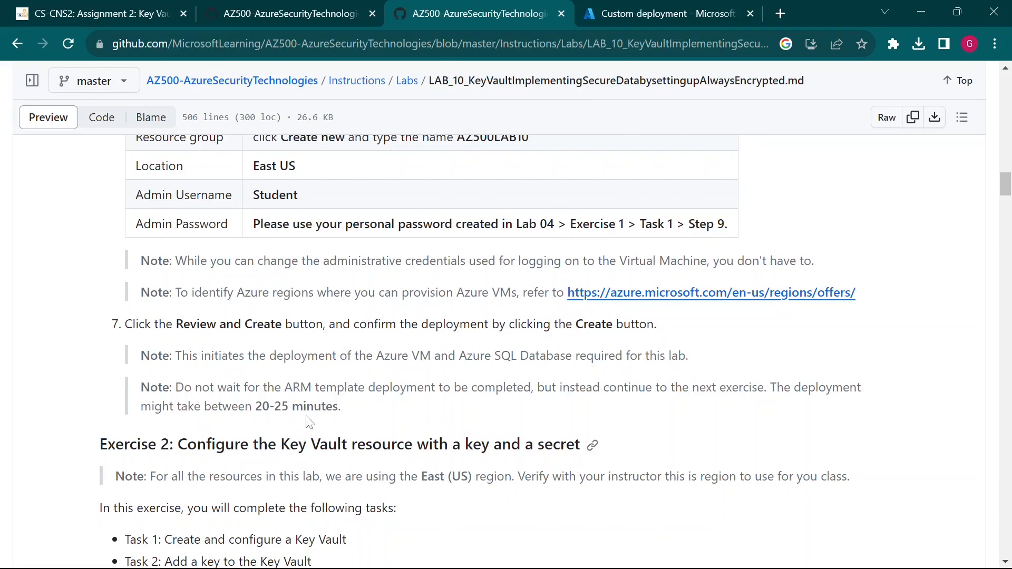
- Review the summary and terms, then create the deployment to AZ500LAB10
left_click(605, 12)
scroll(202, 432, "down", 3)
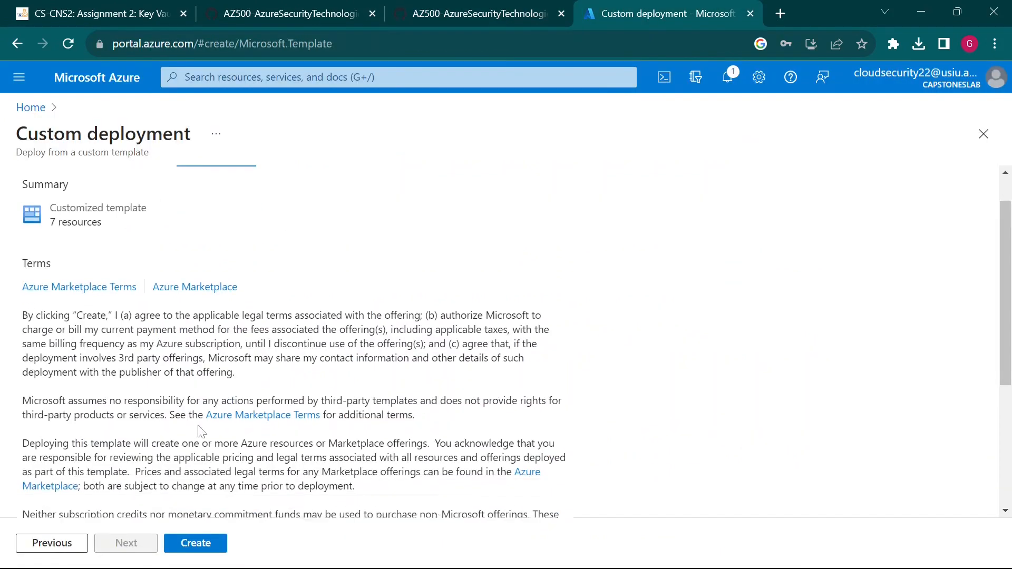
left_click(204, 547)
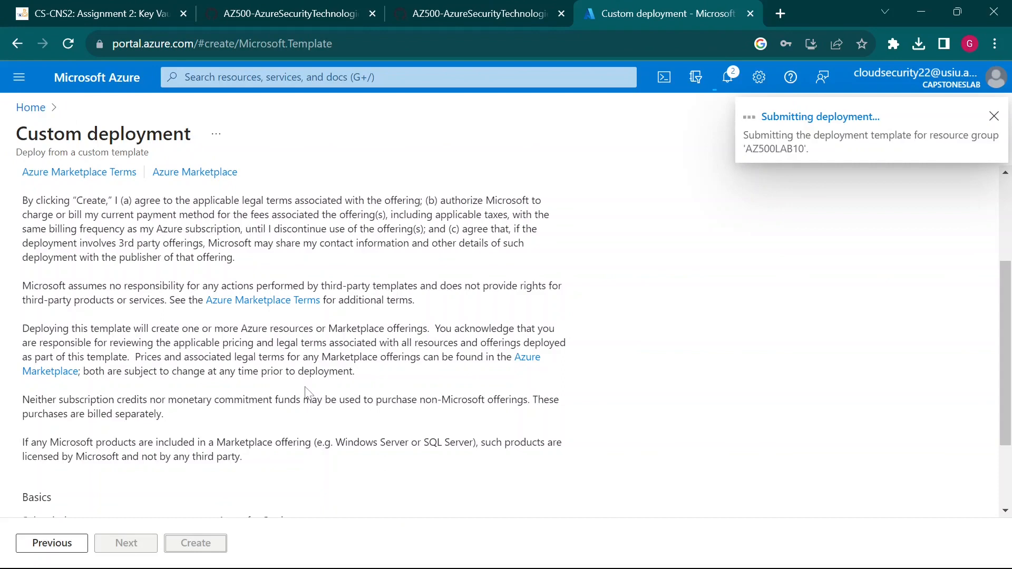
scroll(307, 393, "up", 3)
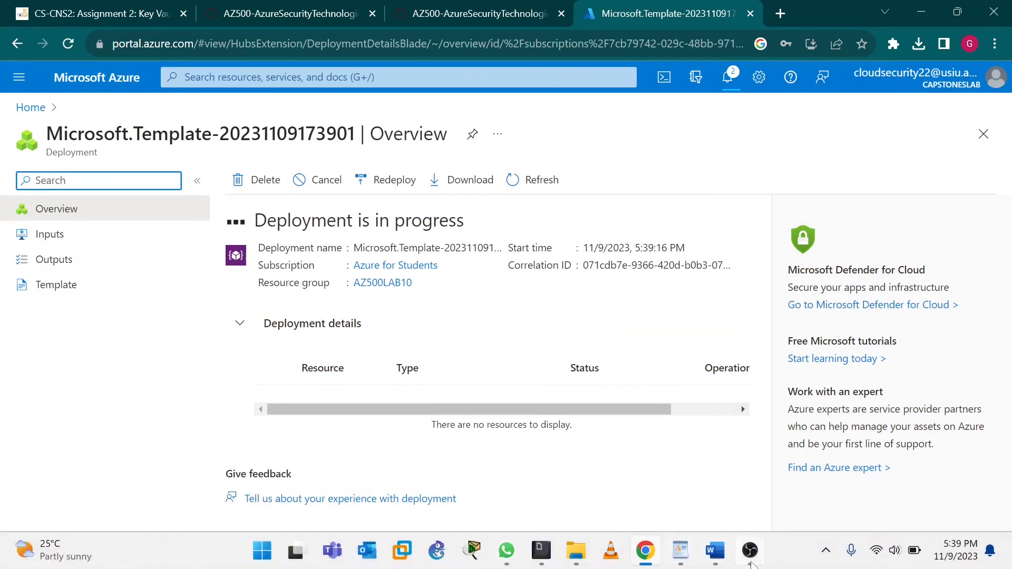
left_click(748, 560)
- Check the deployment's progress and highlight the East (US) region note in the lab
left_click(829, 426)
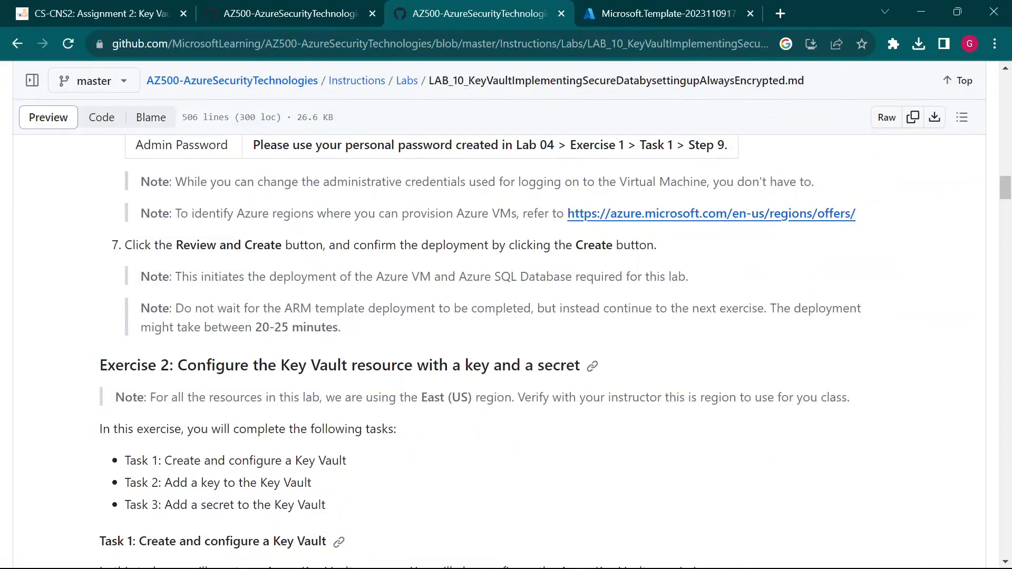
left_click(631, 14)
left_click(529, 4)
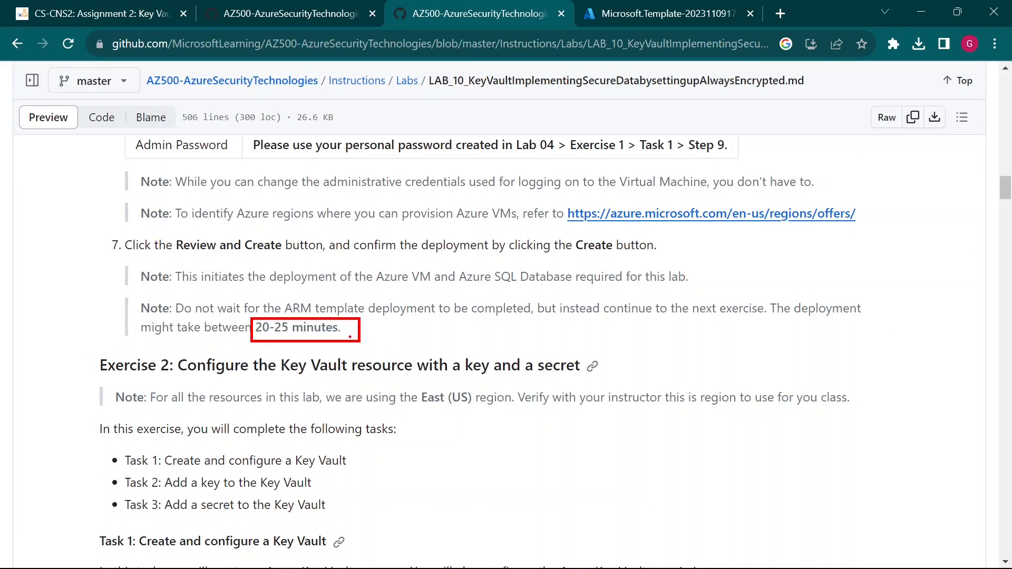
key("Escape")
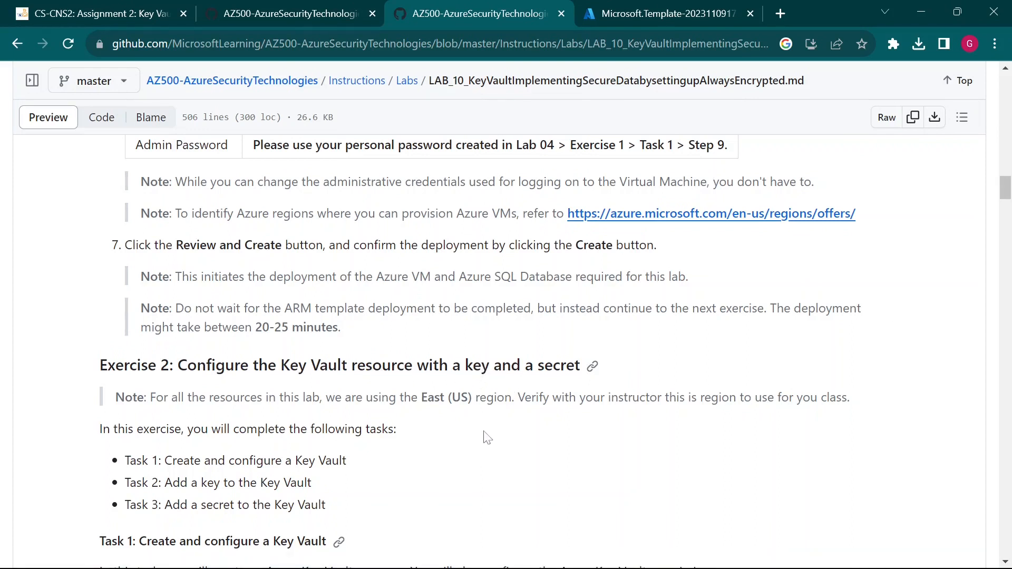
scroll(487, 438, "down", 3)
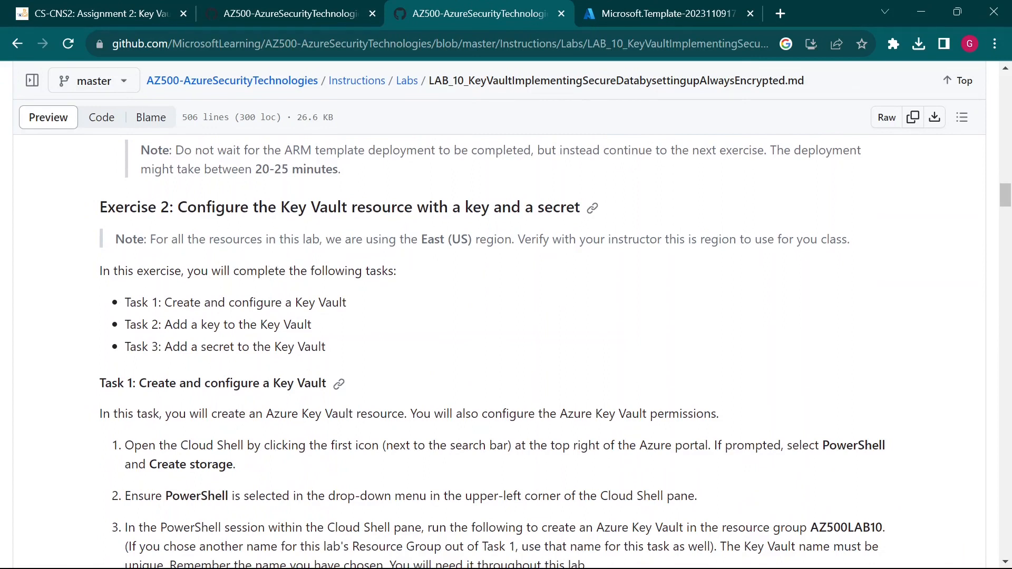
left_click_drag(421, 238, 471, 257)
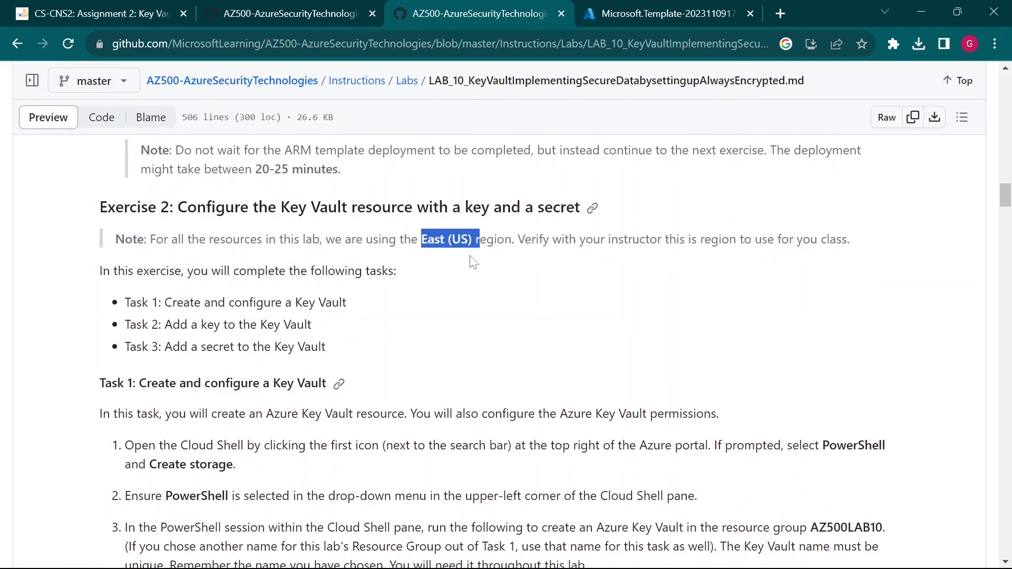
left_click(453, 294)
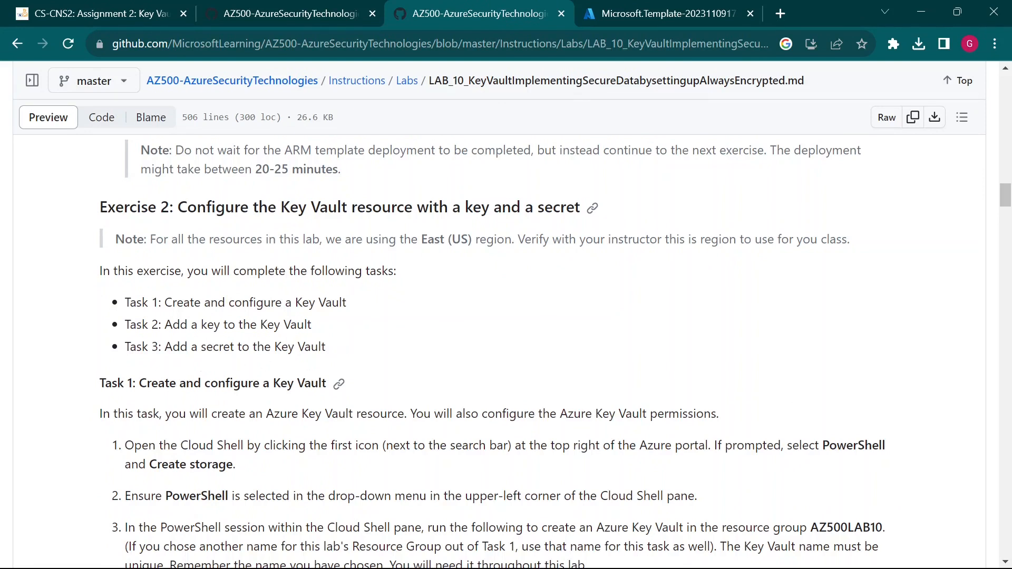
- Scroll to Exercise 2, Task 1 and highlight PowerShell in step 1
scroll(289, 397, "down", 1)
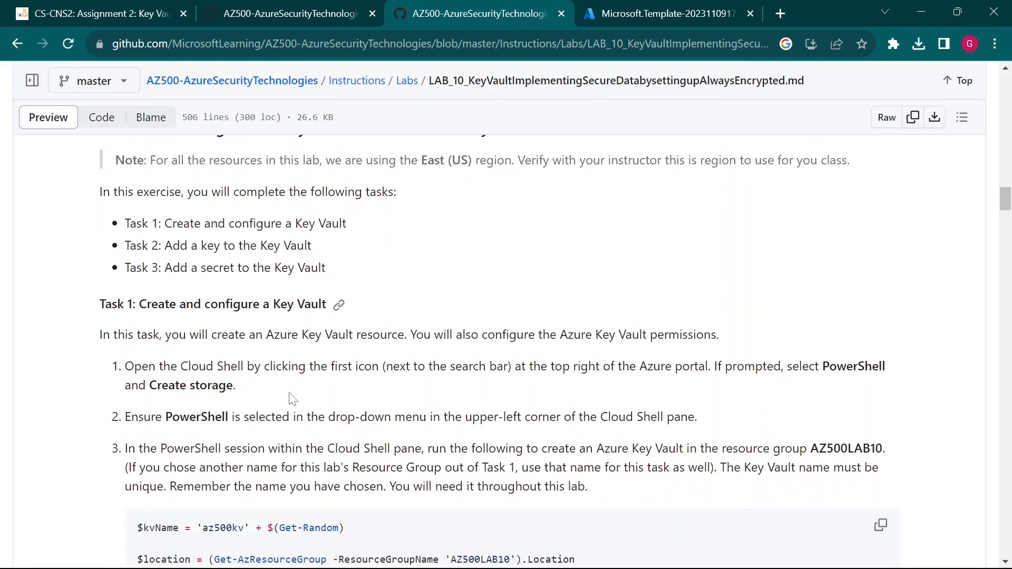
scroll(285, 396, "down", 1)
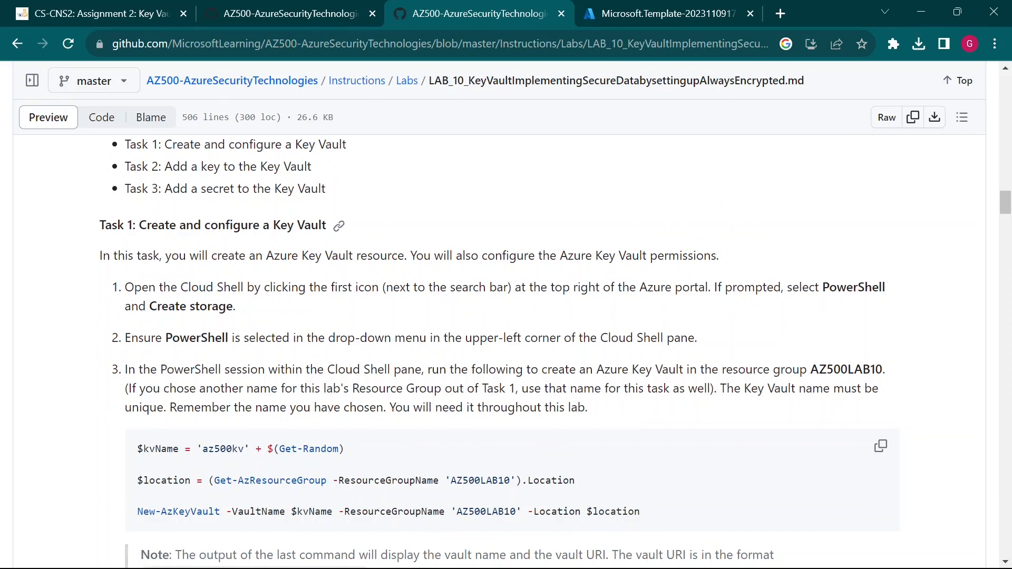
left_click_drag(824, 287, 872, 287)
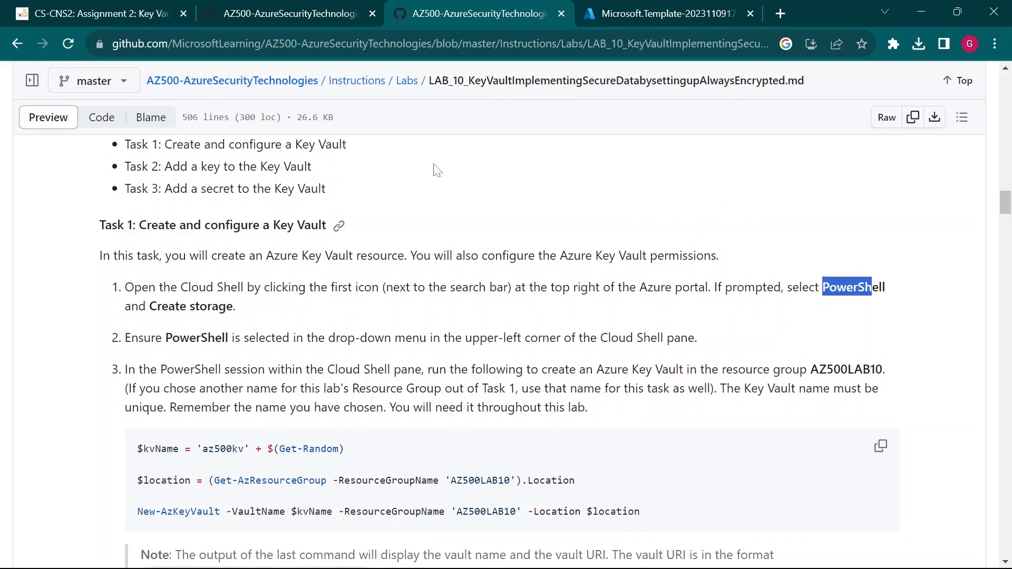
left_click(659, 13)
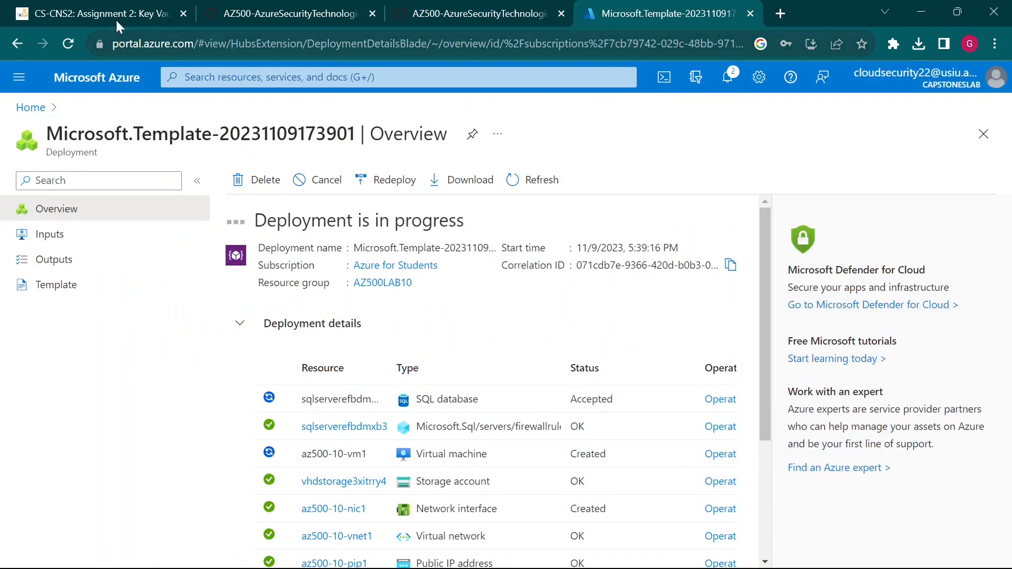
- Start a Cloud Shell session from the Azure Home page
left_click(120, 90)
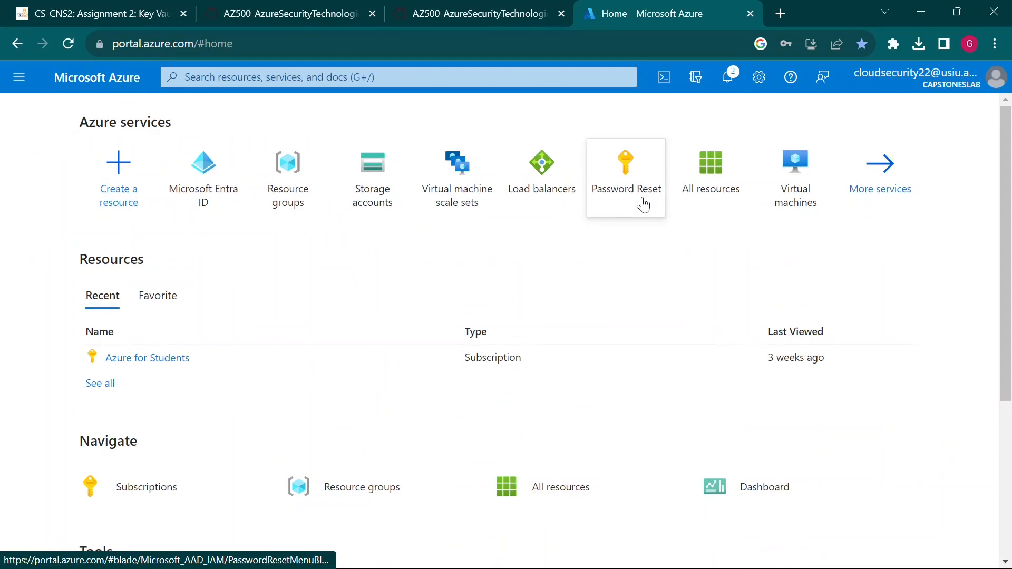
mouse_move(645, 199)
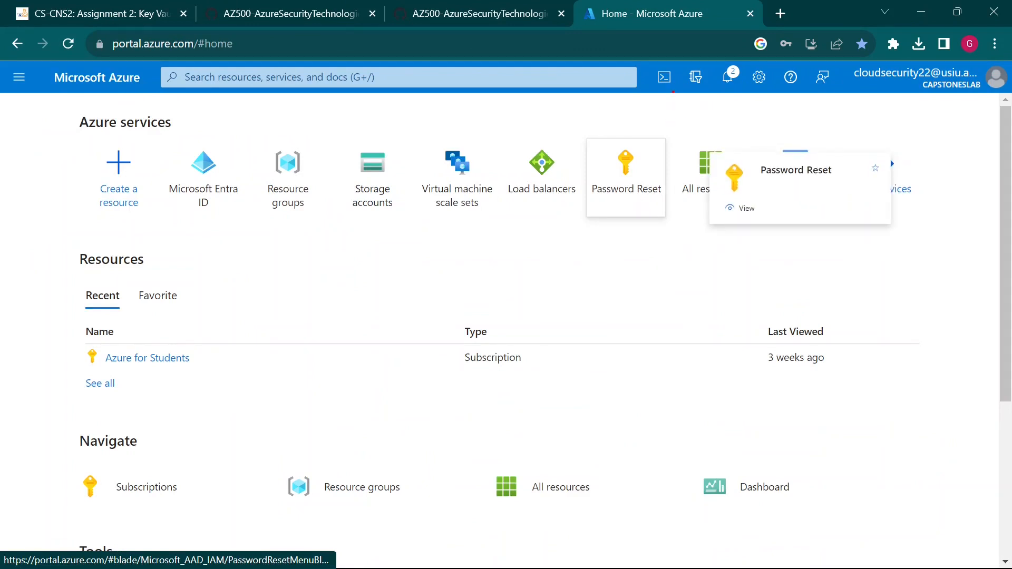
left_click_drag(670, 96, 708, 217)
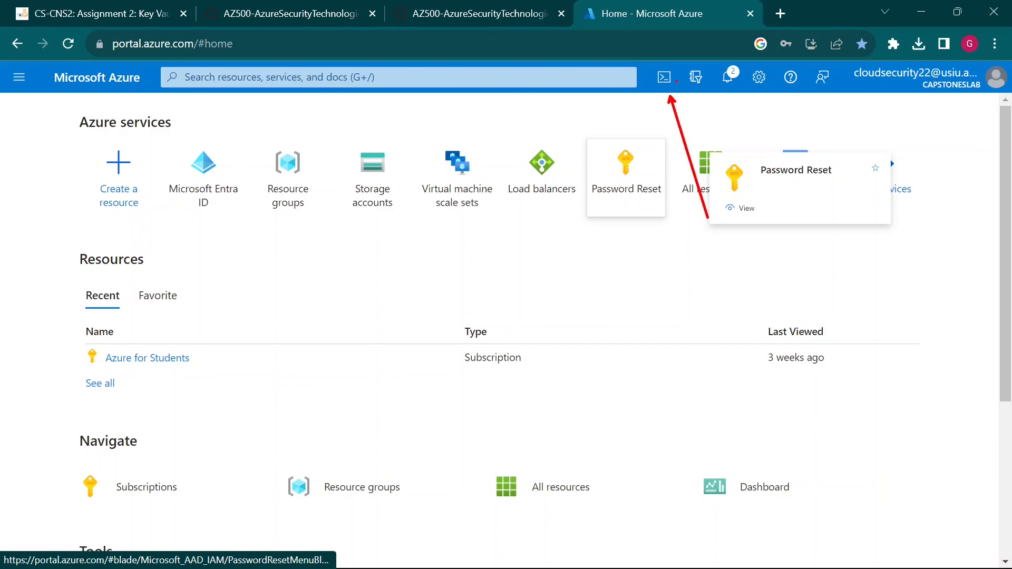
left_click_drag(692, 92, 681, 109)
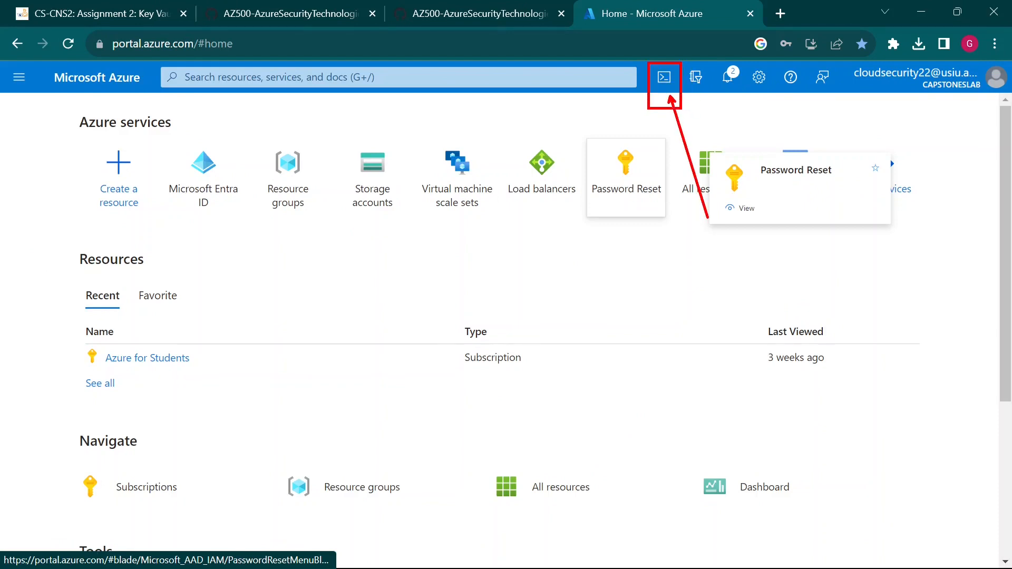
key("Escape")
left_click(673, 79)
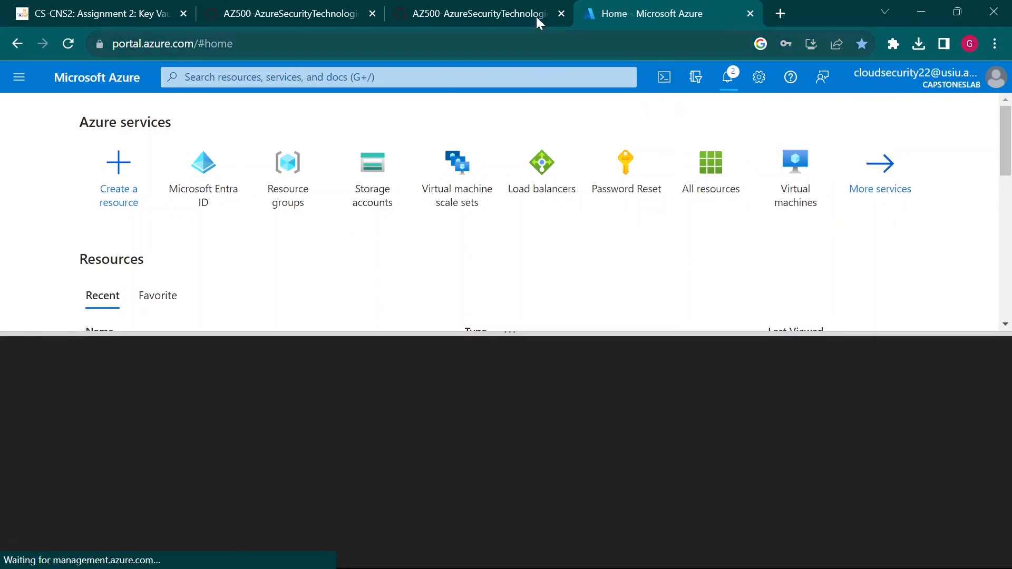
- Follow the lab's select PowerShell instruction and wait for Cloud Shell to connect
left_click(536, 19)
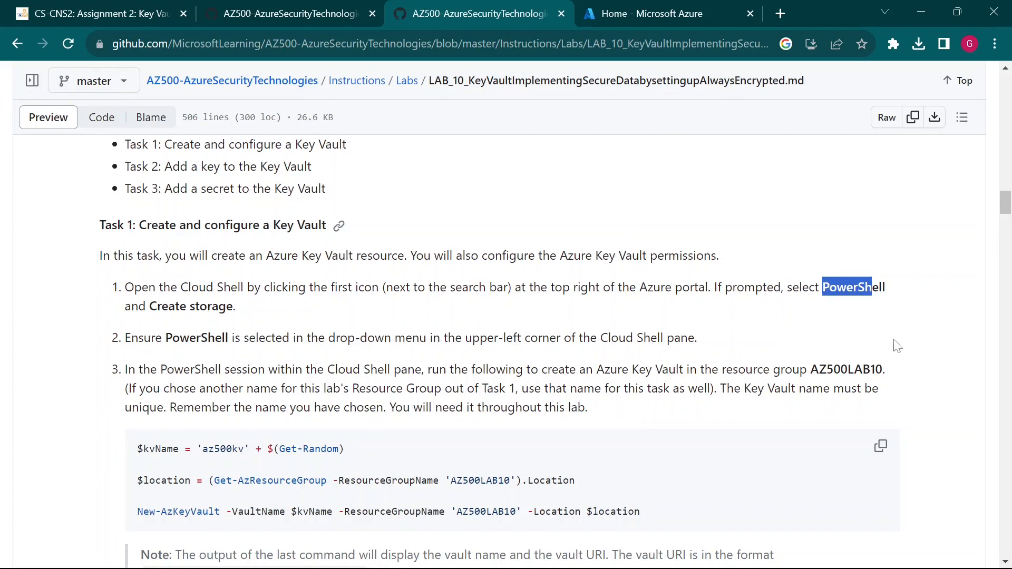
left_click_drag(715, 288, 831, 306)
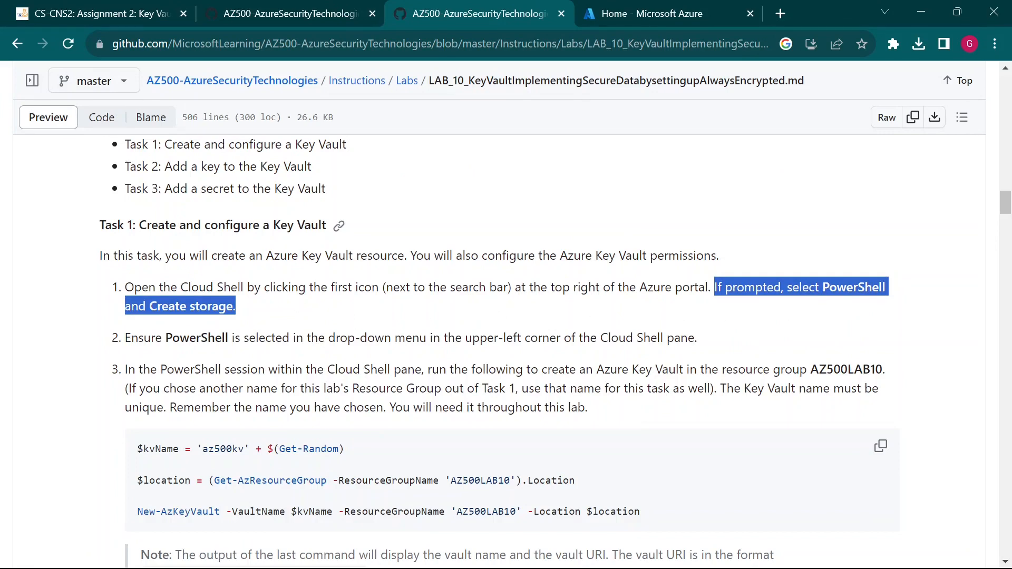
left_click(179, 354)
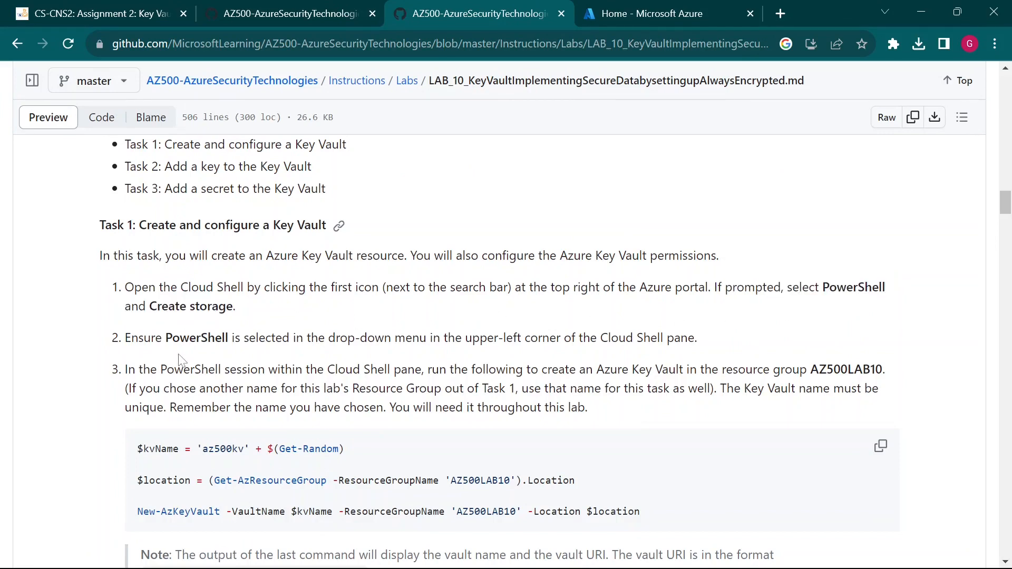
left_click(631, 10)
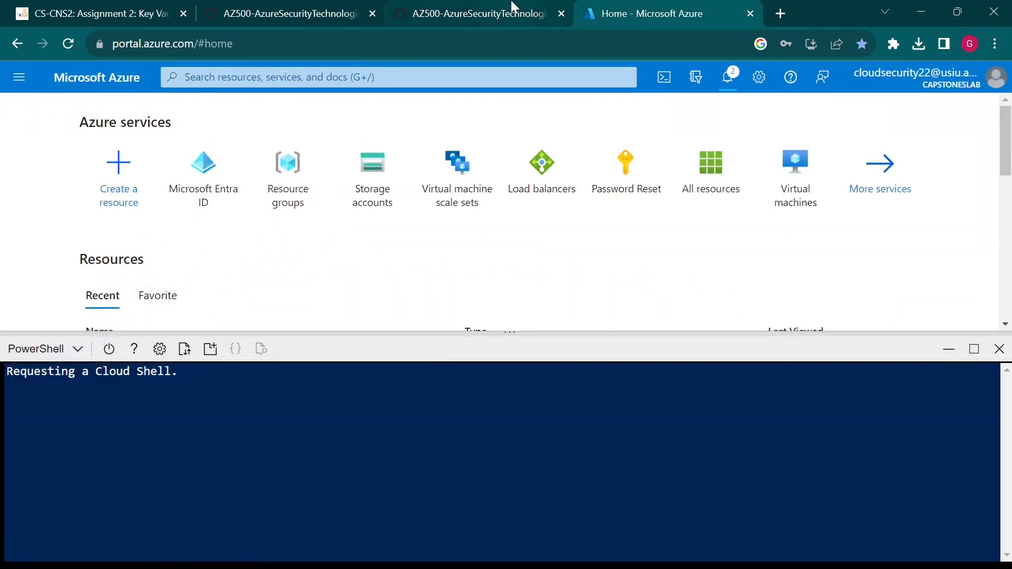
left_click(511, 6)
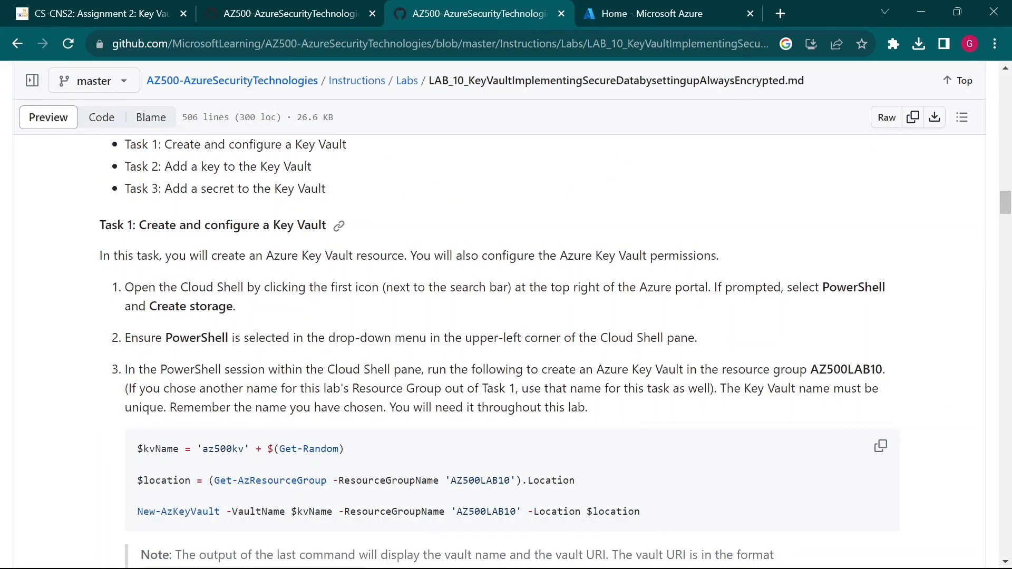
left_click(722, 11)
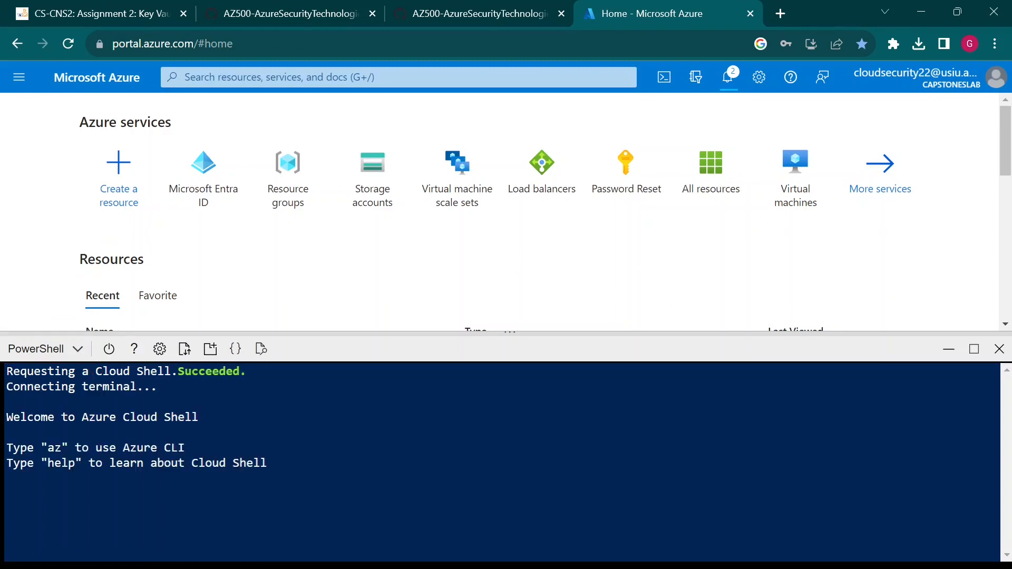
left_click(444, 11)
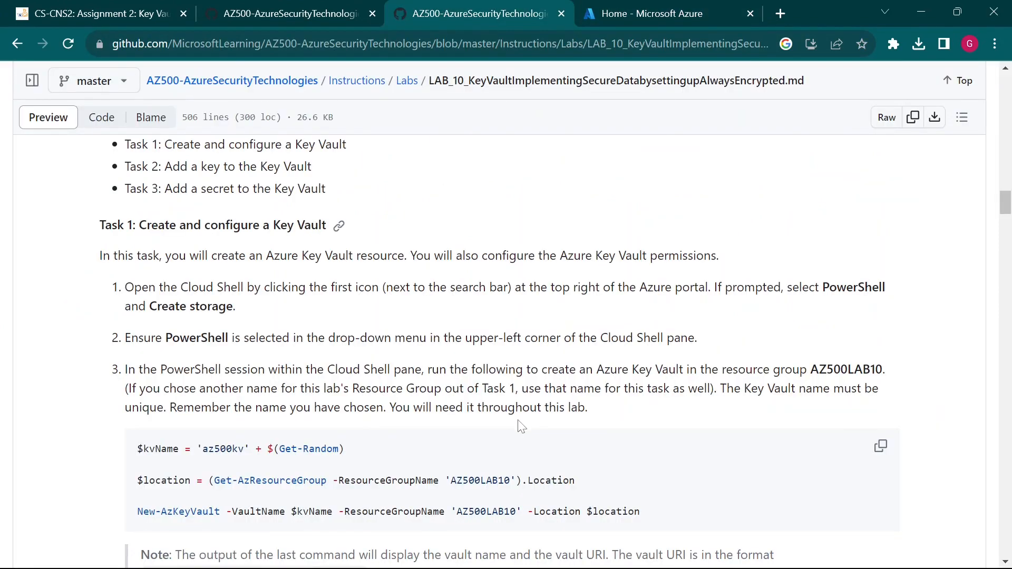
scroll(506, 353, "down", 2)
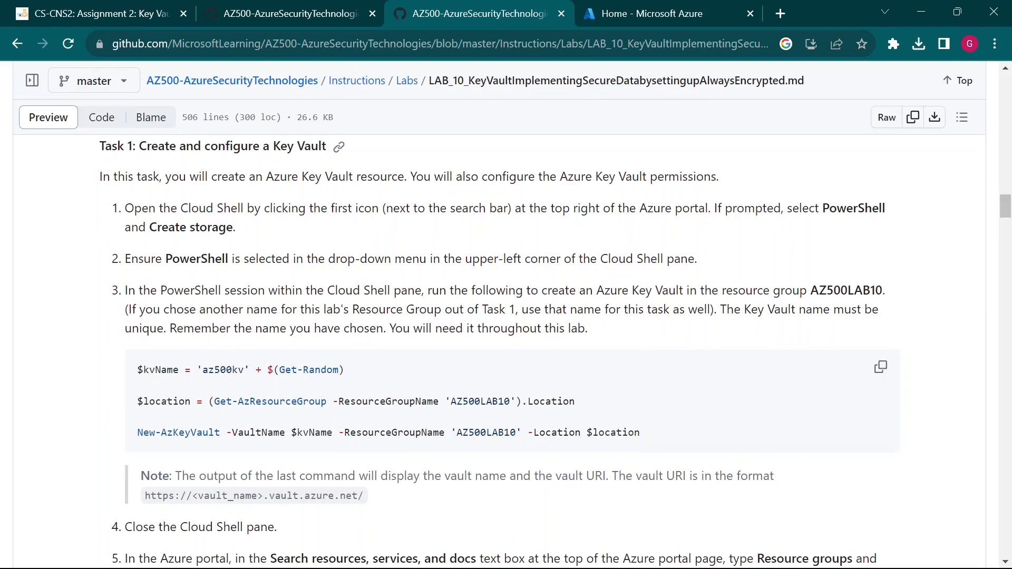
scroll(563, 355, "up", 5)
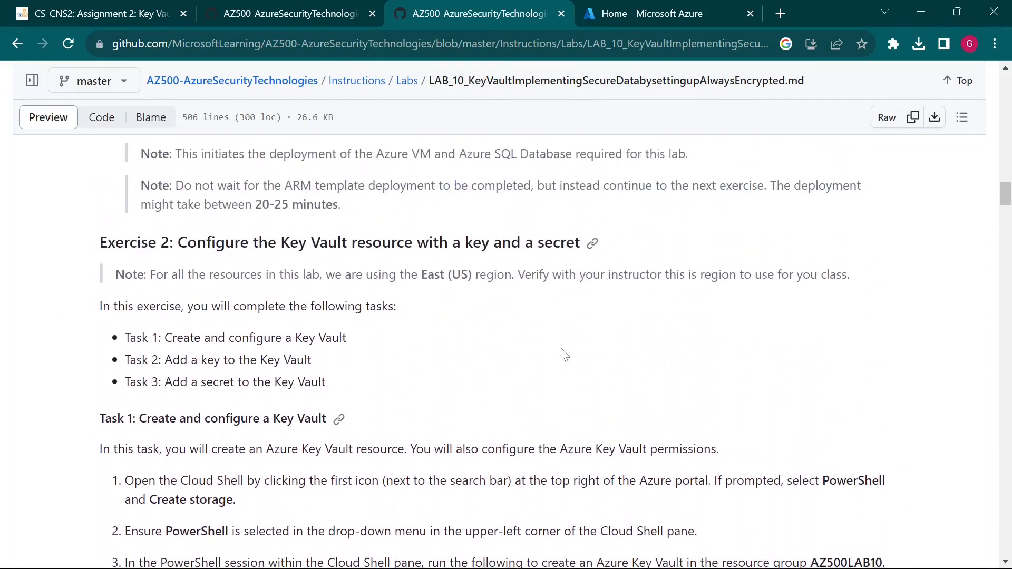
scroll(564, 355, "up", 5)
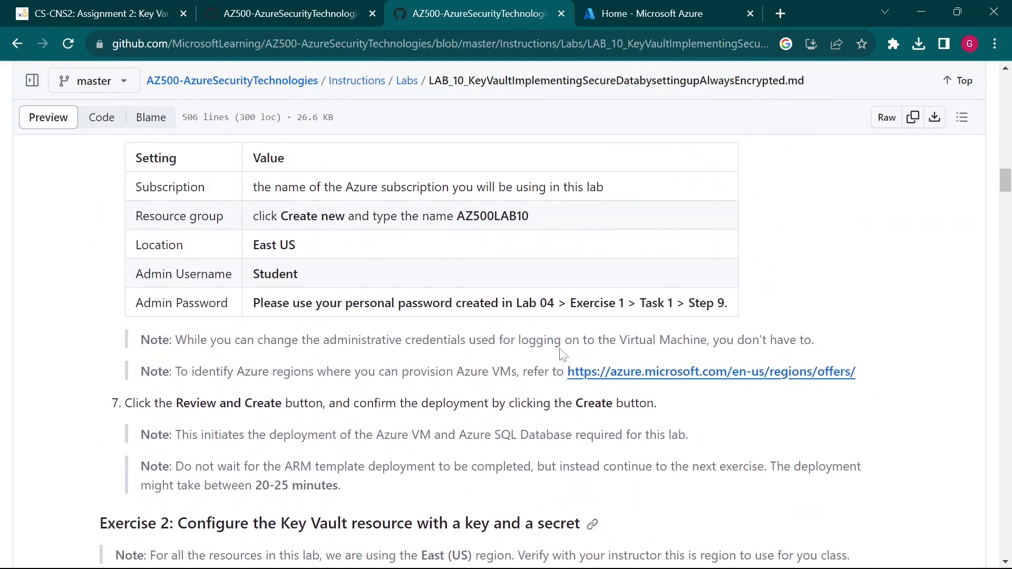
left_click_drag(456, 216, 533, 217)
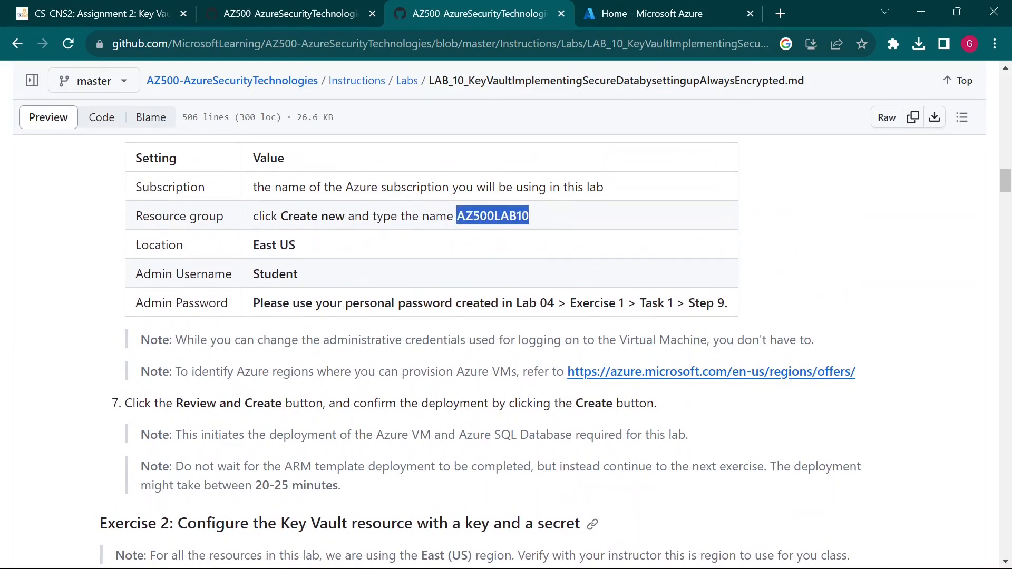
scroll(565, 372, "down", 11)
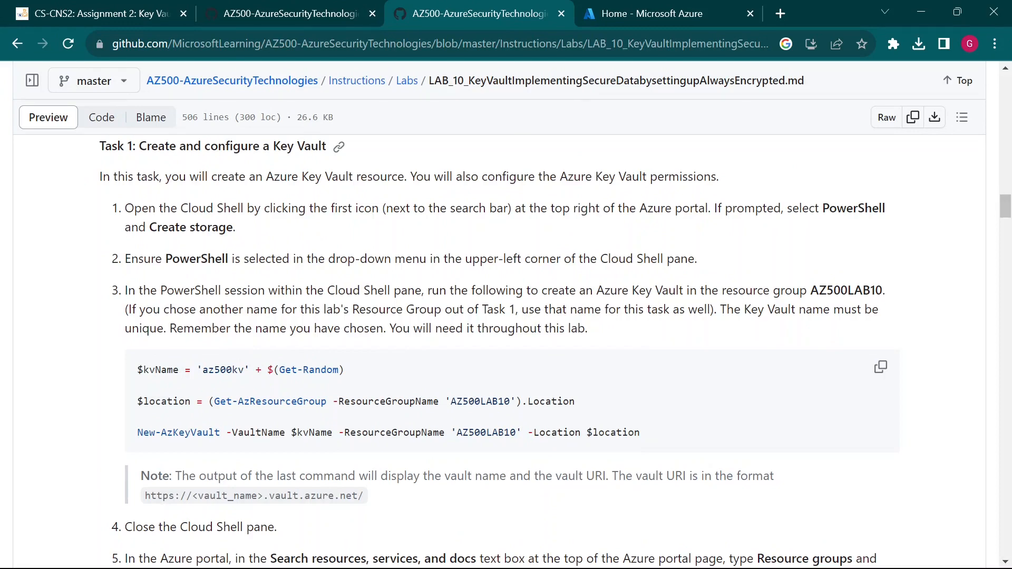
scroll(420, 331, "up", 11)
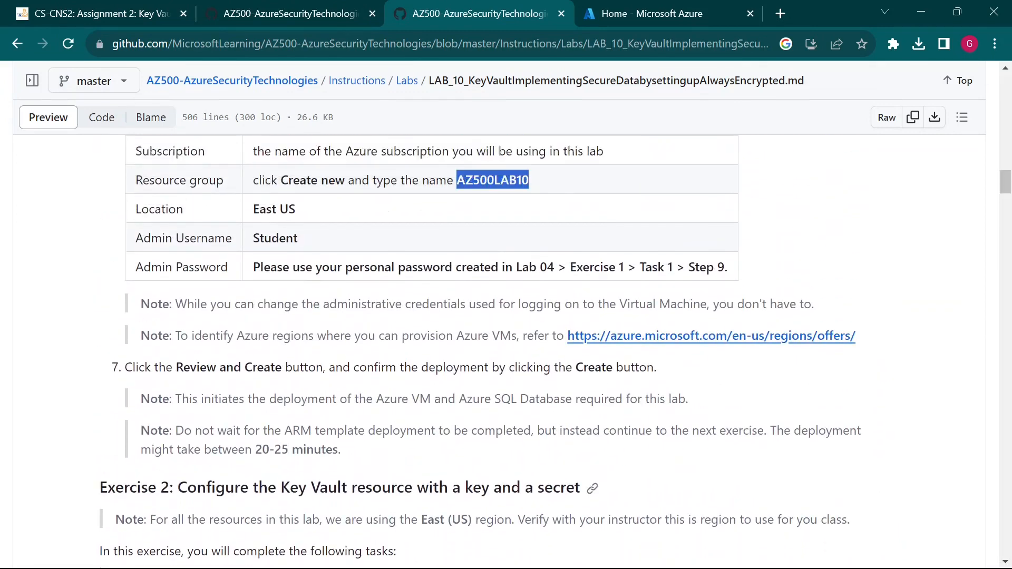
left_click(533, 376)
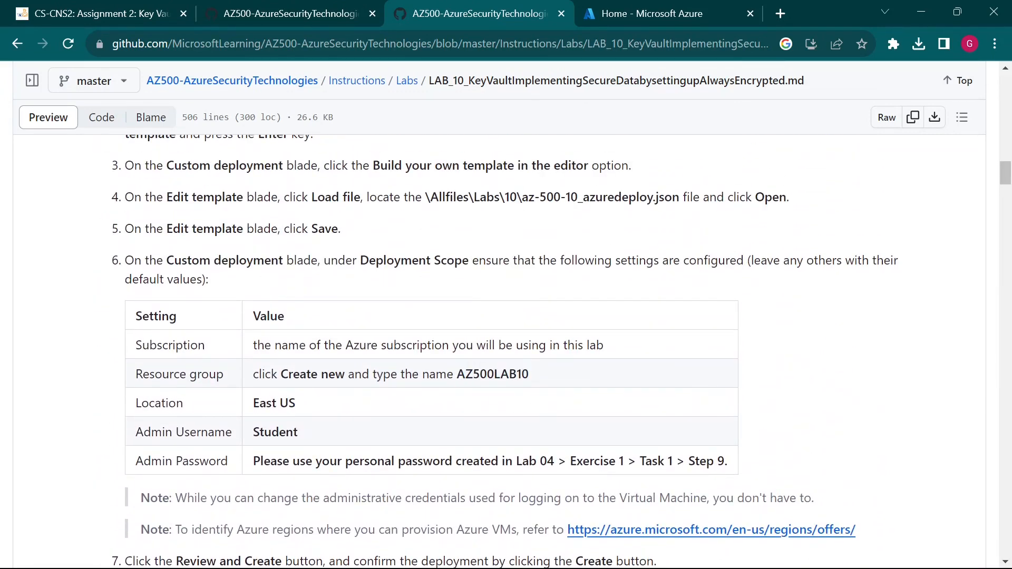
left_click_drag(533, 377, 456, 374)
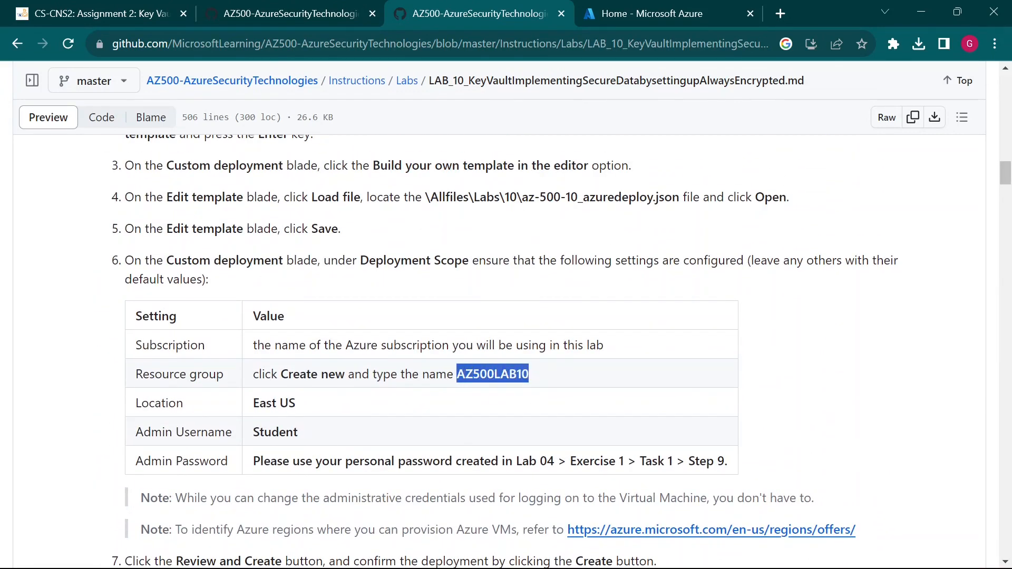
scroll(481, 395, "down", 5)
scroll(482, 396, "down", 1)
scroll(481, 395, "down", 1)
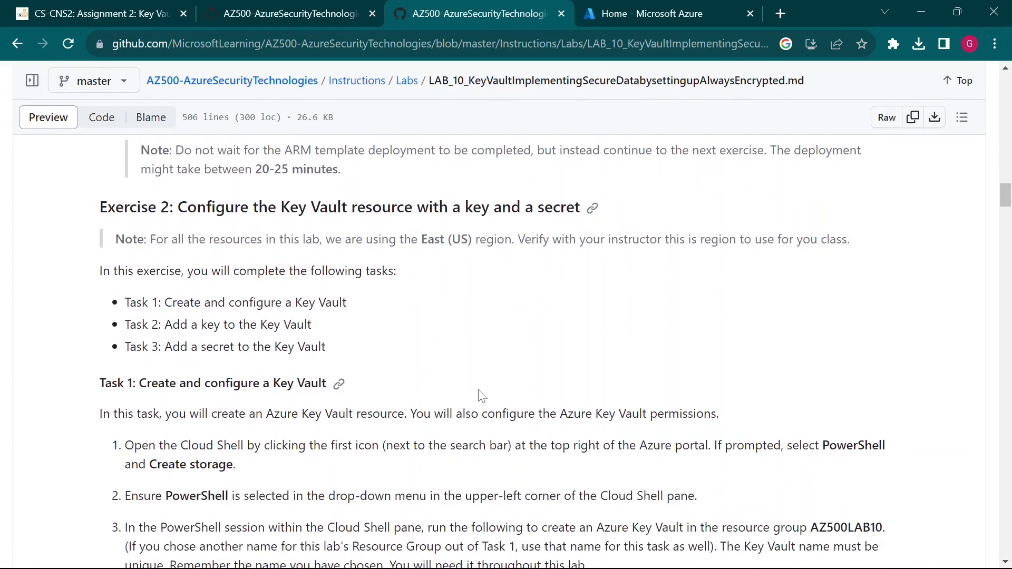
scroll(374, 483, "down", 3)
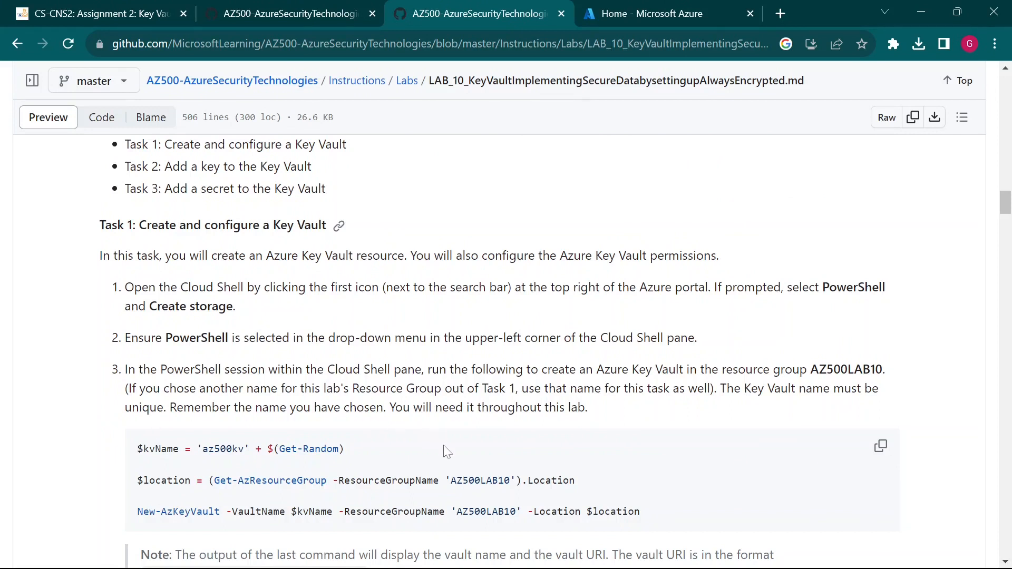
scroll(551, 419, "down", 2)
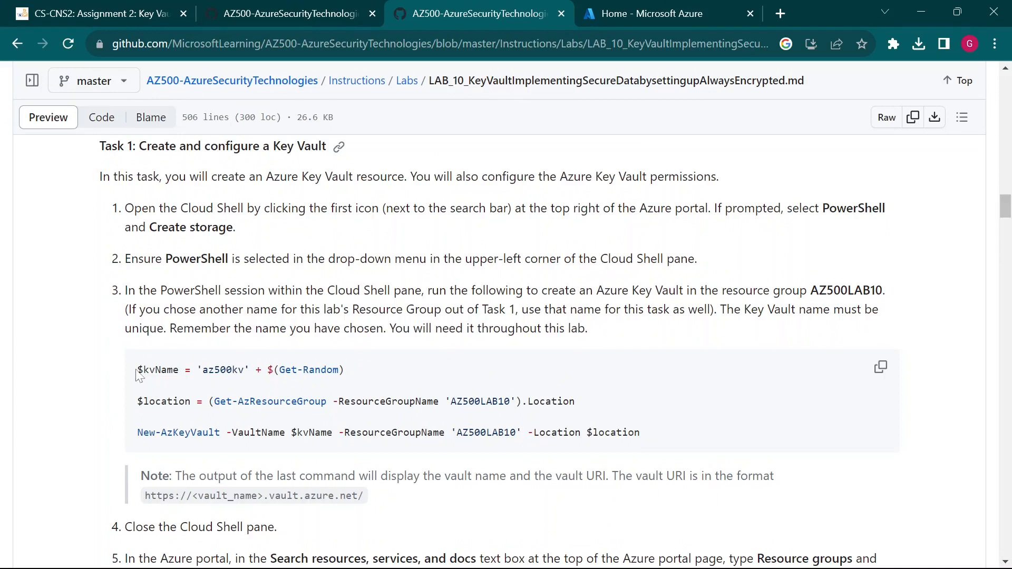
left_click_drag(137, 370, 348, 375)
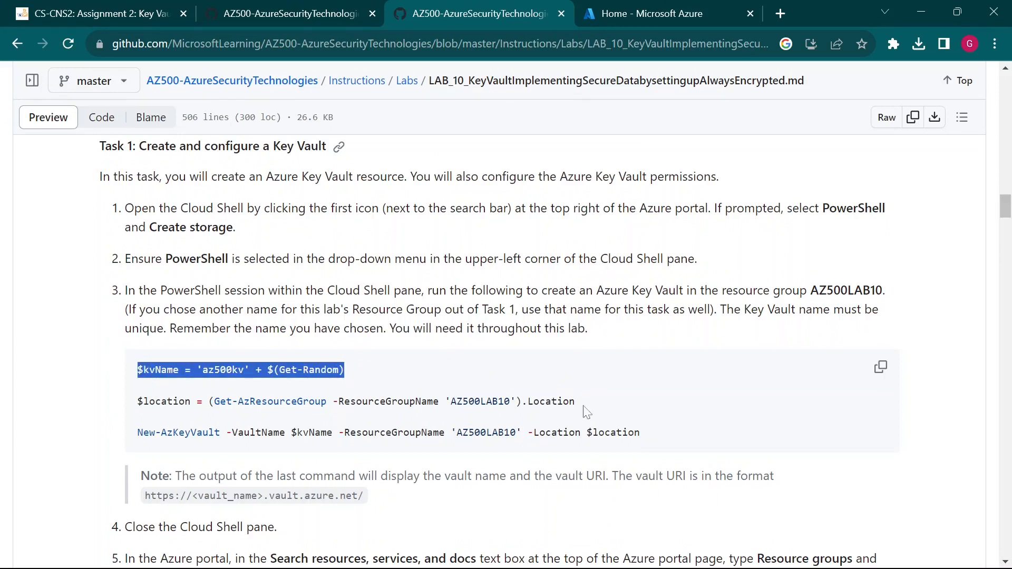
left_click(730, 405)
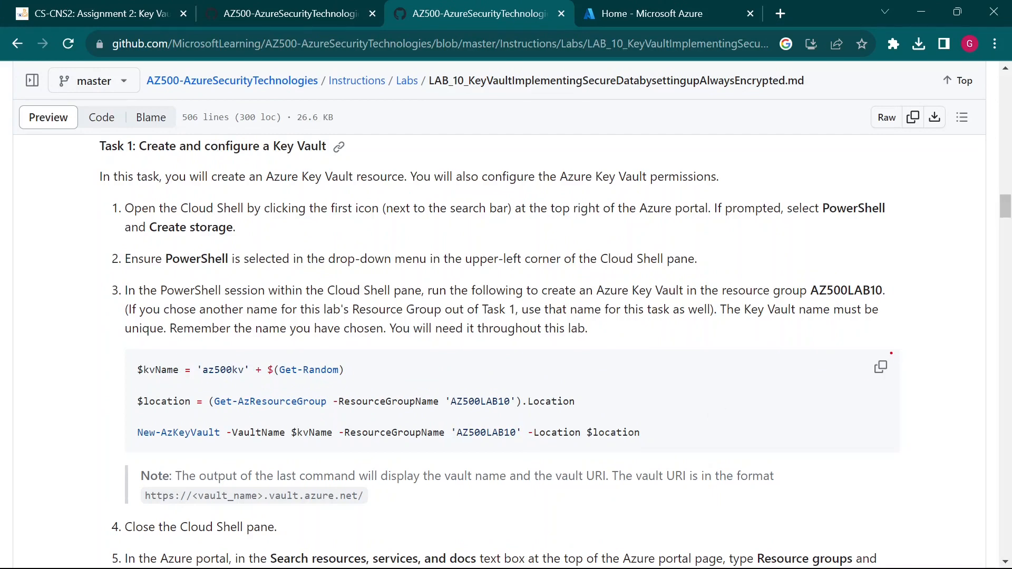
- Copy the Task 1 Key Vault code block and note the command's output description
left_click(881, 369)
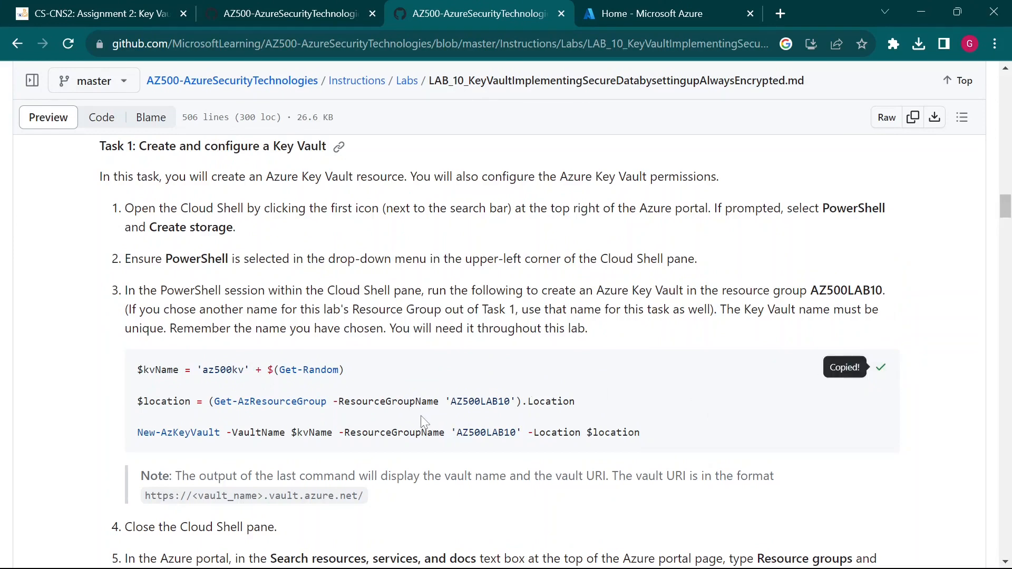
scroll(419, 422, "down", 2)
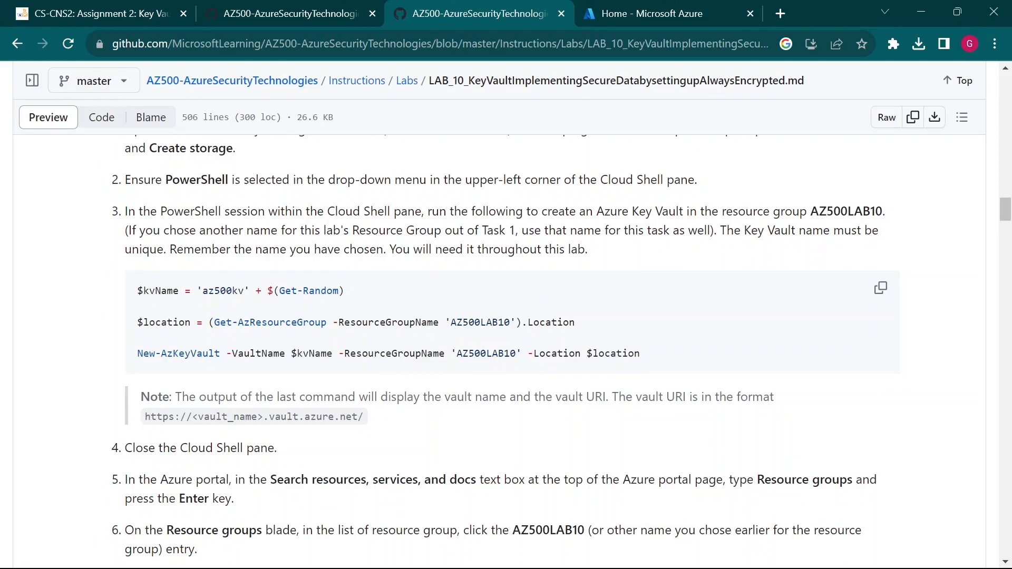
left_click_drag(175, 396, 253, 396)
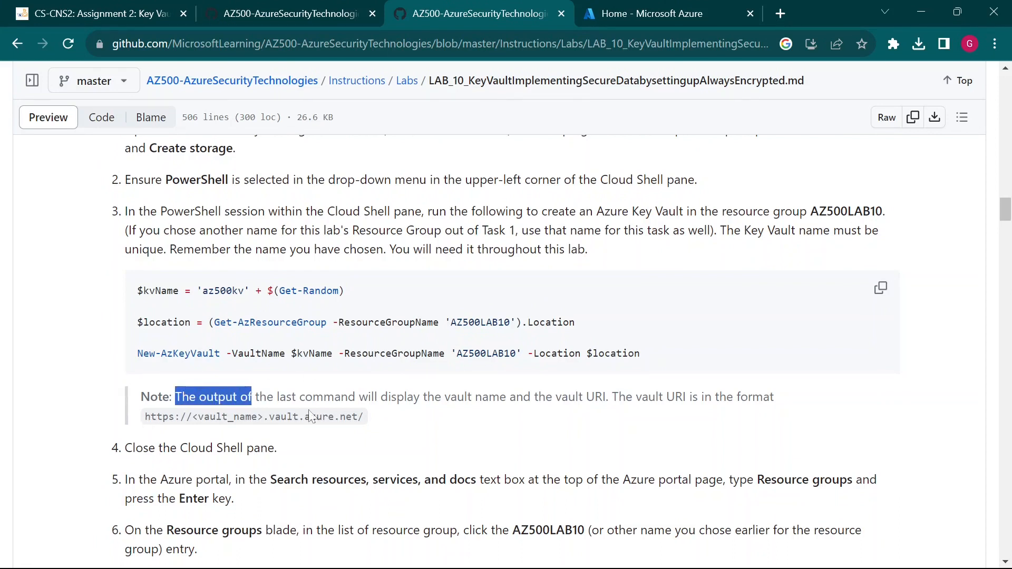
left_click(474, 421)
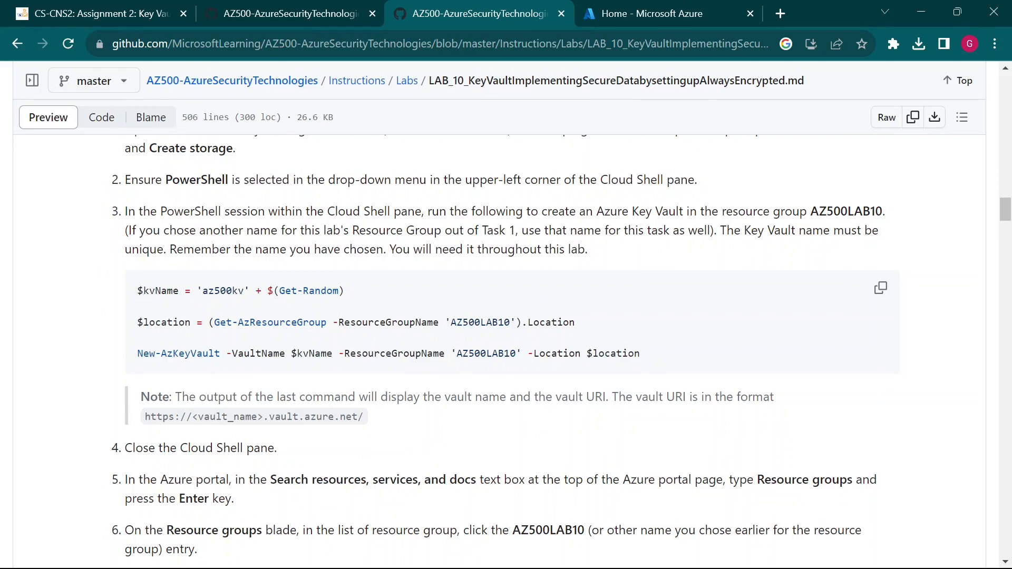
- Highlight the $kvName and $location lines and the New-AzKeyVault command to explain them
left_click_drag(138, 290, 179, 290)
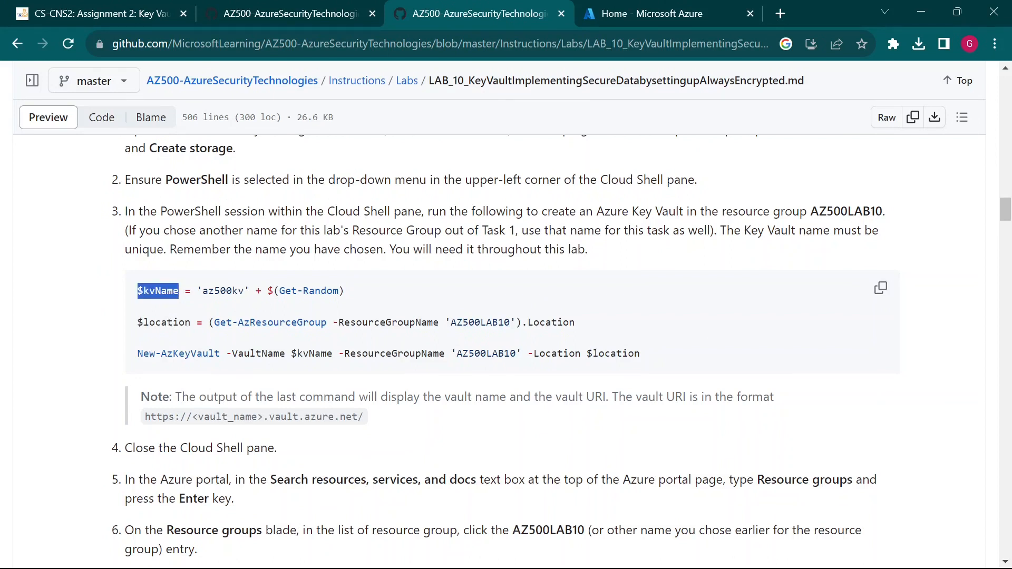
left_click_drag(138, 322, 190, 322)
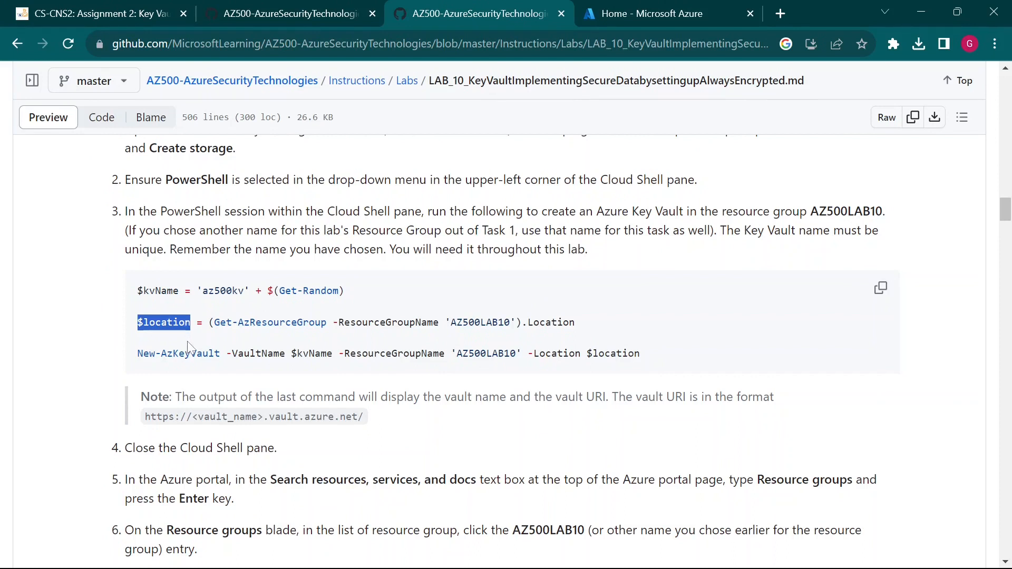
left_click_drag(137, 291, 355, 308)
left_click(210, 304)
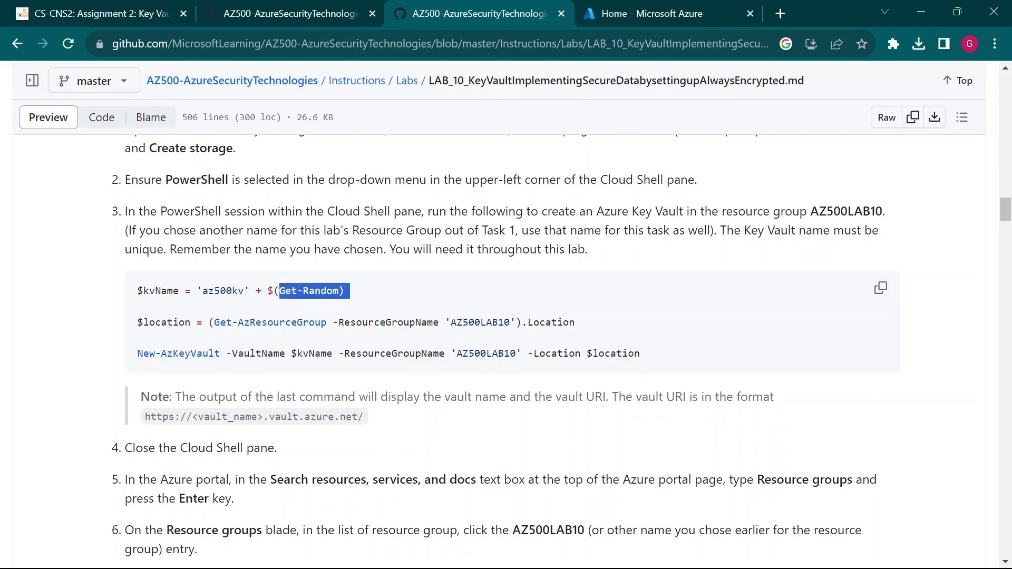
left_click(354, 309)
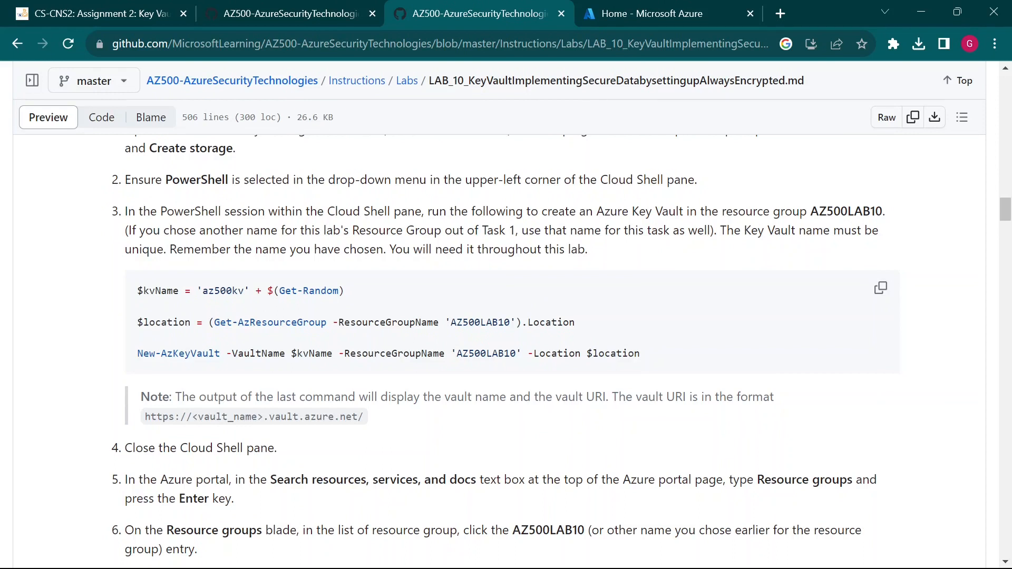
left_click_drag(143, 322, 286, 333)
left_click(198, 323)
left_click(150, 322)
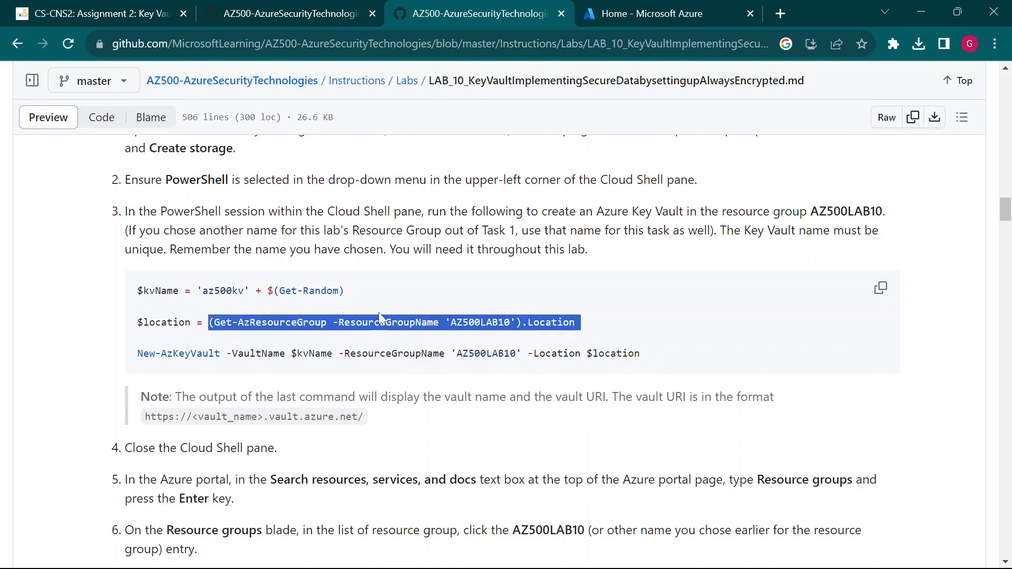
left_click(413, 332)
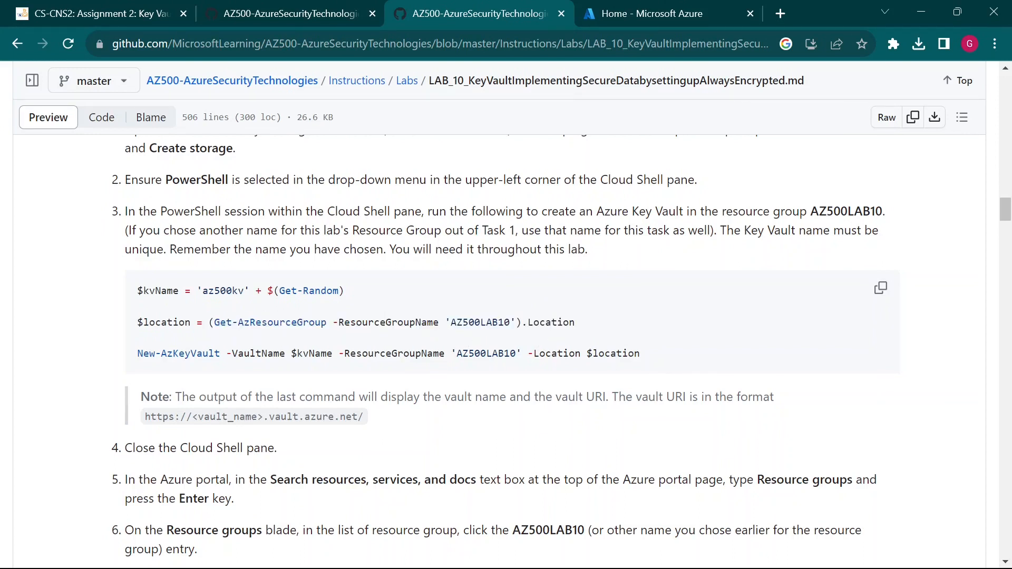
left_click_drag(138, 358, 310, 364)
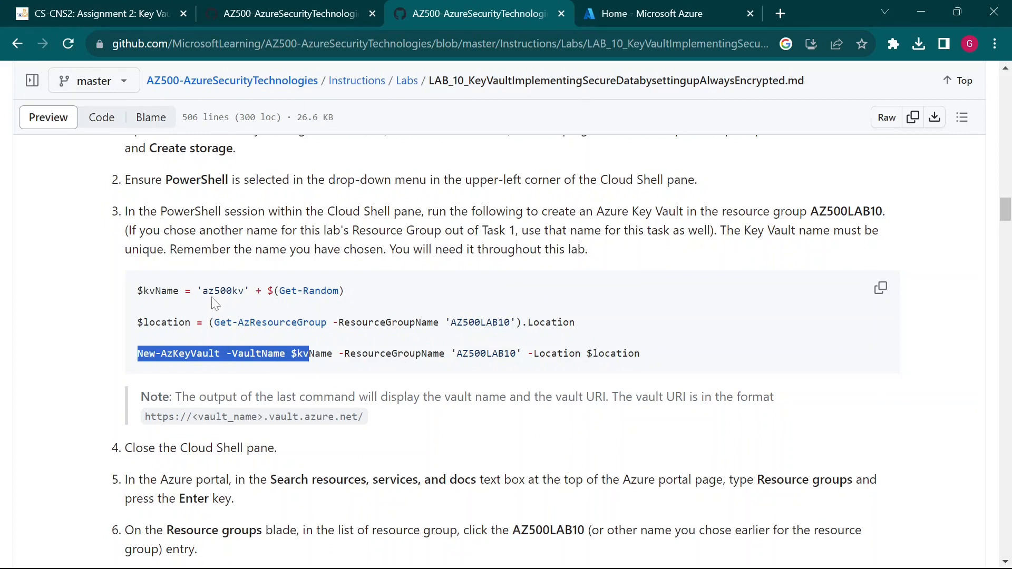
- Paste the Key Vault code into Cloud Shell with location set to $location, and run New-AzKeyVault
left_click(632, 14)
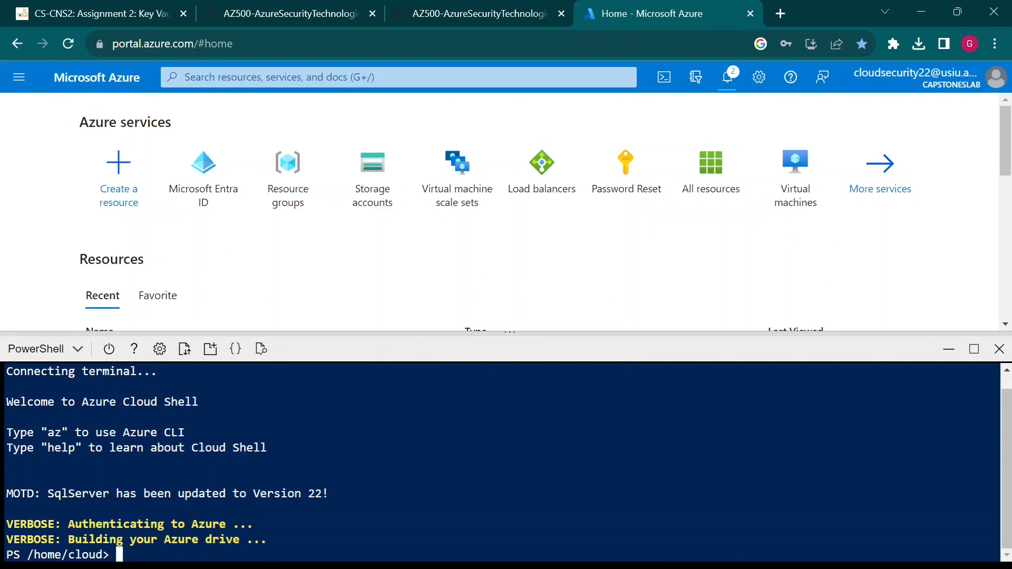
type("cl")
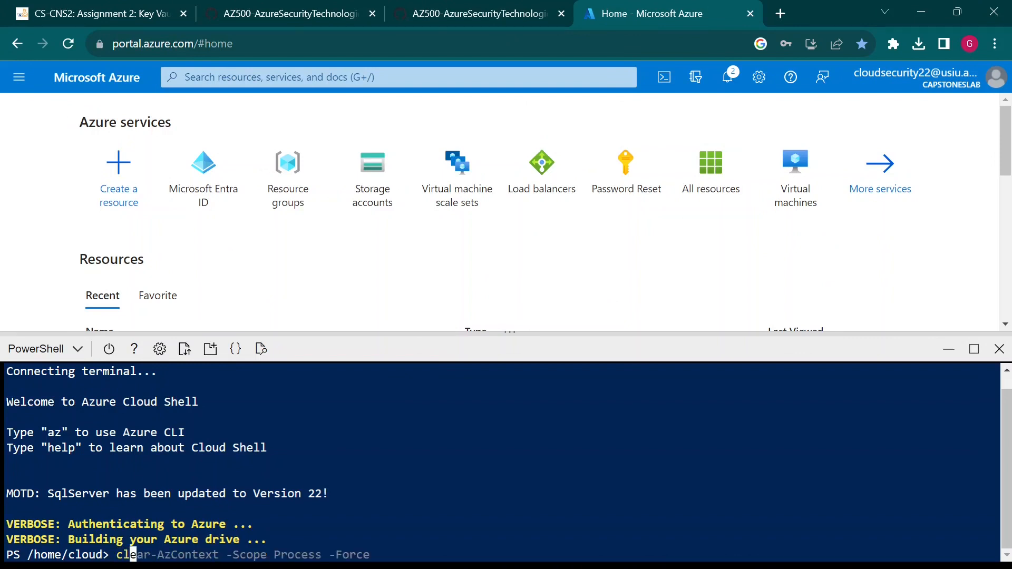
type("ear")
key("Return")
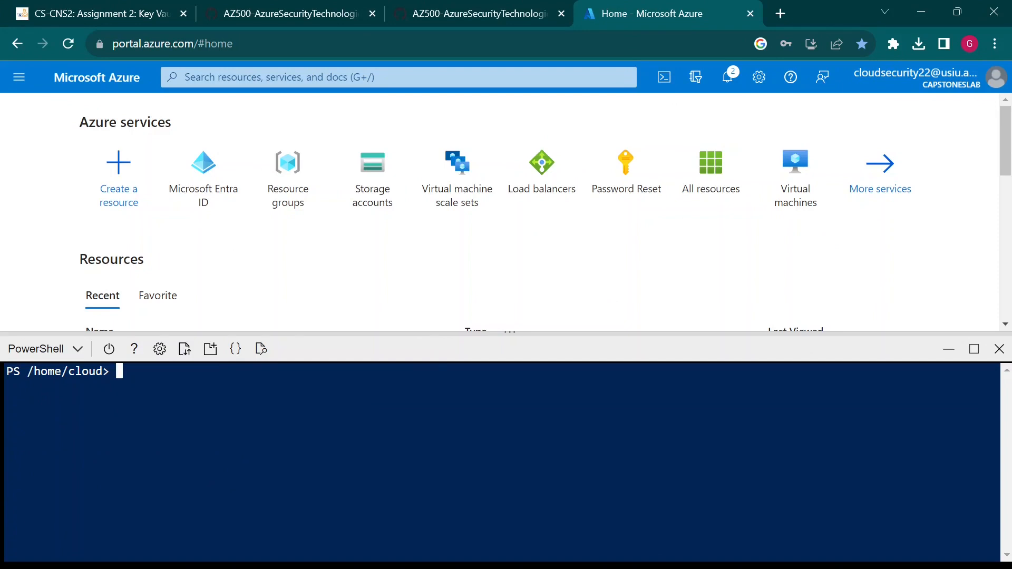
key("ctrl+v")
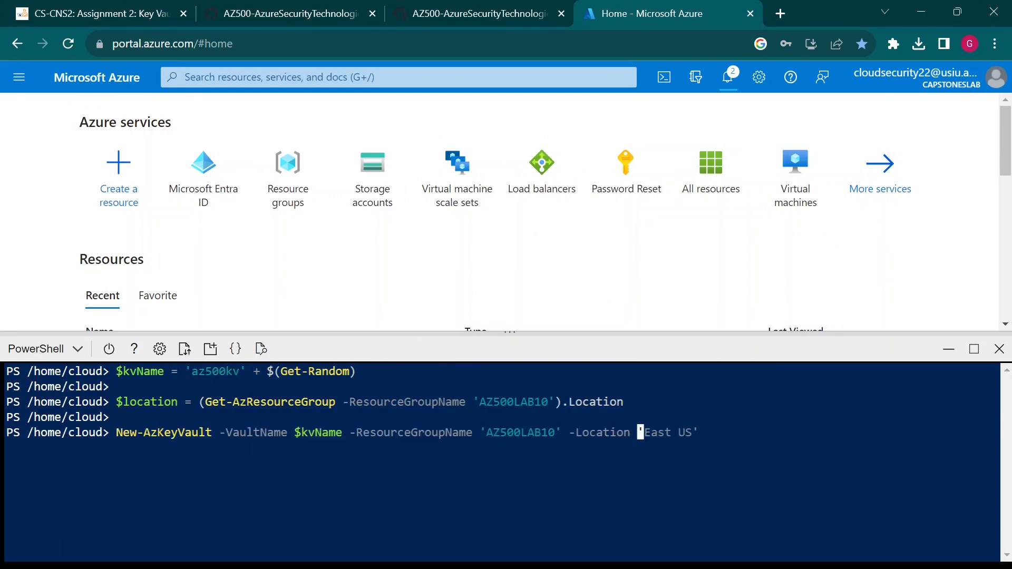
key("ctrl+k")
type("$location")
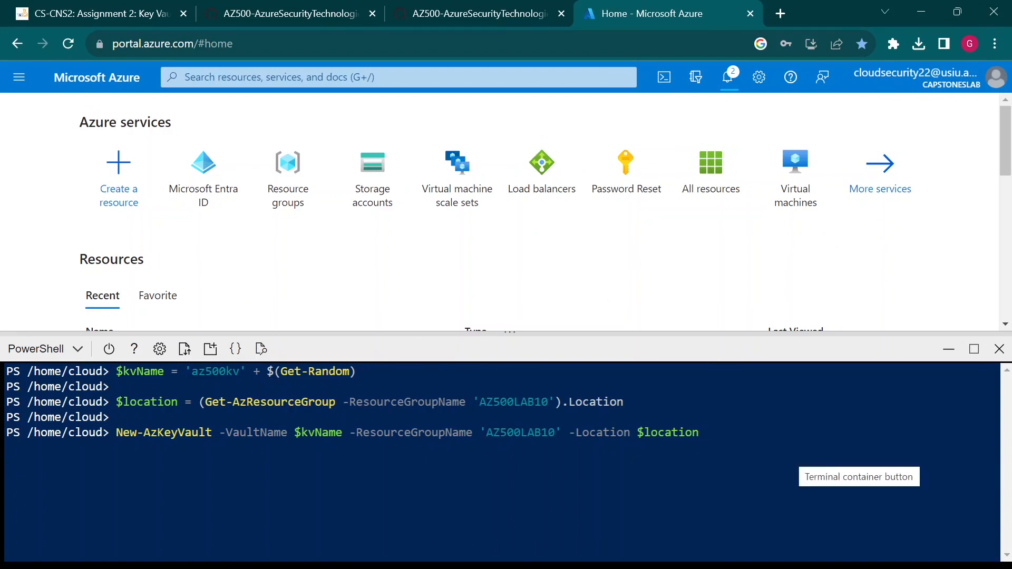
key("Return")
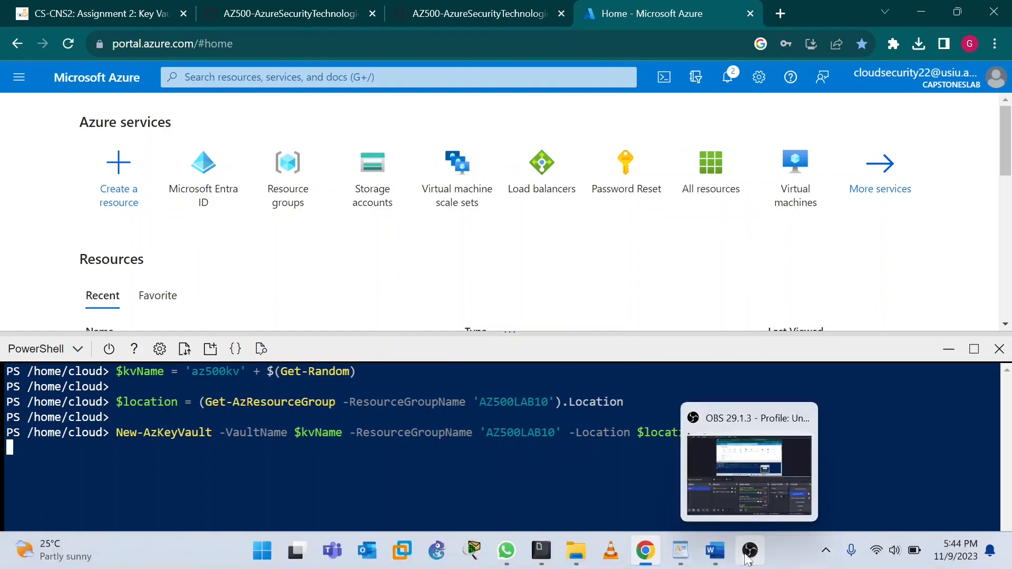
left_click(749, 560)
- Enlarge Cloud Shell to read vault az500kv663861346's properties and its vault.azure.net URI
left_click(831, 422)
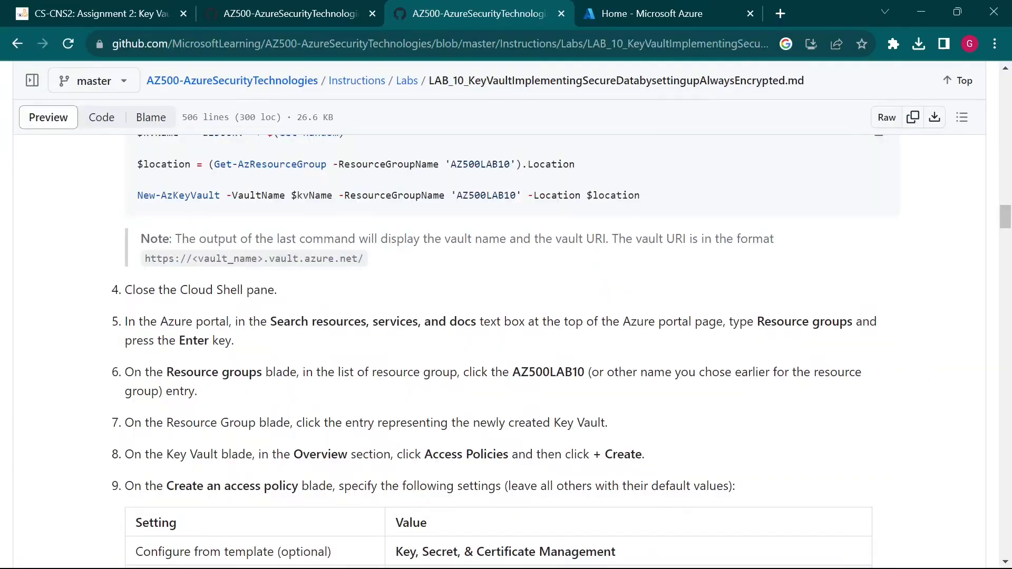
left_click(640, 13)
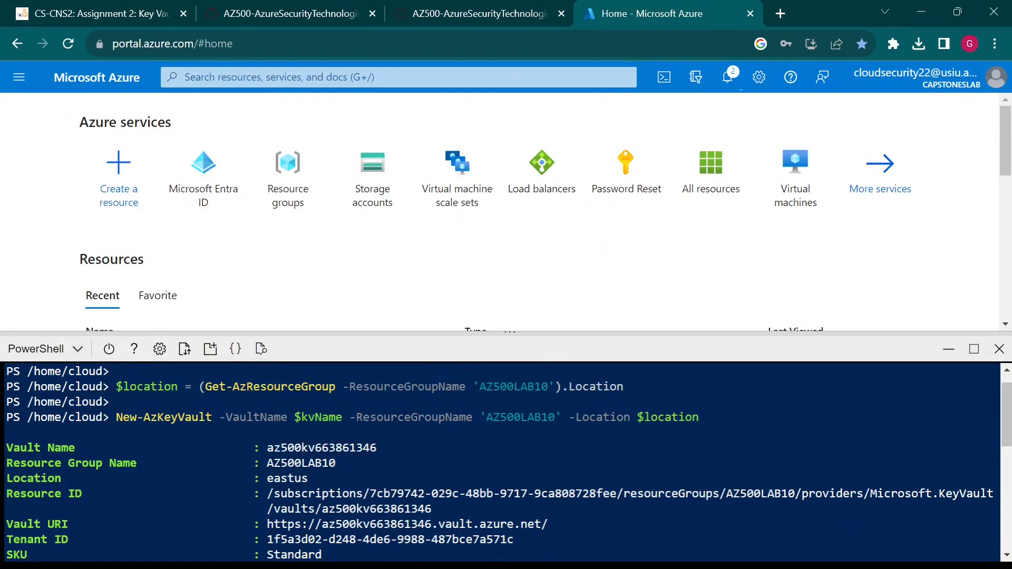
left_click_drag(508, 332, 508, 276)
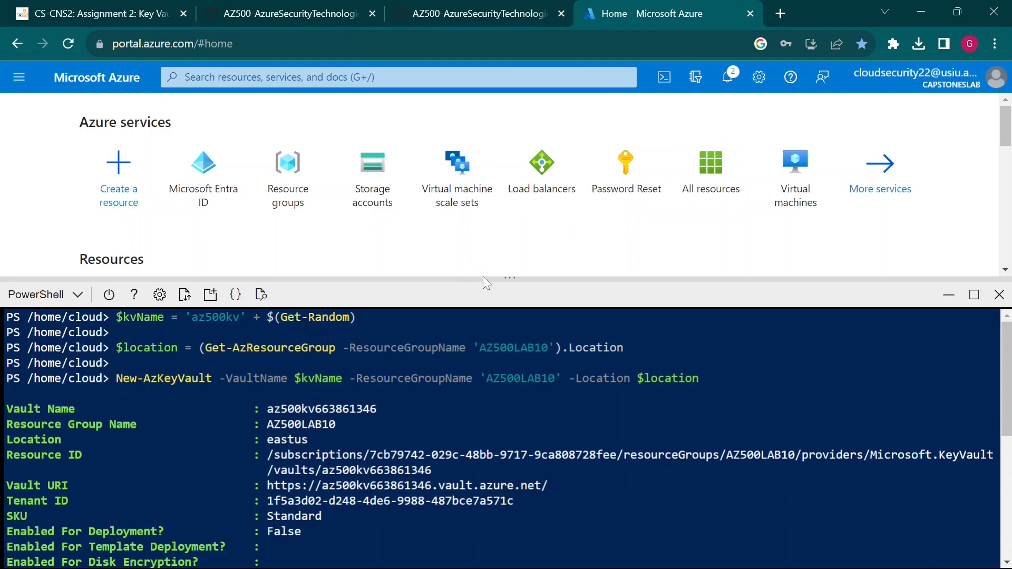
left_click_drag(484, 278, 509, 216)
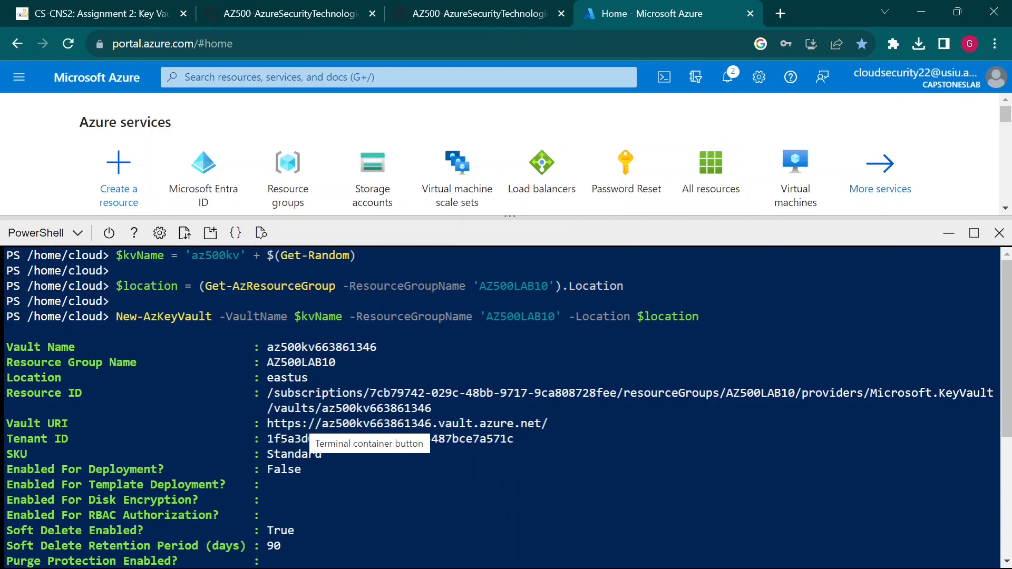
- Review the output's vault name az500kv663861346, its name-generating command, resource group AZ500LAB10, location eastus and Resource ID
left_click_drag(267, 346, 343, 347)
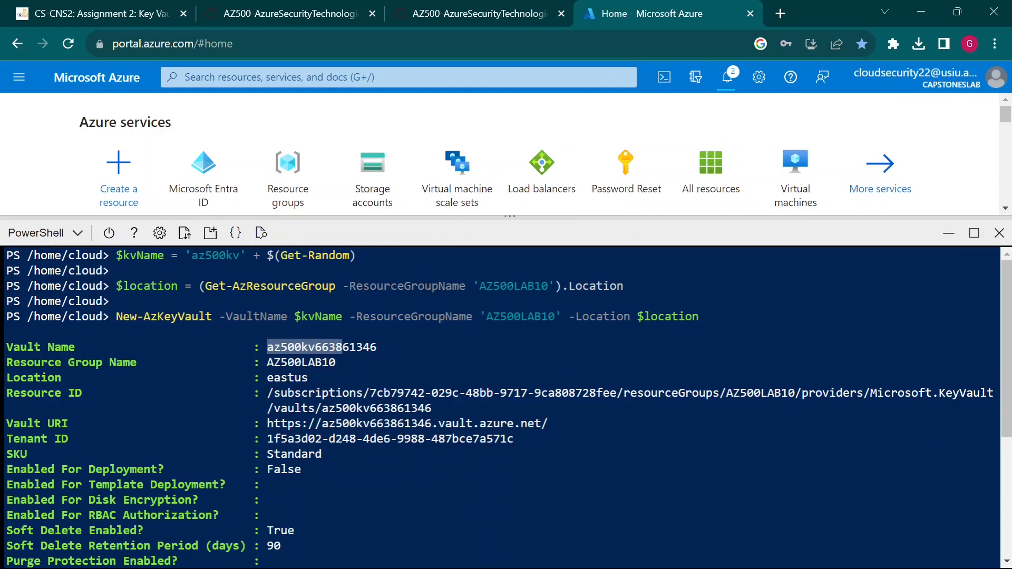
left_click(343, 347)
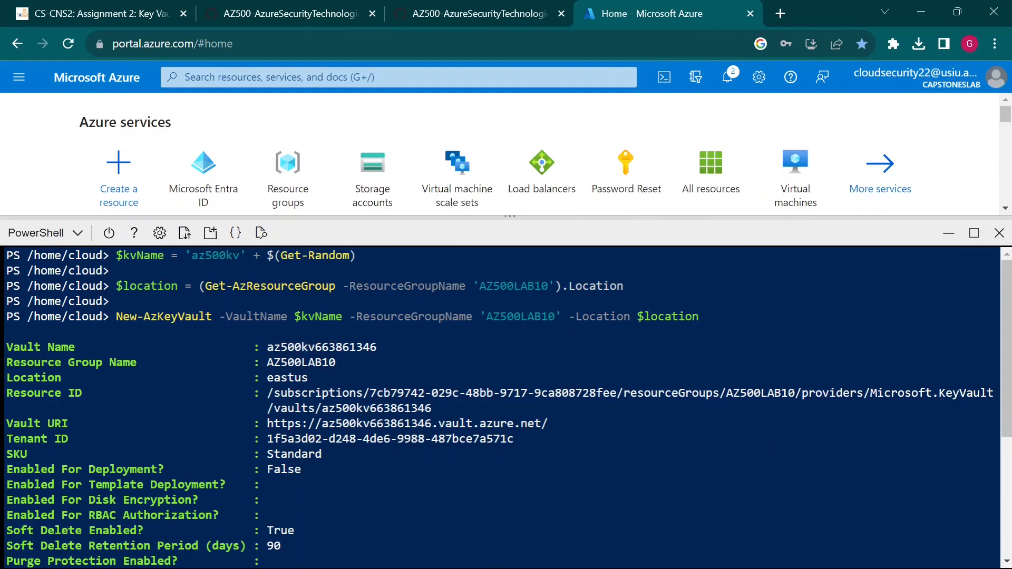
left_click_drag(267, 347, 376, 346)
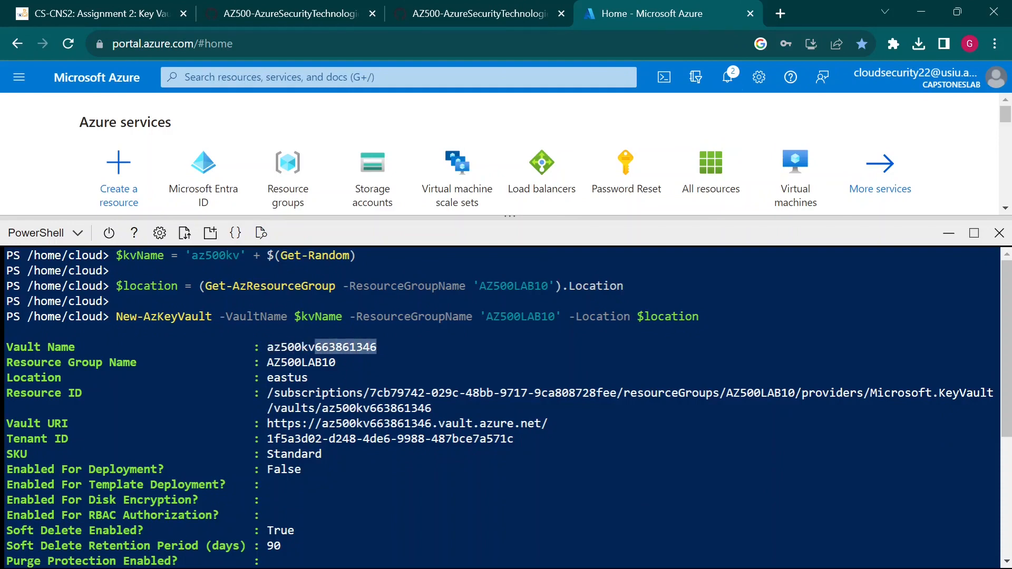
left_click_drag(116, 255, 376, 255)
left_click(376, 256)
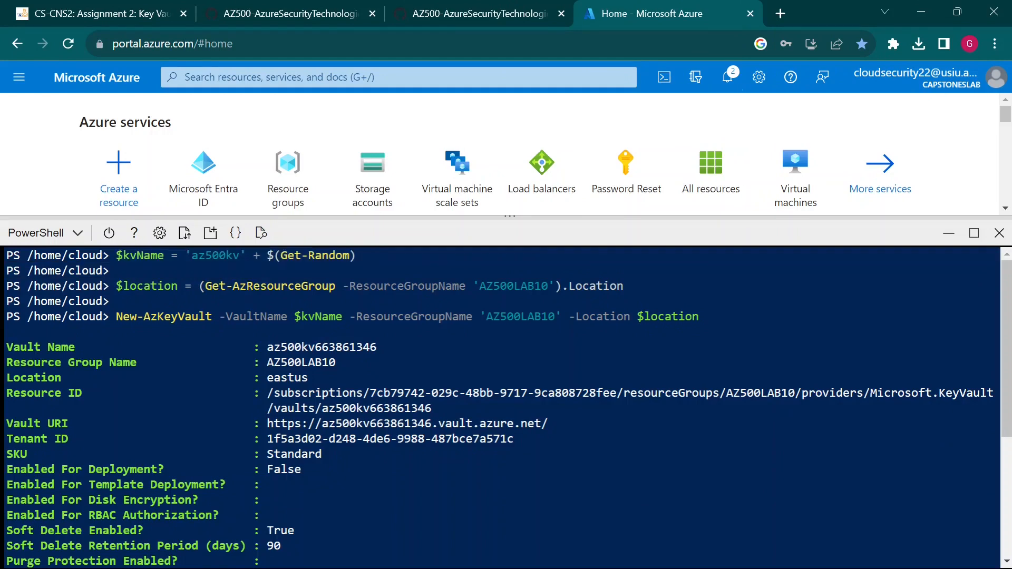
left_click_drag(266, 362, 335, 363)
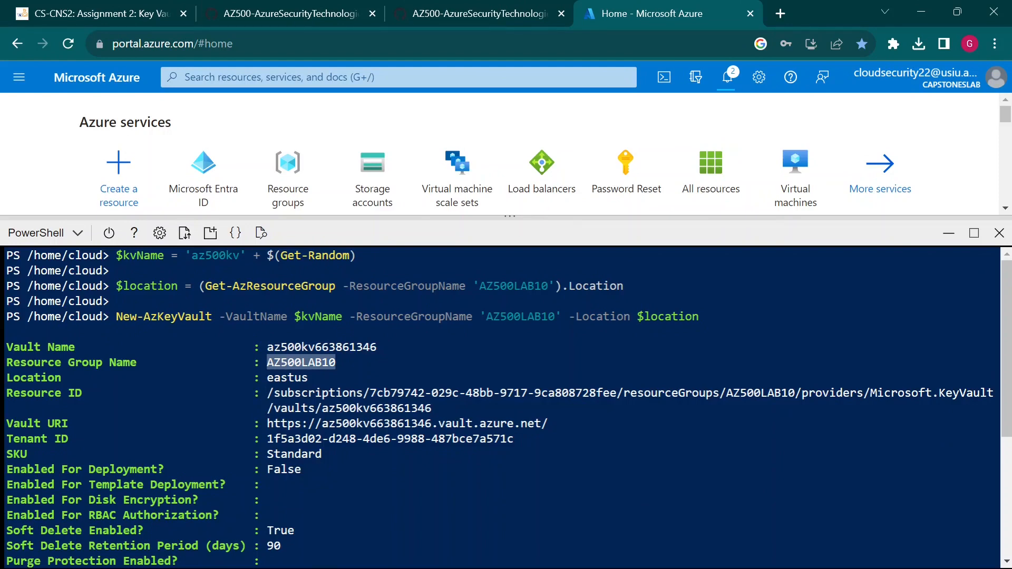
left_click_drag(320, 377, 260, 377)
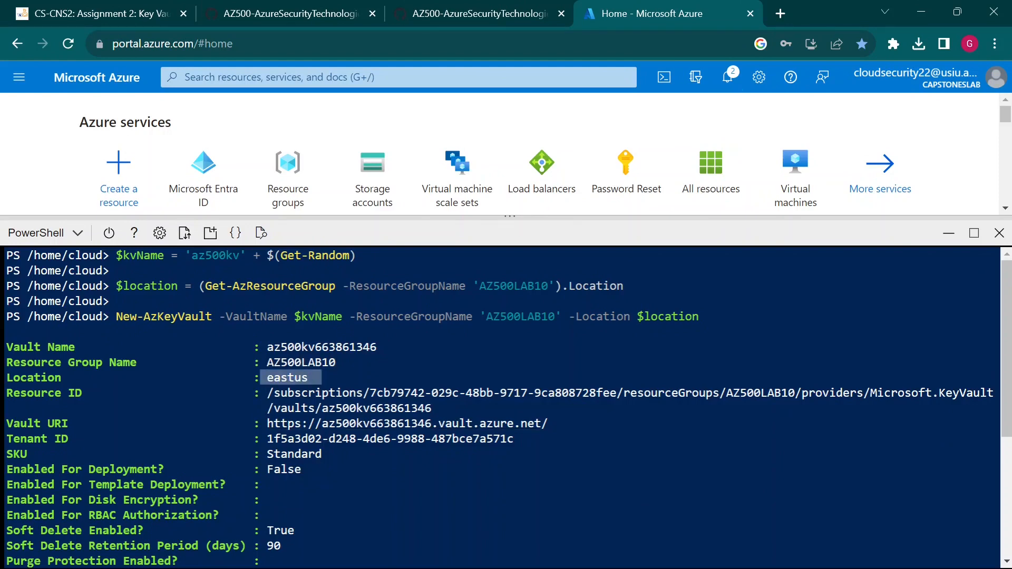
left_click_drag(453, 408, 261, 393)
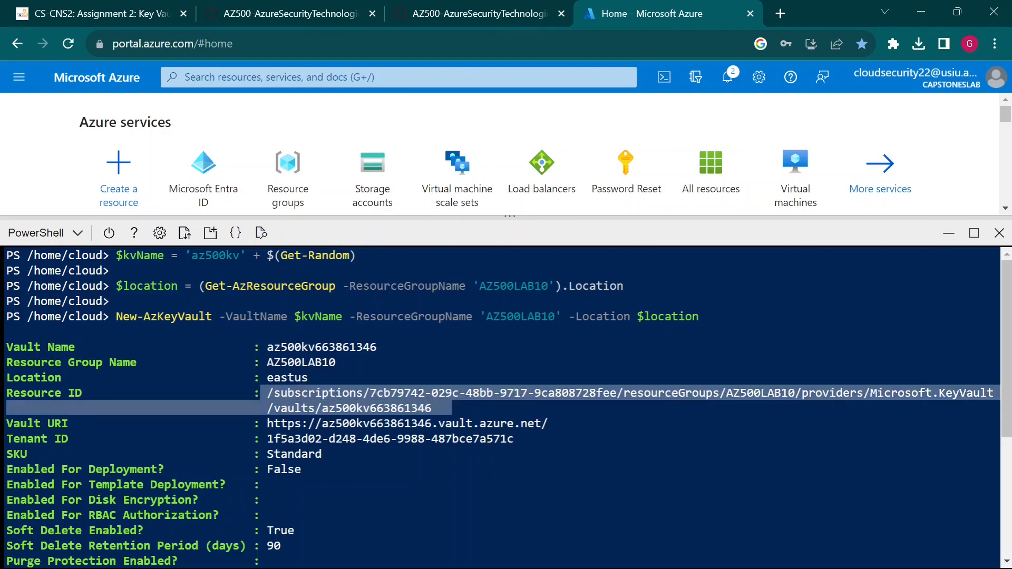
left_click(261, 396)
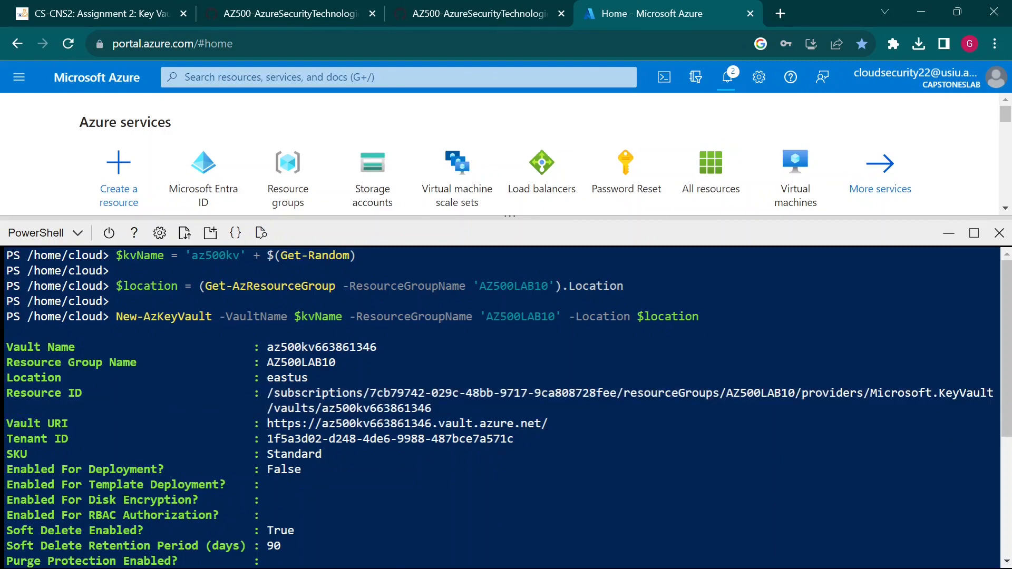
left_click_drag(13, 423, 75, 423)
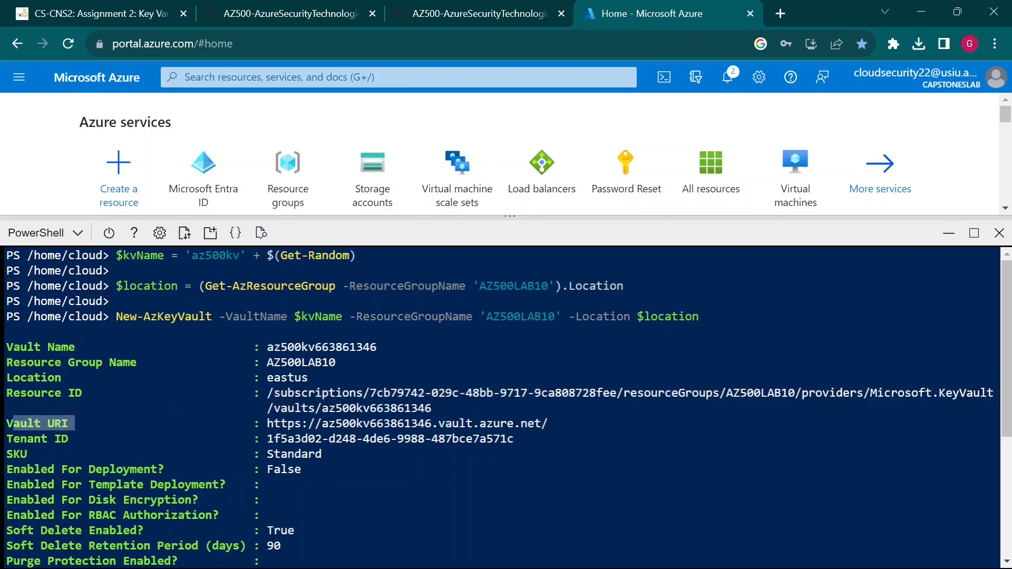
left_click(76, 424)
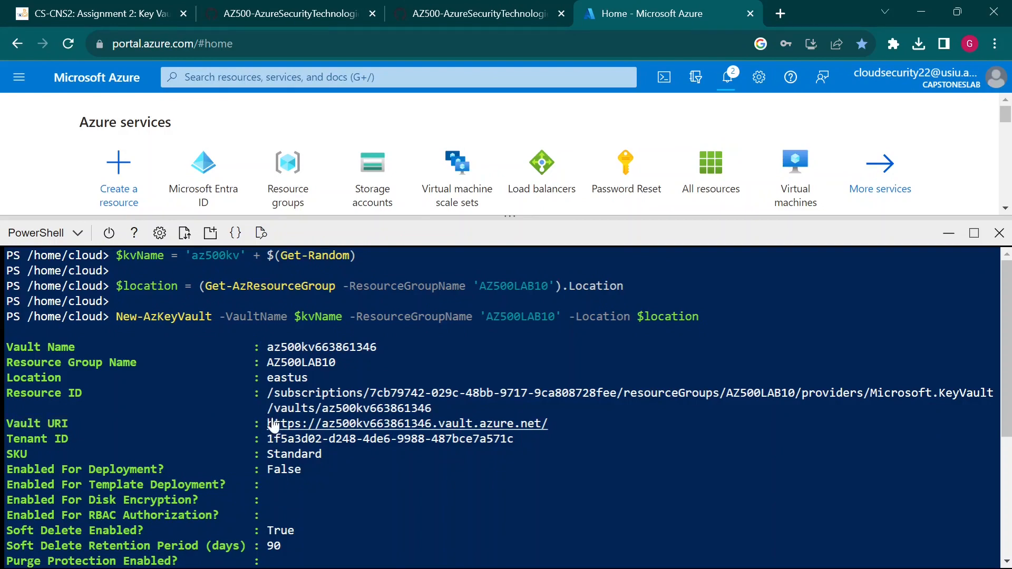
left_click_drag(267, 423, 547, 427)
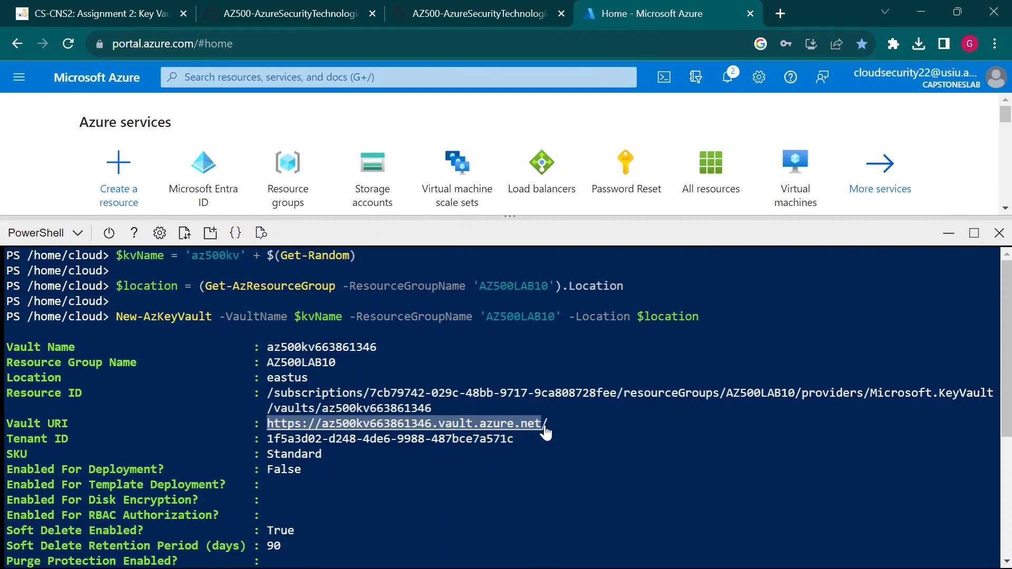
- Copy the Vault URI and paste it on an empty line of the WordPad notes
key("ctrl+c")
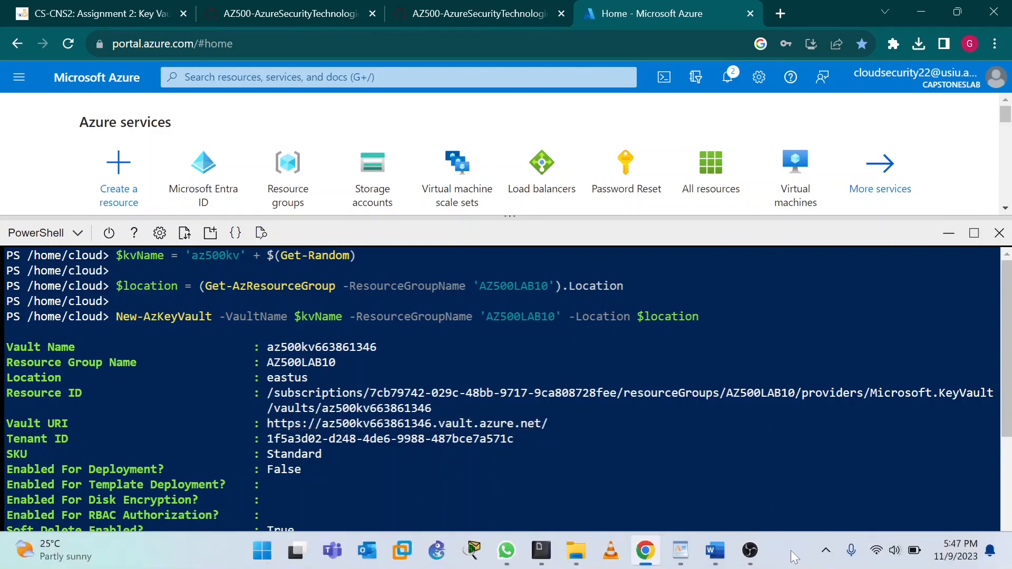
mouse_move(712, 549)
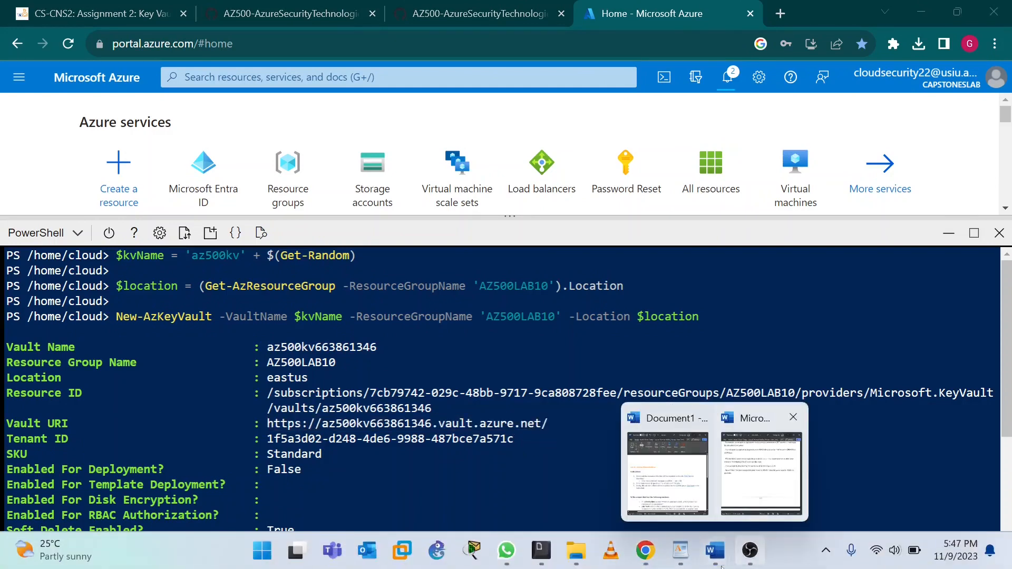
left_click(680, 550)
left_click(14, 265)
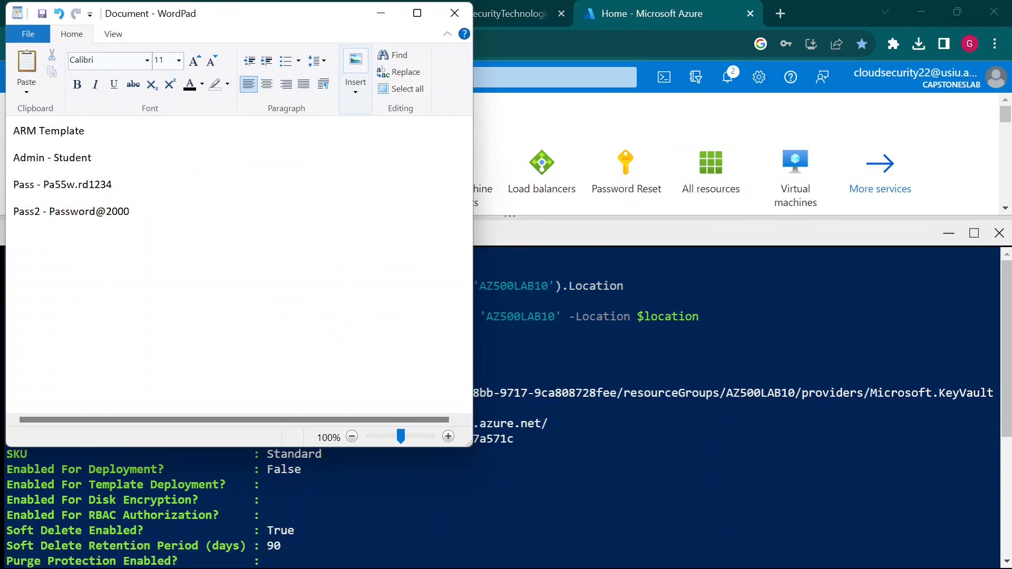
key("ctrl+v")
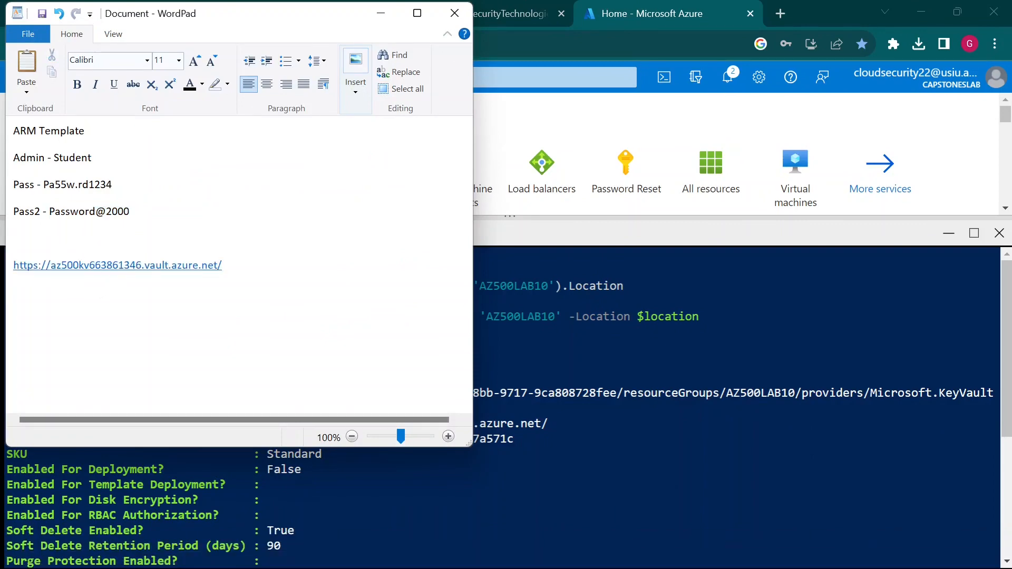
- Copy the vault name az500kv663861346 from the Cloud Shell output for the notes
key("alt+Tab")
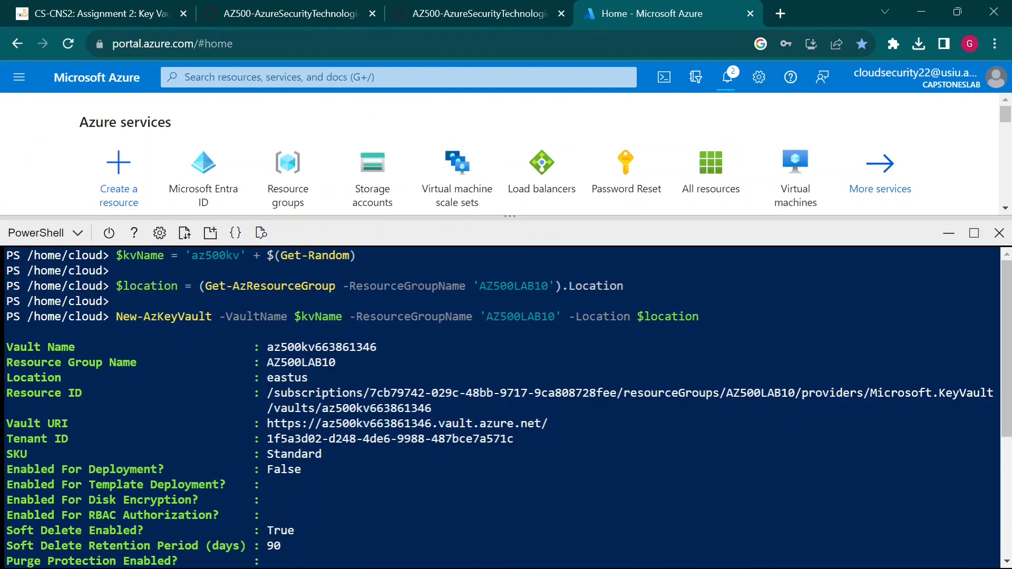
left_click_drag(267, 346, 376, 347)
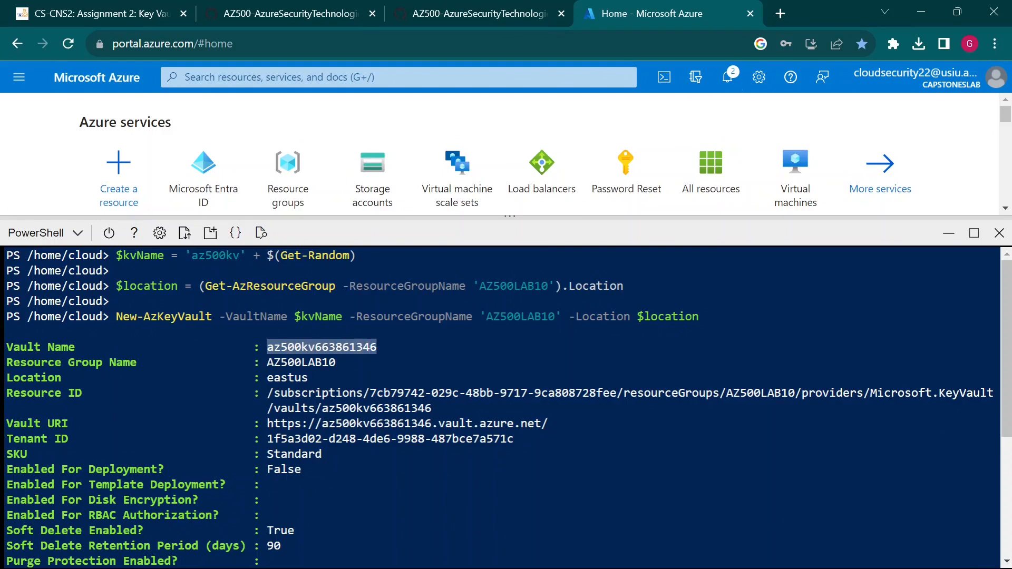
key("ctrl+c")
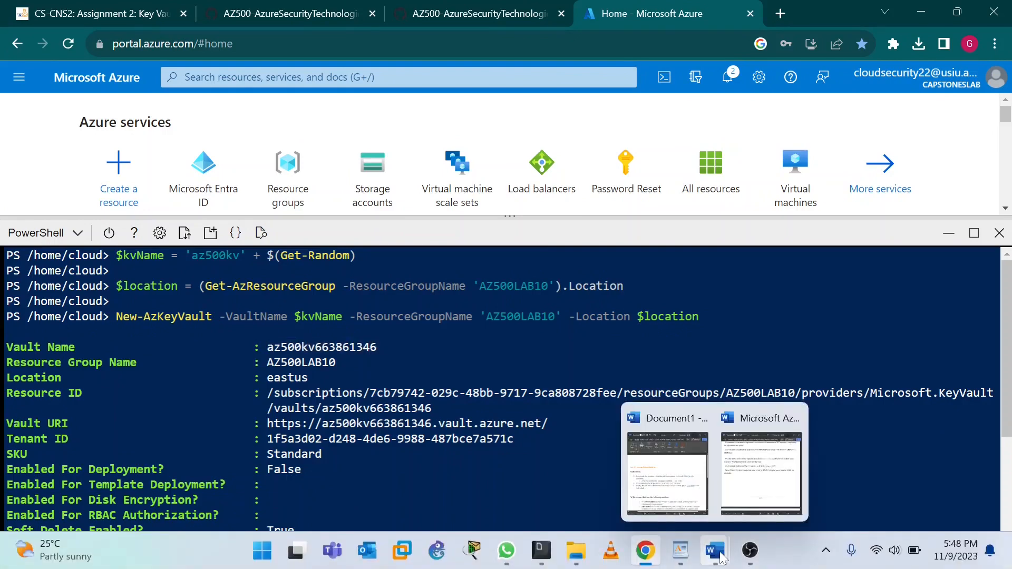
left_click(680, 551)
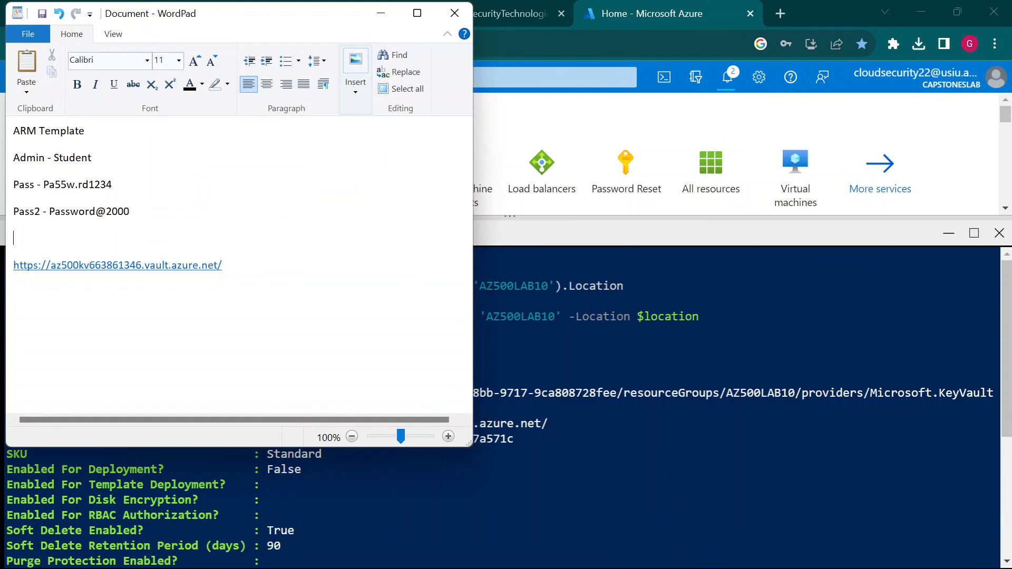
- Add a Key Vault heading above the URI and paste the vault name beneath it
key("Return")
key("Return")
key("Return")
key("Caps_Lock")
type("K")
key("Caps_Lock")
type("ey")
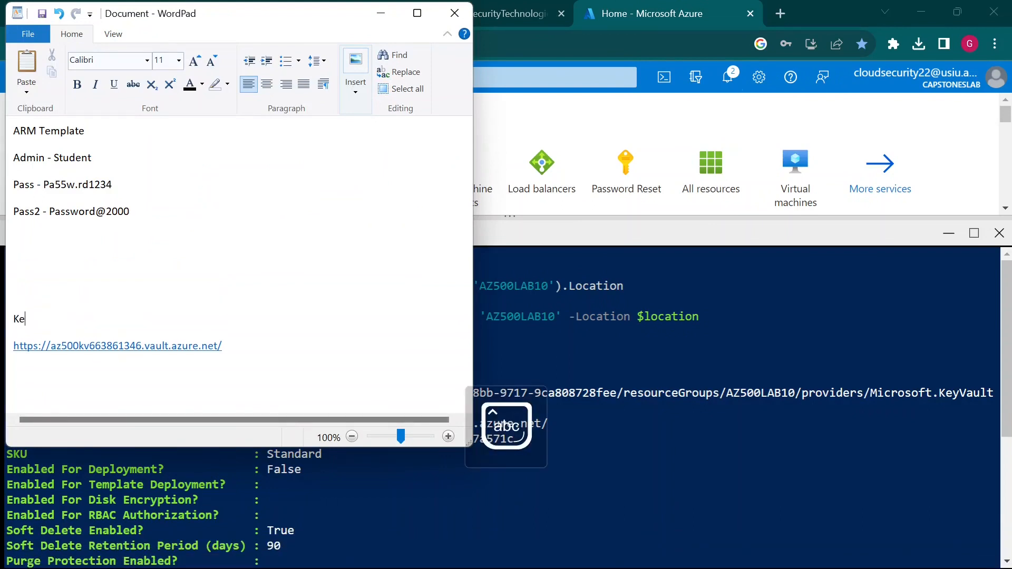
key("Caps_Lock")
type("V")
key("Caps_Lock")
type("au")
key("BackSpace")
key("BackSpace")
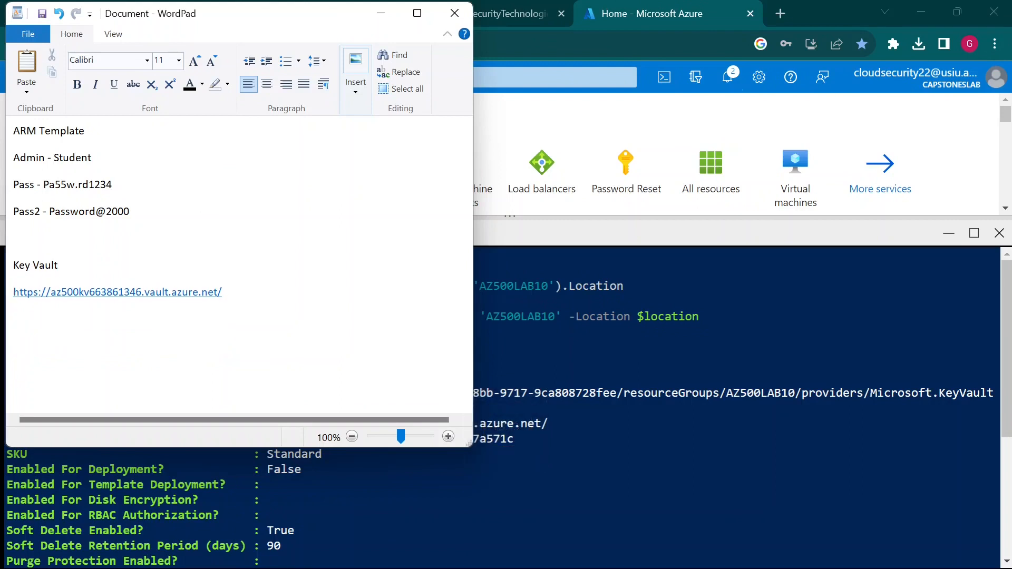
key("Return")
key("Return")
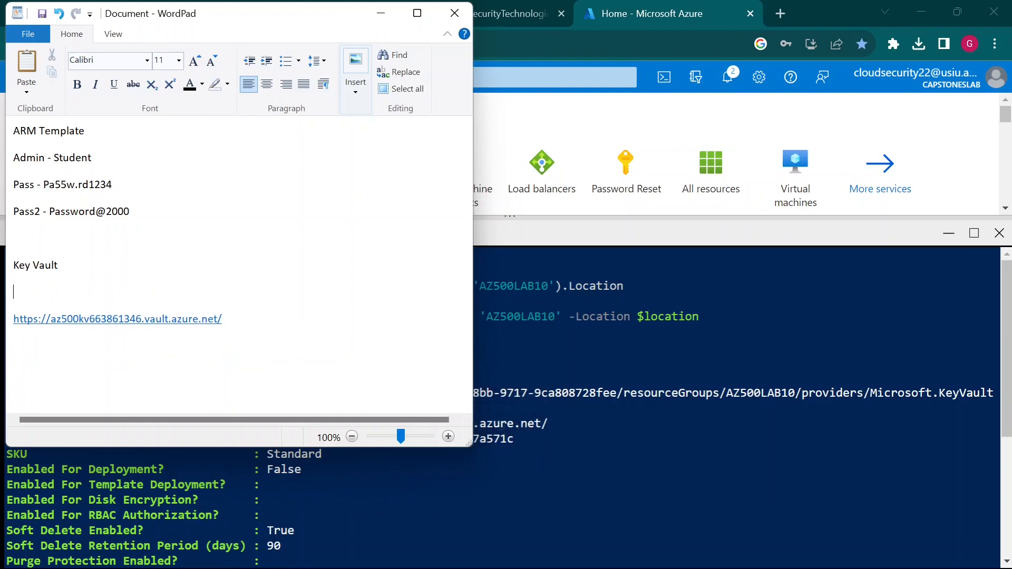
key("ctrl+v")
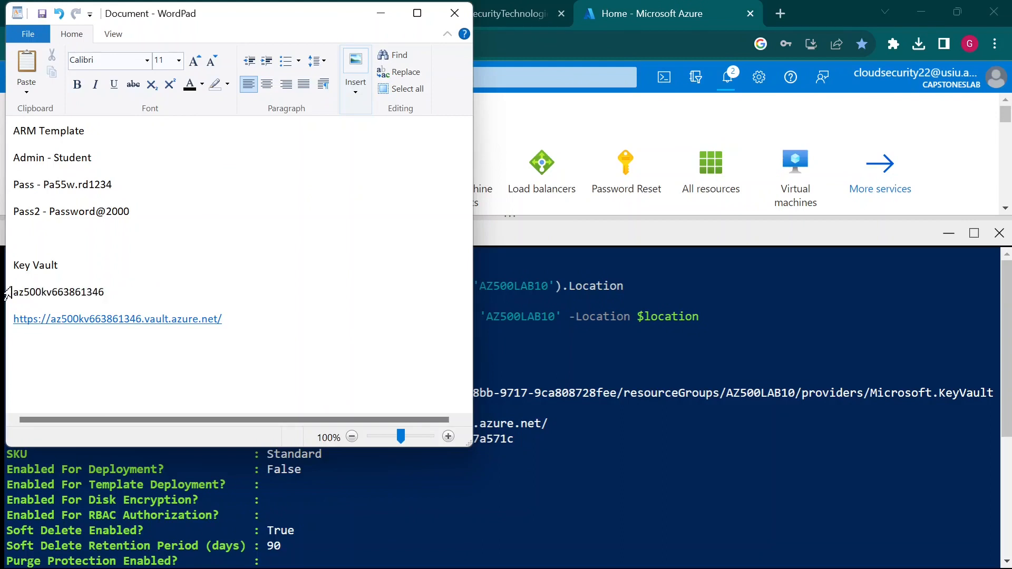
- Indent the vault name and URI lines under the Key Vault heading
left_click(10, 291)
left_click(13, 291)
left_click_drag(13, 292, 57, 333)
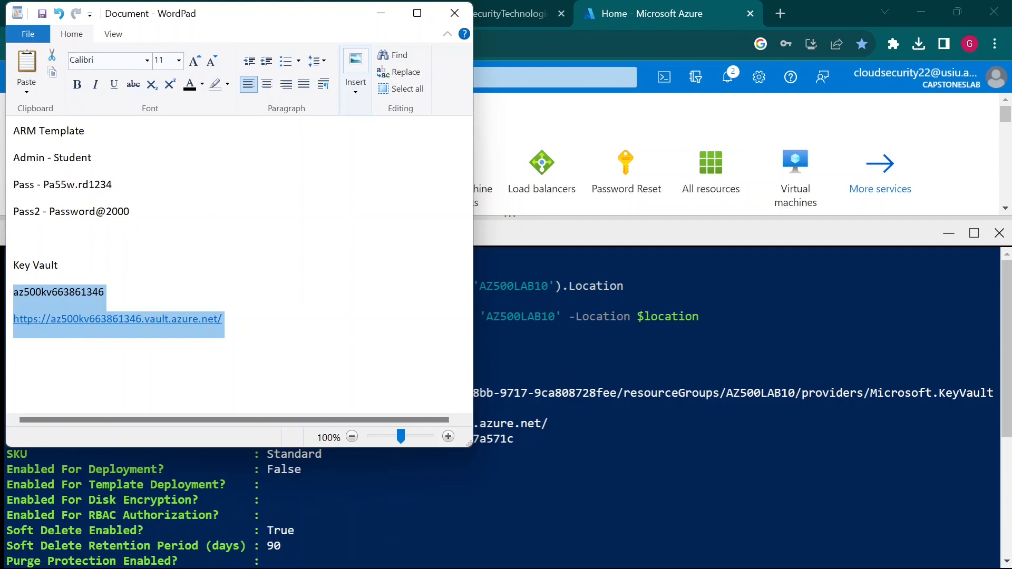
key("Tab")
left_click(62, 338)
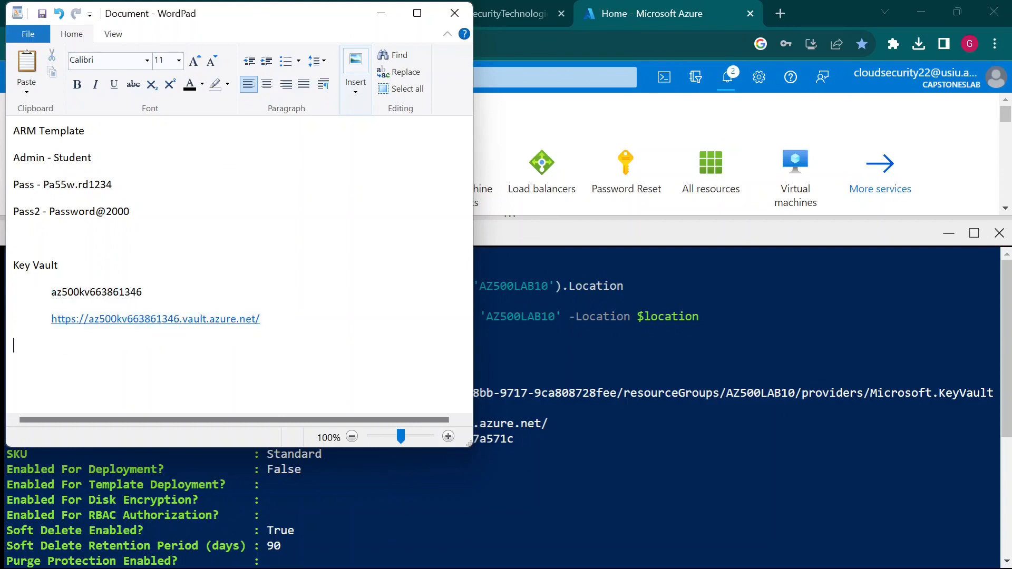
- Make the Key Vault and ARM Template headings bold
triple_click(52, 265)
key("ctrl+b")
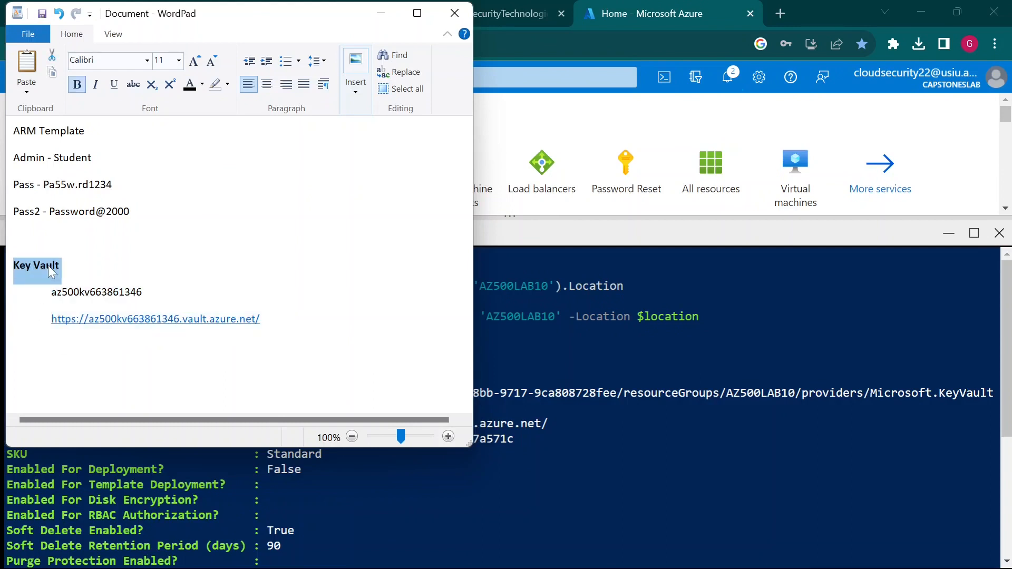
triple_click(68, 135)
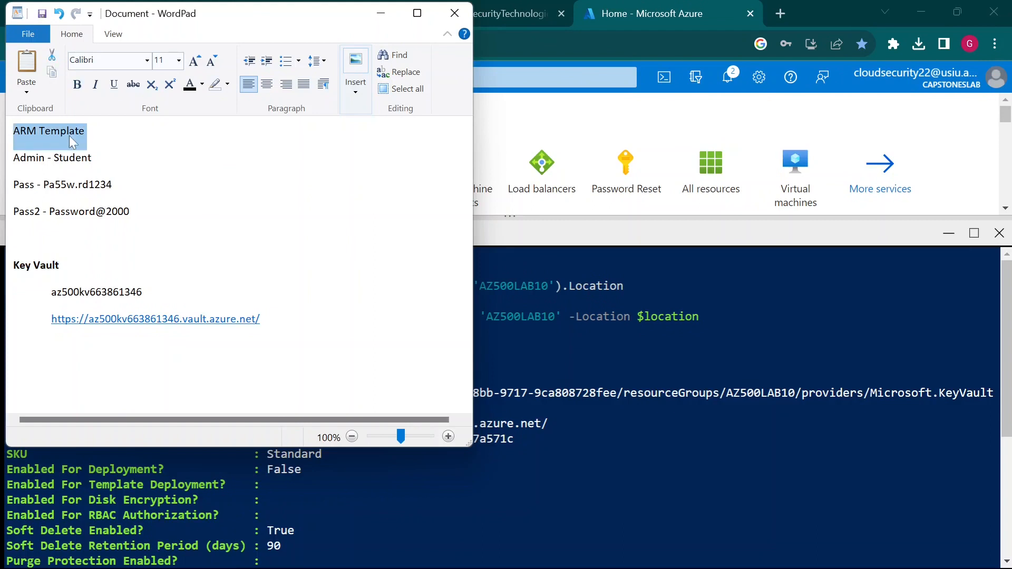
key("ctrl+b")
left_click(61, 211)
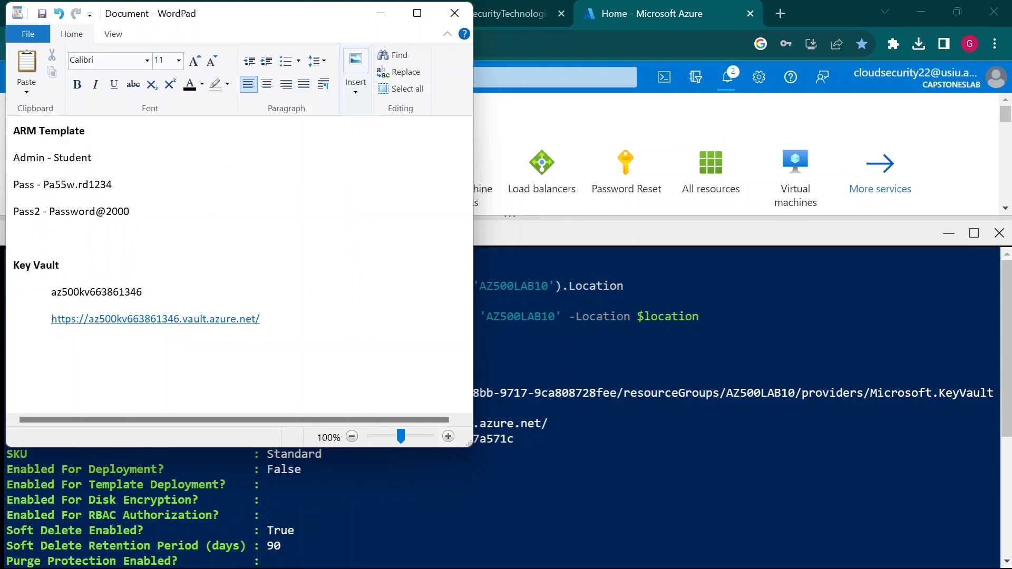
- Indent the Admin, Pass and Pass2 lines under ARM Template, then return to the Azure portal
left_click_drag(8, 160, 60, 207)
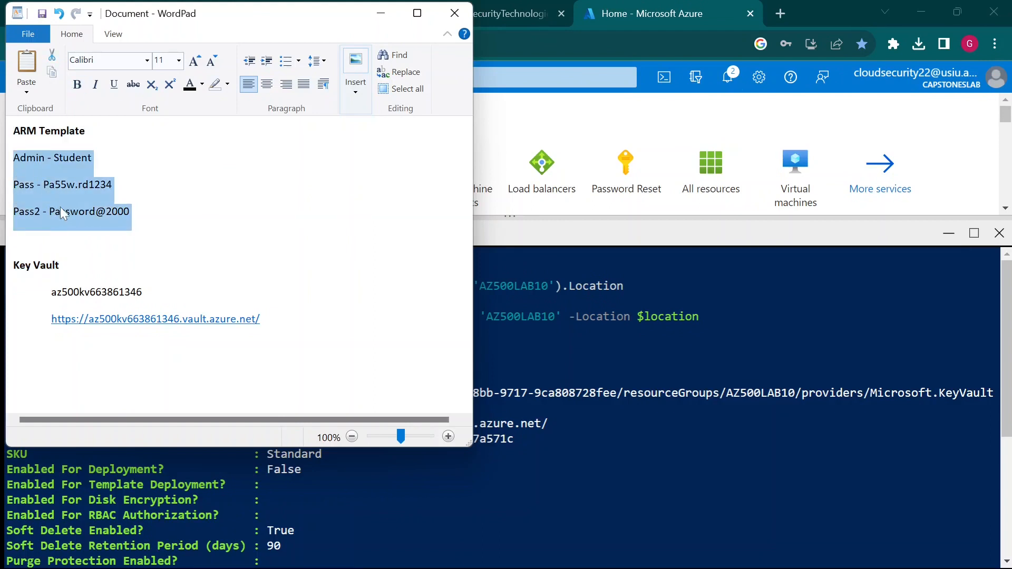
key("Tab")
left_click(106, 238)
left_click(483, 426)
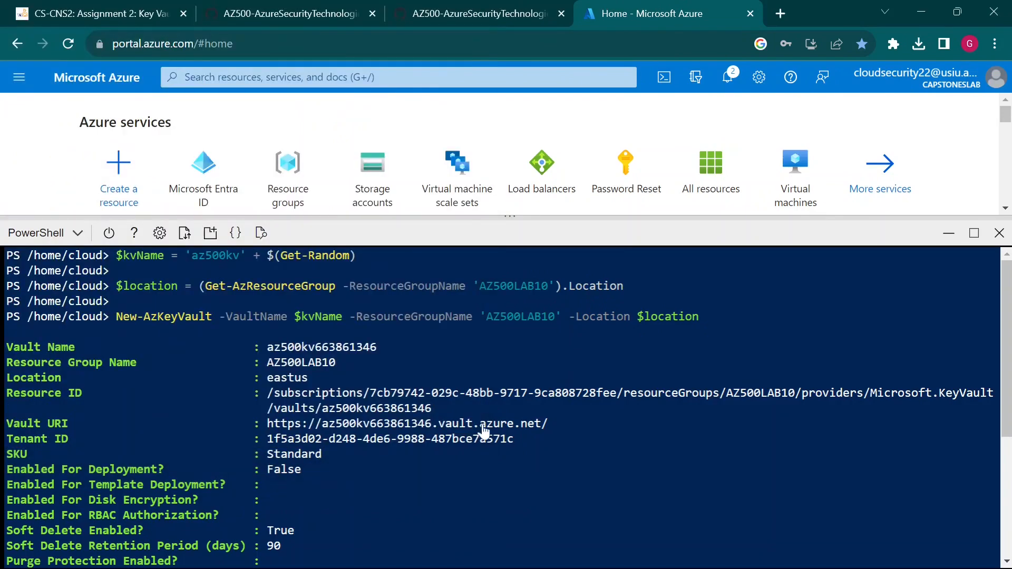
scroll(483, 429, "down", 2)
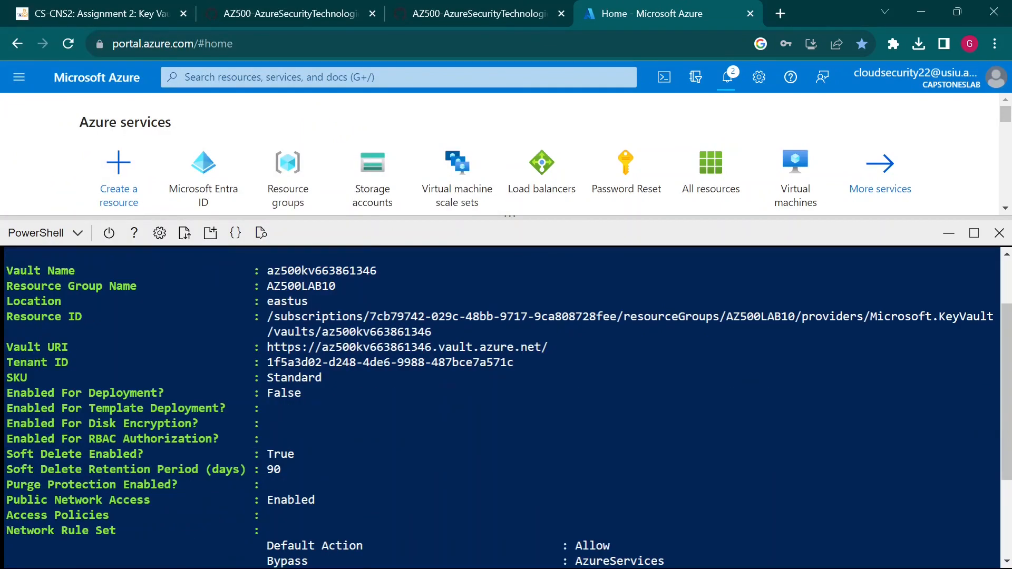
left_click_drag(322, 377, 7, 378)
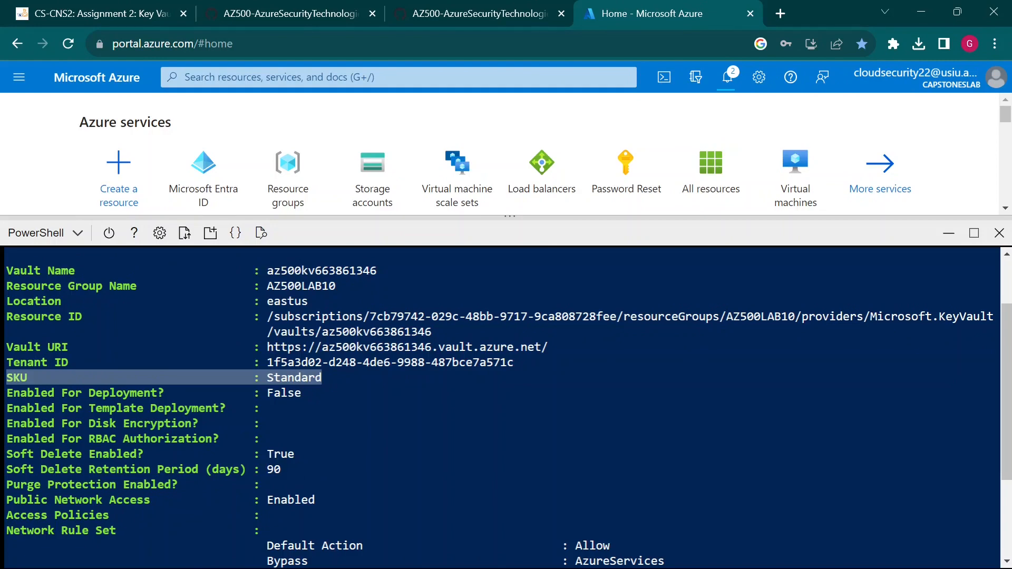
left_click(9, 378)
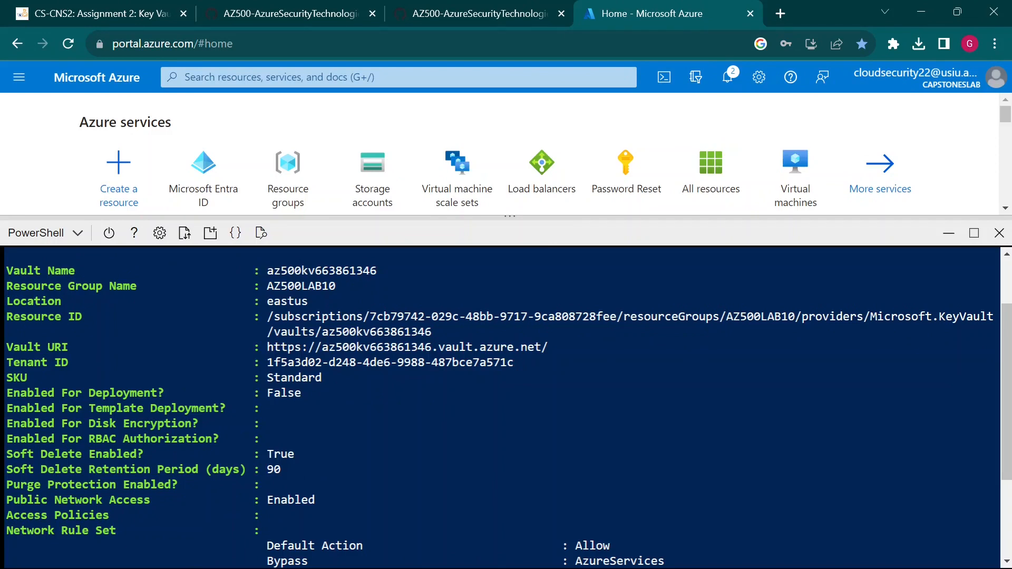
scroll(501, 406, "down", 2)
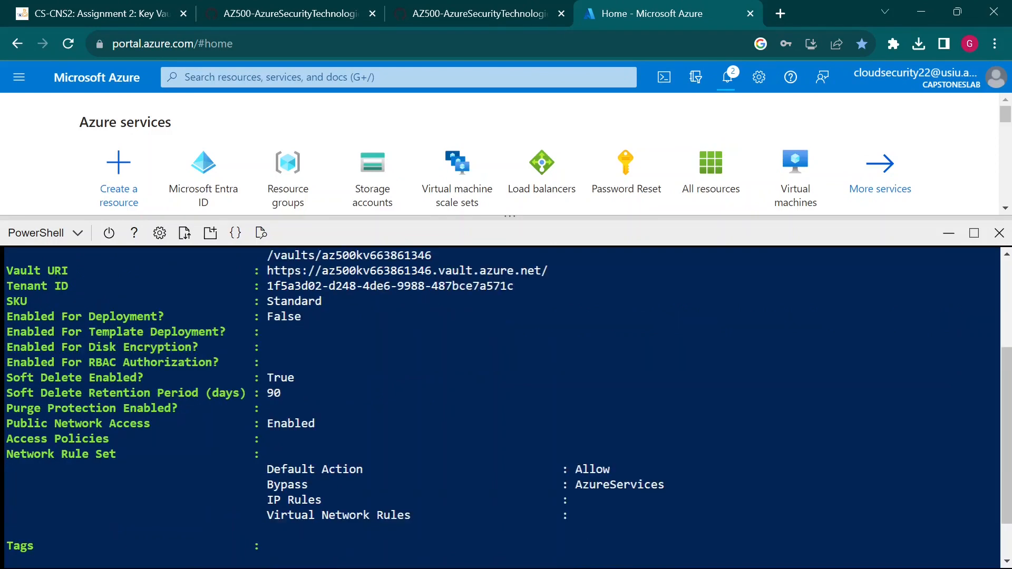
left_click_drag(6, 300, 321, 301)
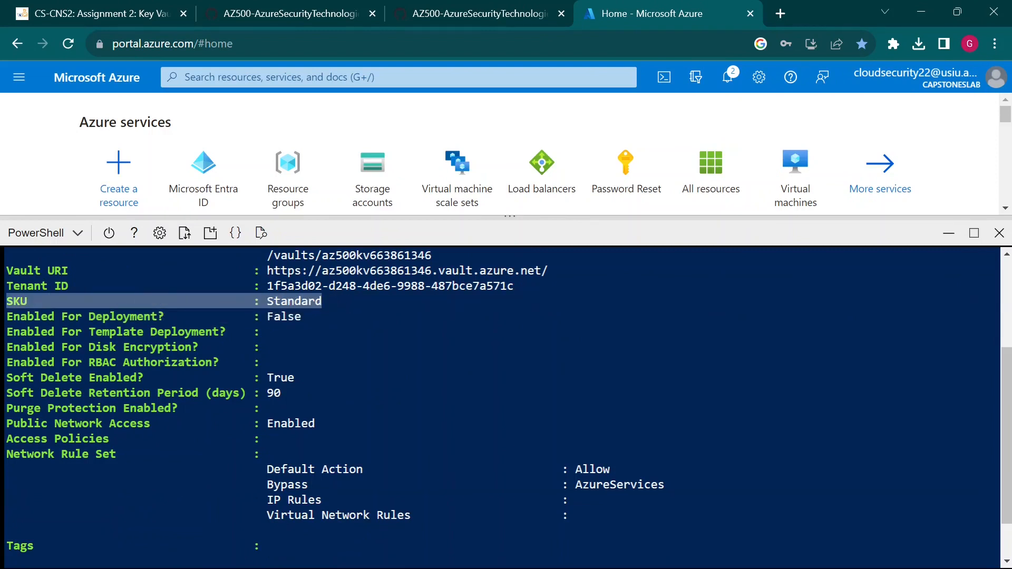
left_click(327, 303)
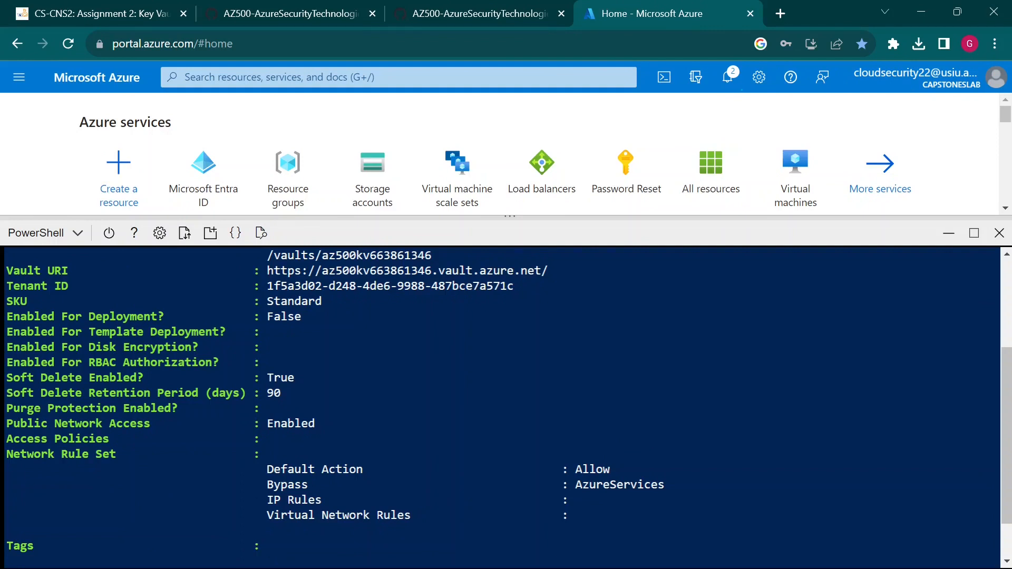
left_click_drag(8, 378, 294, 377)
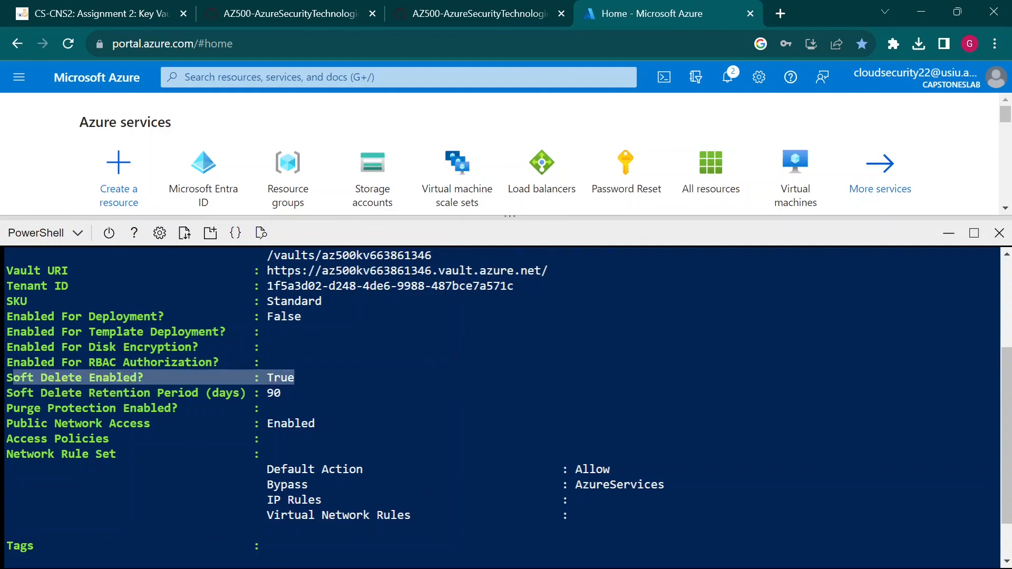
left_click(294, 379)
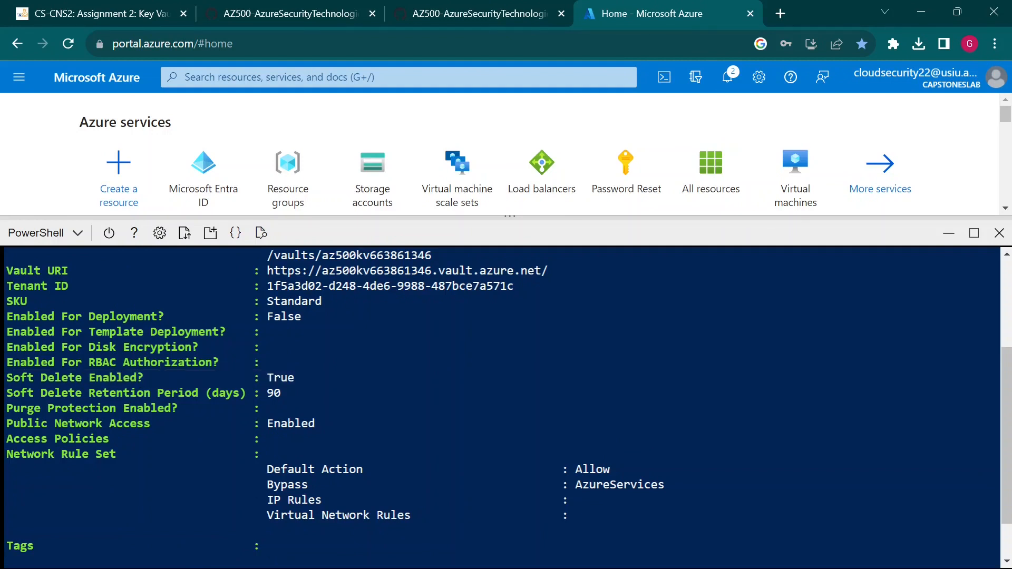
left_click_drag(8, 377, 191, 378)
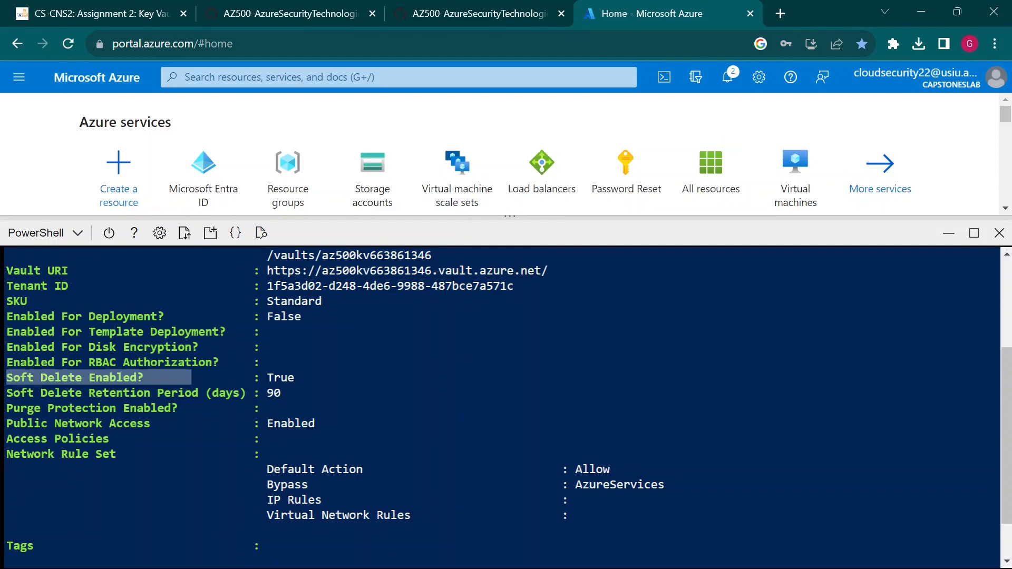
left_click(192, 378)
left_click_drag(89, 393, 301, 393)
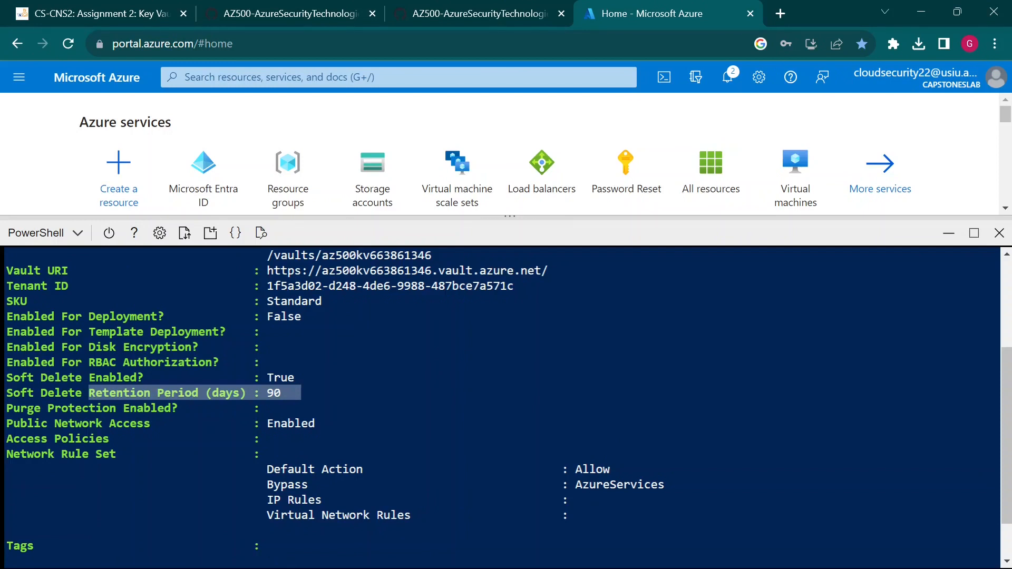
left_click(301, 393)
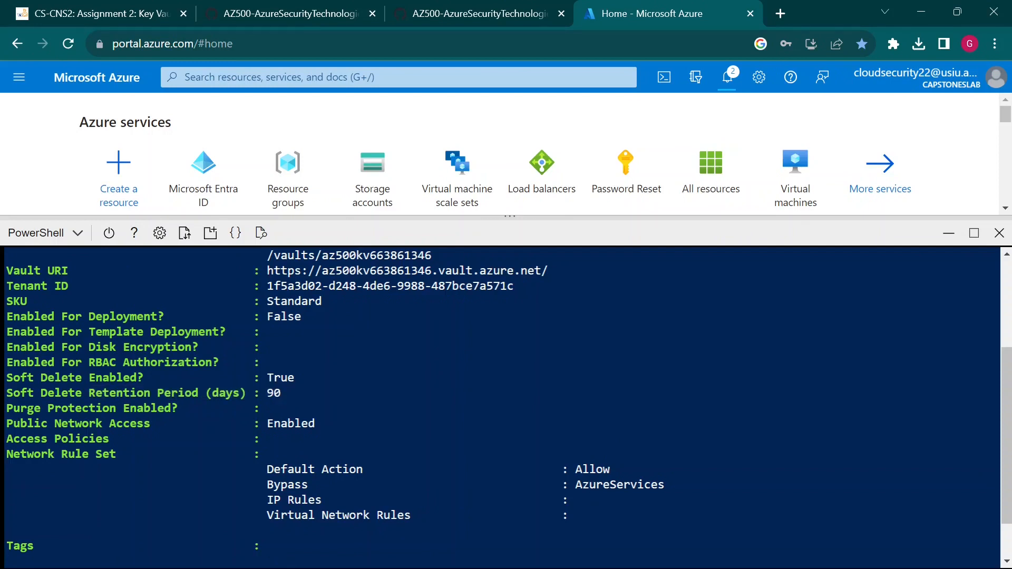
left_click_drag(283, 393, 109, 393)
left_click(109, 392)
left_click_drag(6, 408, 191, 408)
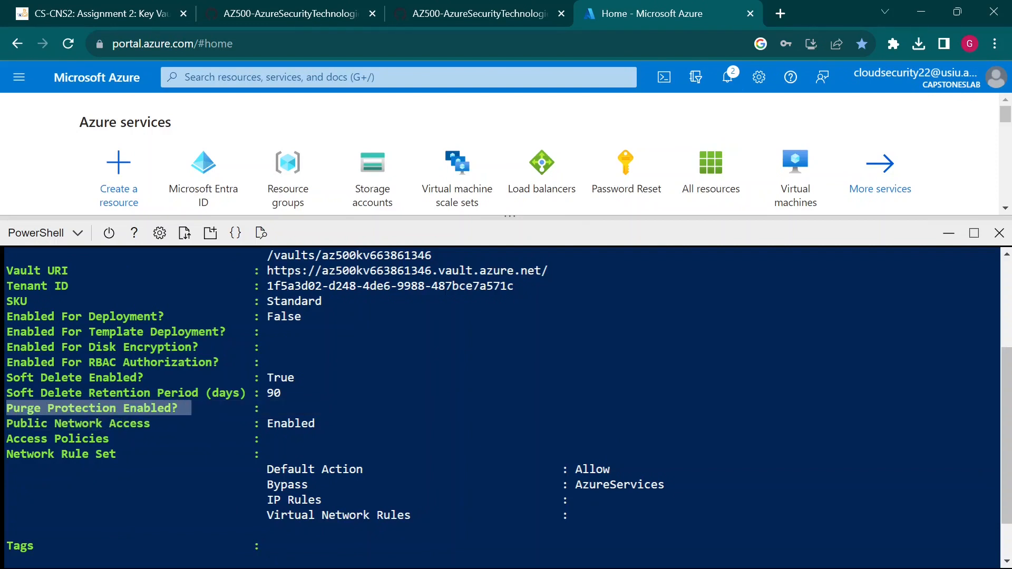
left_click(191, 408)
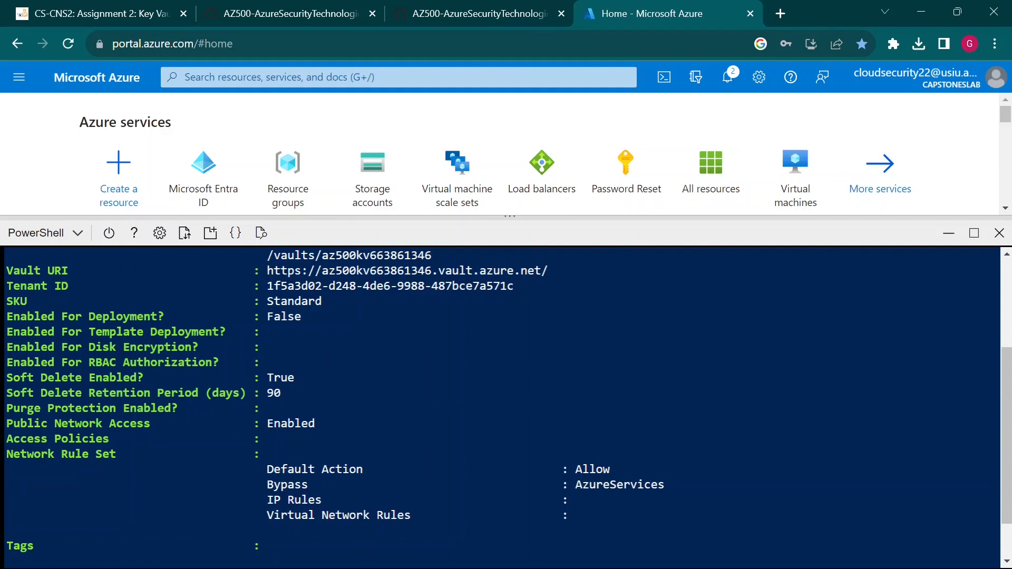
double_click(273, 393)
left_click_drag(21, 423, 103, 409)
left_click(316, 424)
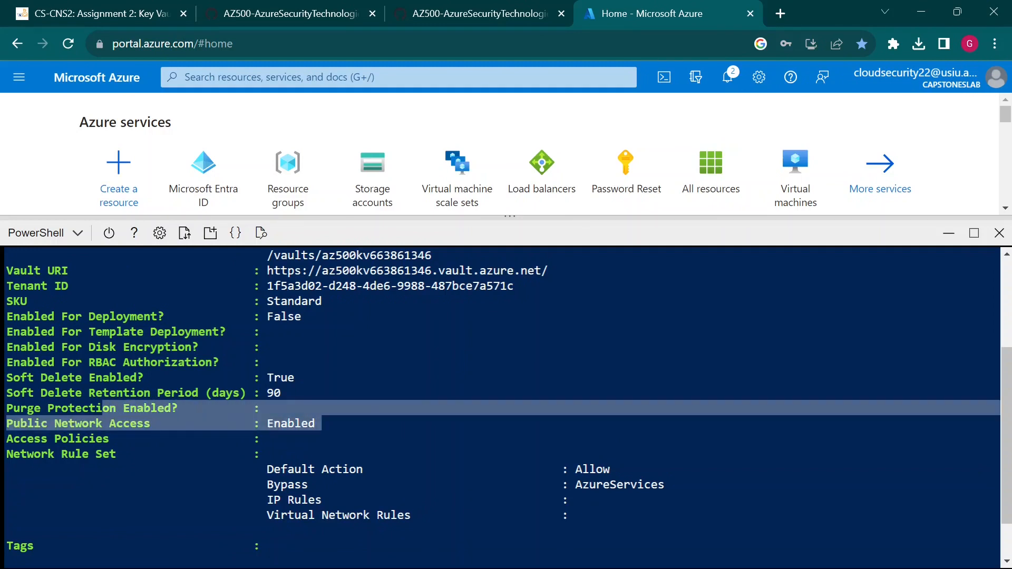
left_click(104, 409)
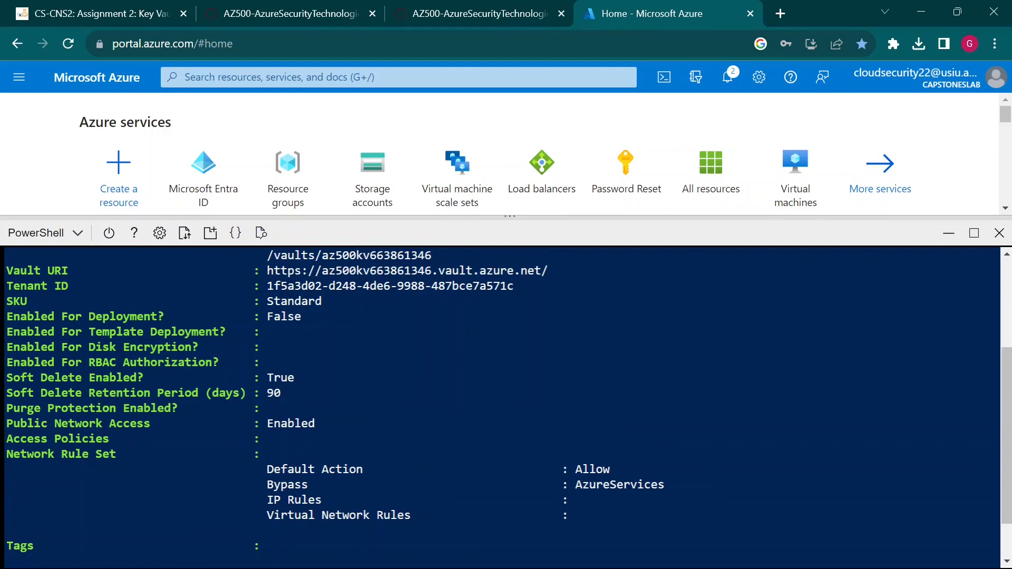
left_click_drag(54, 454, 170, 454)
left_click(171, 453)
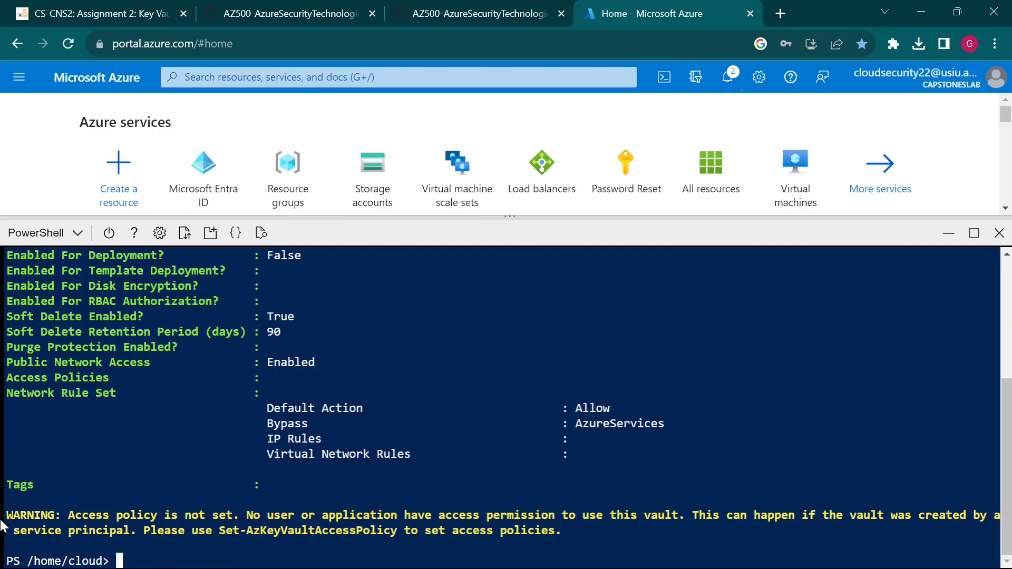
left_click_drag(14, 516, 157, 516)
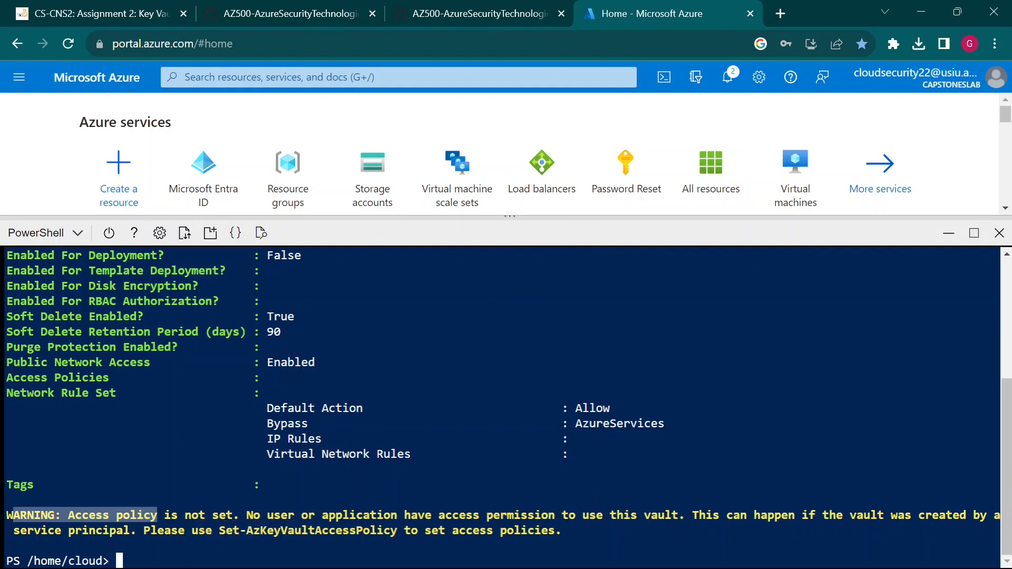
- Highlight 'Access policy' in the vault warning, then drag the Cloud Shell splitter down to shrink the pane
left_click(157, 515)
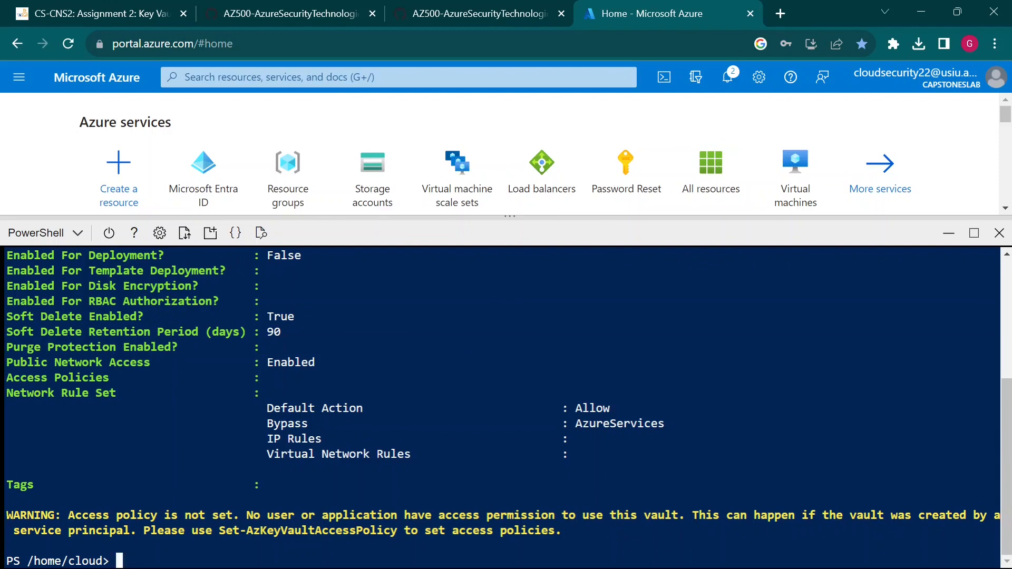
left_click_drag(69, 515, 157, 515)
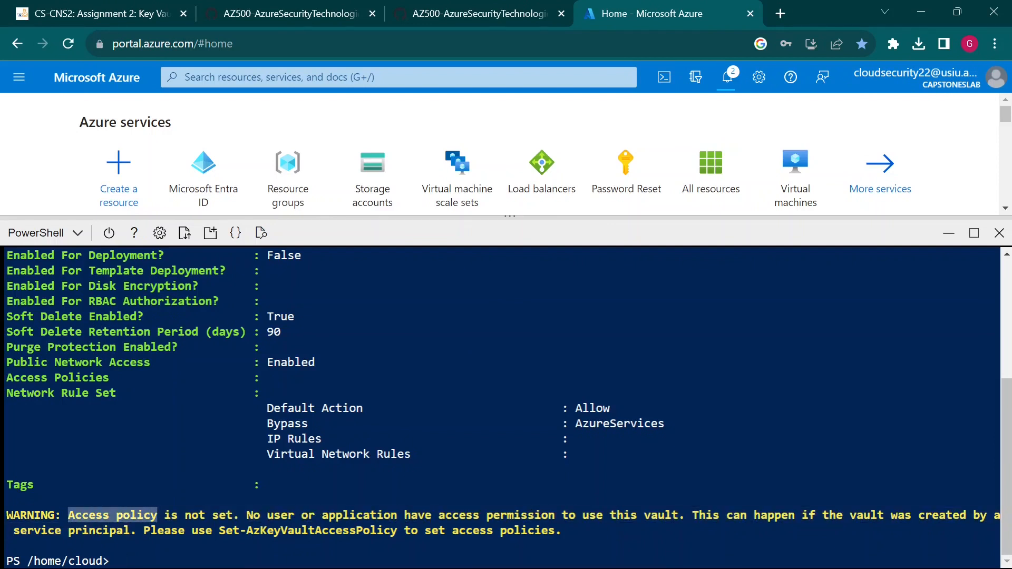
left_click(157, 515)
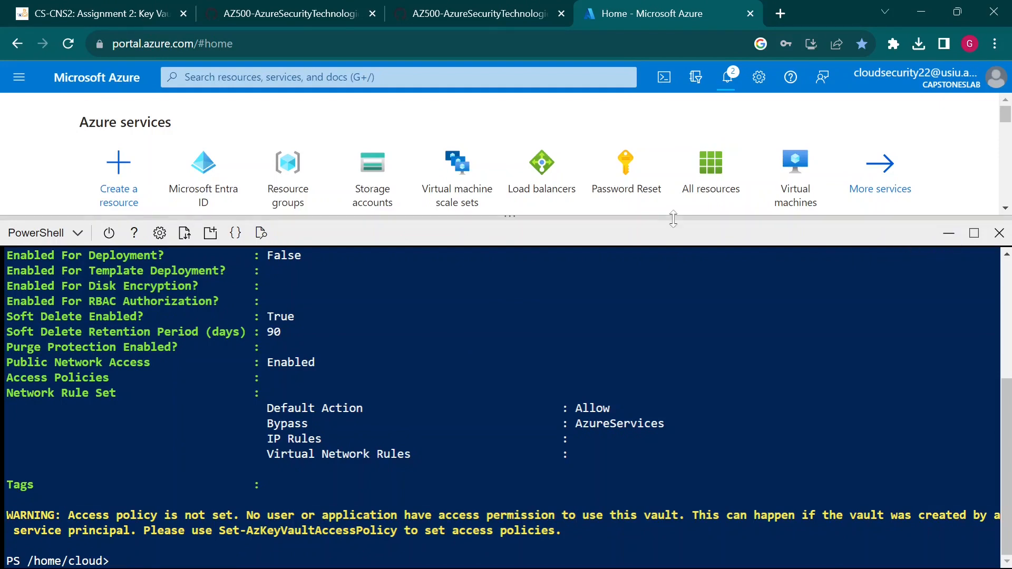
left_click_drag(673, 219, 677, 349)
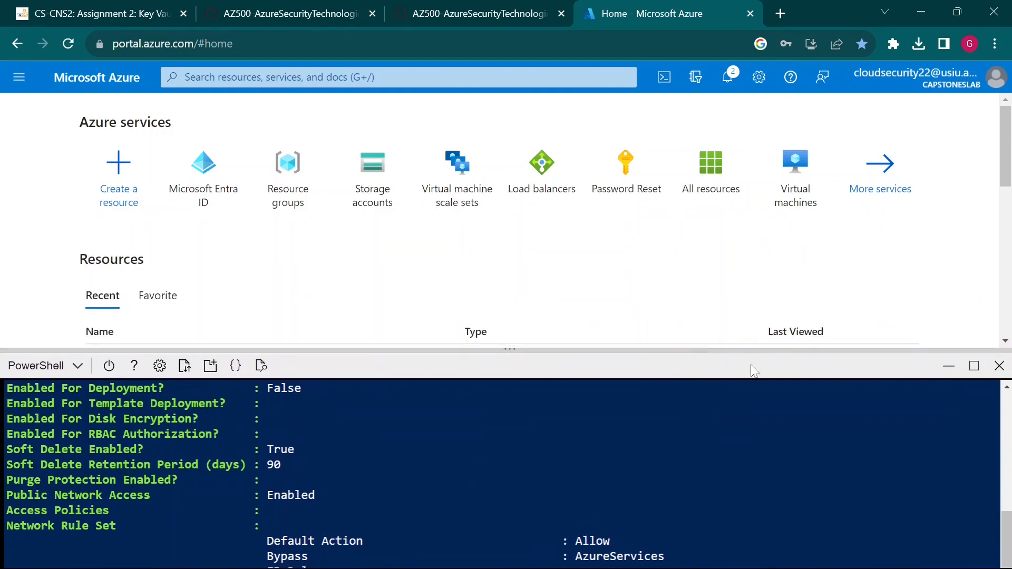
- Close Cloud Shell and highlight the search box and Resource groups in lab step 5
left_click(1001, 367)
left_click(479, 8)
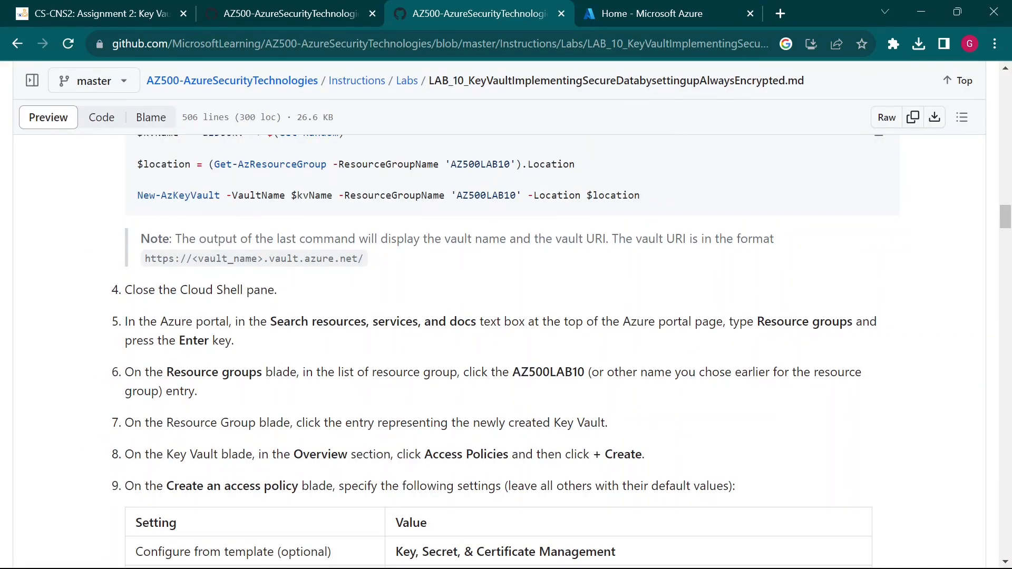
left_click_drag(260, 322, 412, 322)
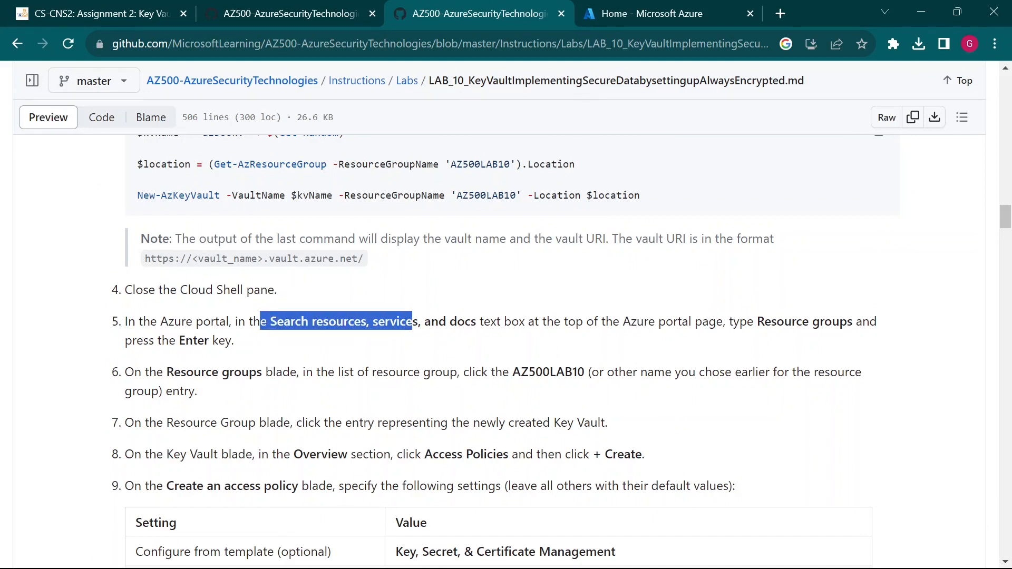
left_click(317, 339)
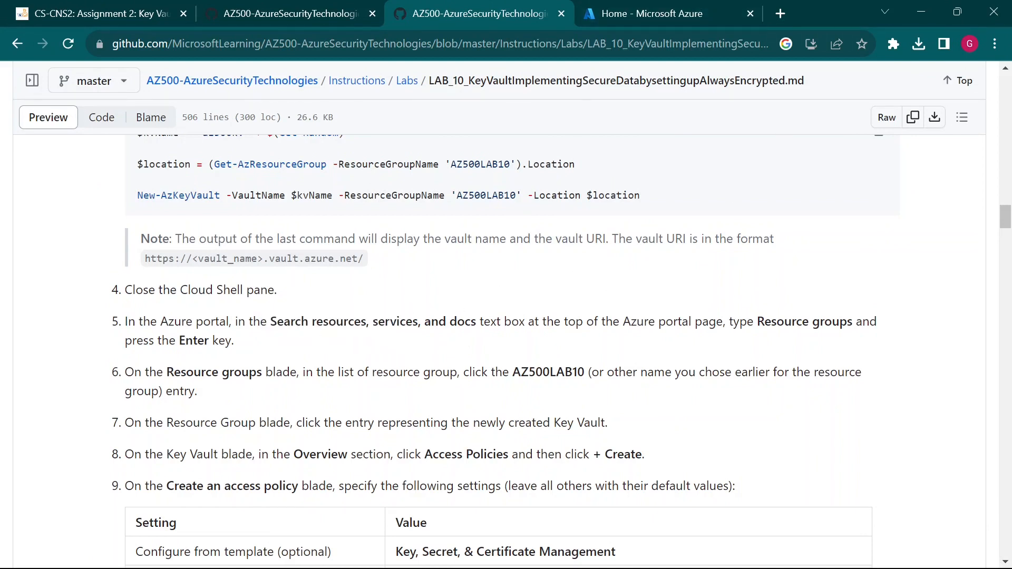
left_click_drag(758, 322, 856, 321)
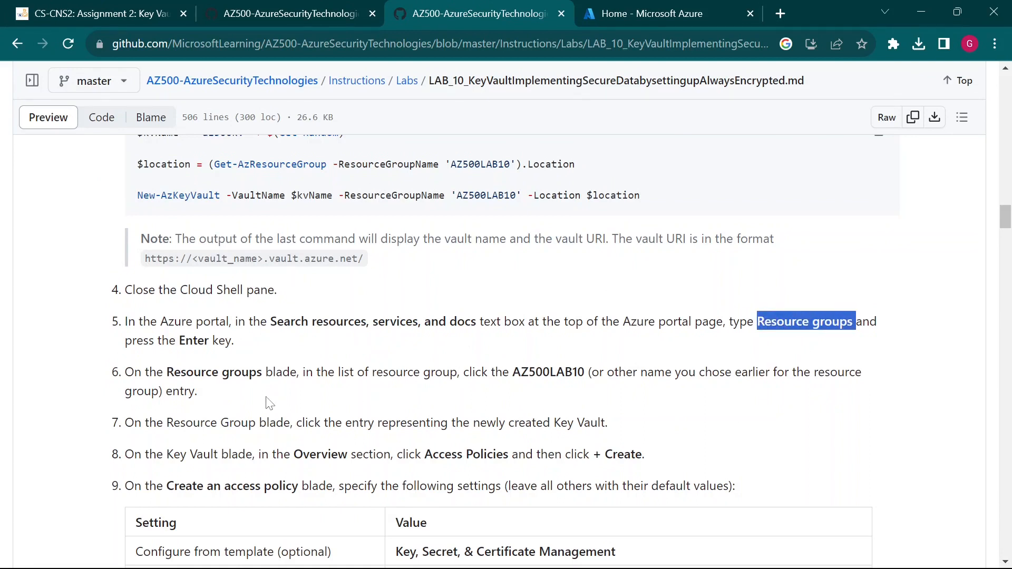
left_click(854, 322)
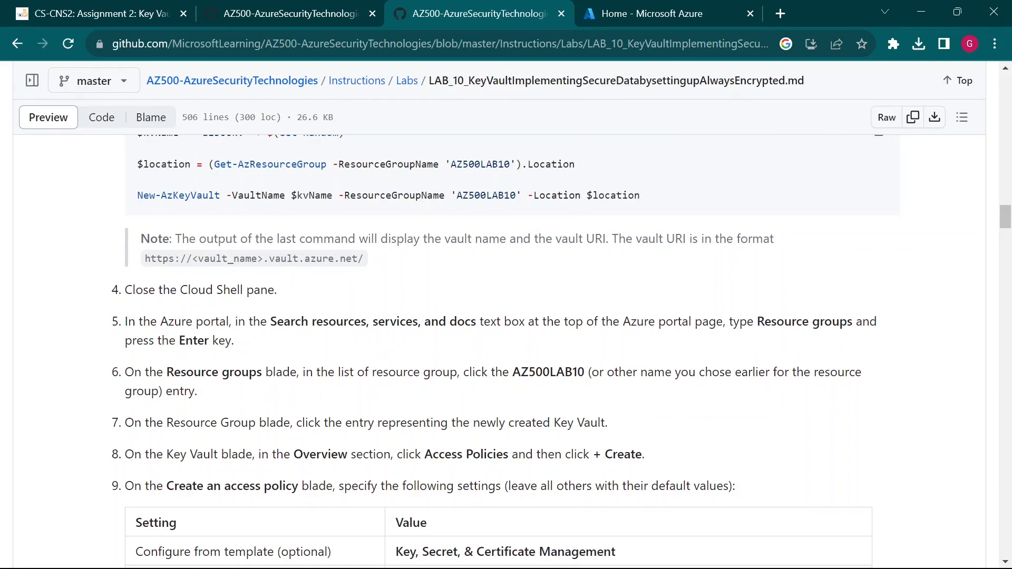
- Highlight AZ500LAB10 and Key Vault in lab steps 6–7, then return to the Azure portal
left_click_drag(513, 373, 584, 372)
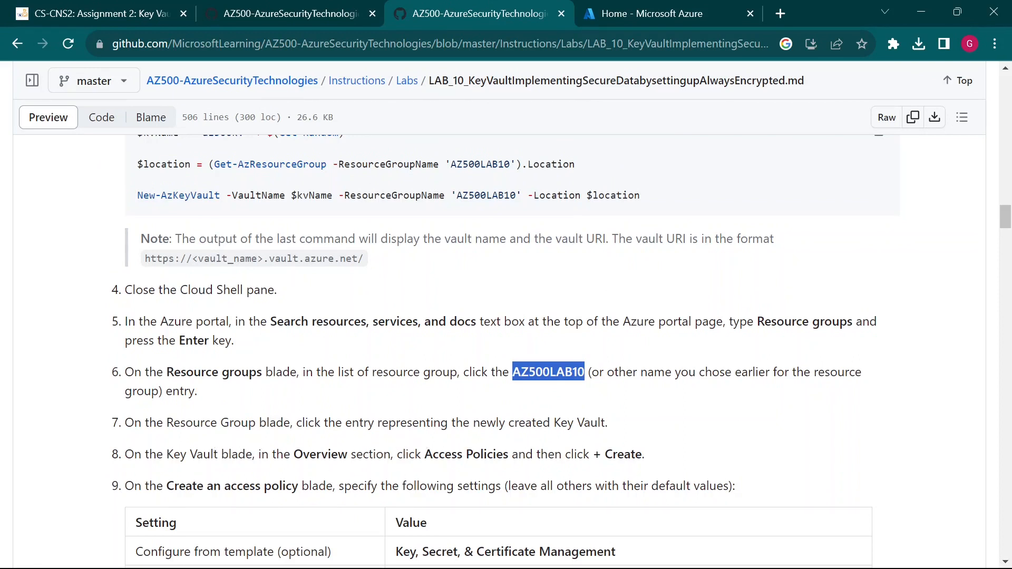
left_click_drag(554, 423, 605, 422)
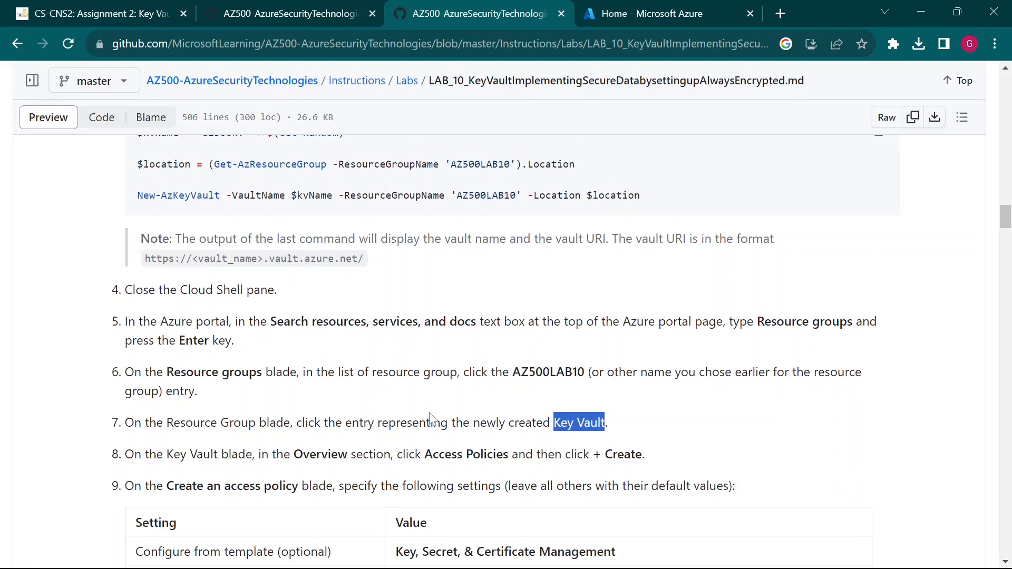
left_click(703, 8)
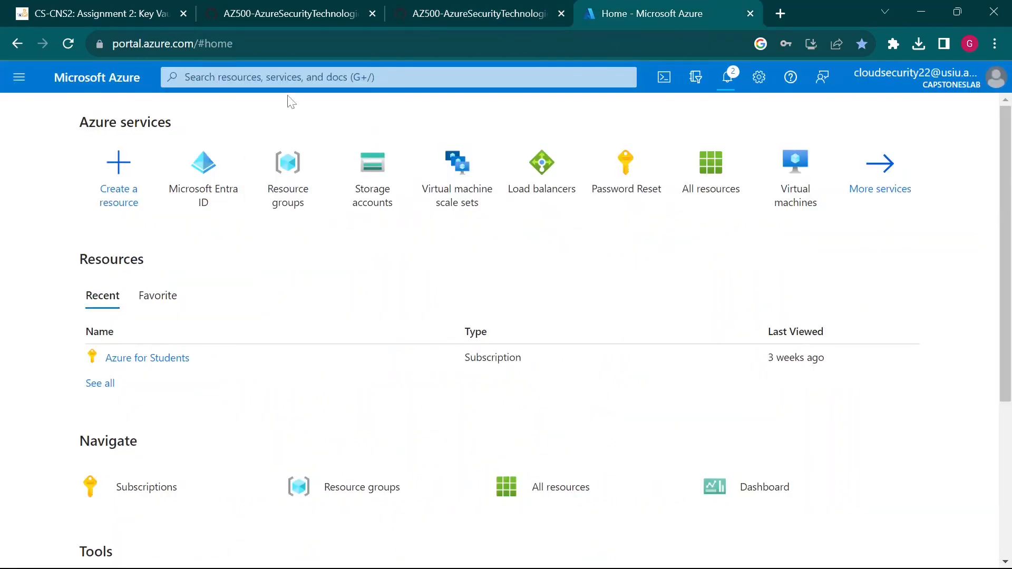
- Search the portal for 'resource', open Resource groups and select AZ500LAB10
left_click(279, 77)
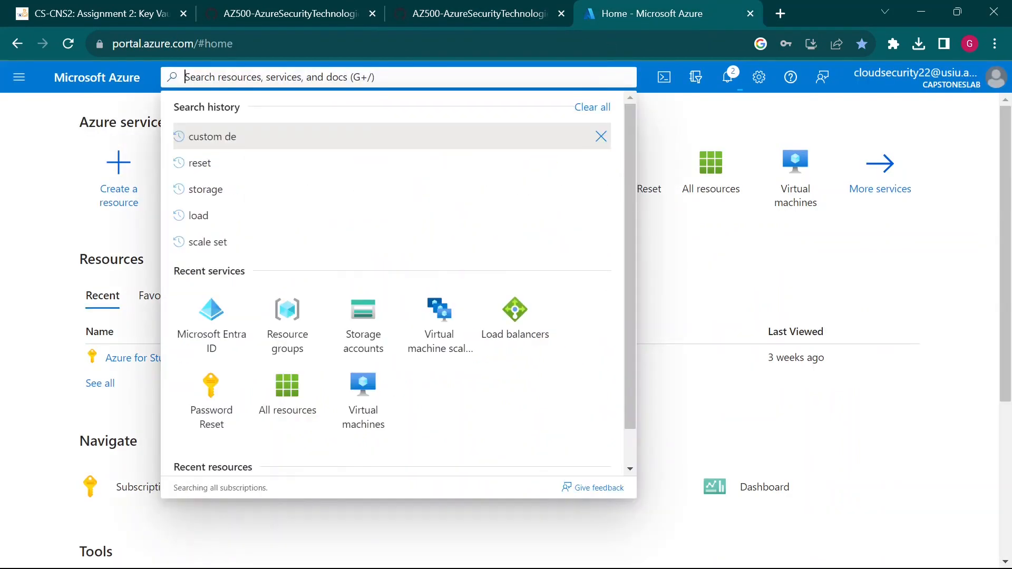
type("resources")
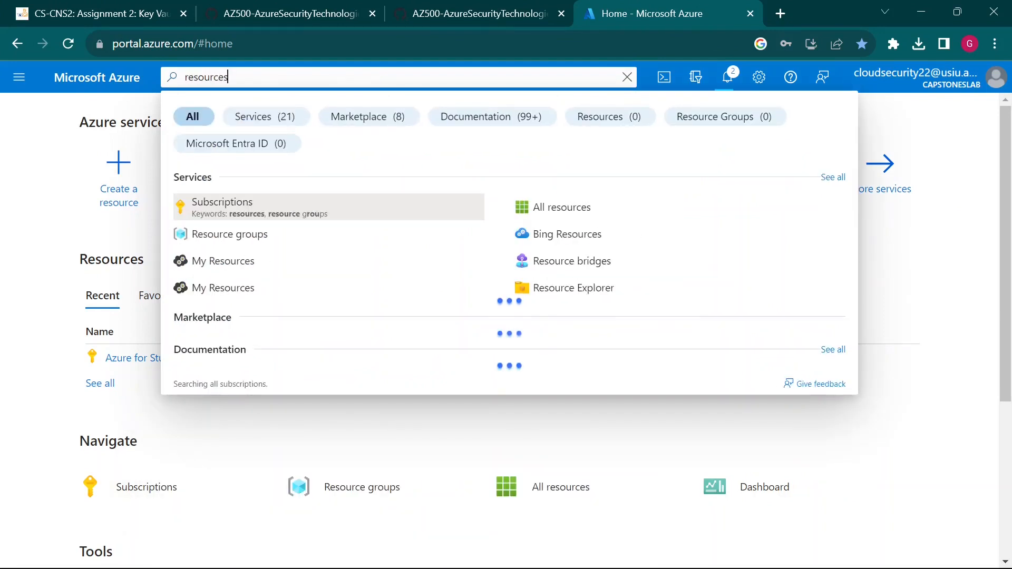
key("BackSpace")
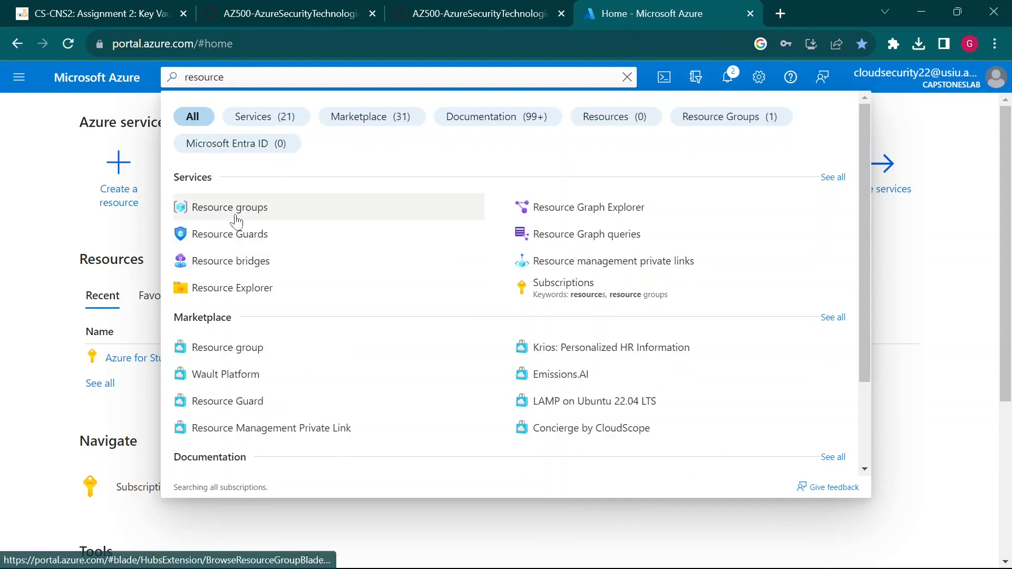
left_click(270, 212)
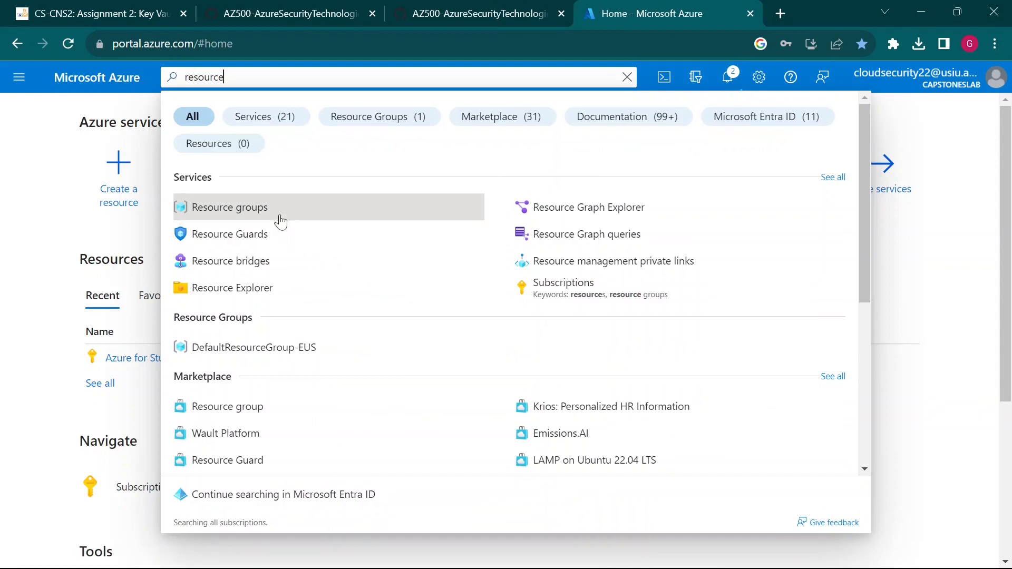
left_click(277, 213)
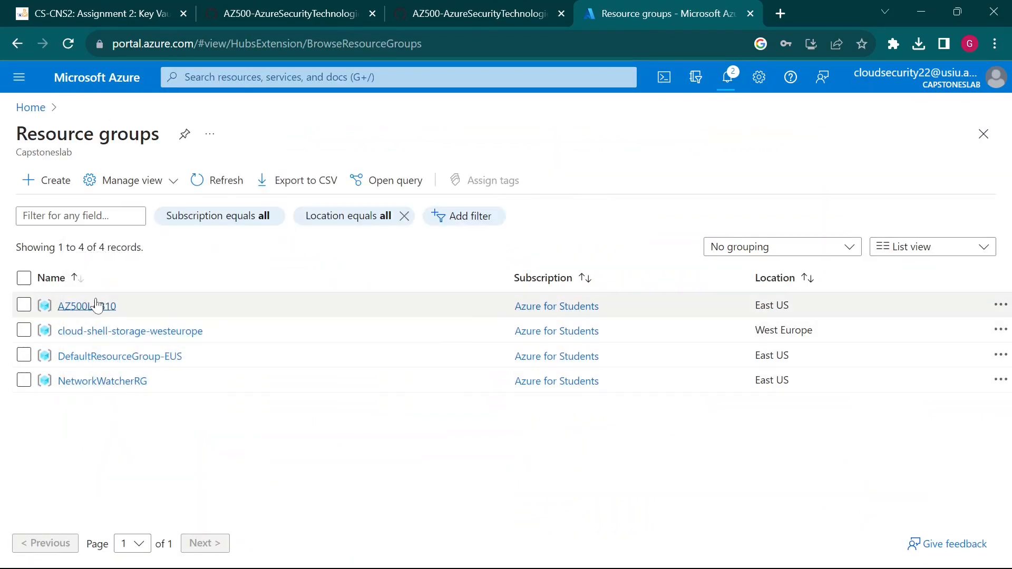
left_click(112, 307)
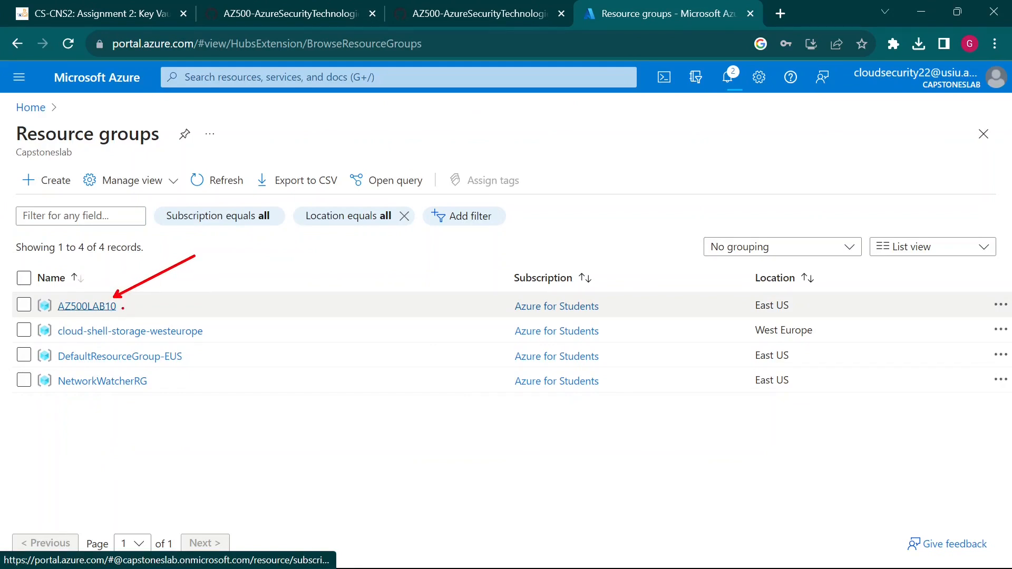
key("Escape")
- Open AZ500LAB10 and toggle the resource groups list beside its blade, annotating the view
left_click(105, 309)
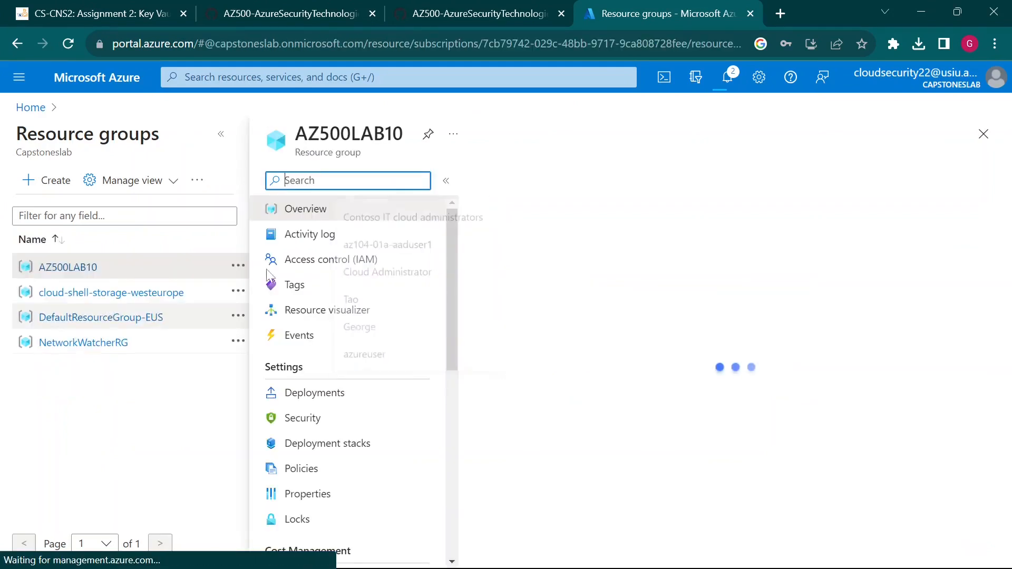
left_click(221, 135)
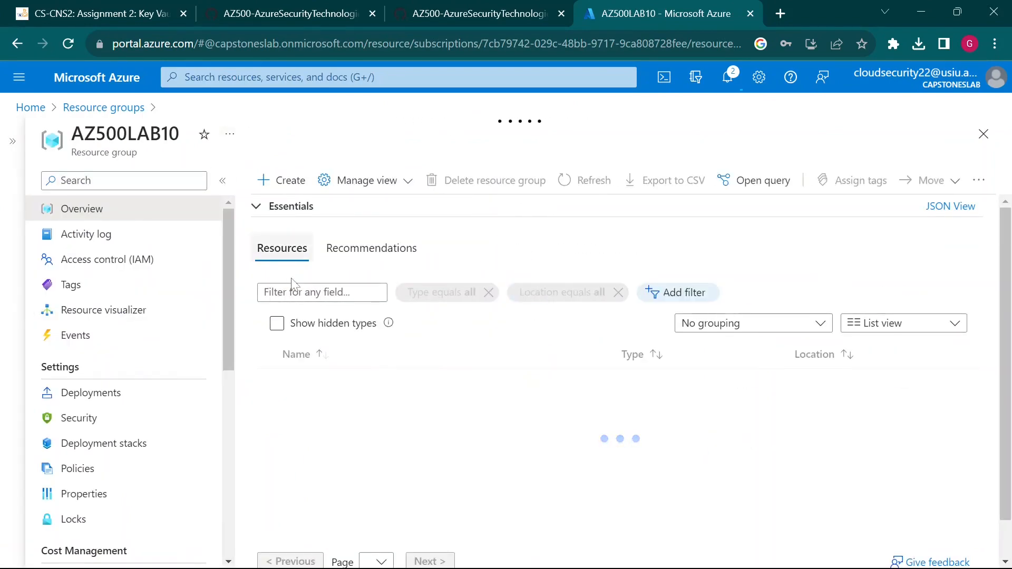
left_click(124, 180)
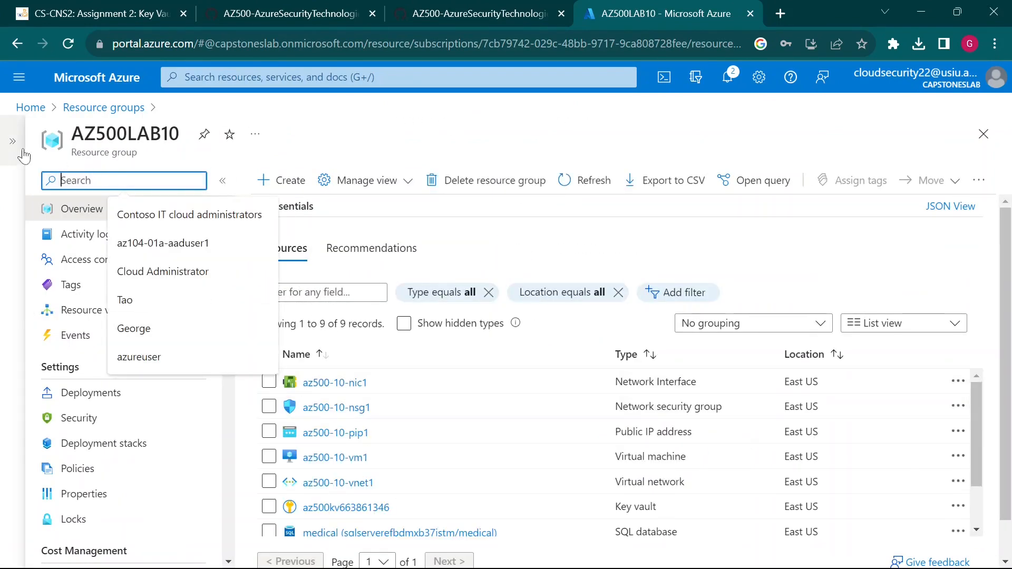
left_click(12, 141)
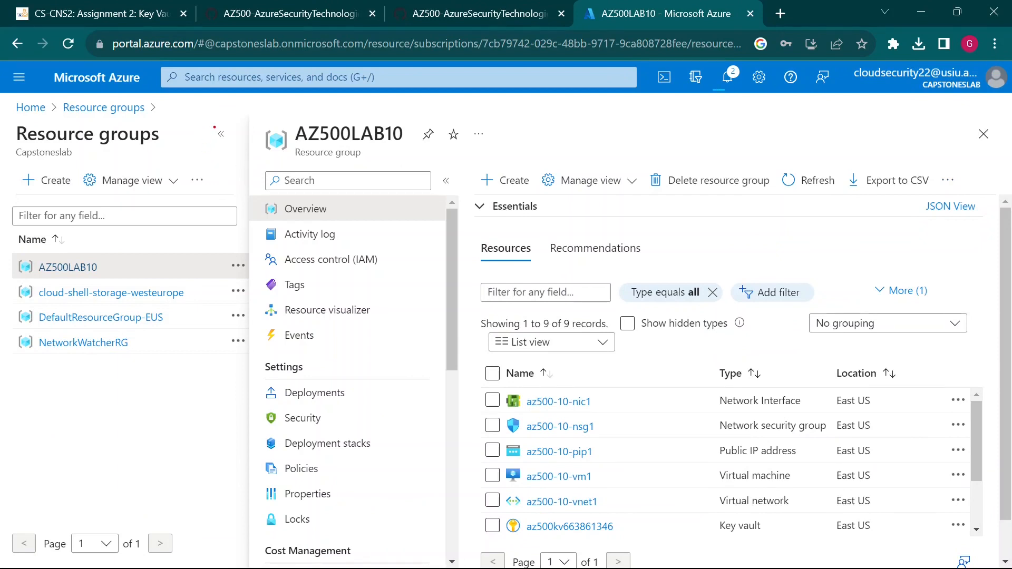
left_click_drag(212, 124, 243, 149)
left_click_drag(280, 94, 232, 117)
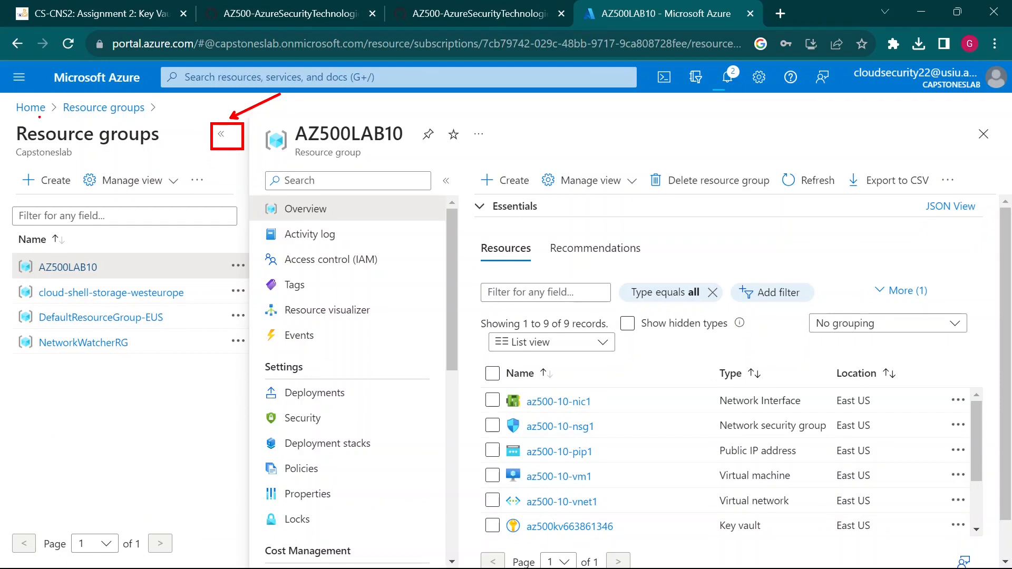
mouse_move(1, 94)
left_mouse_down()
mouse_move(236, 234)
mouse_move(250, 542)
left_mouse_up()
key("Escape")
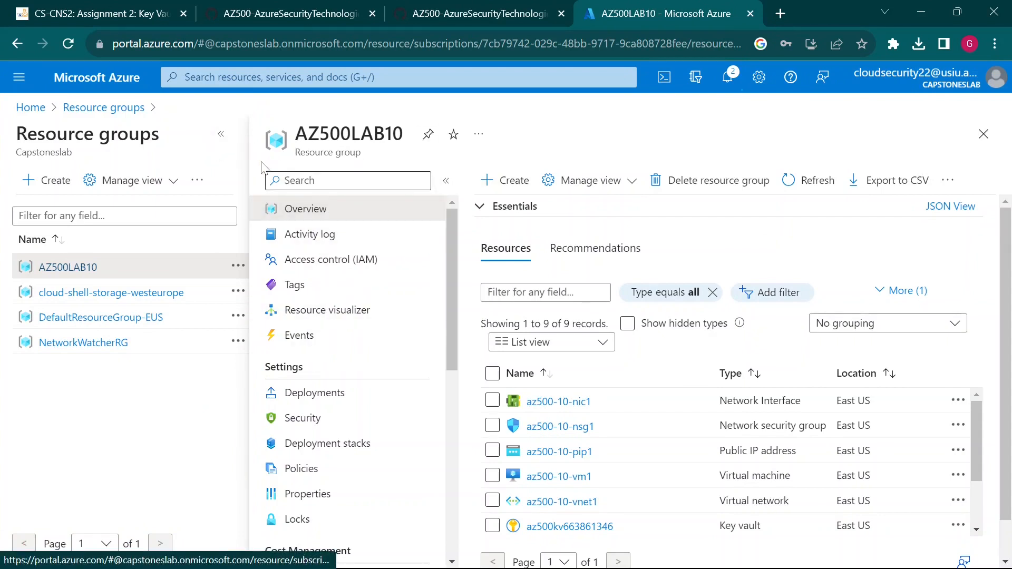
- Hide the resource groups list and scroll AZ500LAB10's resources down to the key vault
left_click(221, 135)
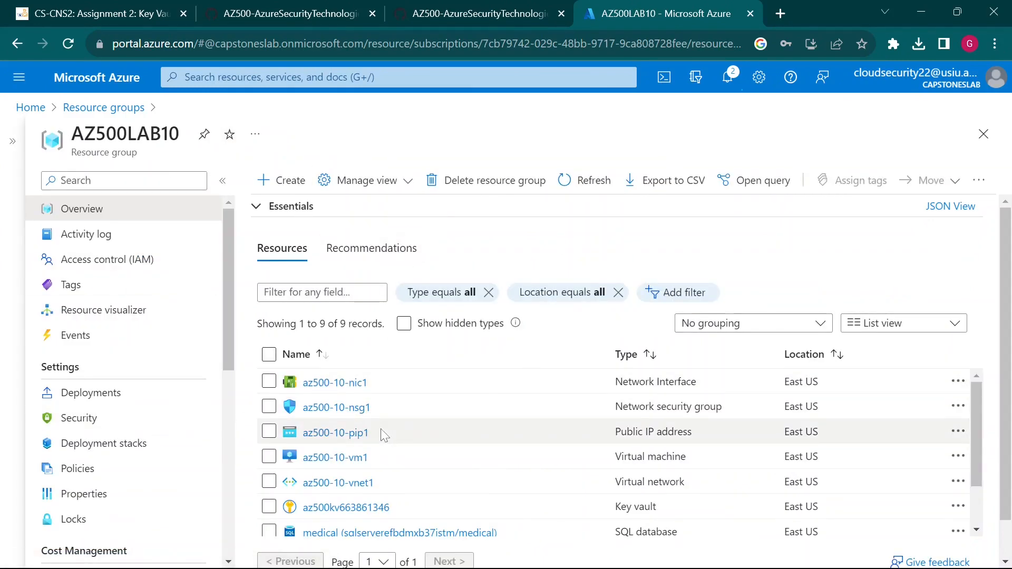
scroll(380, 430, "down", 2)
scroll(381, 430, "up", 2)
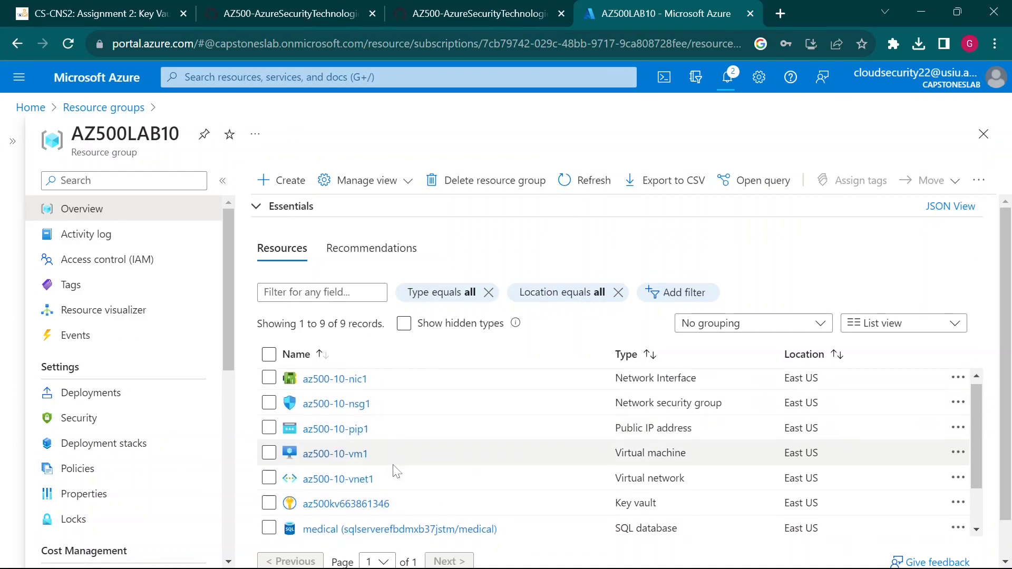
scroll(393, 467, "down", 2)
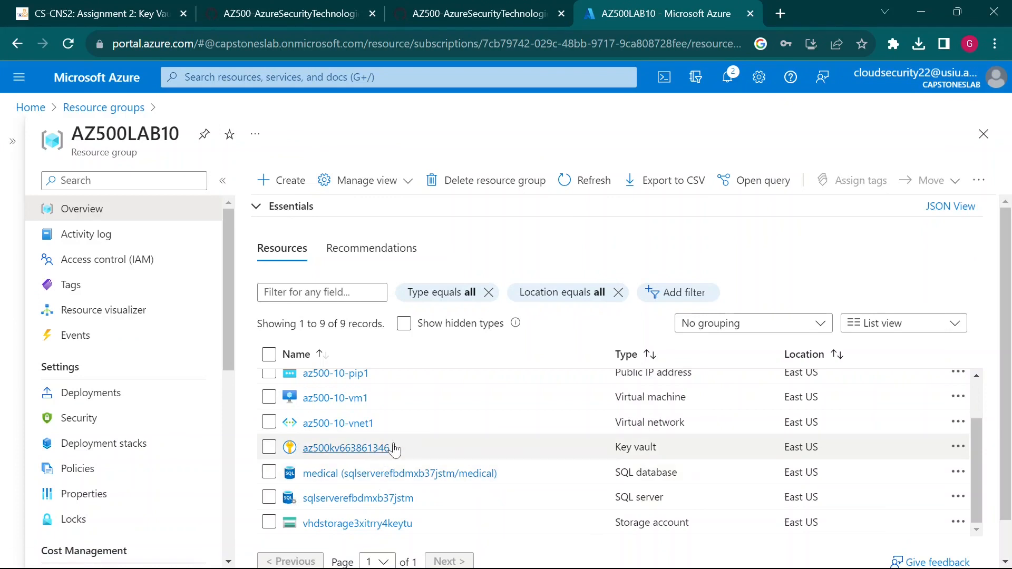
- Copy az500kv663861346 from the WordPad notes and focus the AZ500LAB10 resource filter box
mouse_move(780, 565)
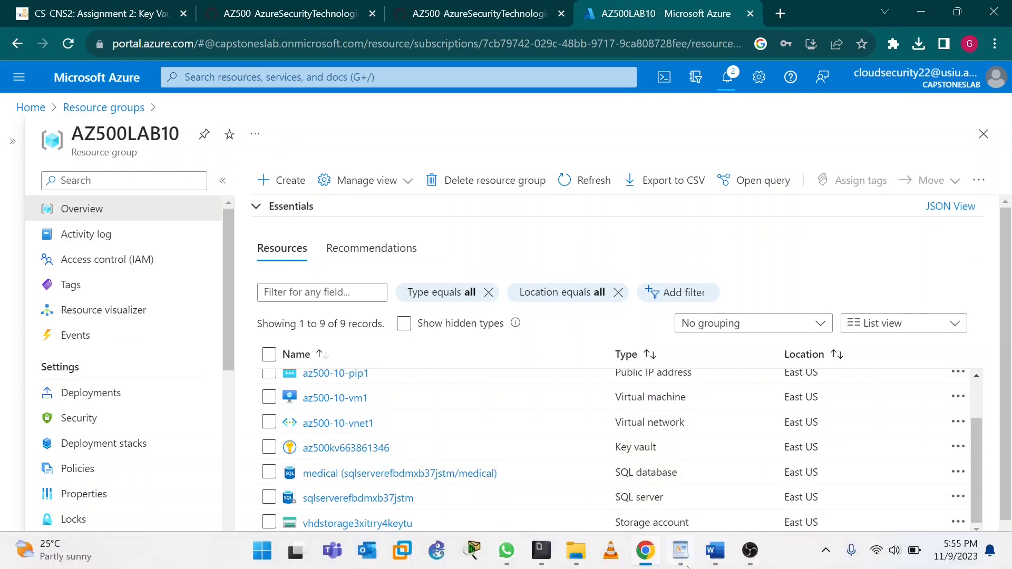
left_click(681, 550)
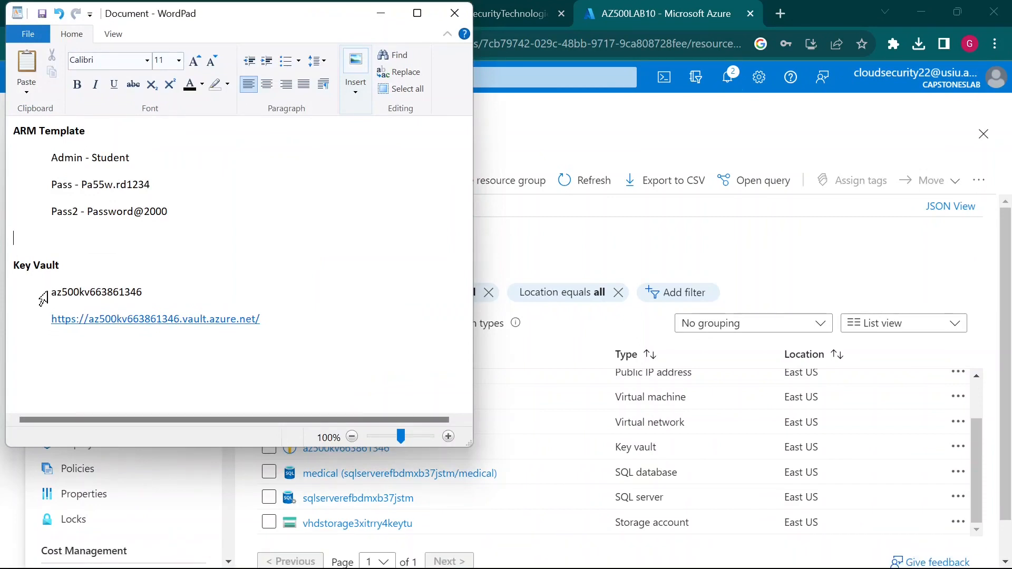
left_click_drag(42, 296, 149, 298)
key("ctrl+c")
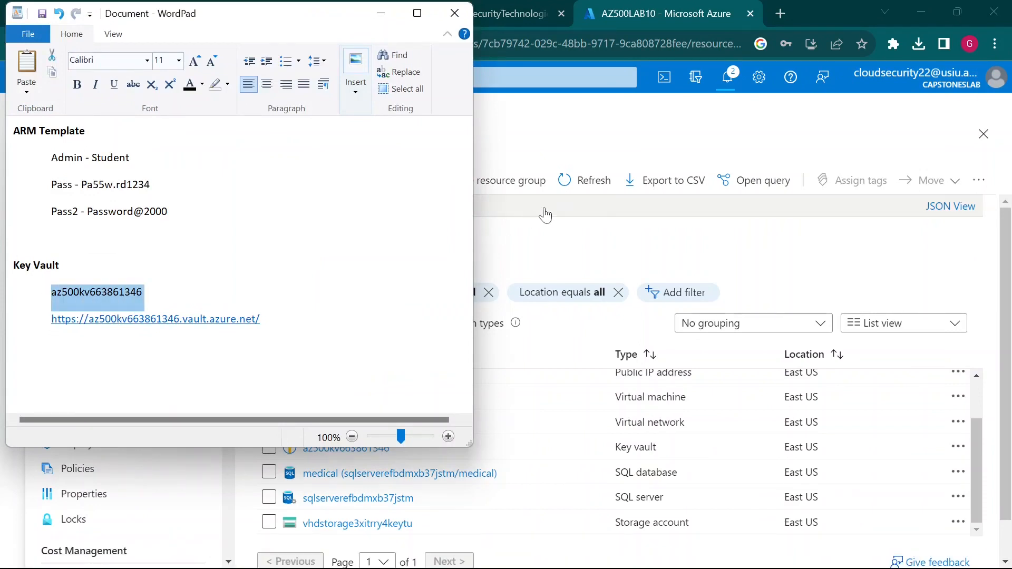
left_click(611, 242)
left_click(324, 293)
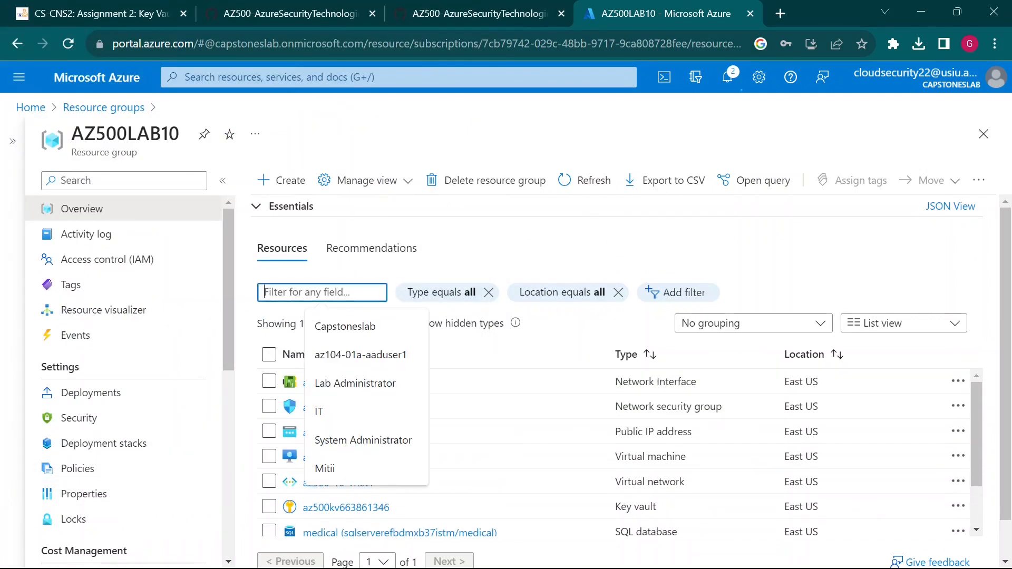
- Paste az500kv663861346 into the resource filter and open that key vault
key("ctrl+v")
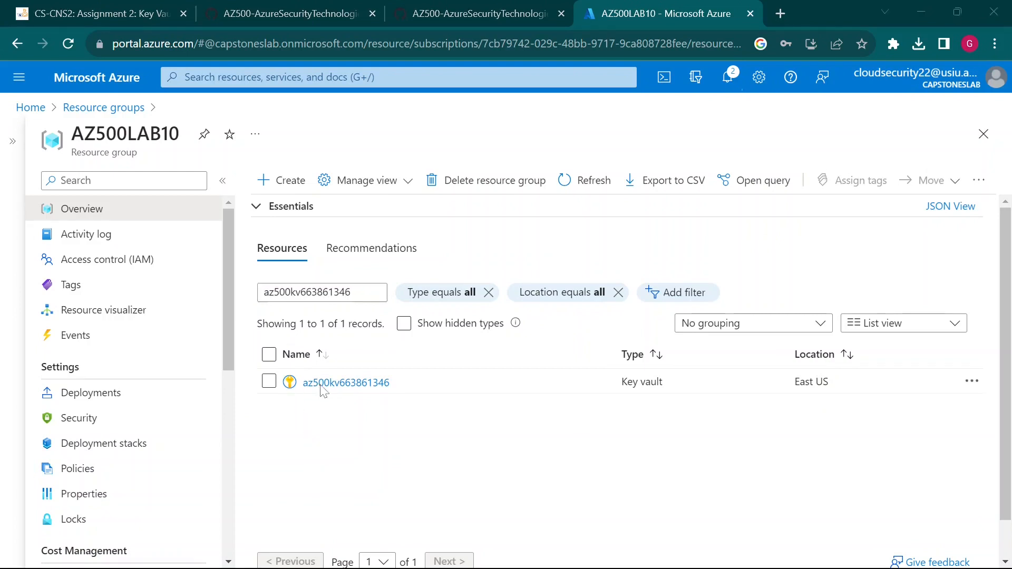
left_click(335, 383)
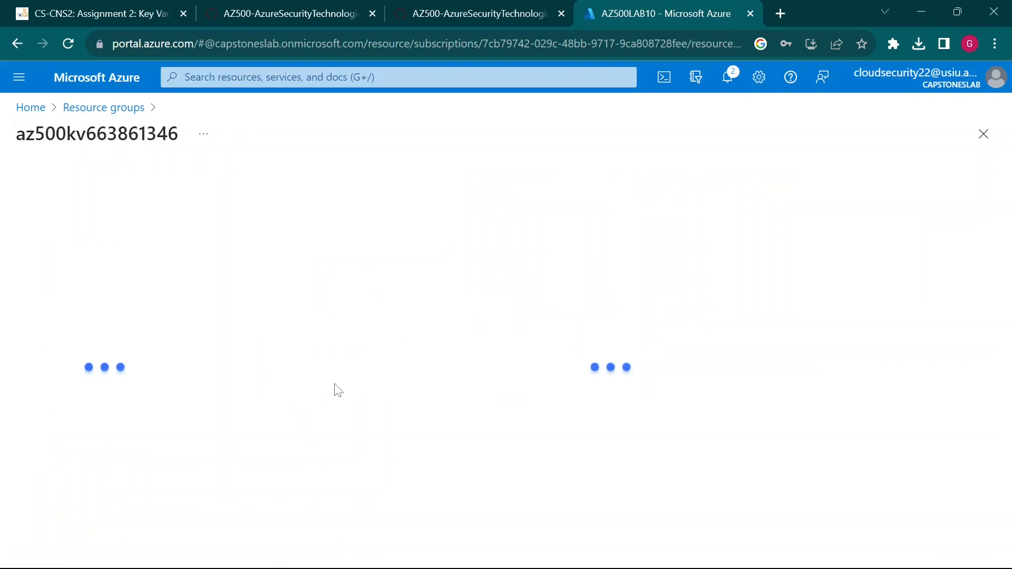
- Compare the lab instructions with the key vault Overview, annotating and scrolling through it
left_click(500, 6)
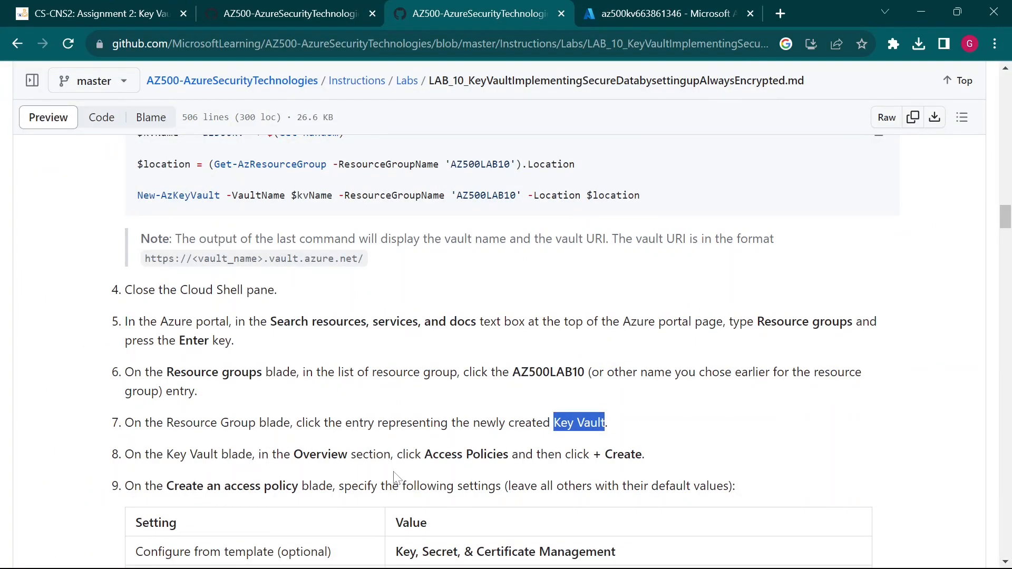
scroll(458, 471, "down", 2)
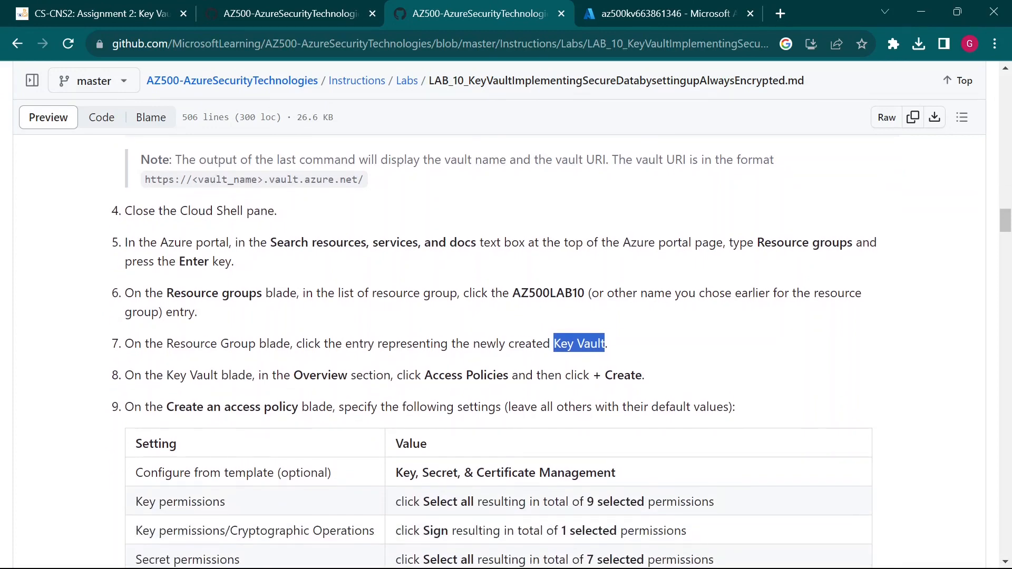
left_click(656, 7)
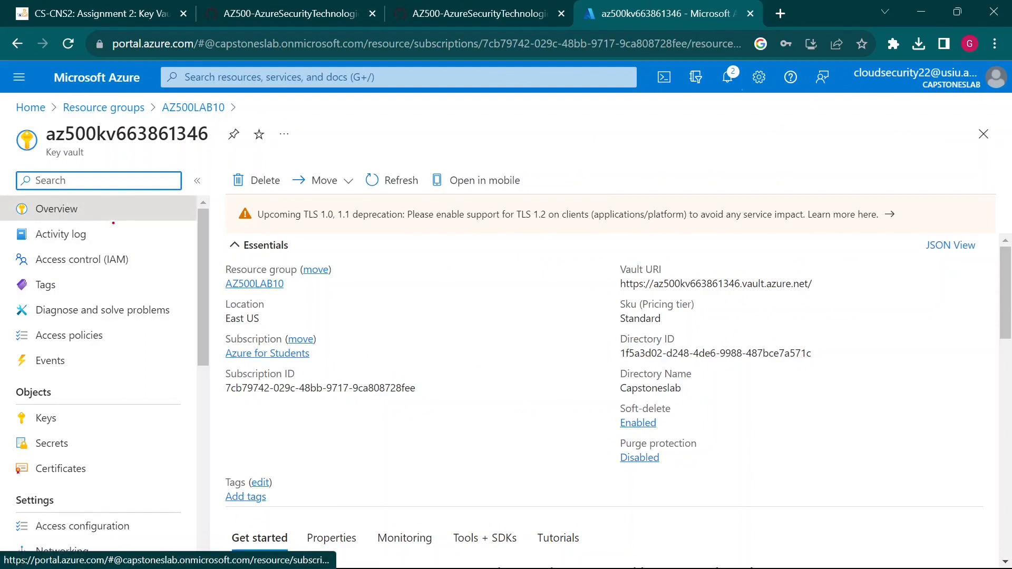
left_click_drag(107, 216, 199, 306)
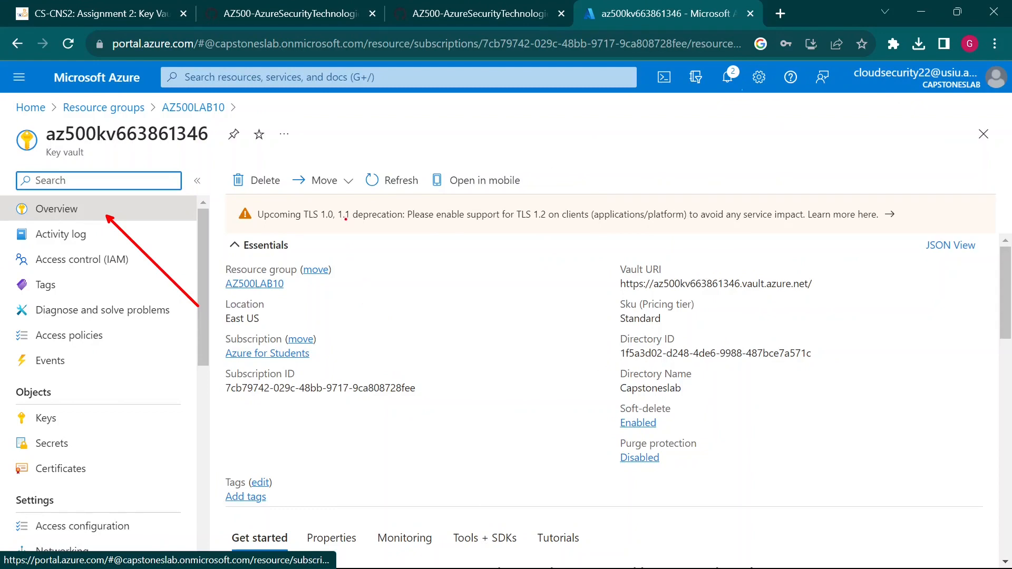
left_click(517, 14)
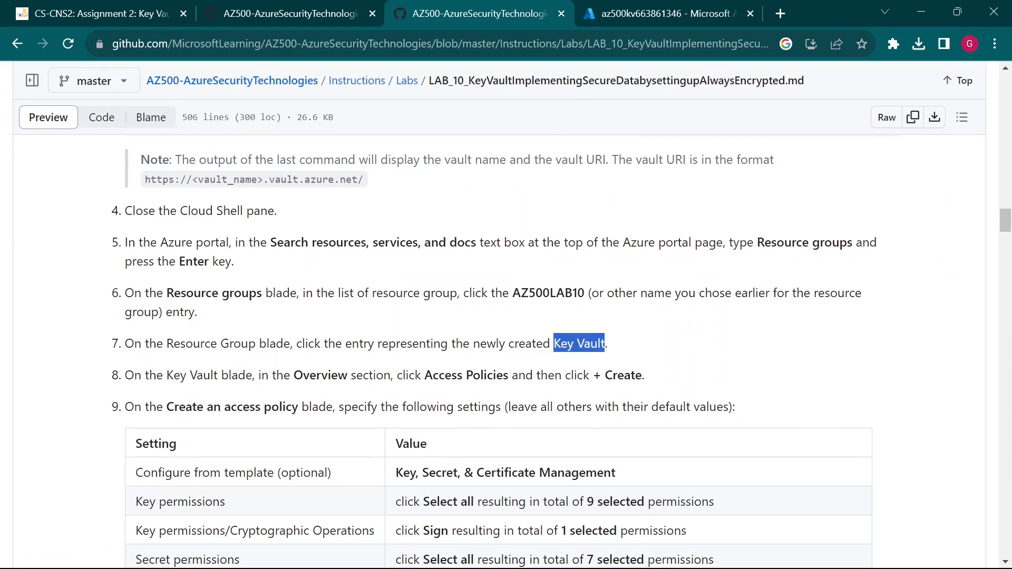
left_click(665, 10)
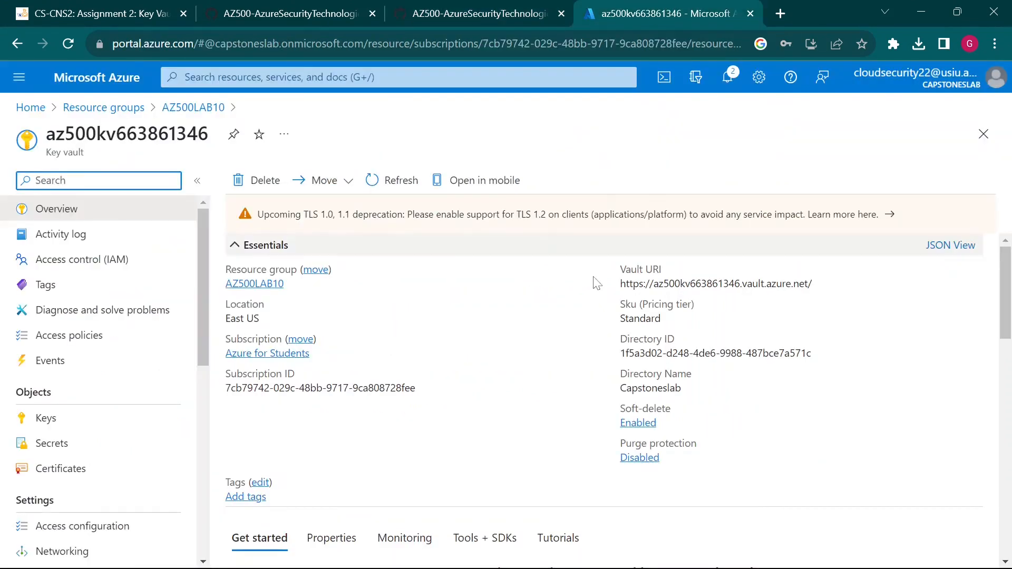
scroll(467, 397, "down", 3)
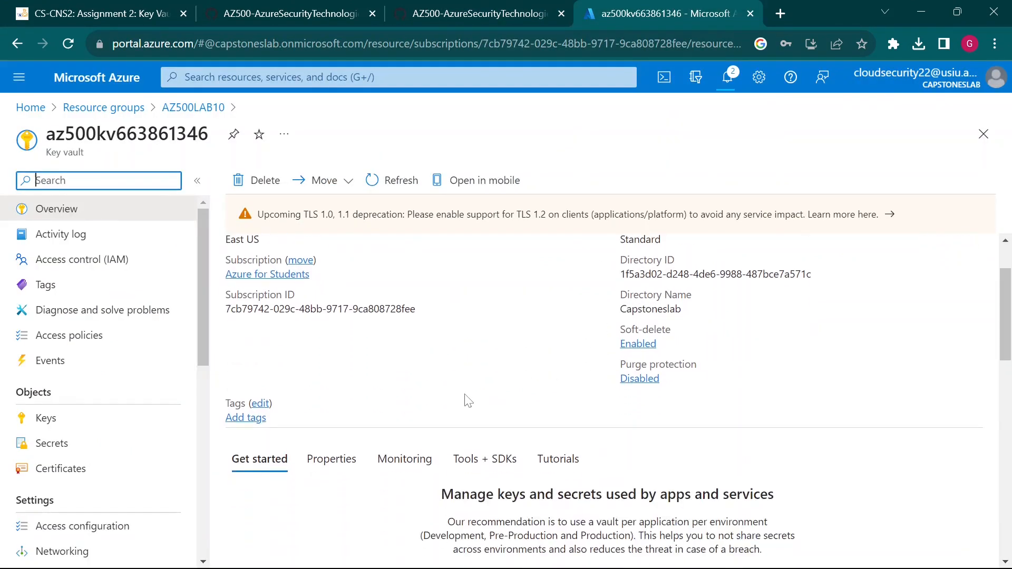
scroll(467, 400, "up", 2)
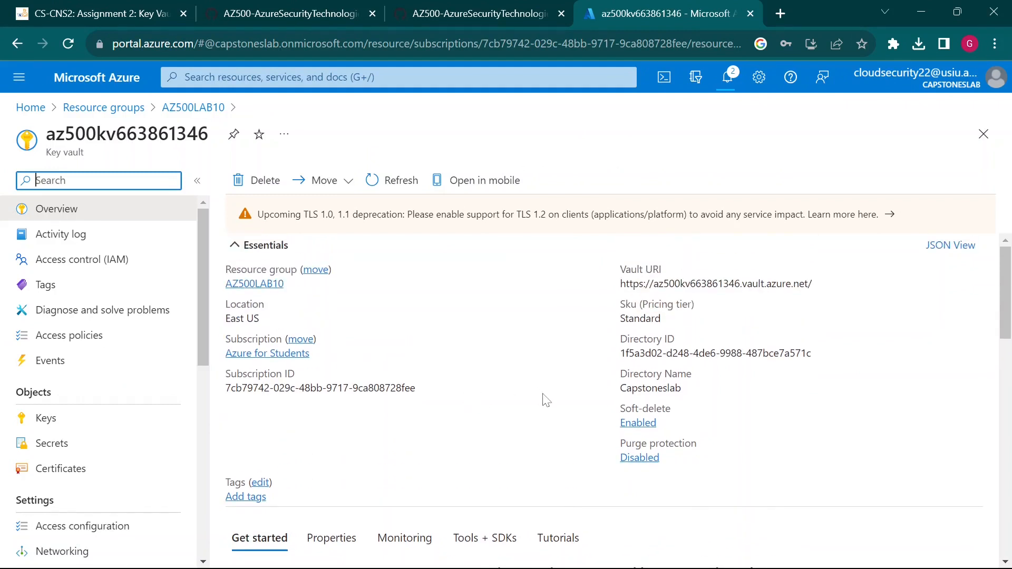
scroll(544, 401, "down", 3)
scroll(544, 401, "down", 6)
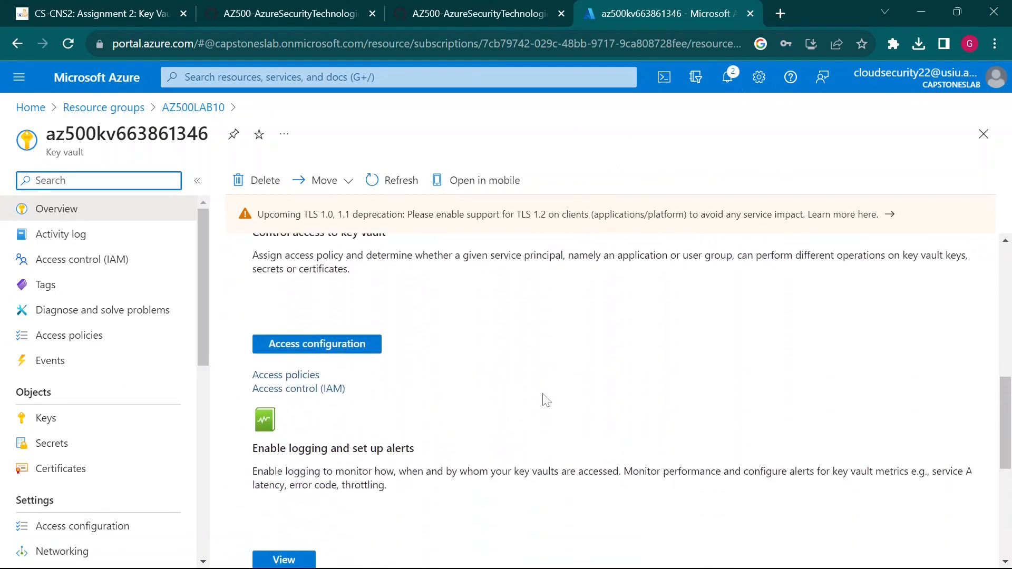
scroll(546, 400, "down", 5)
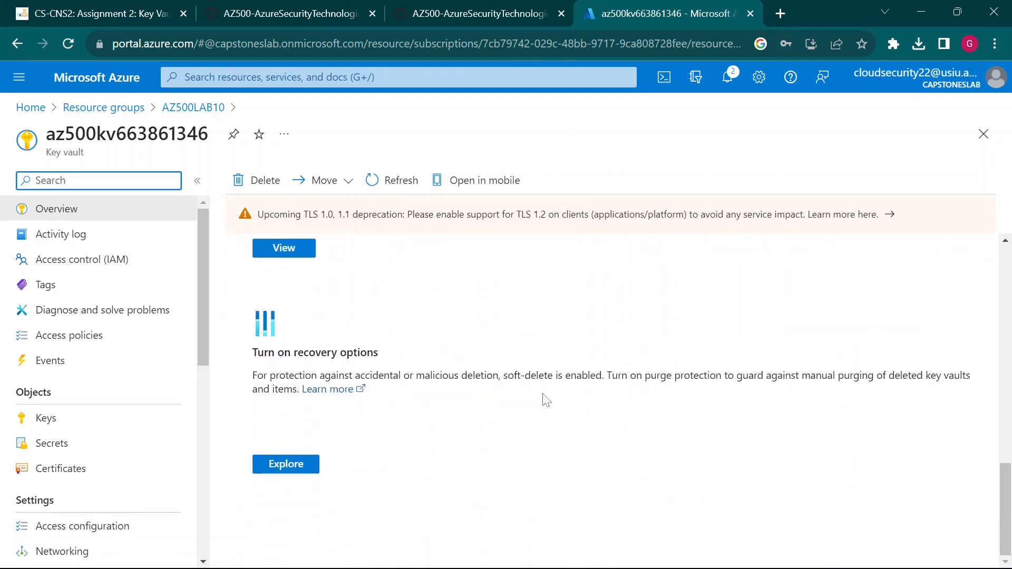
scroll(546, 400, "up", 5)
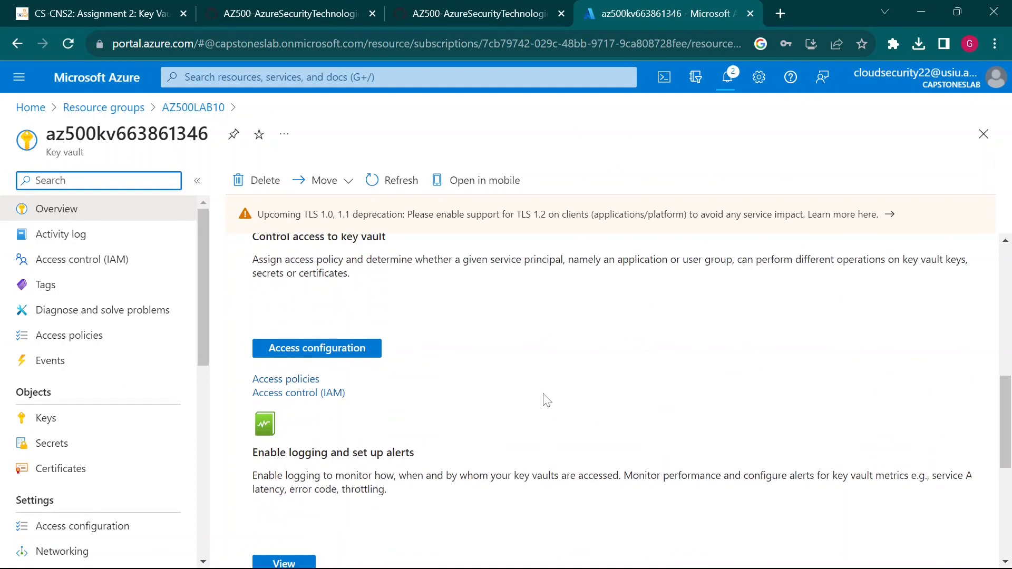
- Find 'access poli' on the Overview to locate the access policy section, then close the find bar
key("ctrl+f")
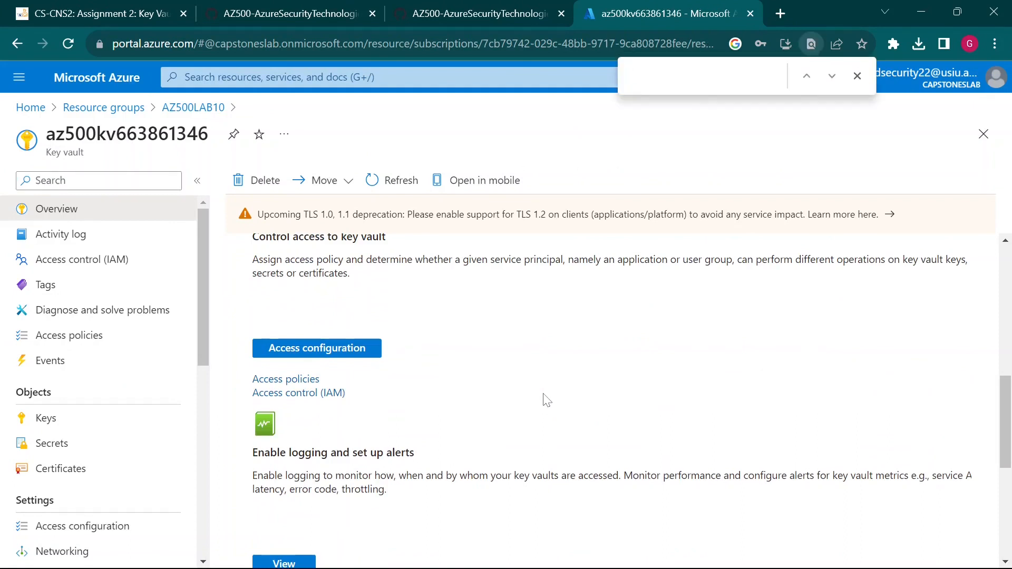
type("access")
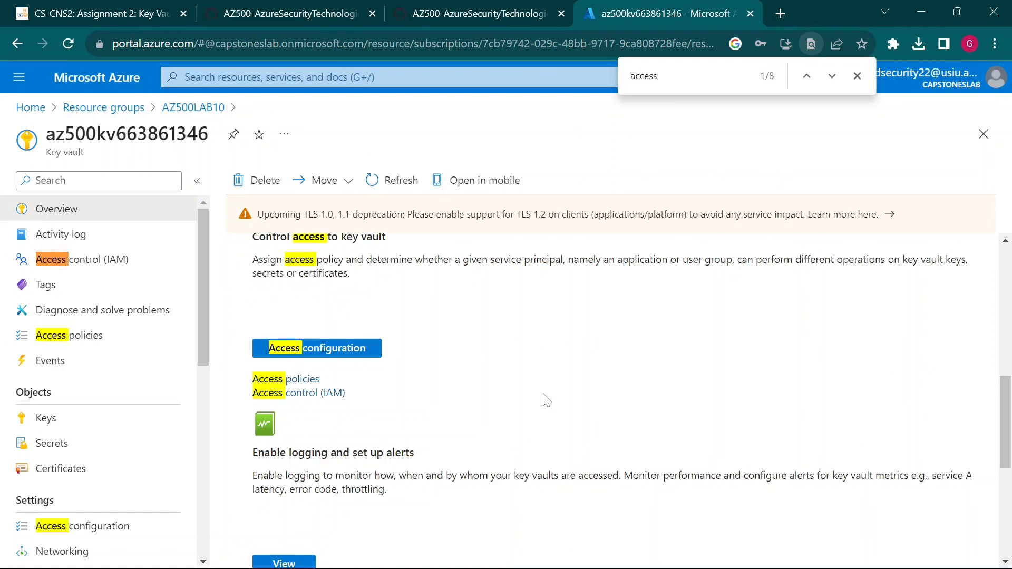
type(" p-ol")
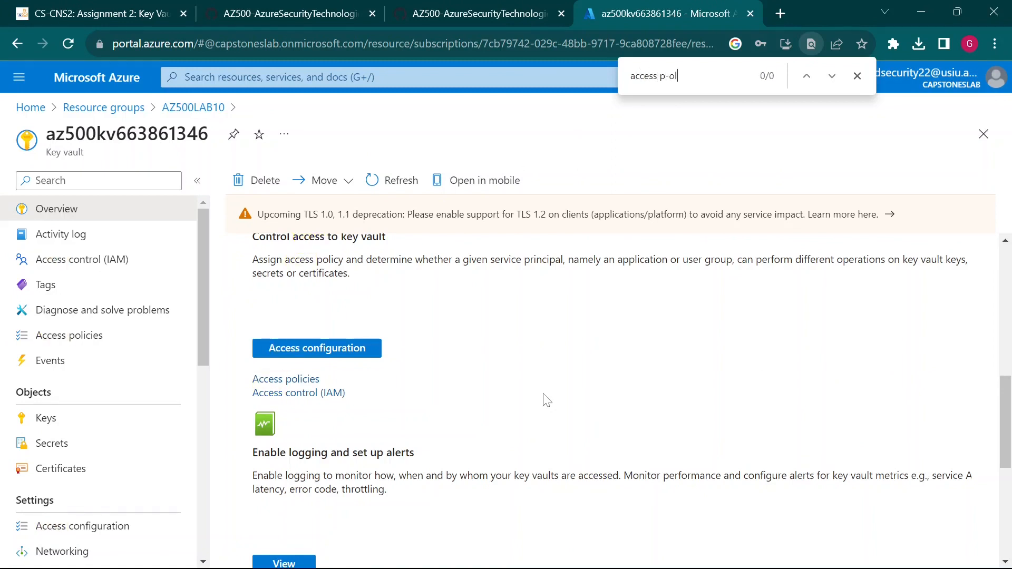
key("BackSpace")
key("BackSpace")
key("BackSpace")
type("oli")
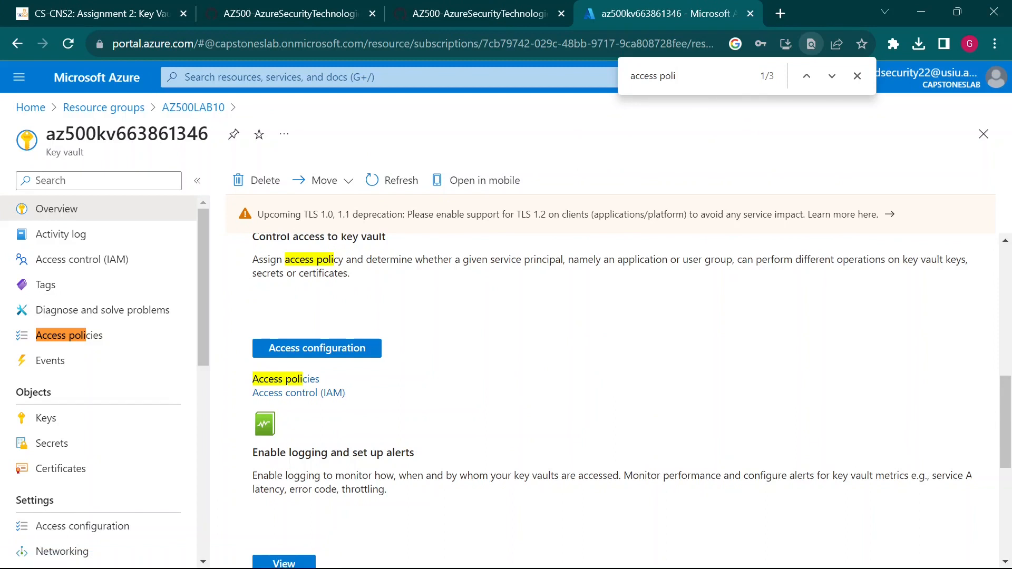
left_click_drag(285, 259, 351, 259)
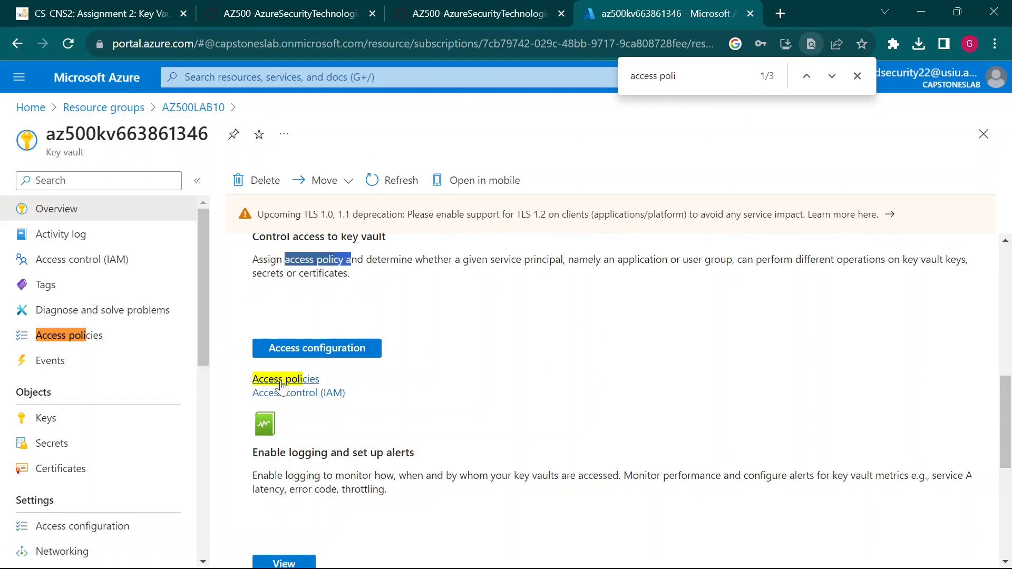
left_click(509, 430)
scroll(509, 431, "up", 3)
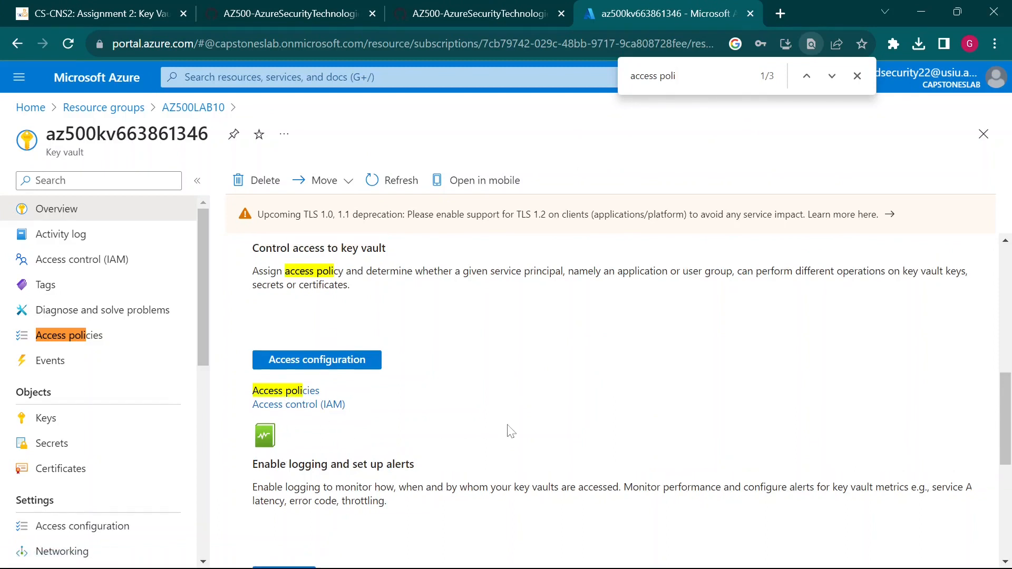
scroll(509, 430, "down", 2)
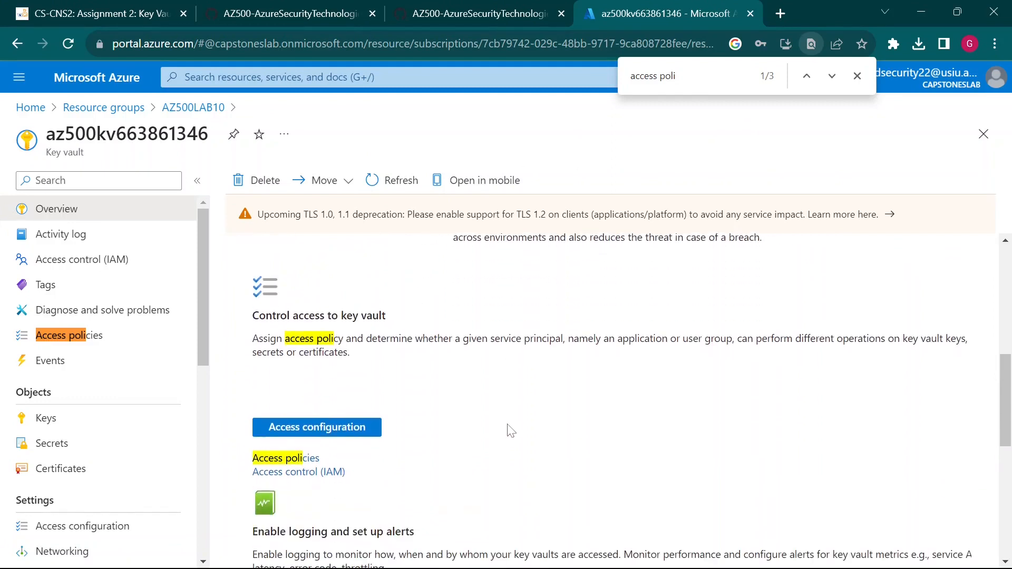
scroll(363, 433, "down", 2)
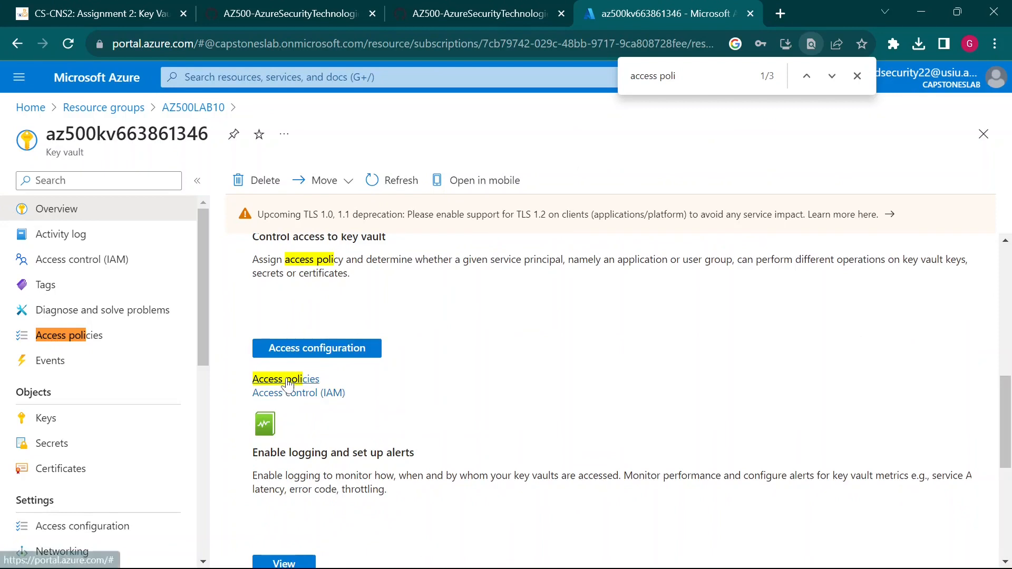
left_click(865, 74)
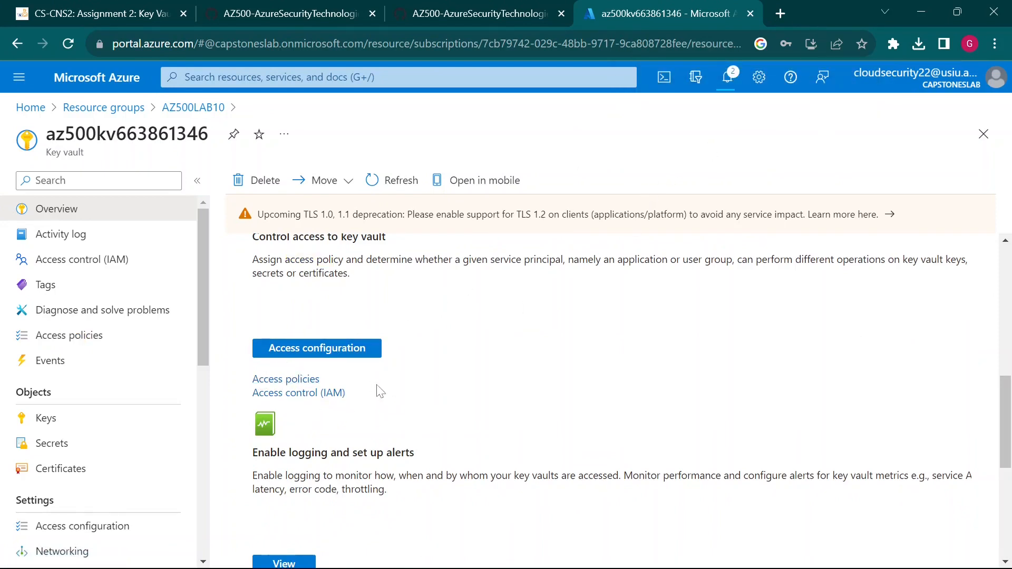
- Annotate the Access policies and Access control (IAM) options, then open the vault's Access policies
scroll(388, 393, "down", 1)
scroll(388, 394, "down", 1)
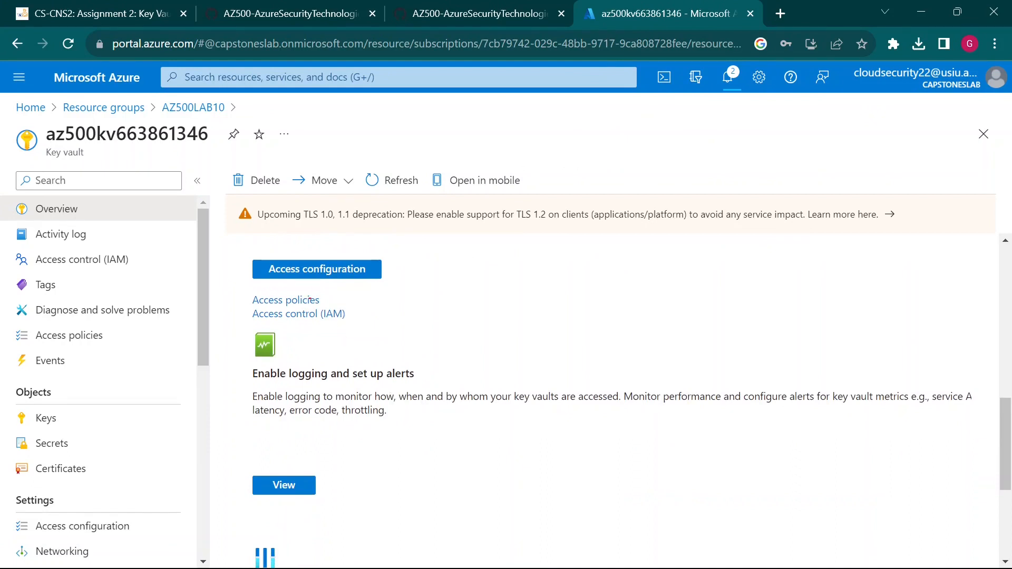
mouse_move(236, 246)
left_mouse_down()
mouse_move(452, 370)
mouse_move(460, 332)
mouse_move(616, 340)
left_mouse_up()
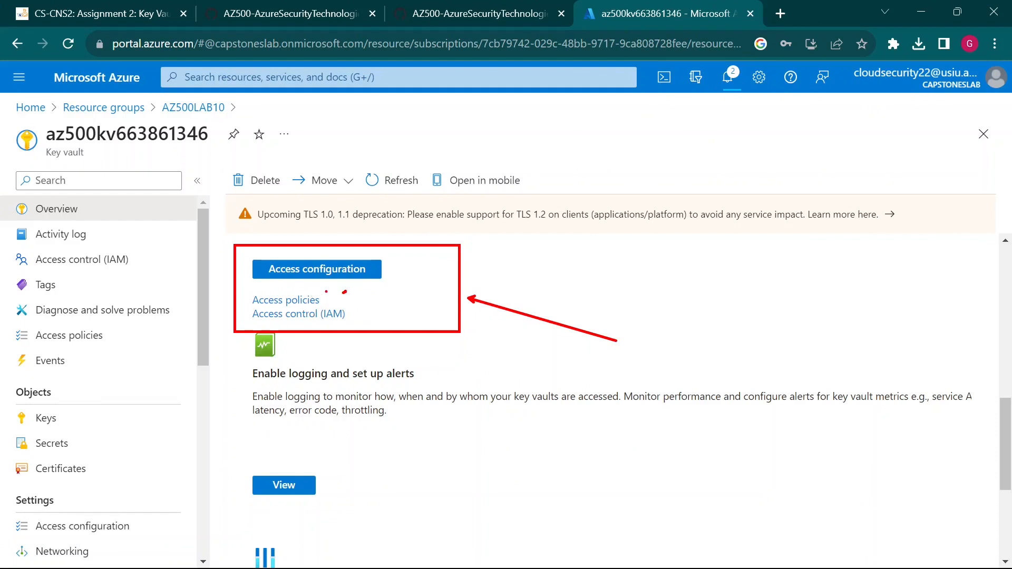
left_click_drag(325, 298, 340, 292)
left_click_drag(355, 315, 385, 316)
key("Escape")
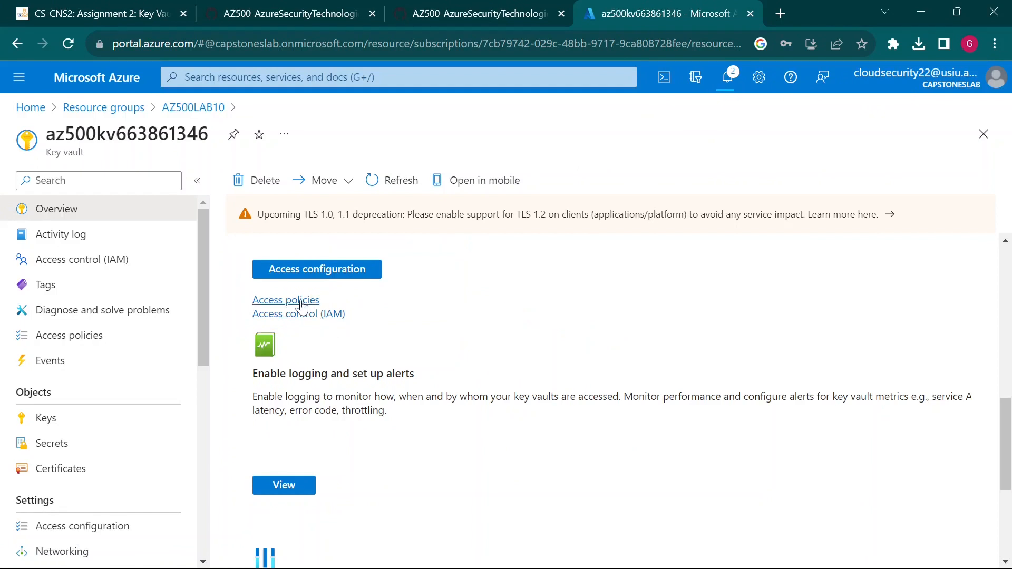
left_click(310, 302)
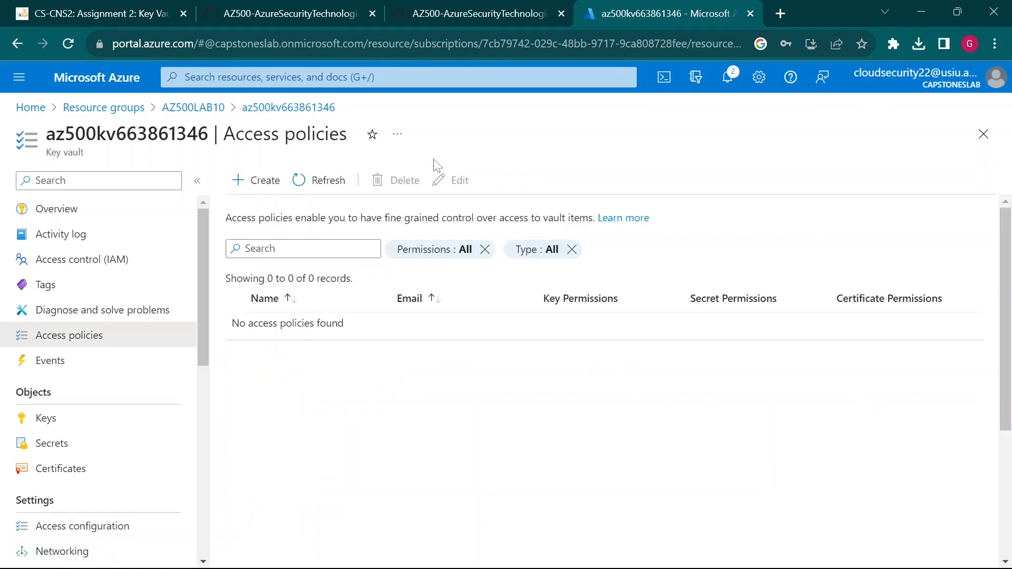
- Check the lab's access-policy steps, then mark the + Create button on the empty Access policies page
left_click(486, 12)
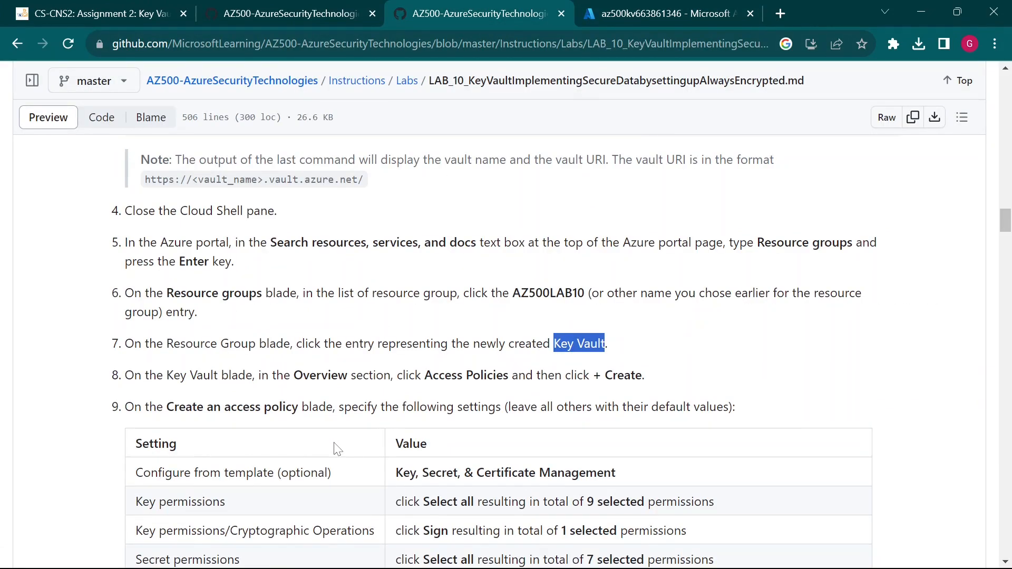
scroll(337, 449, "down", 3)
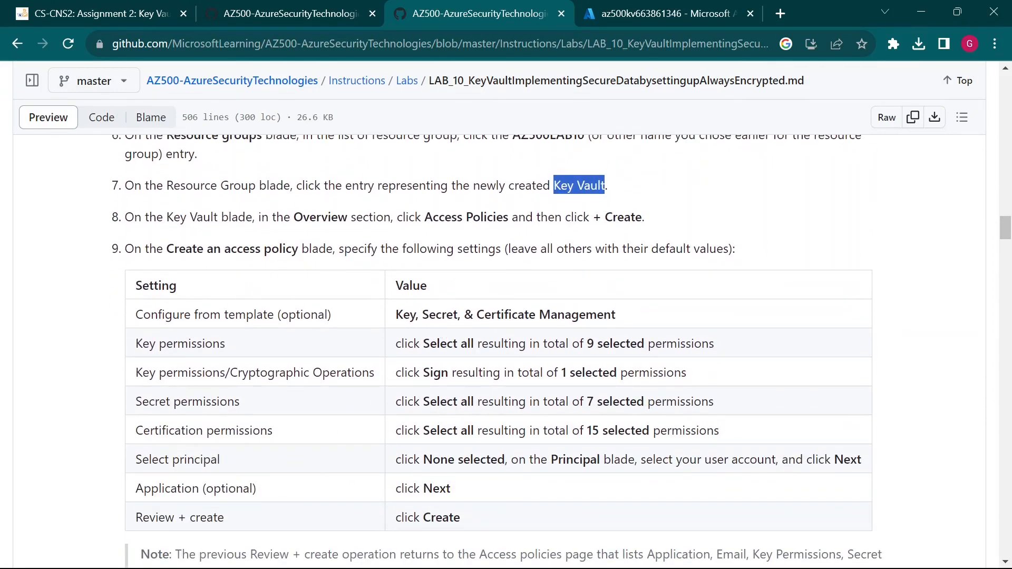
scroll(163, 276, "down", 2)
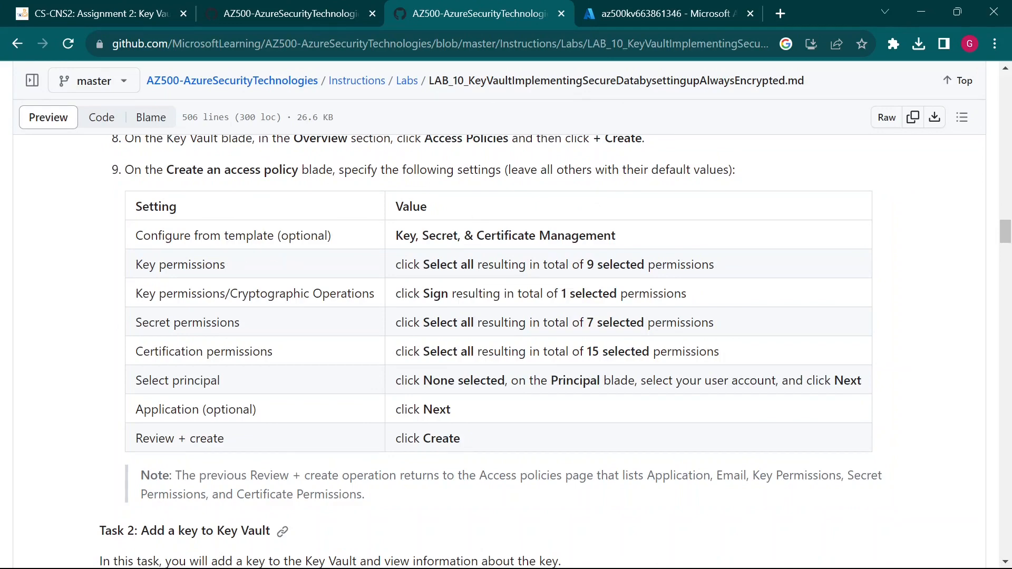
left_click(648, 13)
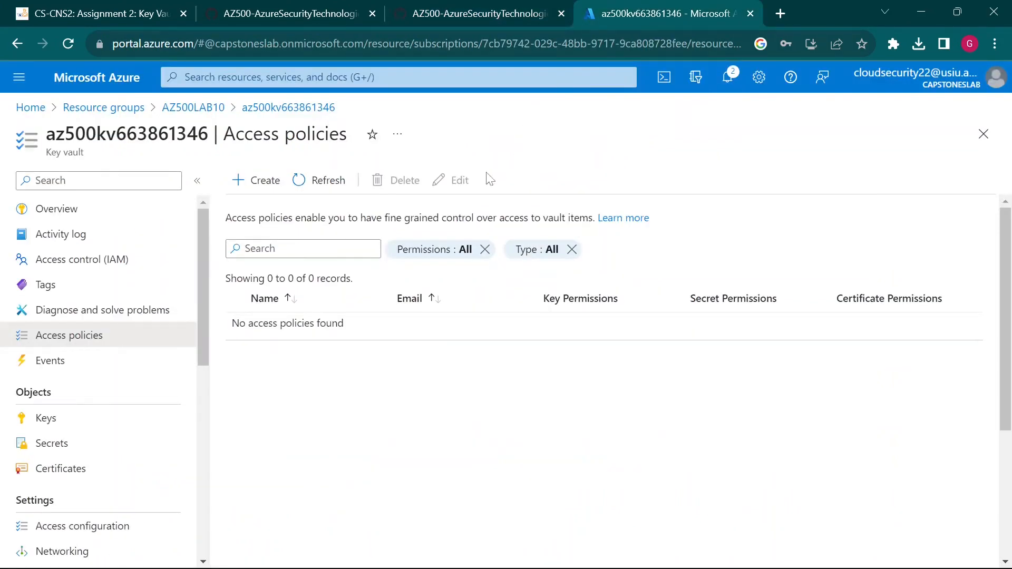
left_click(474, 14)
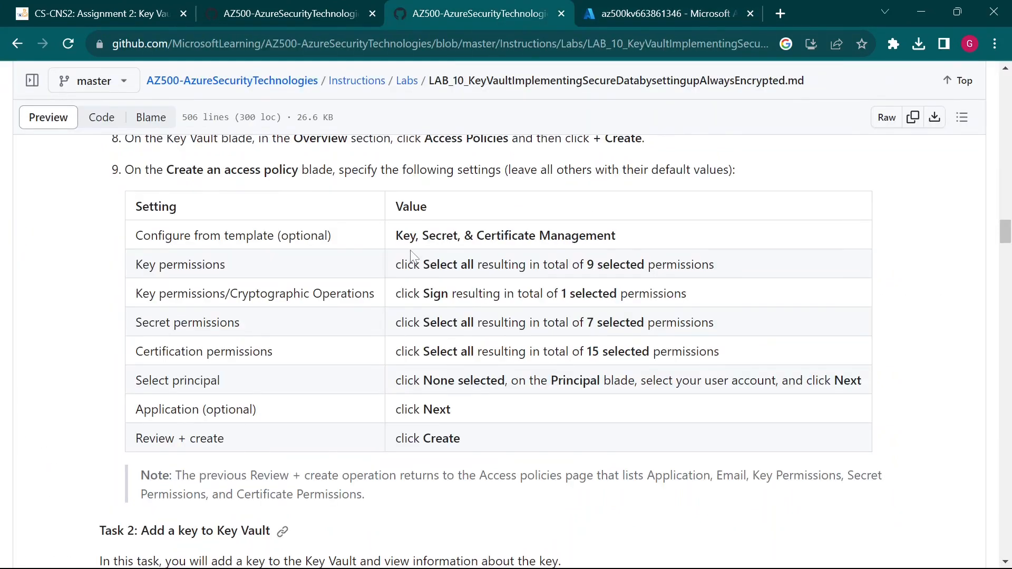
scroll(412, 256, "up", 2)
left_click(665, 13)
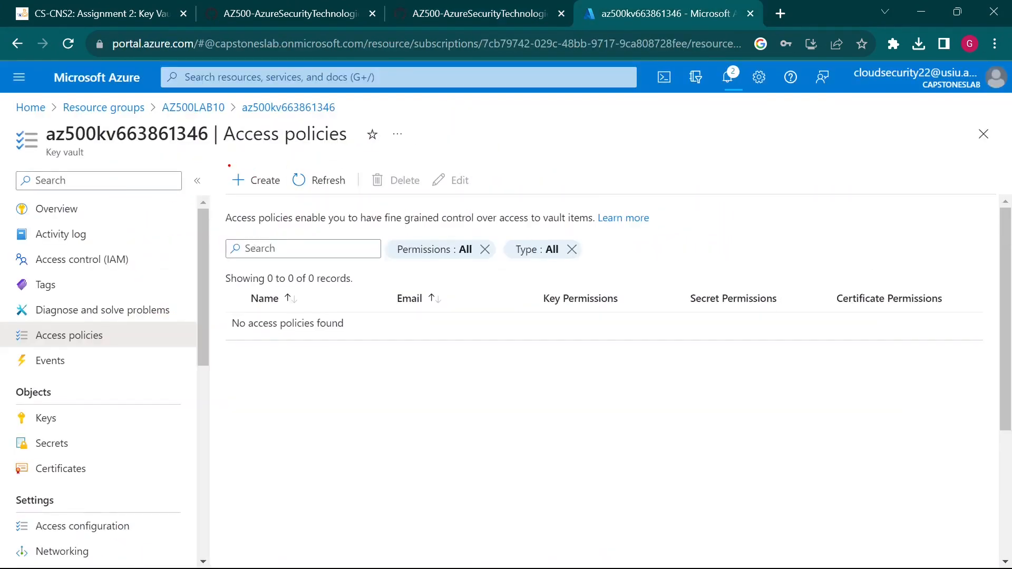
mouse_move(230, 166)
left_mouse_down()
mouse_move(278, 186)
mouse_move(315, 241)
left_mouse_up()
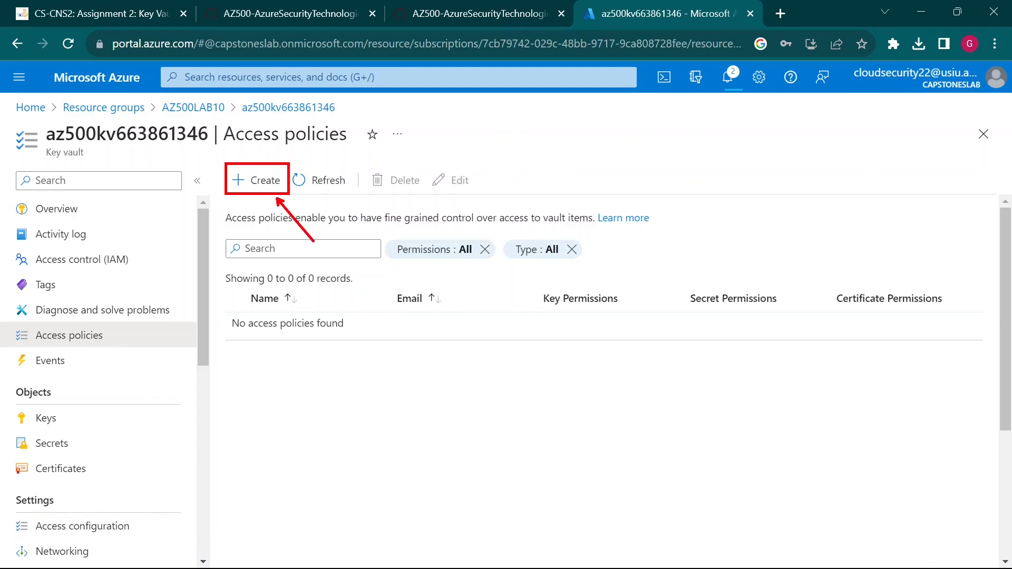
- Open the Create an access policy form, checking it against the lab instructions
left_click(266, 186)
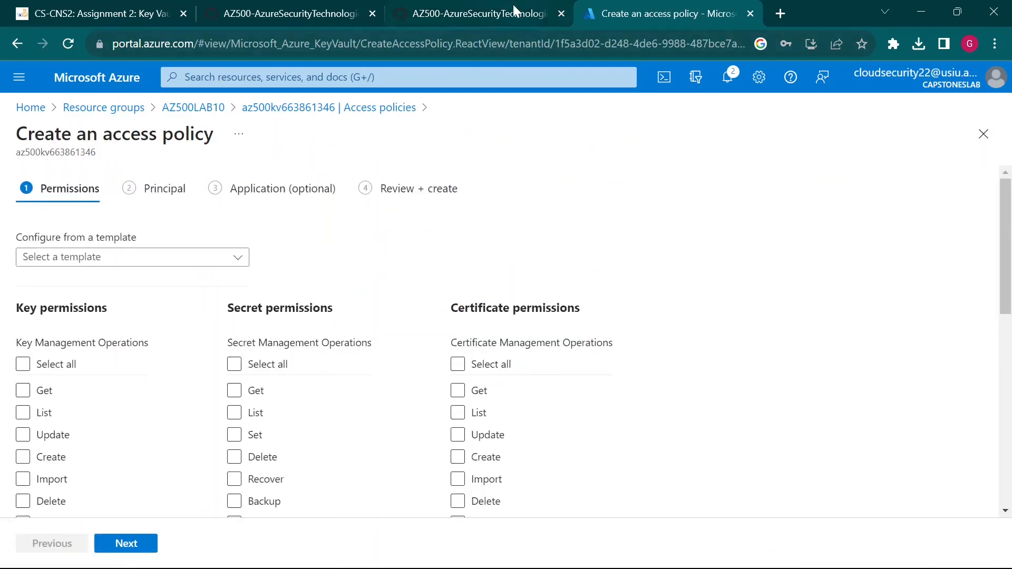
left_click(515, 12)
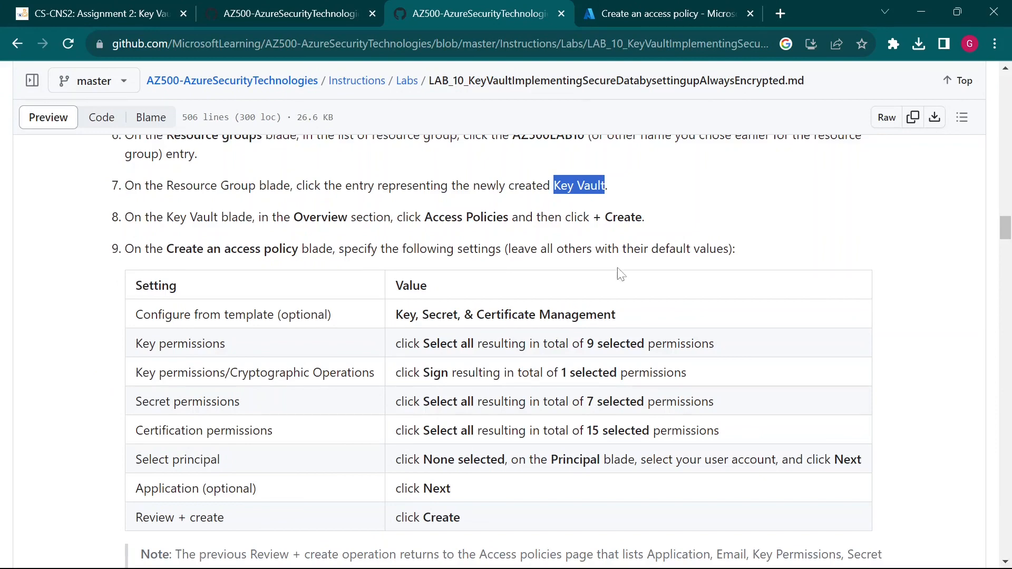
left_click(621, 13)
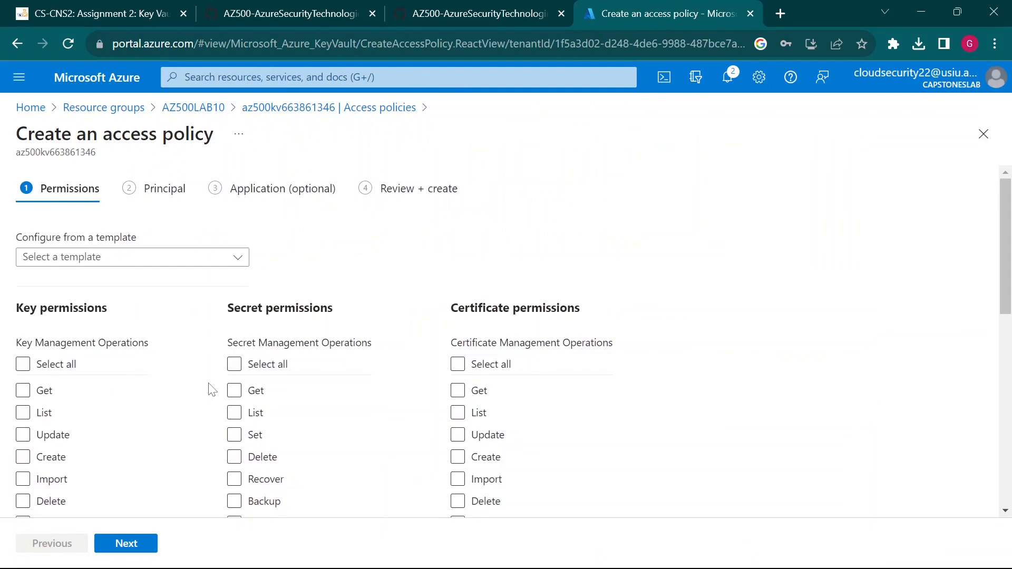
scroll(210, 390, "down", 8)
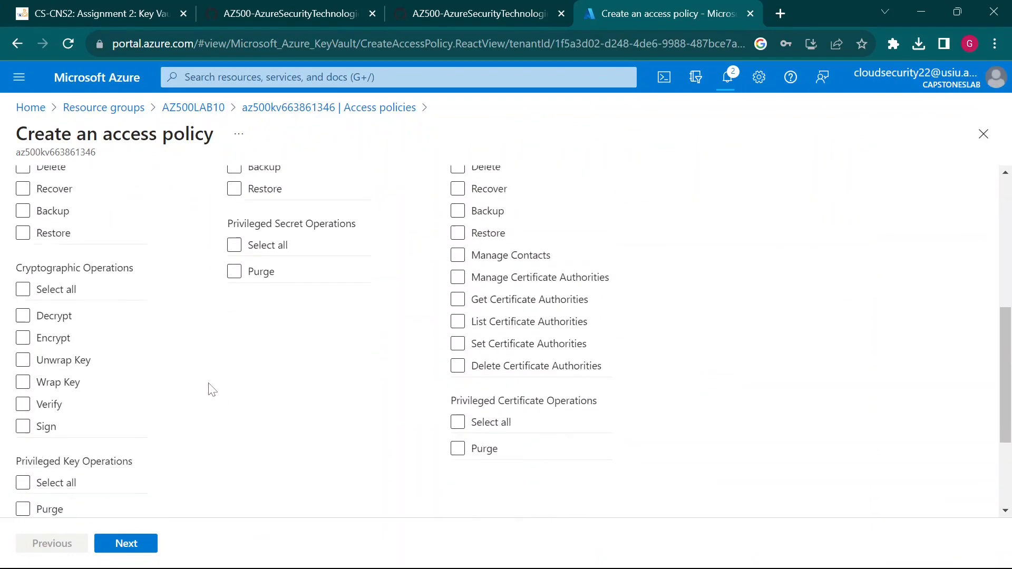
scroll(211, 390, "down", 2)
scroll(211, 390, "up", 10)
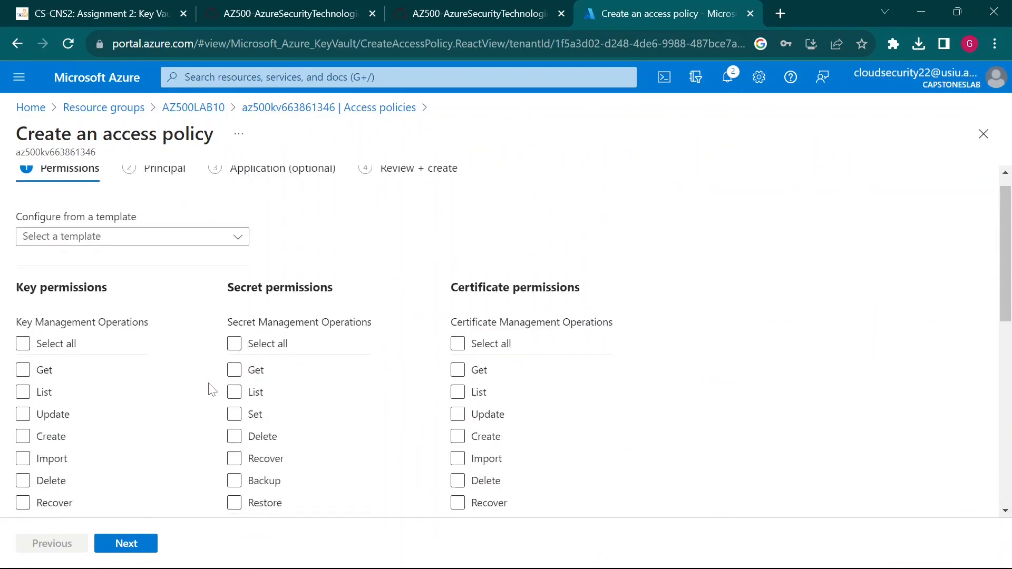
- Find 'configure' on the form and annotate the Configure from a template setting
key("ctrl+f")
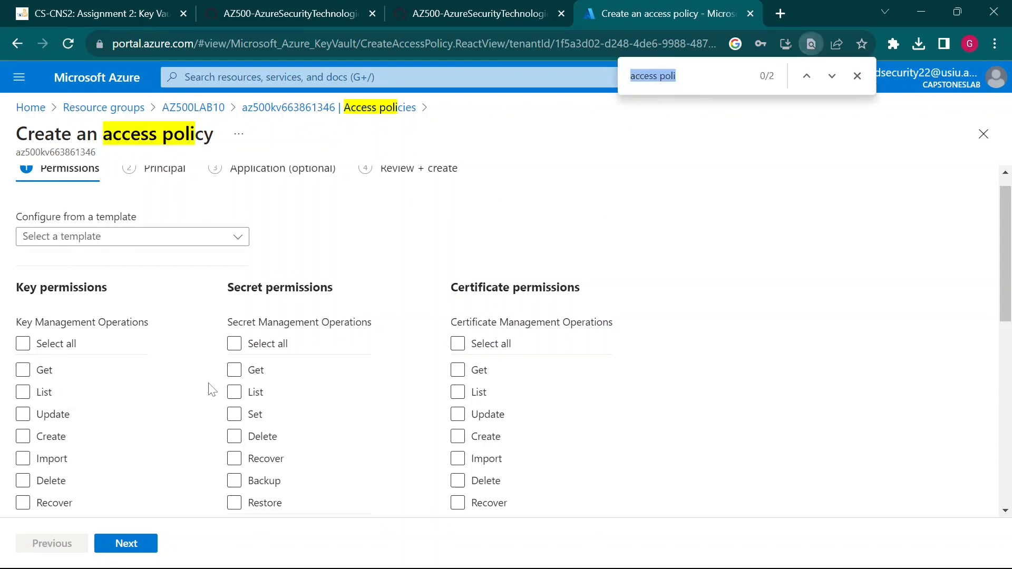
type("configure")
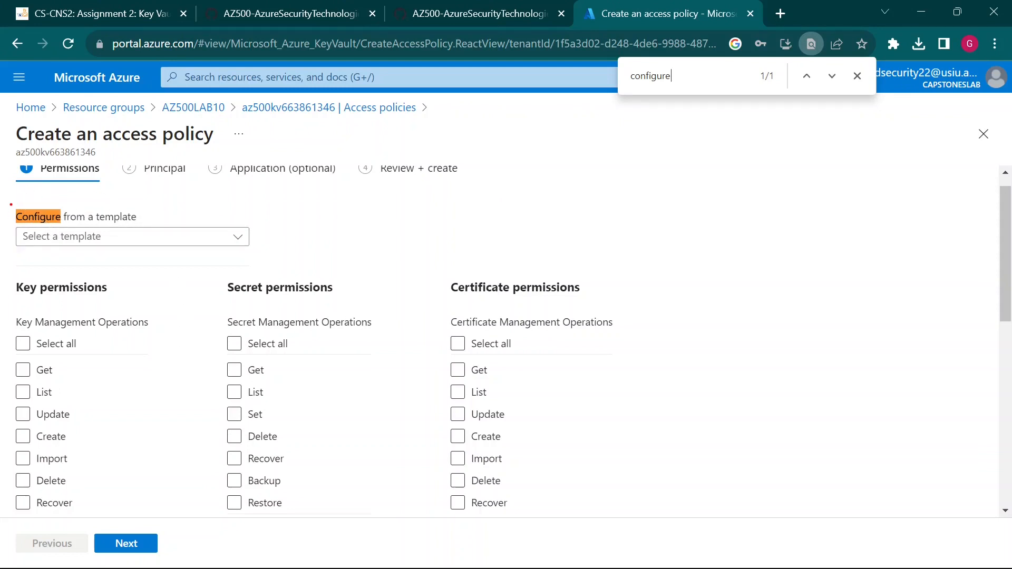
left_click_drag(10, 204, 203, 226)
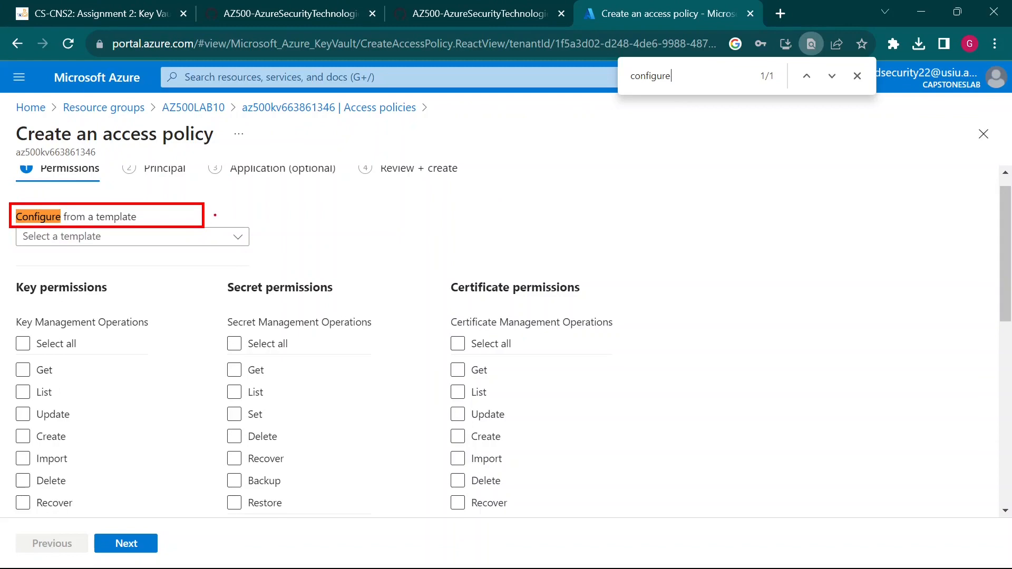
left_click_drag(283, 199, 227, 218)
left_click(474, 13)
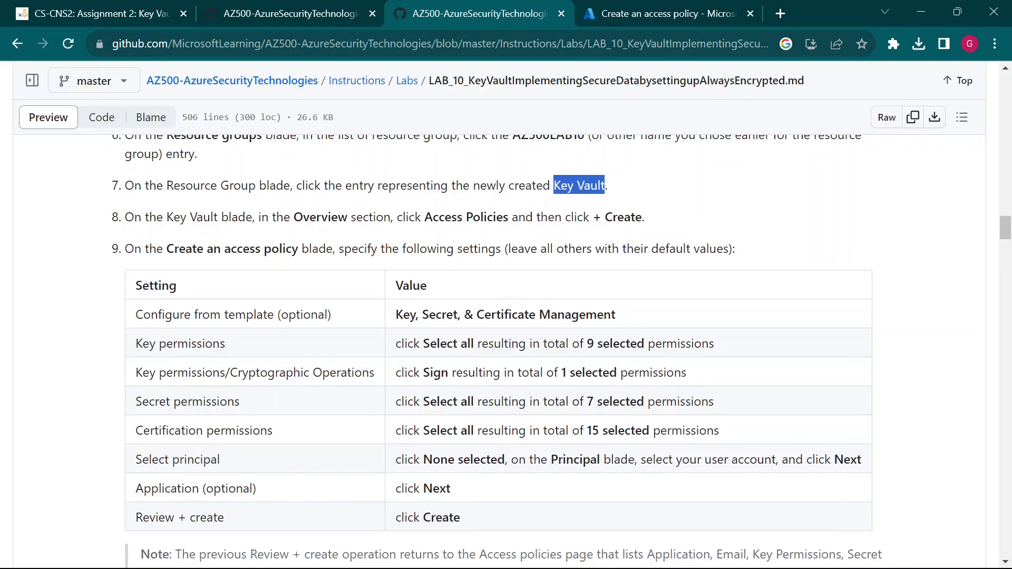
left_click(664, 13)
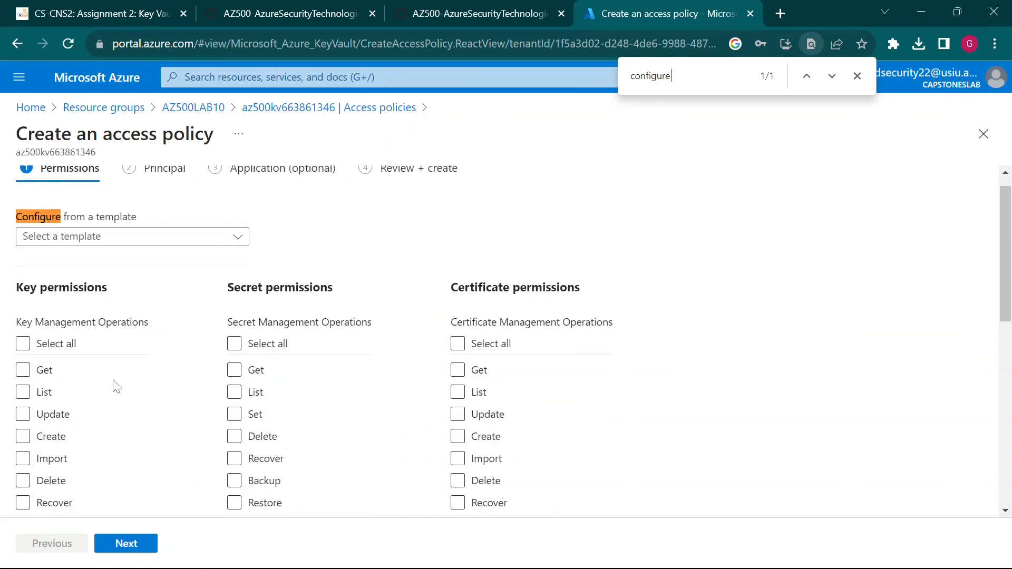
scroll(116, 386, "down", 9)
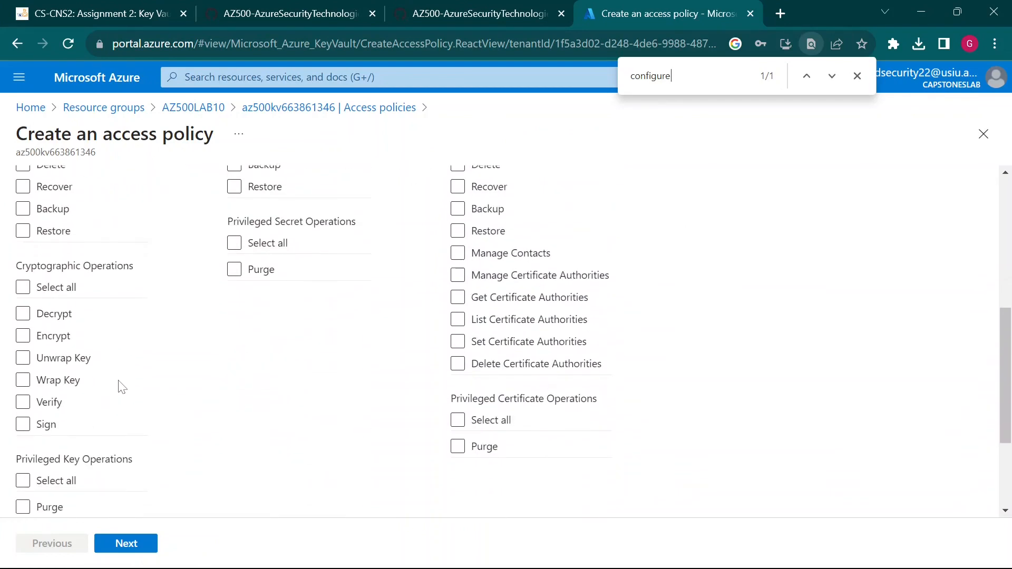
scroll(120, 386, "up", 10)
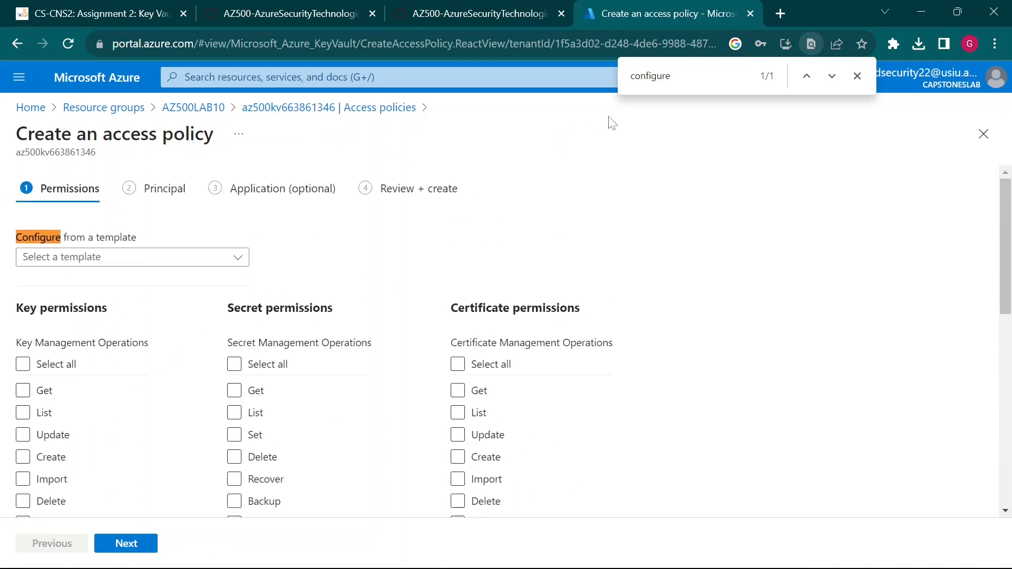
- Apply the Key, Secret, & Certificate Management permission template
left_click(858, 76)
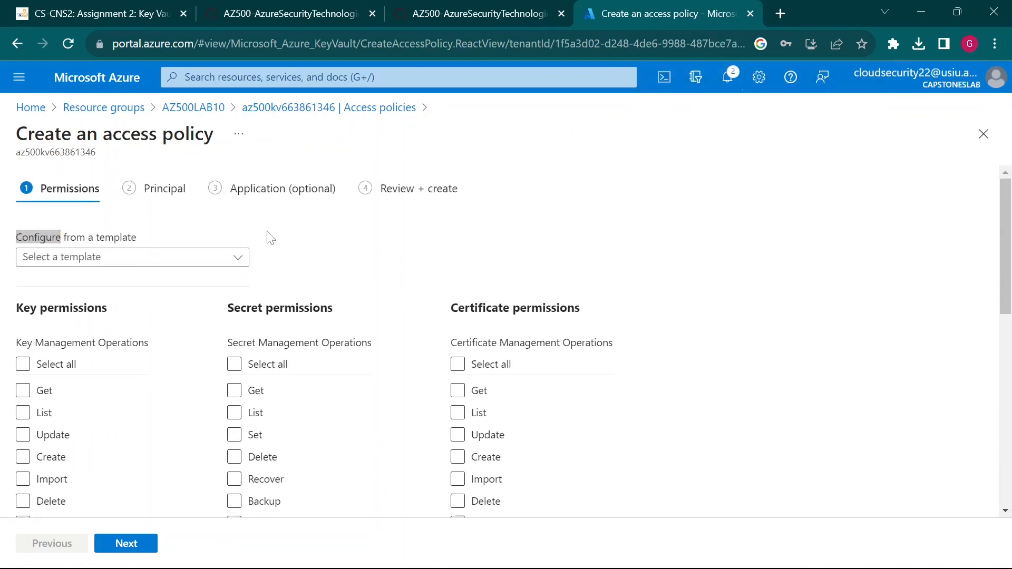
left_click(233, 260)
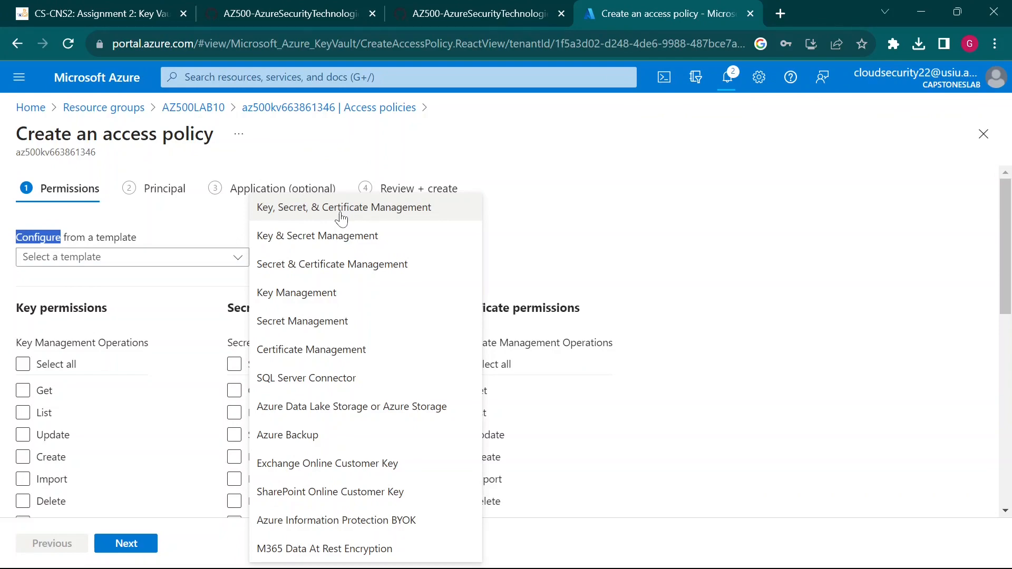
left_click(341, 218)
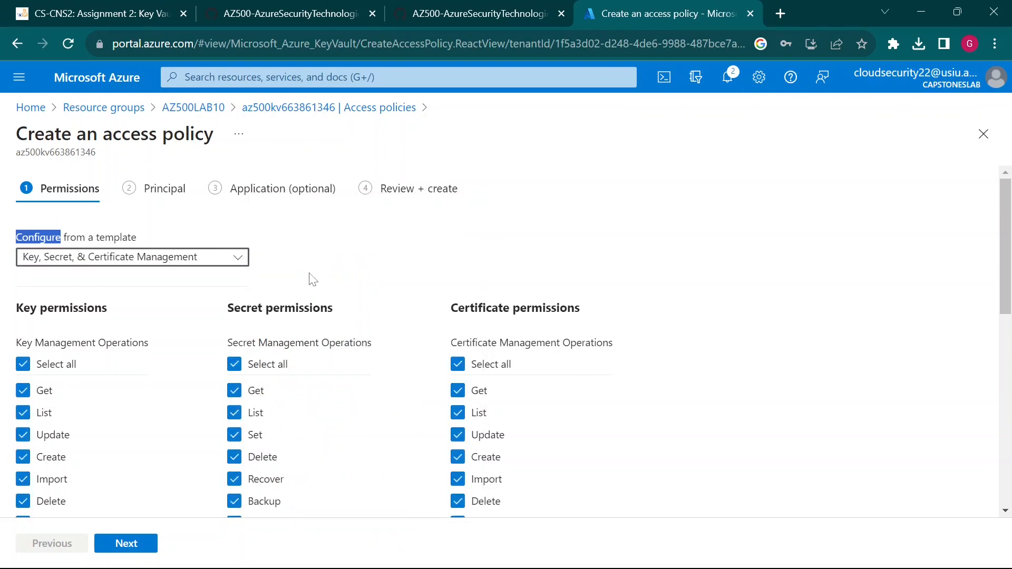
- Confirm all nine key permissions are checked, matching the lab table's expected total
left_click(506, 13)
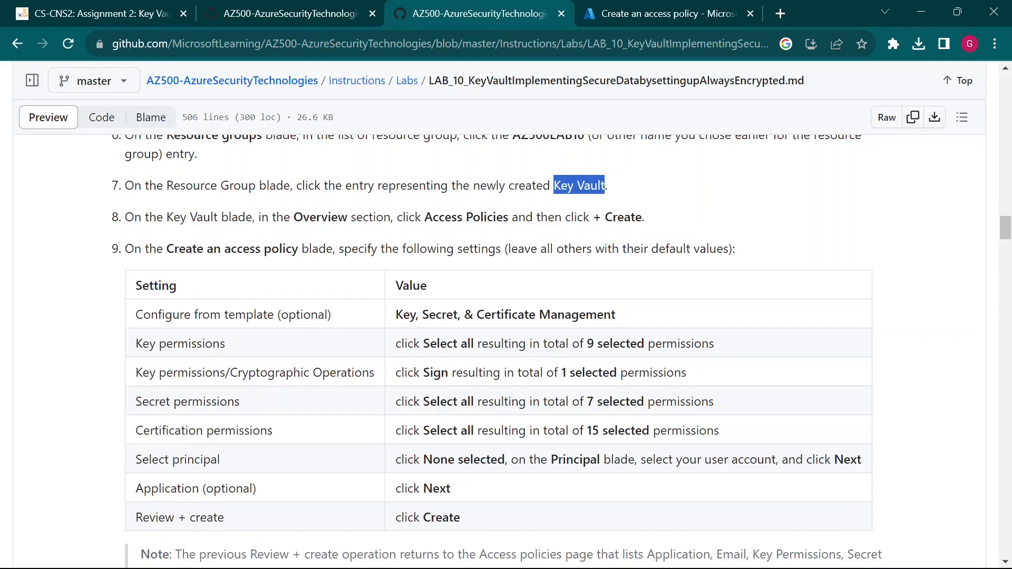
left_click_drag(548, 344, 714, 343)
left_click(685, 10)
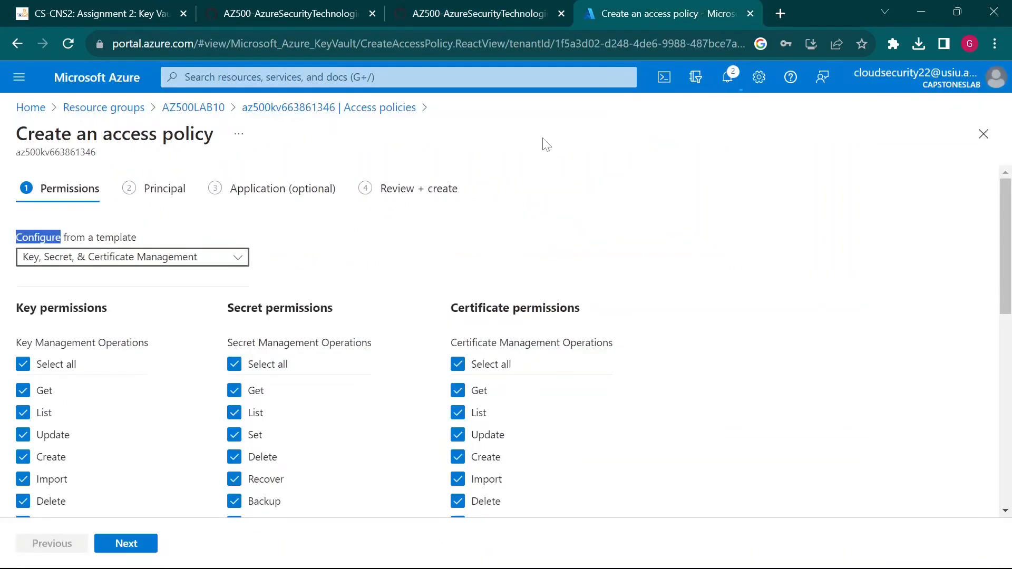
left_click(506, 10)
left_click(664, 12)
scroll(506, 343, "down", 1)
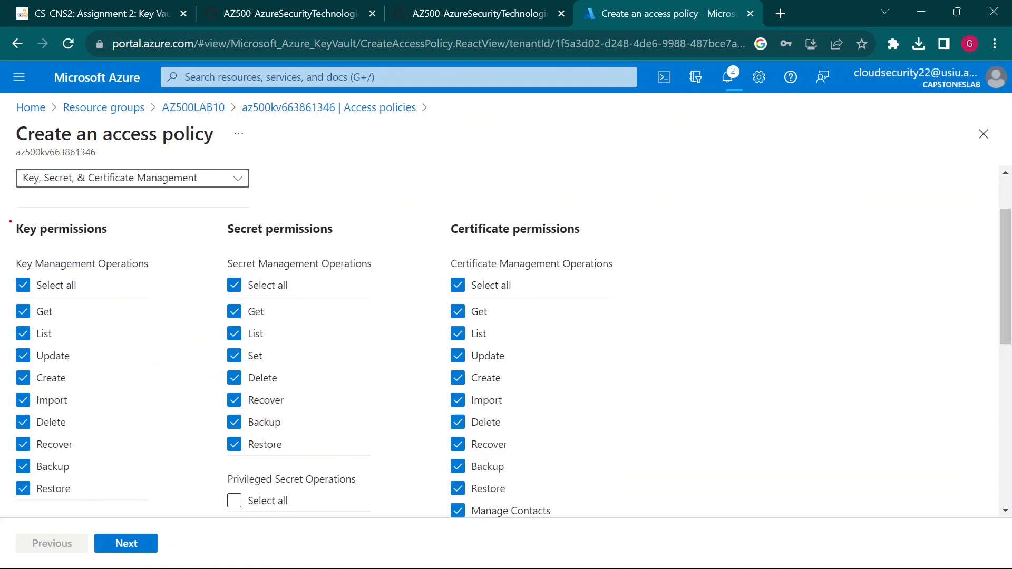
mouse_move(10, 209)
left_mouse_down()
mouse_move(143, 474)
mouse_move(152, 520)
left_mouse_up()
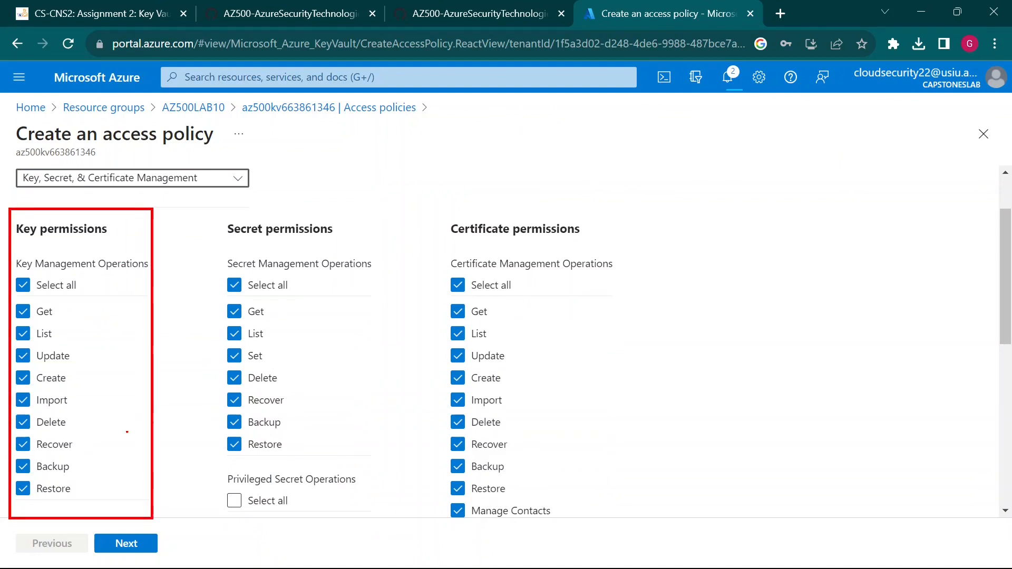
key("Escape")
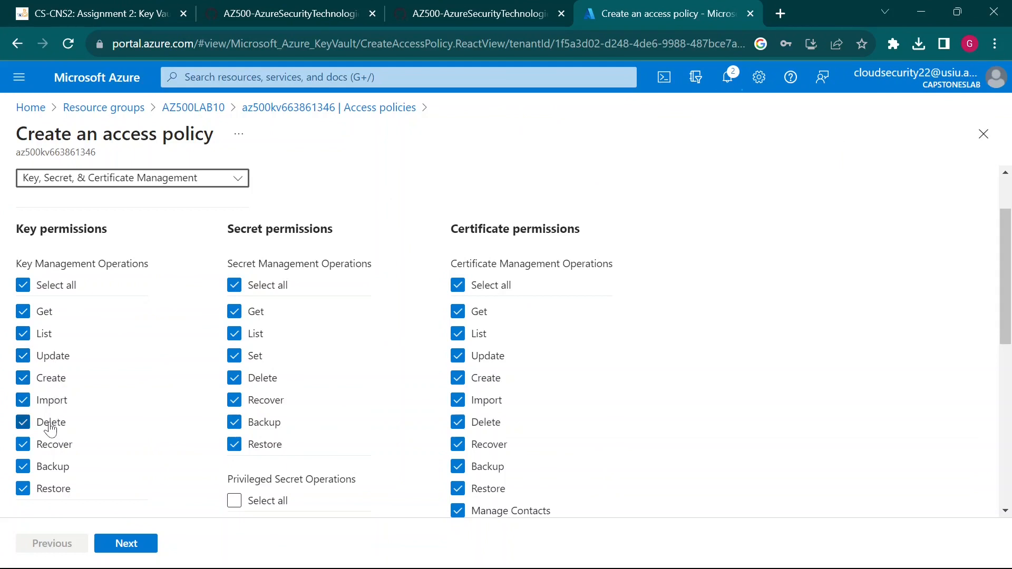
scroll(74, 459, "down", 2)
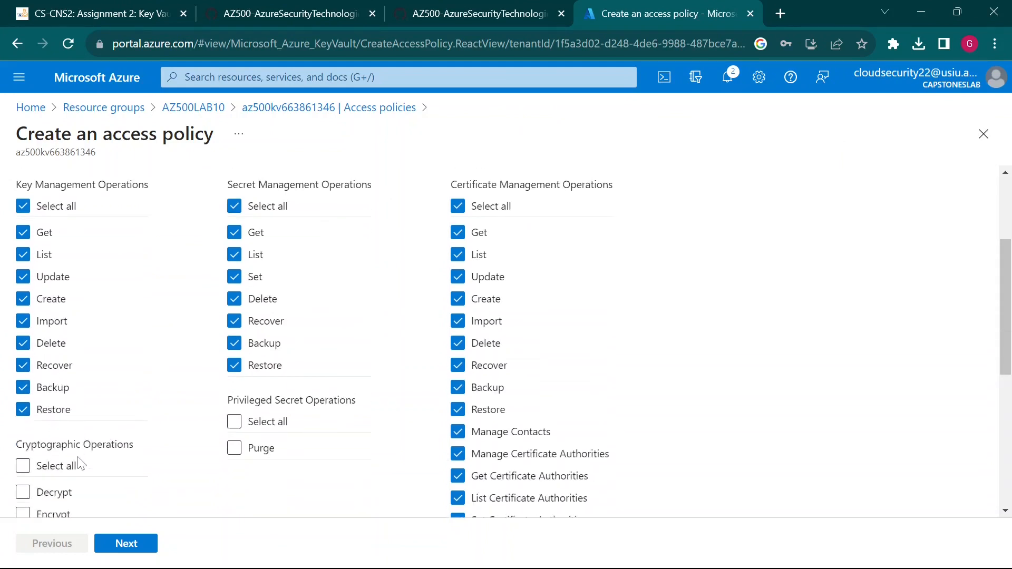
scroll(84, 459, "up", 1)
scroll(83, 458, "up", 1)
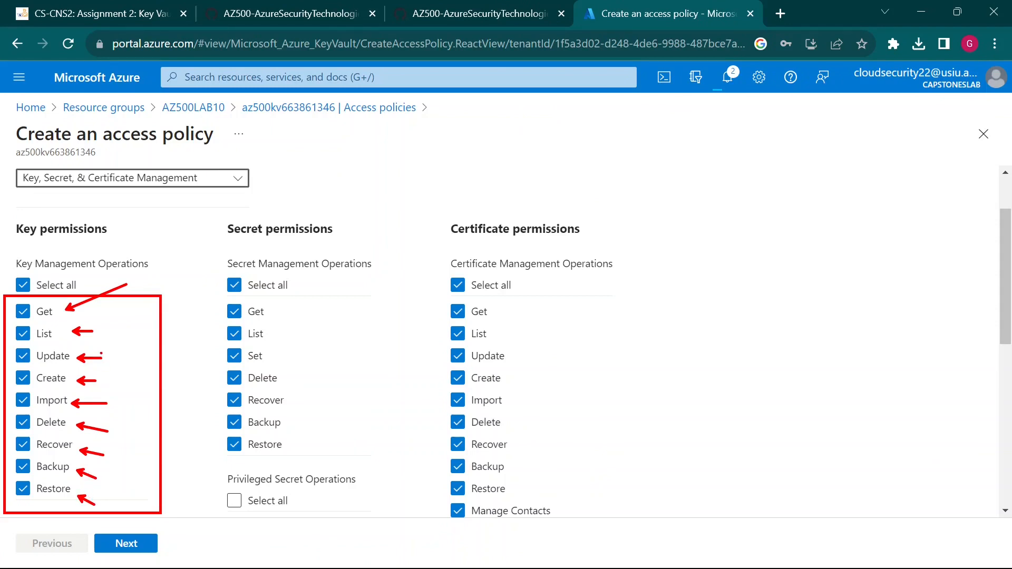
left_click(450, 17)
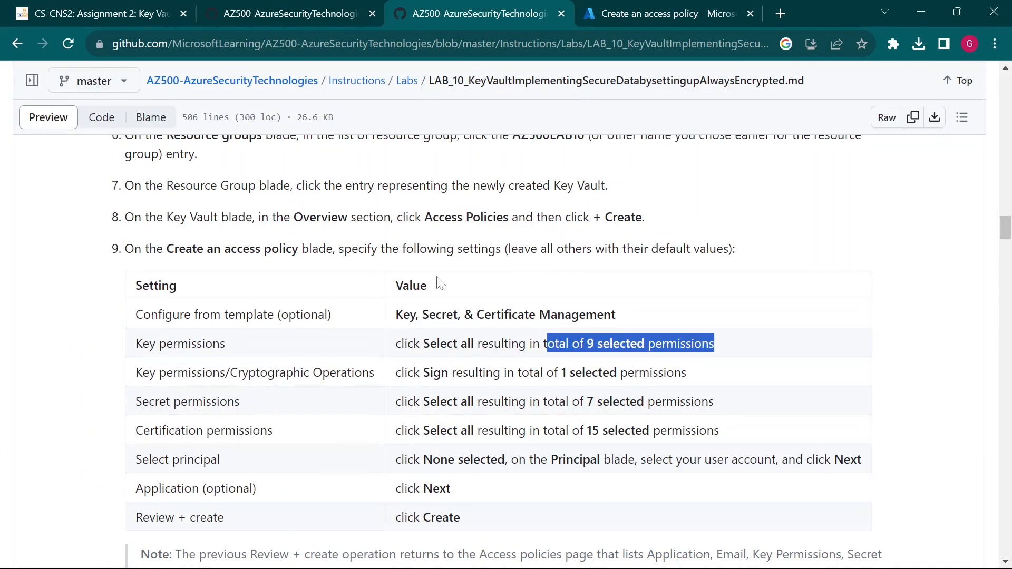
- Tick only Sign under Cryptographic Operations, as the lab table specifies
left_click(604, 10)
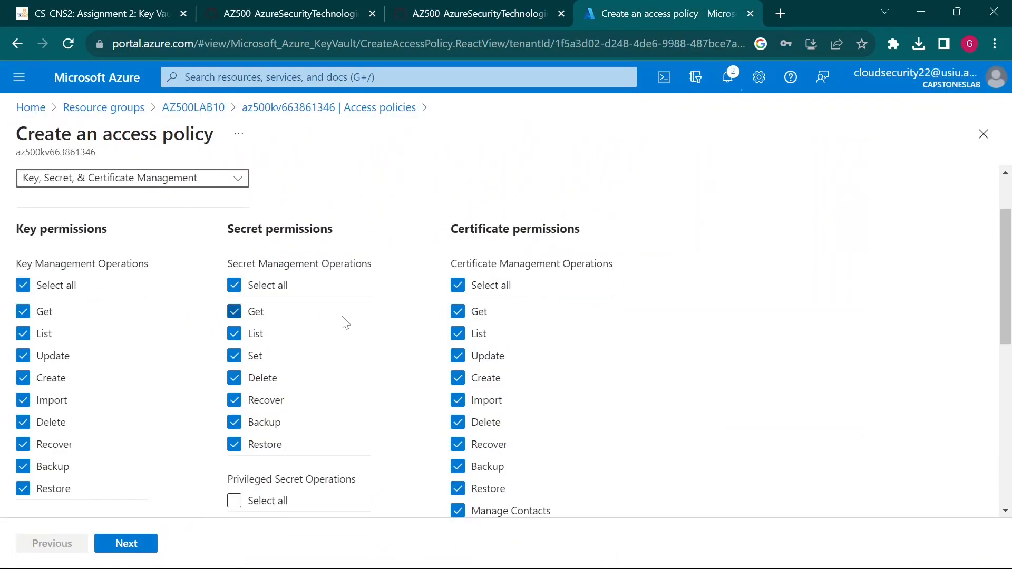
scroll(316, 352, "down", 3)
scroll(317, 352, "down", 1)
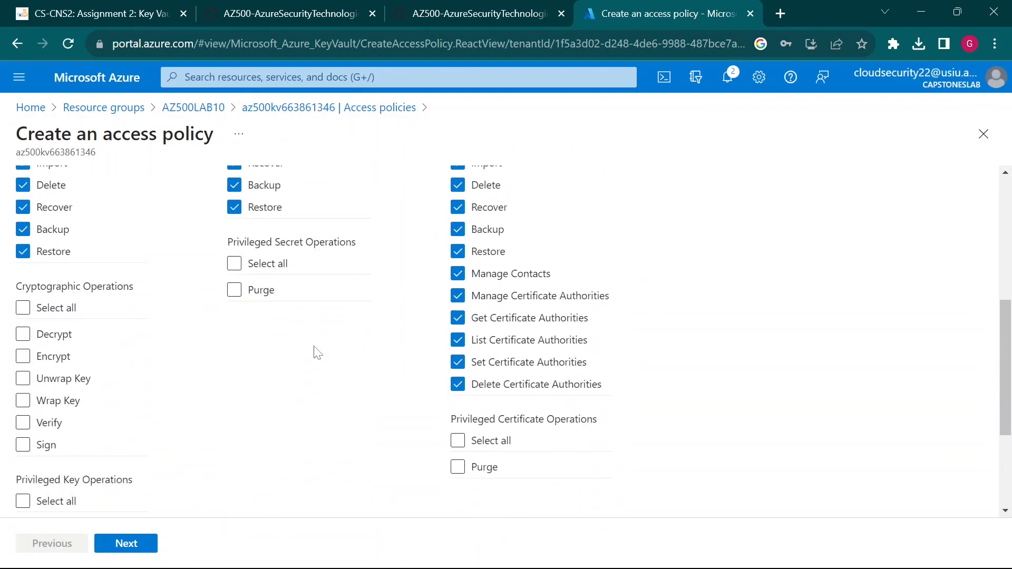
scroll(317, 352, "down", 3)
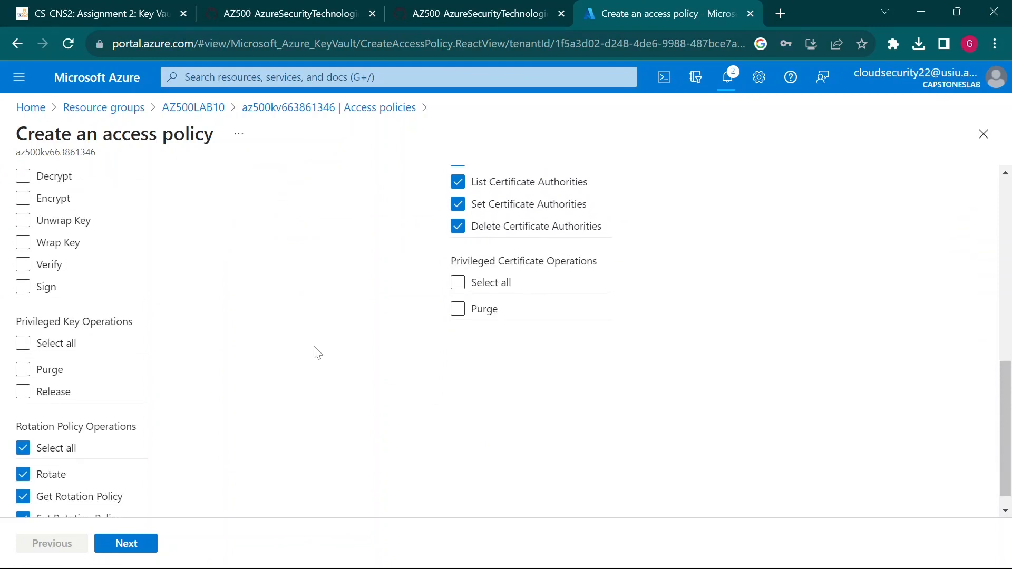
scroll(317, 352, "up", 3)
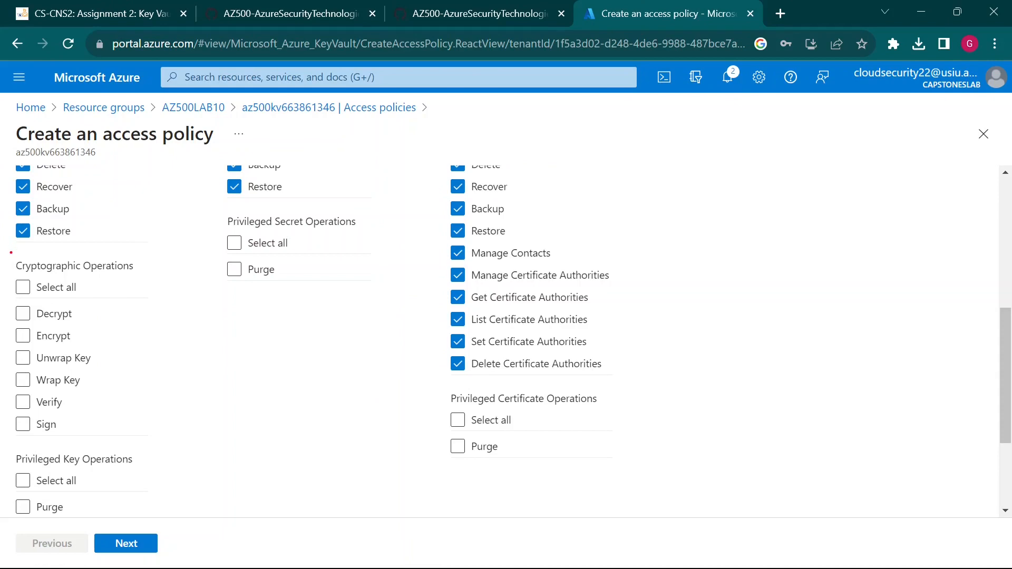
mouse_move(11, 252)
left_mouse_down()
mouse_move(197, 384)
mouse_move(175, 438)
left_mouse_up()
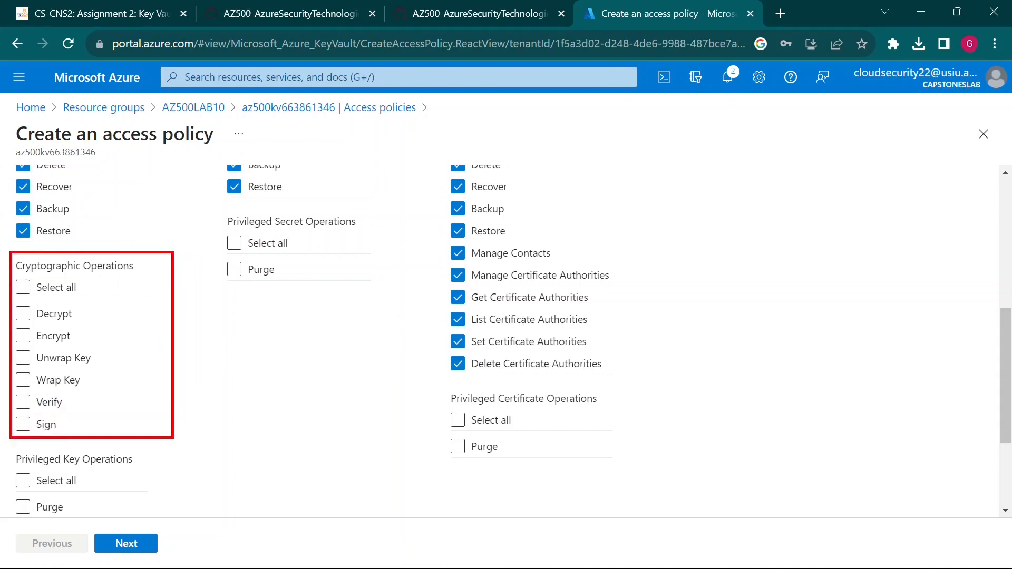
left_click(474, 7)
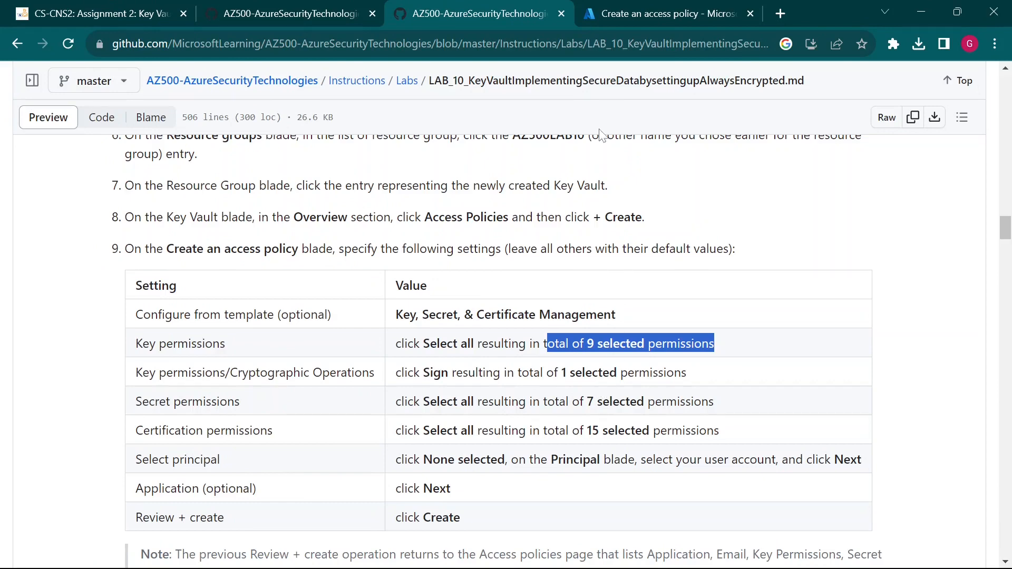
left_click(636, 11)
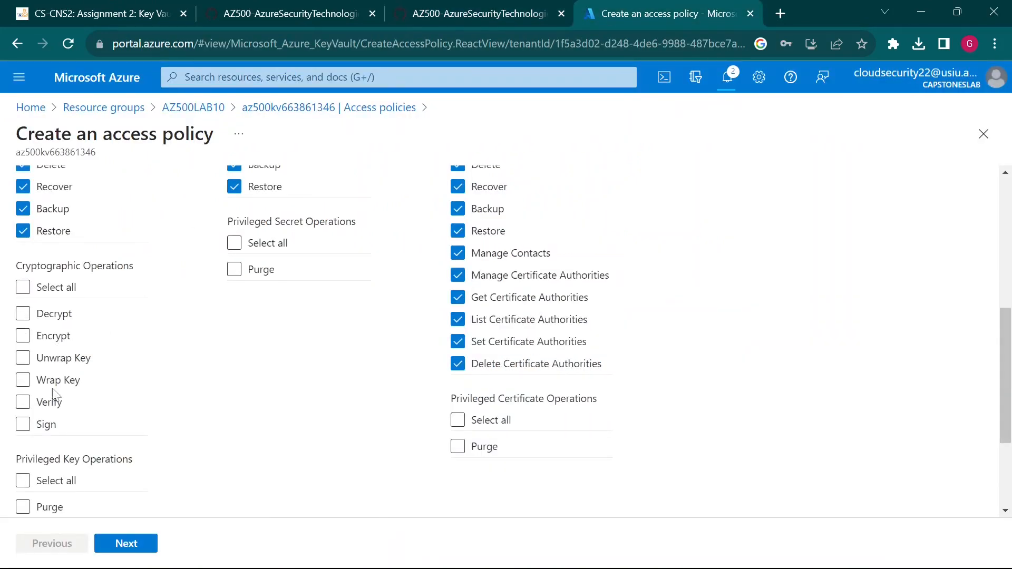
left_click(24, 428)
left_click(423, 6)
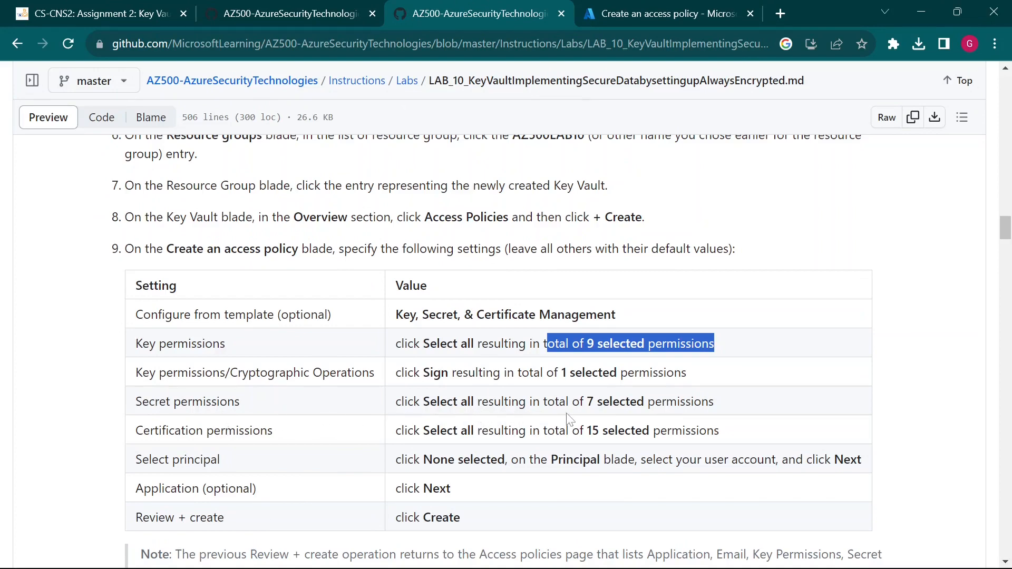
left_click(644, 7)
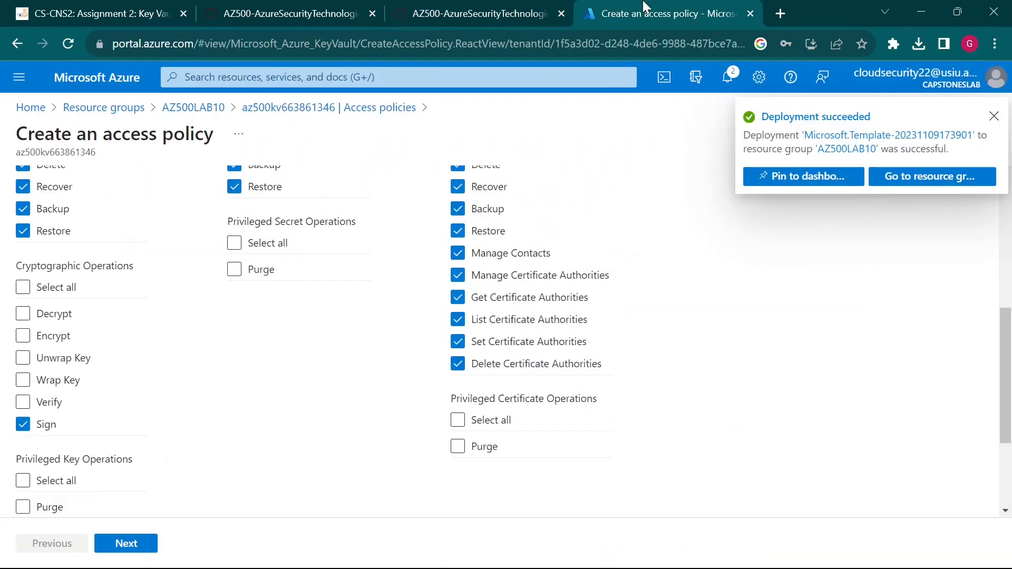
- Verify the checked key, secret and certificate permissions against the lab instructions table
left_click(538, 13)
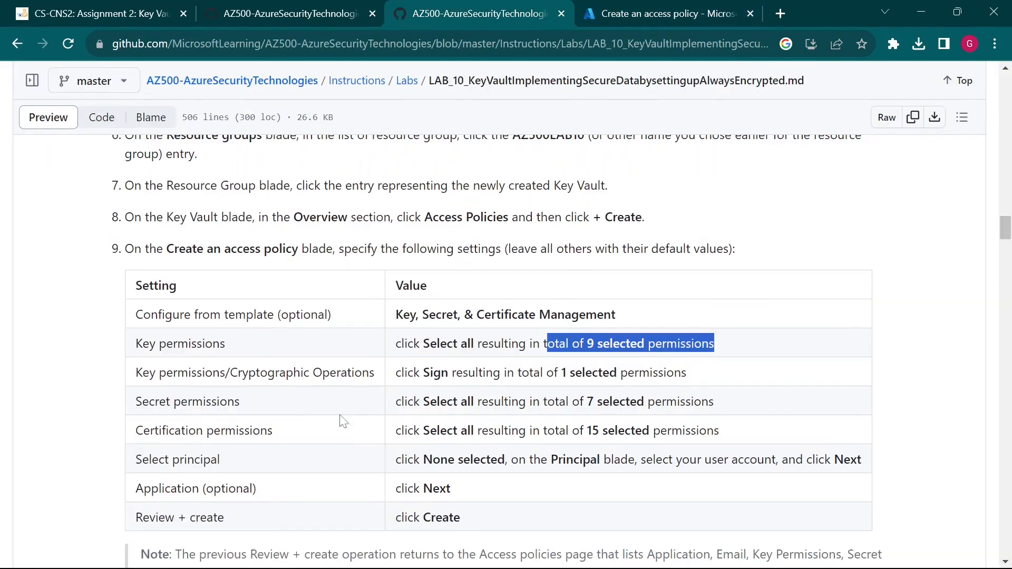
left_click(648, 11)
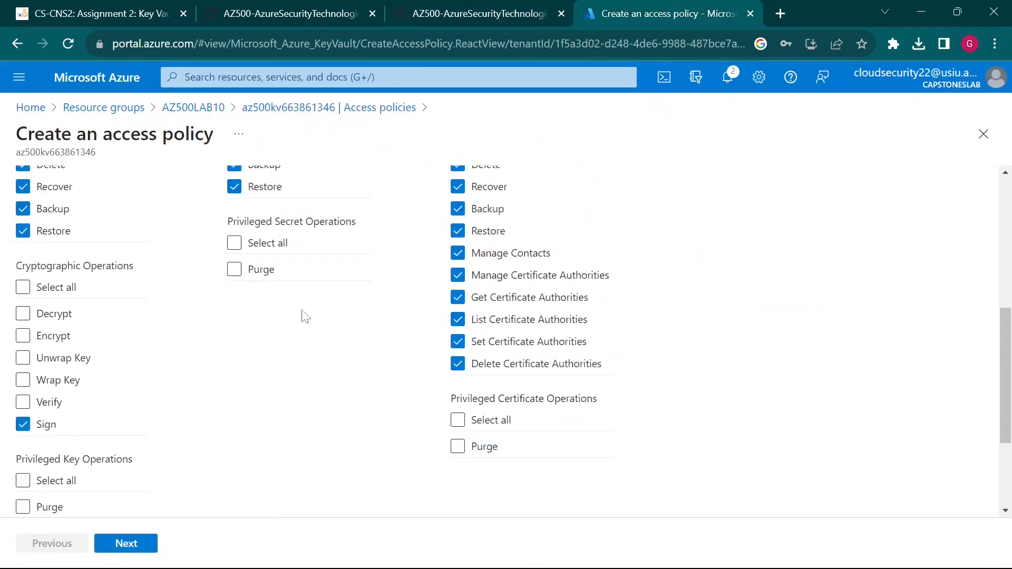
scroll(325, 335, "up", 3)
scroll(325, 336, "up", 3)
scroll(295, 327, "down", 1)
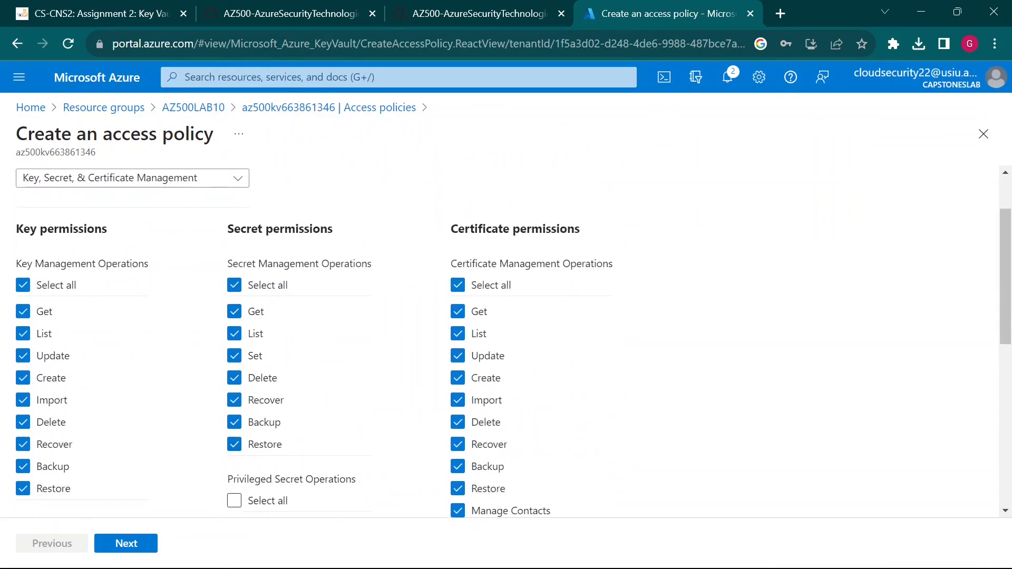
left_click(451, 6)
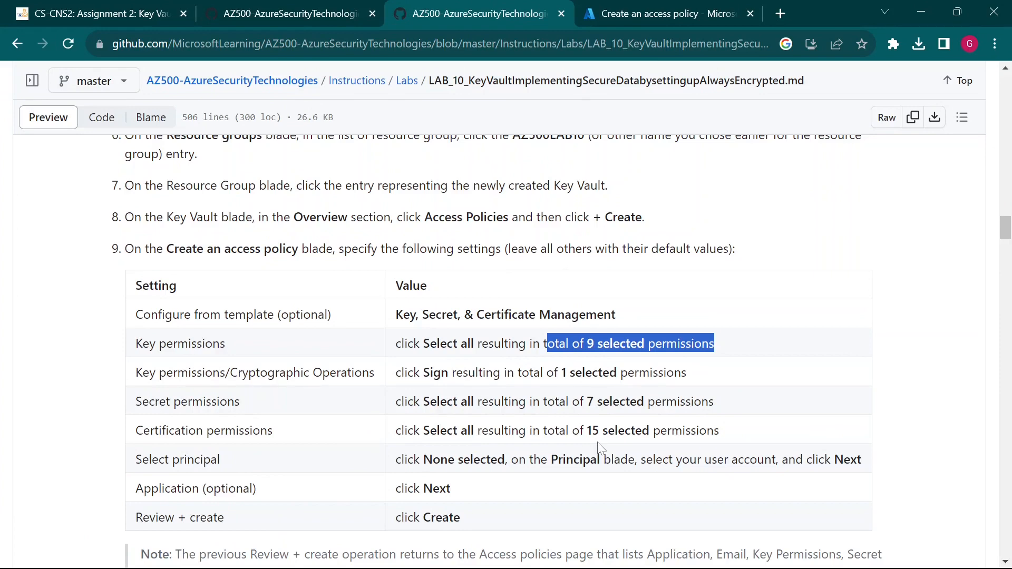
left_click(671, 10)
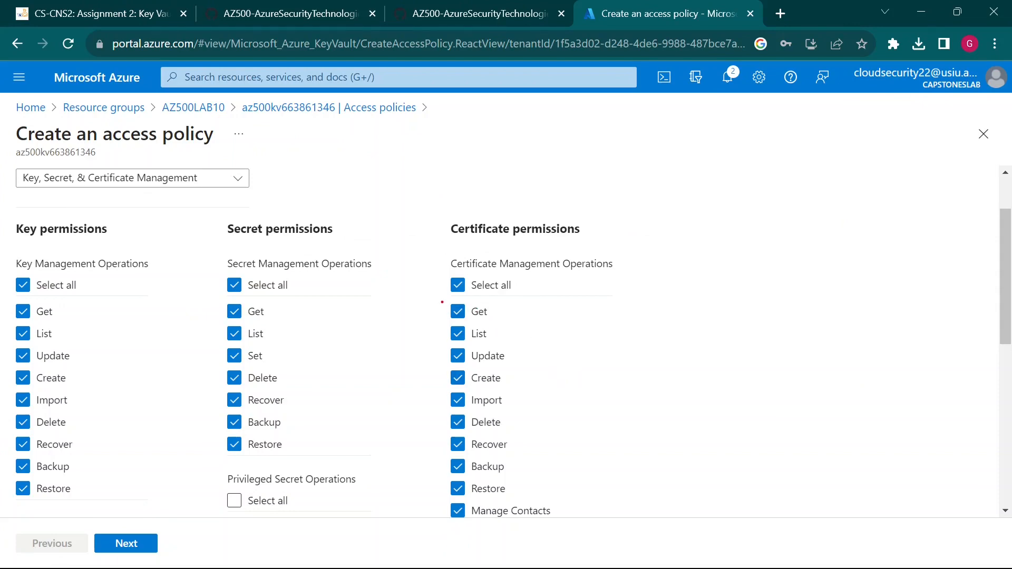
mouse_move(440, 301)
left_mouse_down()
mouse_move(641, 514)
mouse_move(646, 533)
left_mouse_up()
left_click(540, 7)
scroll(288, 422, "down", 2)
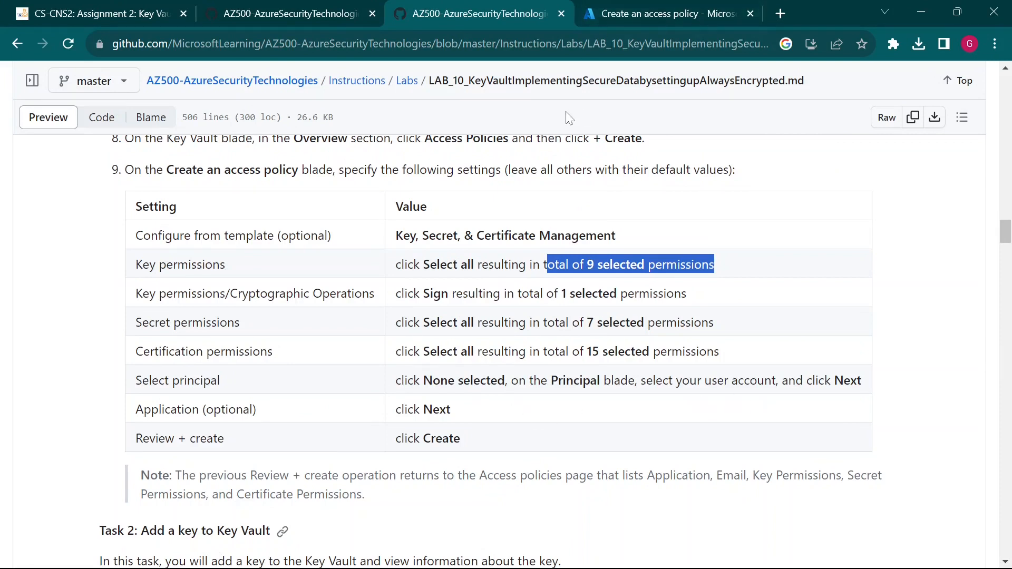
left_click(648, 8)
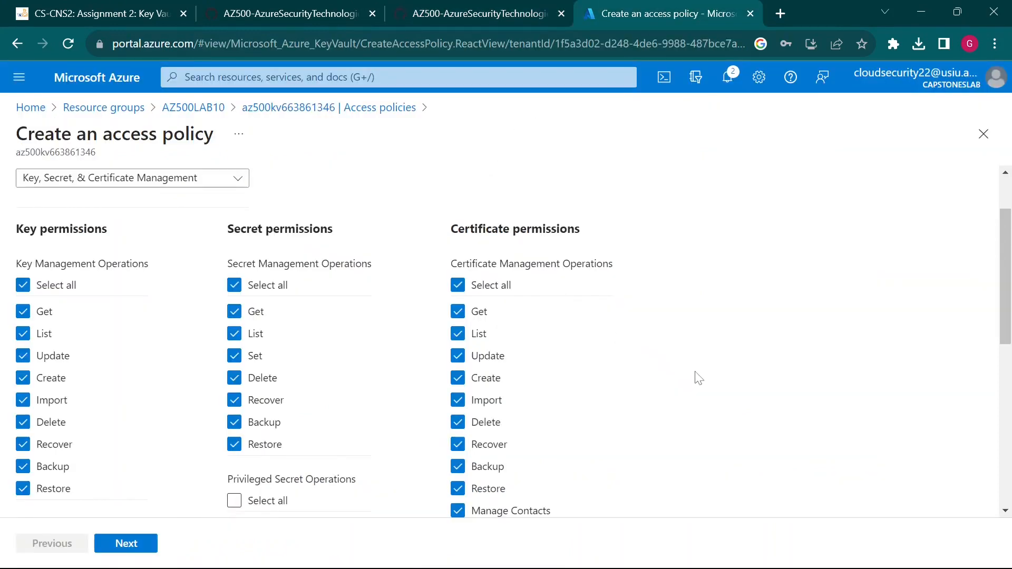
scroll(701, 393, "up", 1)
scroll(700, 394, "down", 8)
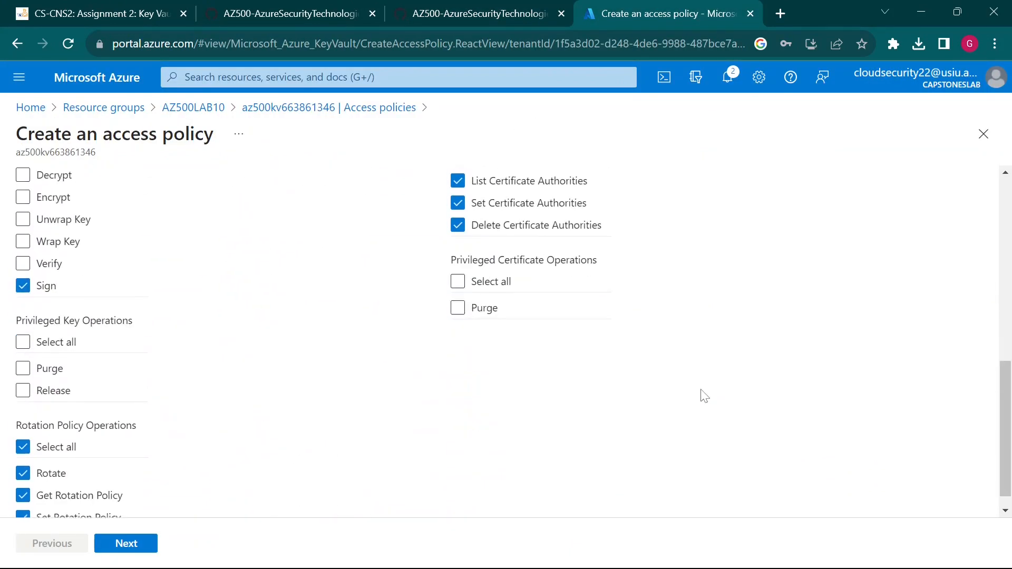
scroll(704, 395, "down", 1)
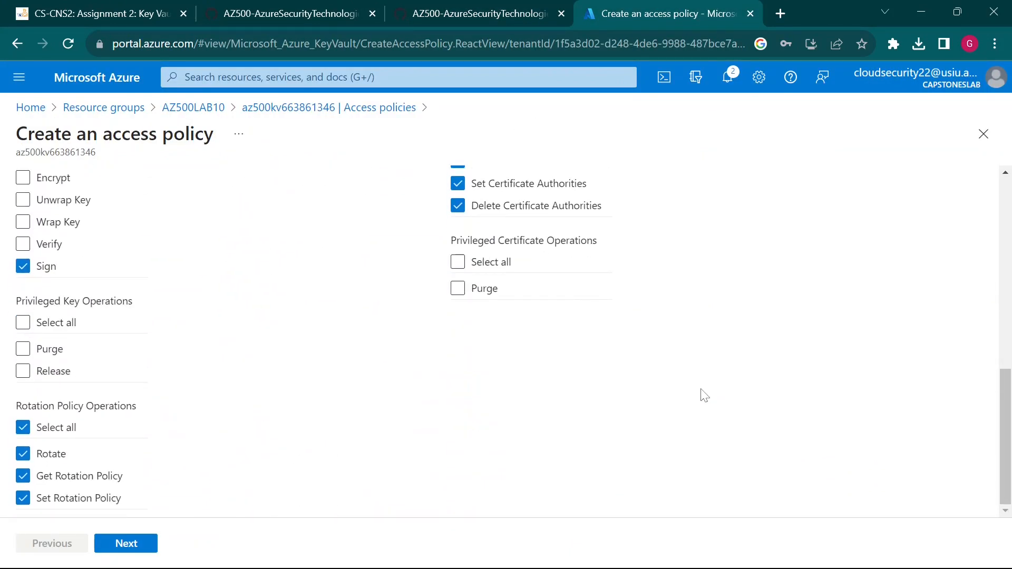
scroll(701, 395, "up", 10)
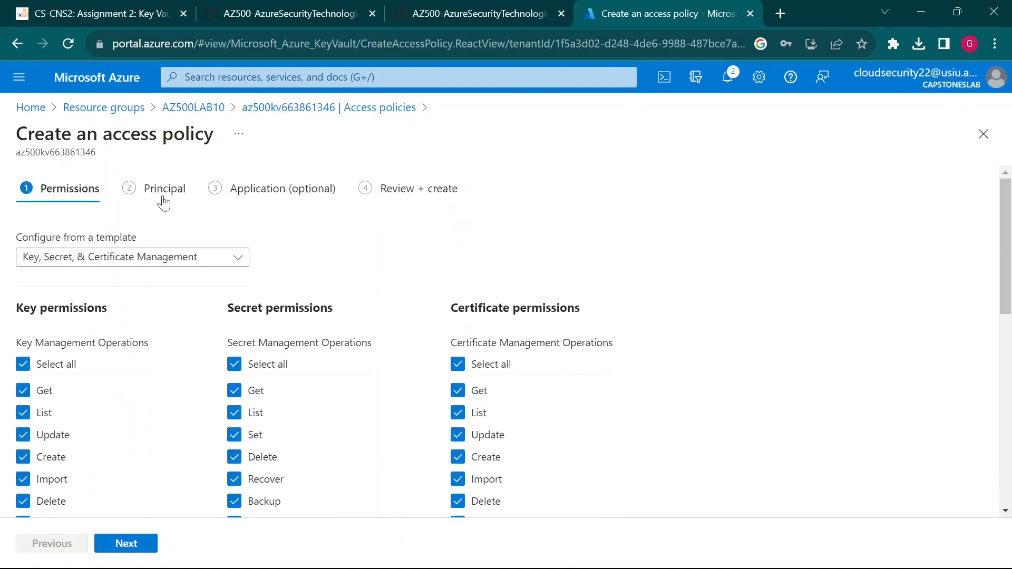
- Advance the access policy wizard to its Principal step
key("ctrl+2")
mouse_move(115, 153)
left_mouse_down()
mouse_move(219, 203)
mouse_move(199, 219)
mouse_move(265, 236)
left_mouse_up()
key("Escape")
key("ctrl+f")
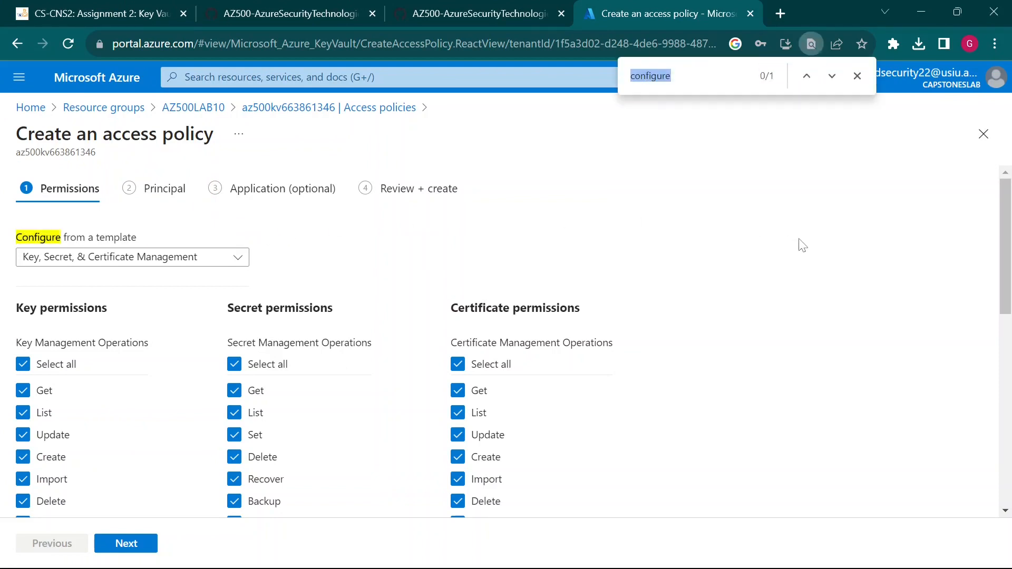
type("p")
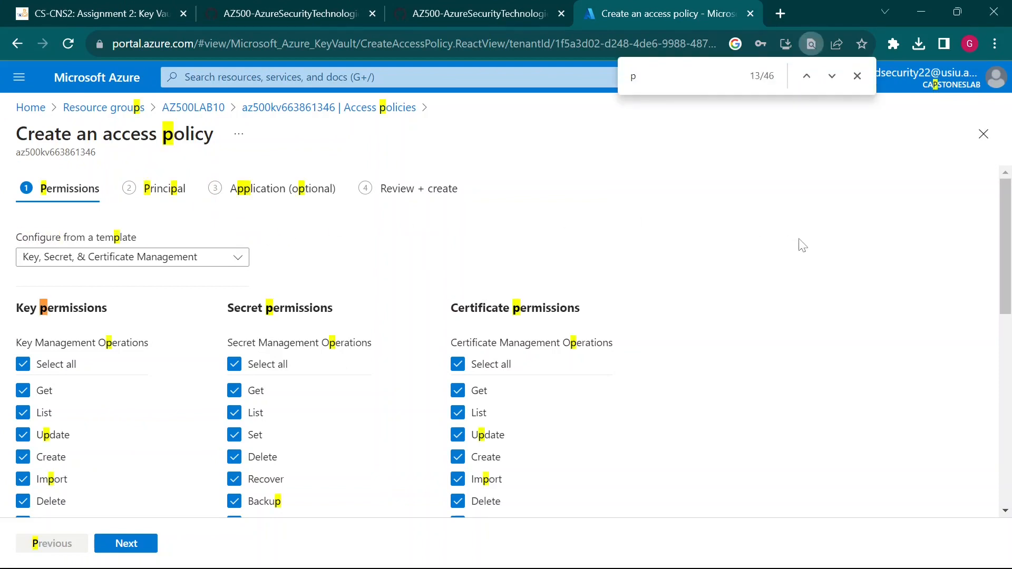
type("rinc")
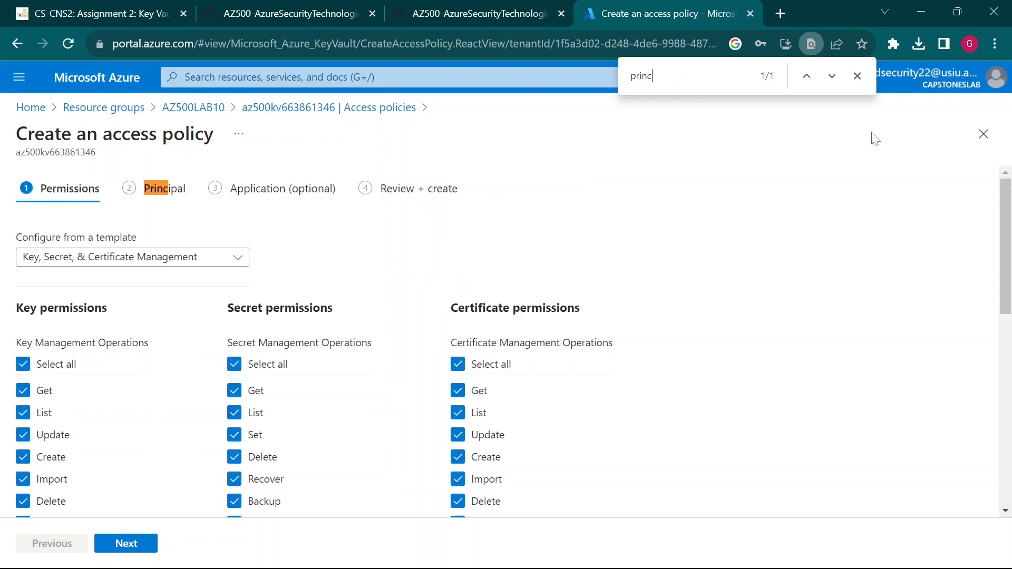
left_click(857, 75)
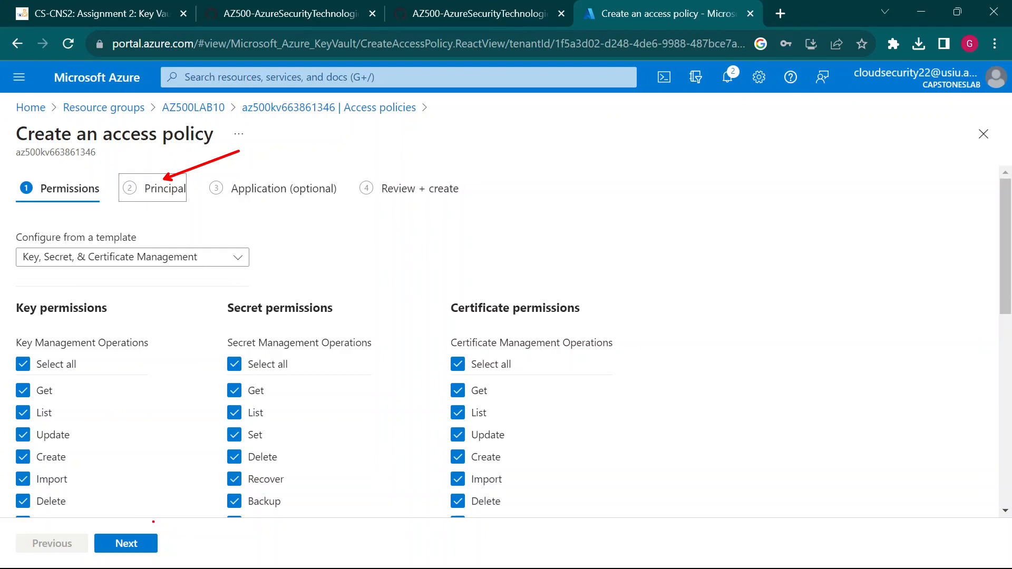
left_click(166, 187)
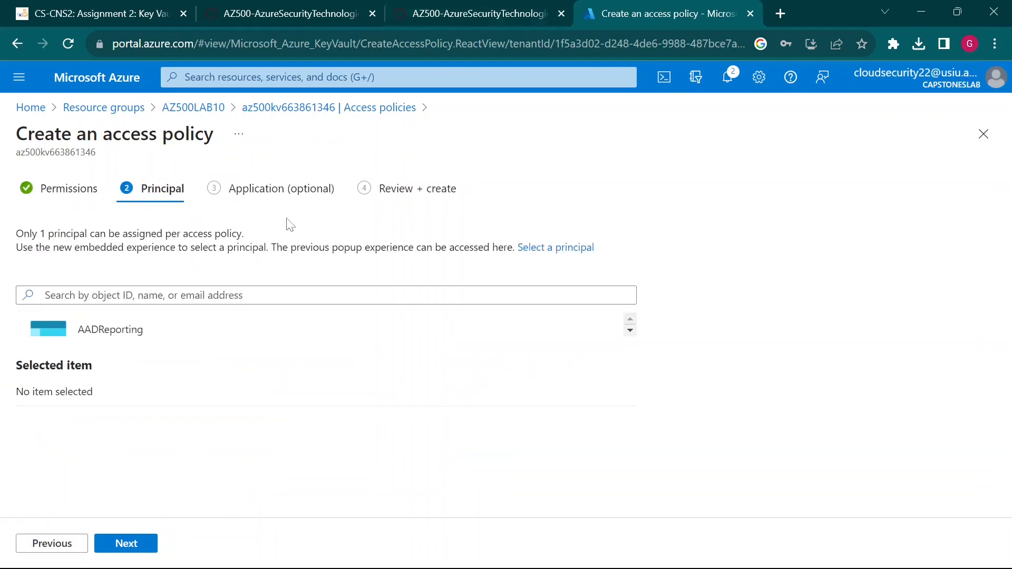
- Identify the signed-in account as the principal to select, per the lab guide
left_click(457, 7)
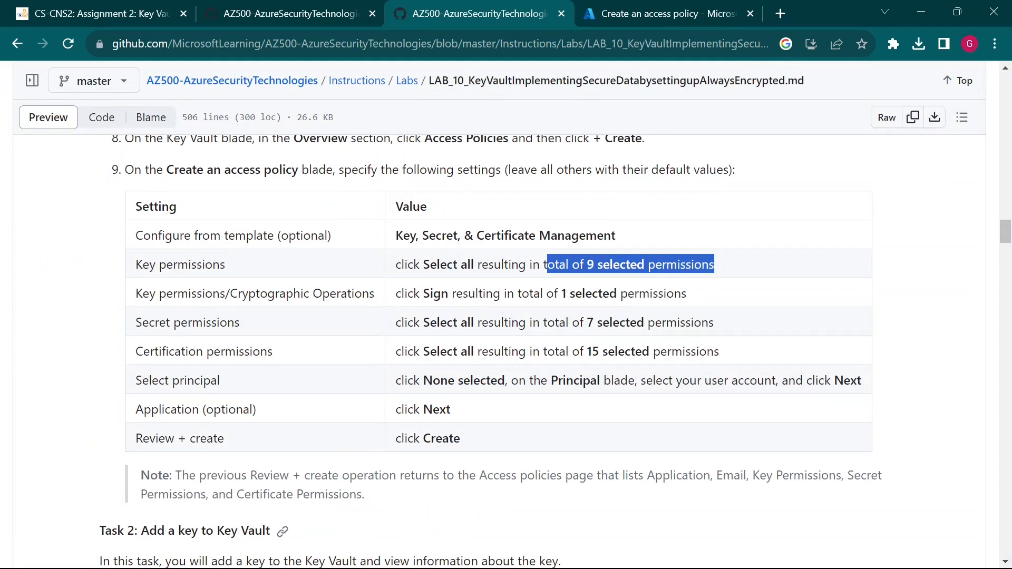
left_click(605, 9)
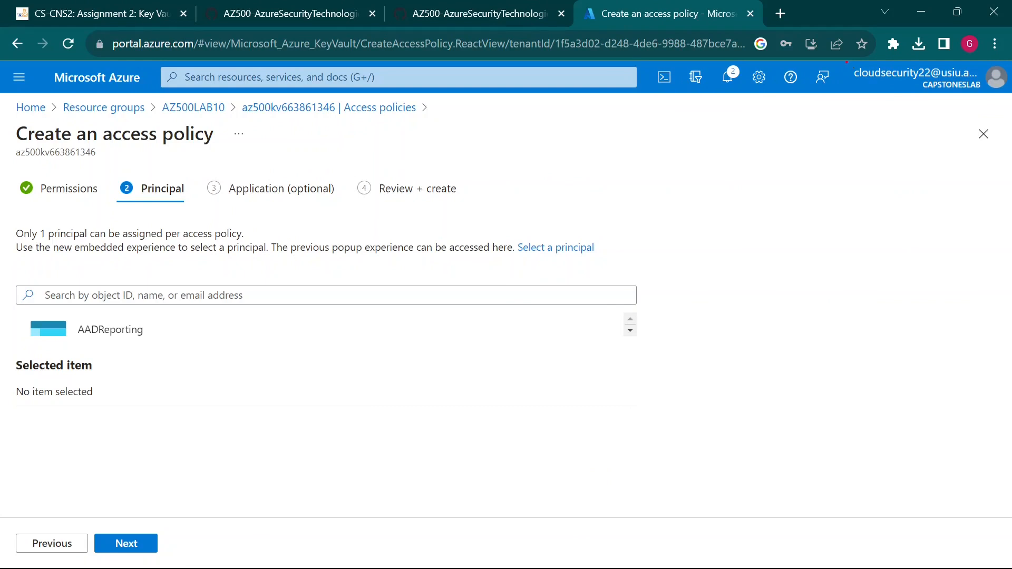
left_click_drag(846, 62, 983, 83)
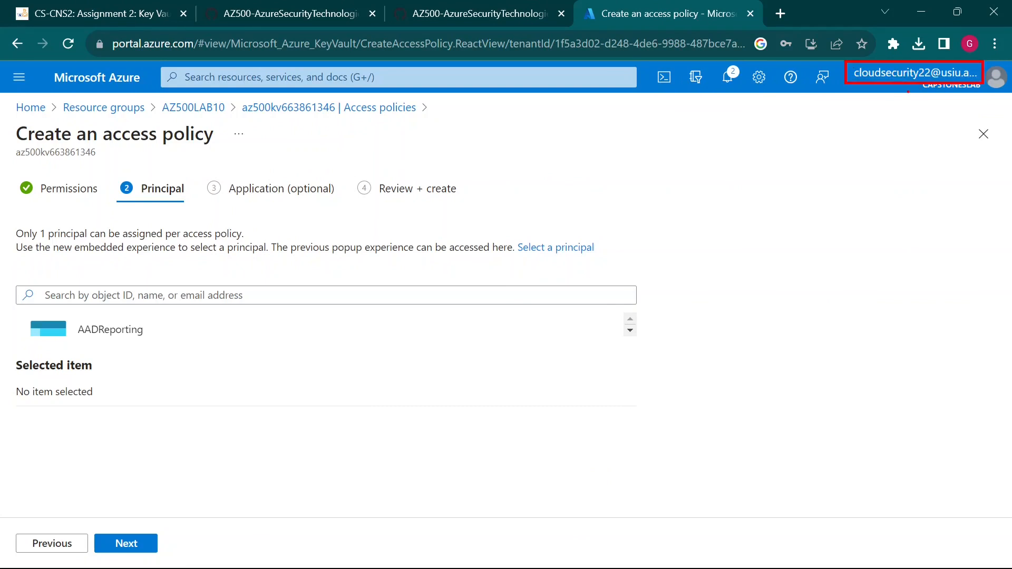
mouse_move(908, 91)
left_mouse_down()
mouse_move(475, 451)
mouse_move(469, 396)
mouse_move(259, 338)
mouse_move(258, 315)
left_mouse_up()
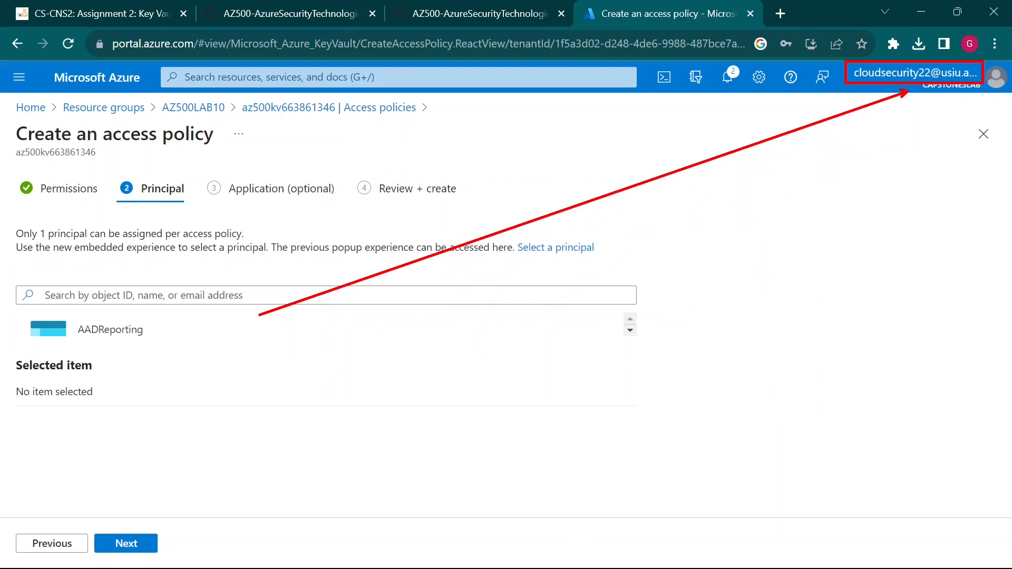
key("Escape")
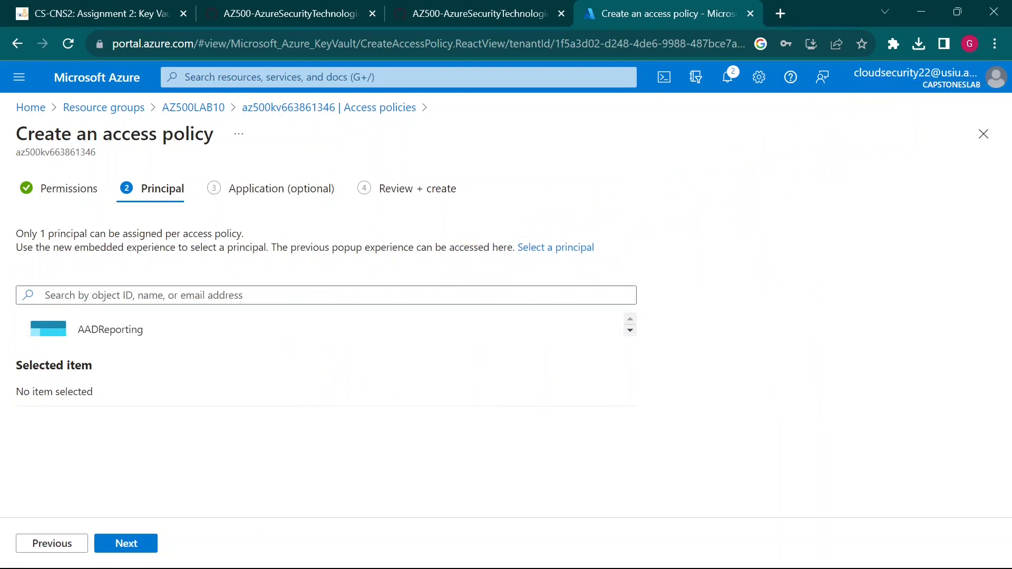
- Search 'cloud se', select the Cloud Security account as principal, and continue to Application
left_click(255, 296)
type("cloud")
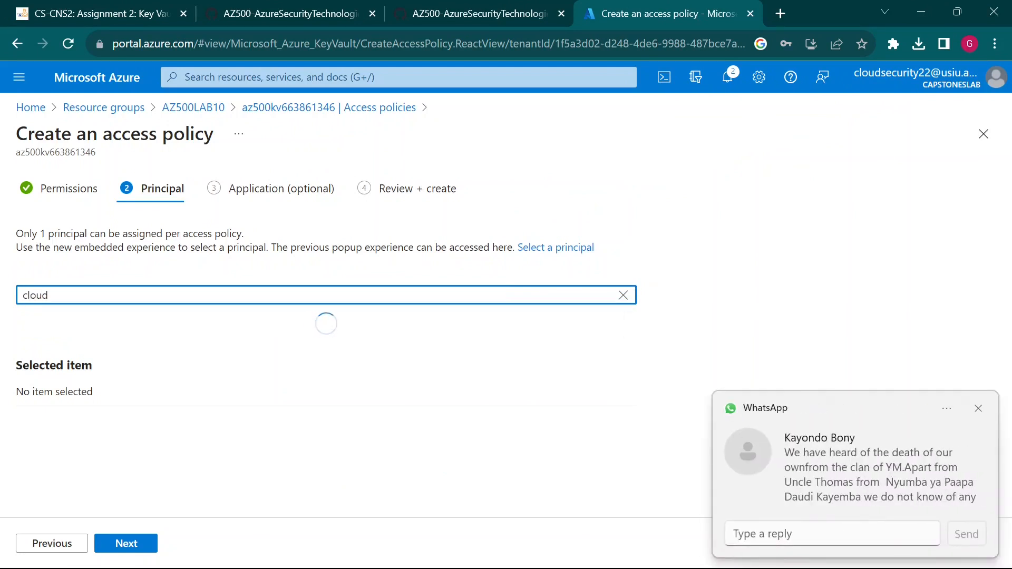
left_click(978, 410)
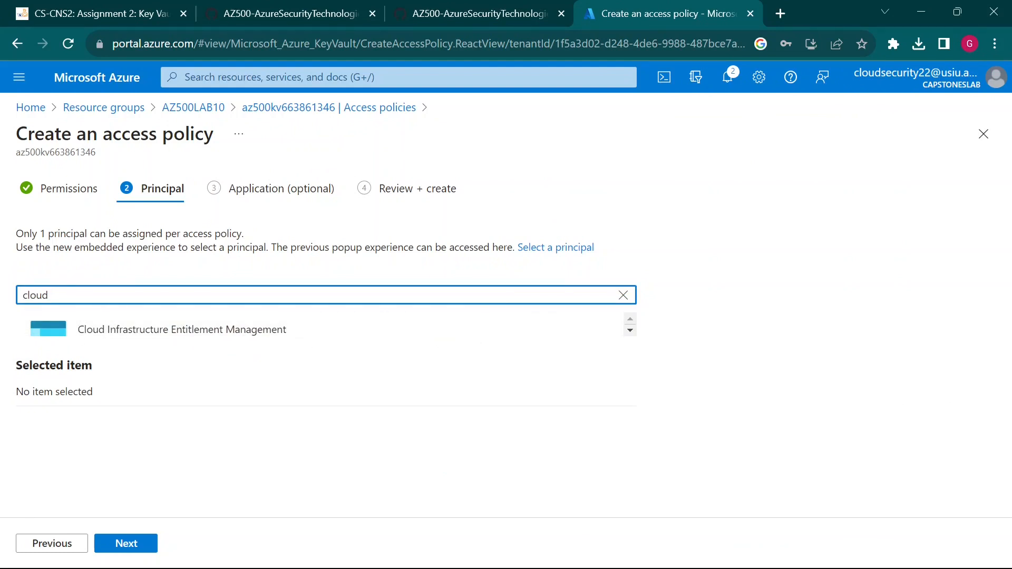
type("sec")
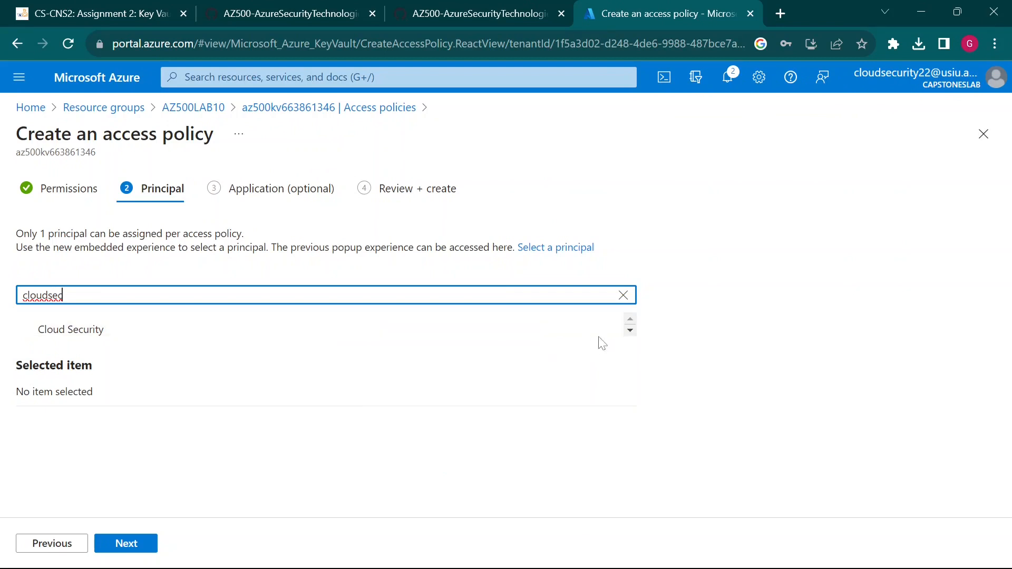
left_click(82, 331)
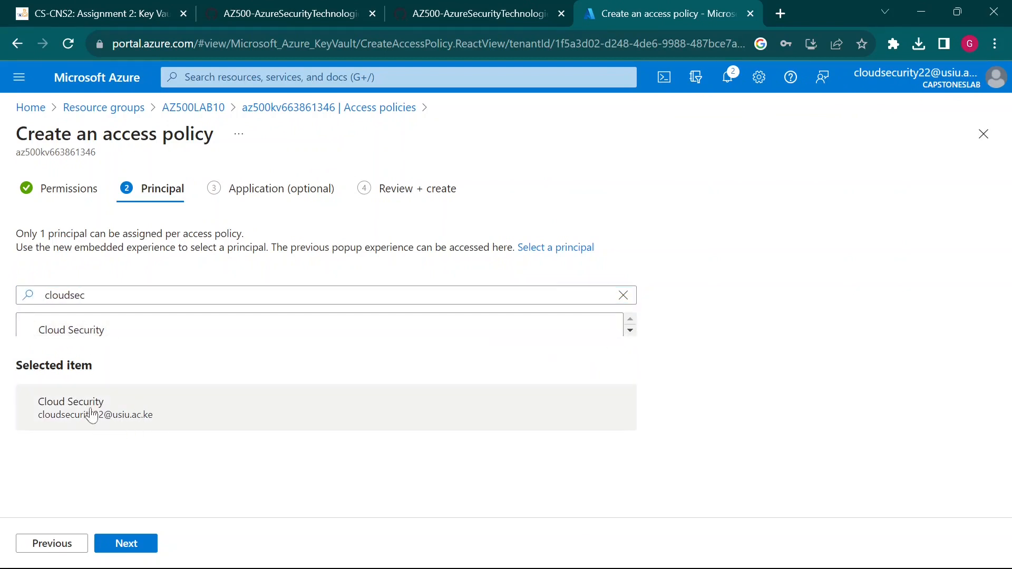
left_click(505, 7)
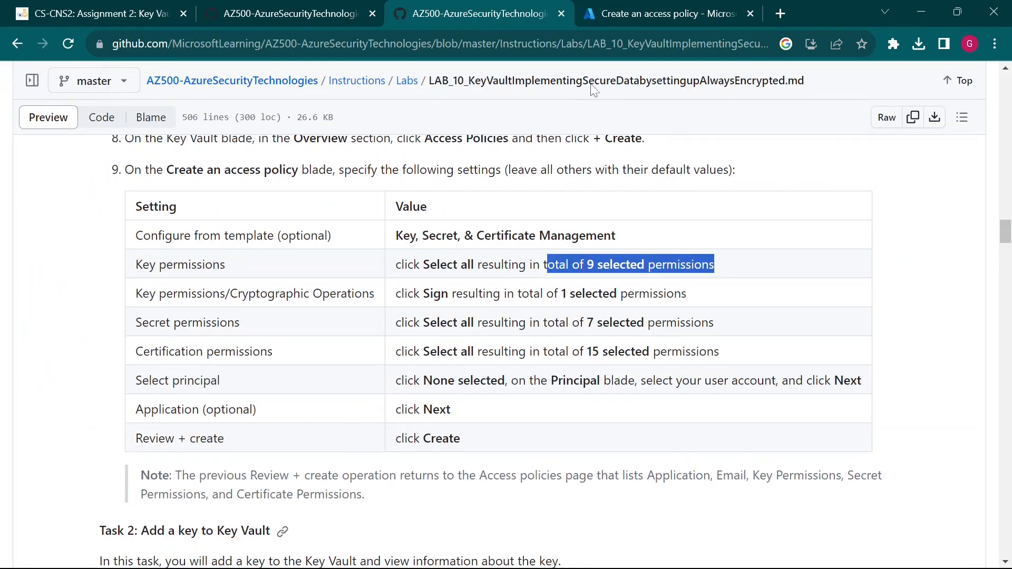
left_click(665, 12)
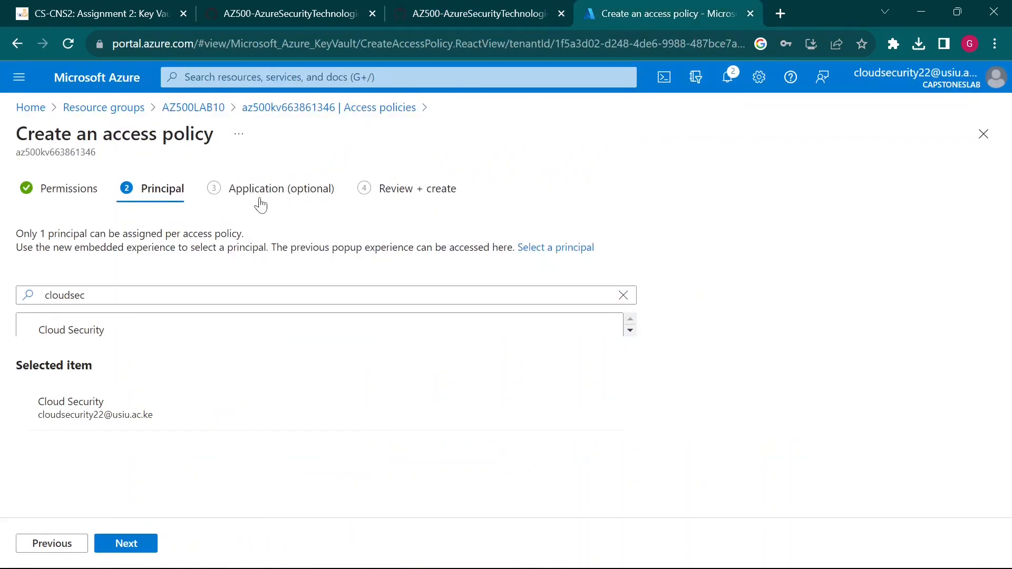
left_click(130, 546)
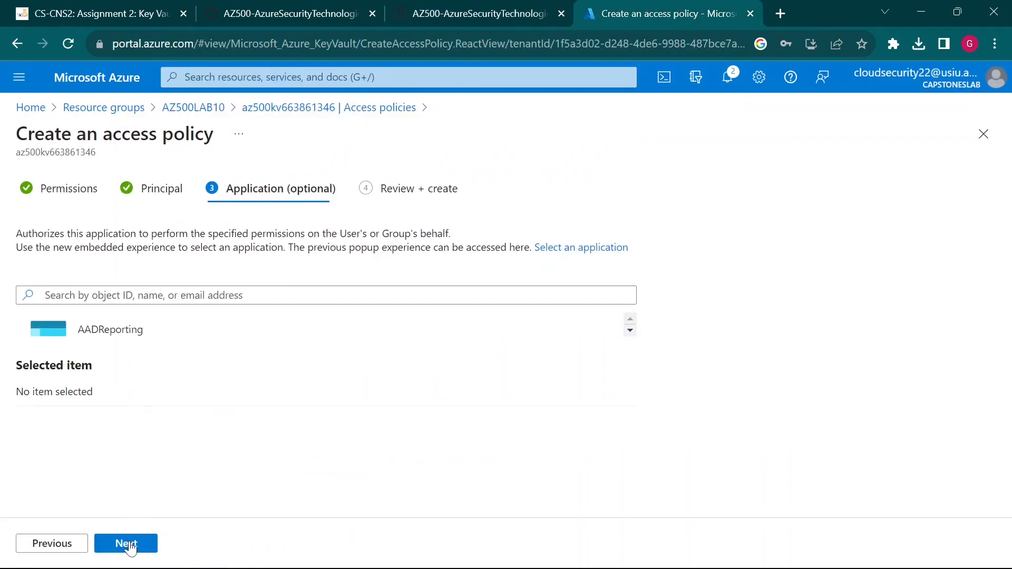
- Skip the optional application, review the policy summary, and create the access policy
left_click(506, 11)
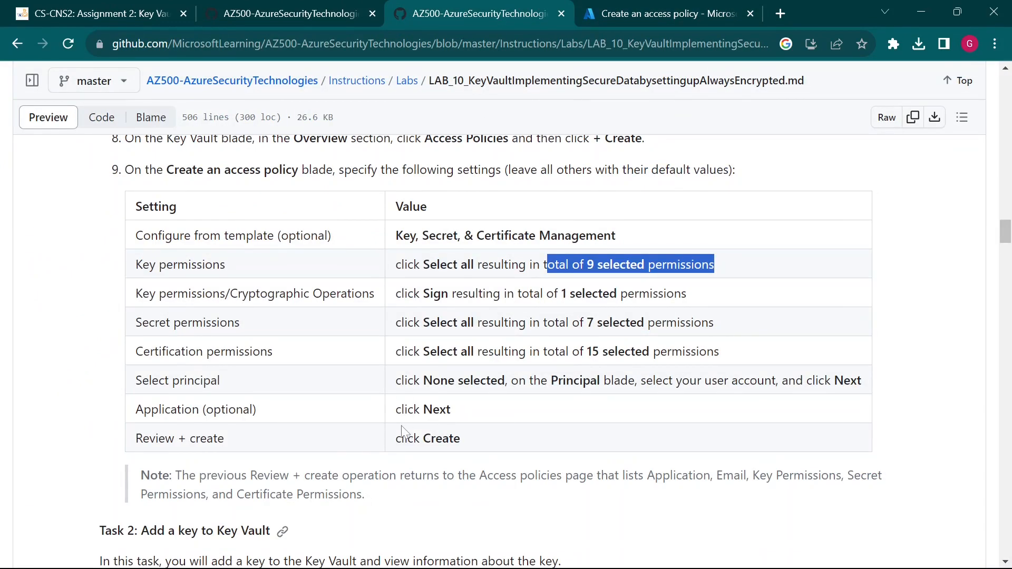
left_click(730, 10)
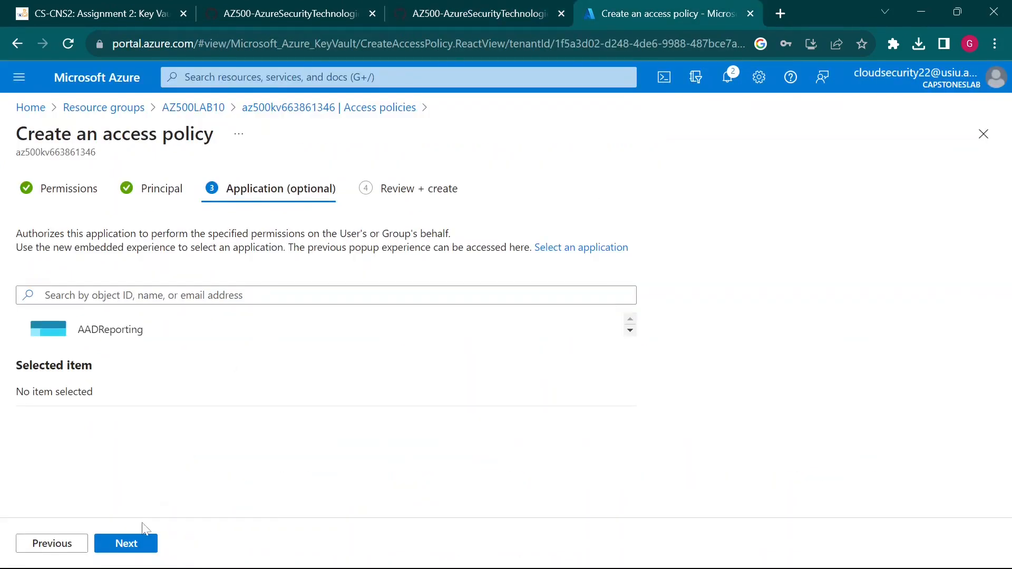
left_click(126, 543)
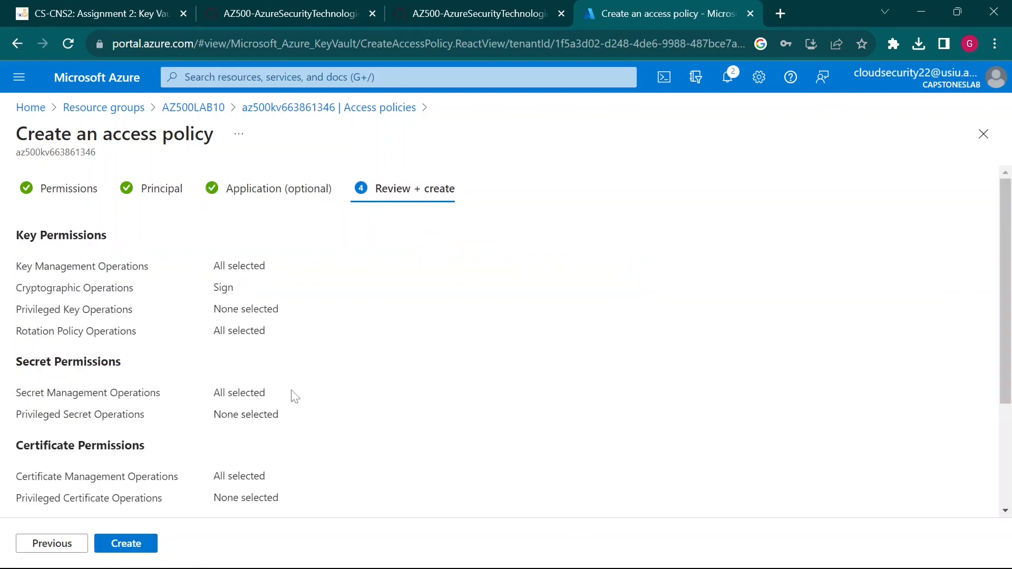
scroll(294, 397, "down", 3)
scroll(294, 397, "up", 3)
scroll(294, 397, "down", 3)
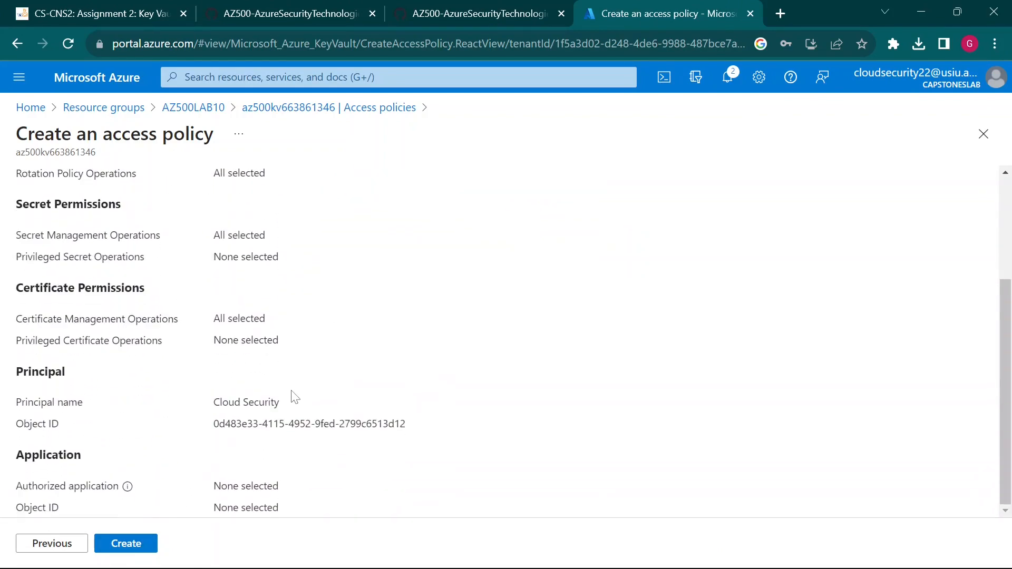
scroll(316, 343, "up", 3)
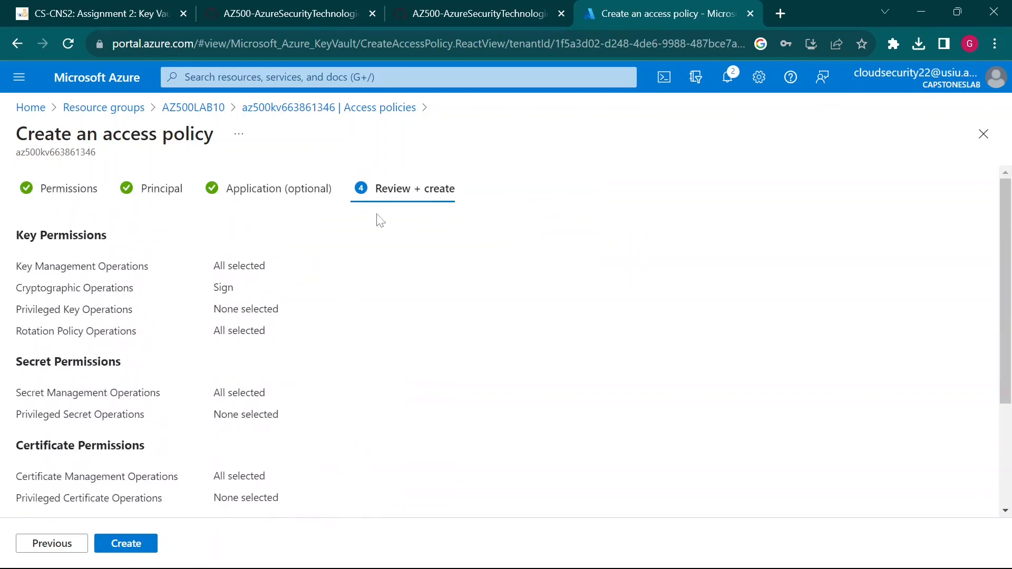
left_click(123, 548)
- Bring the lab's step 9 access policy table back into view and clear the stray highlight
left_click(533, 10)
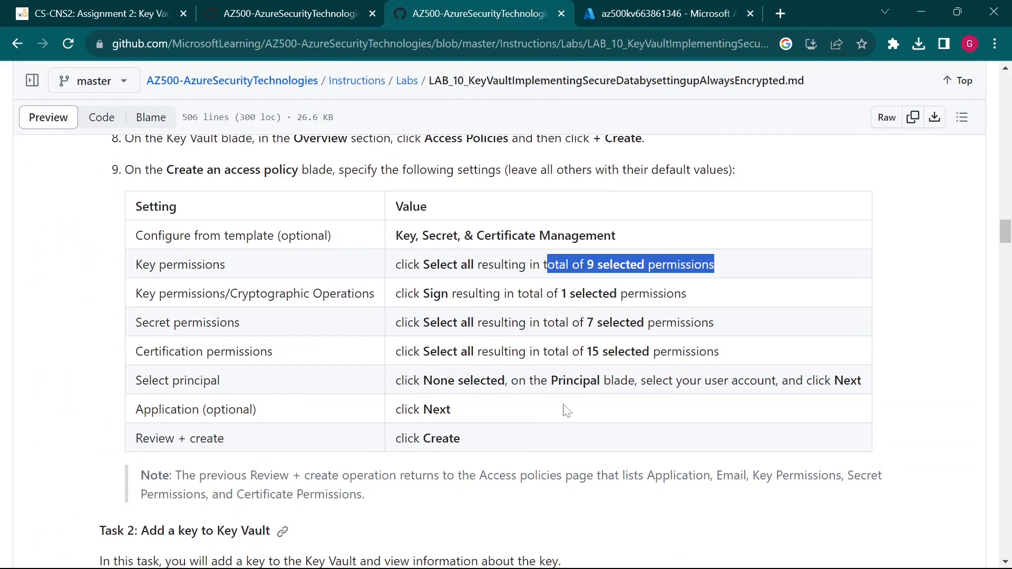
scroll(566, 412, "down", 3)
scroll(752, 409, "up", 2)
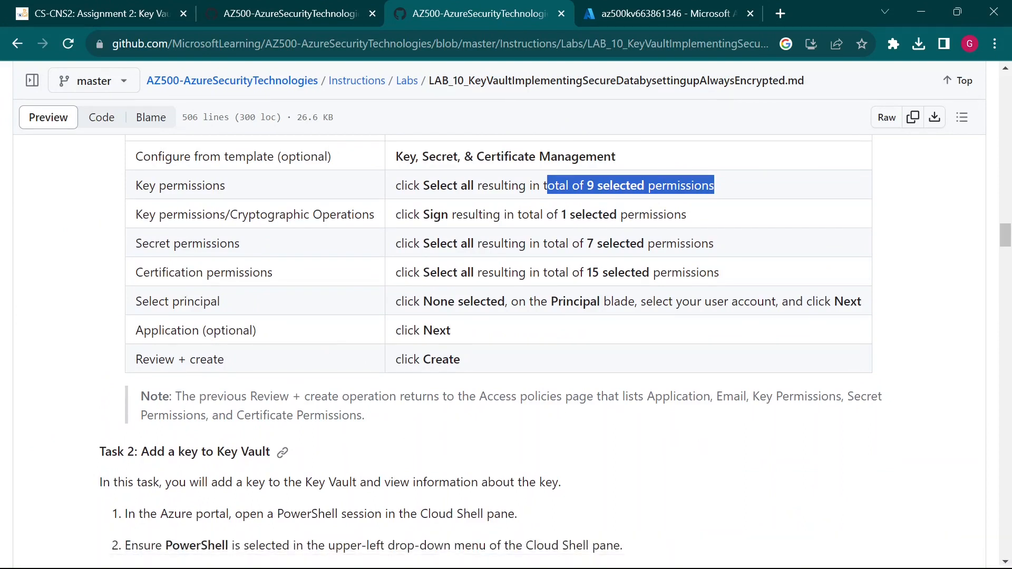
left_click_drag(161, 398, 234, 405)
left_click(234, 406)
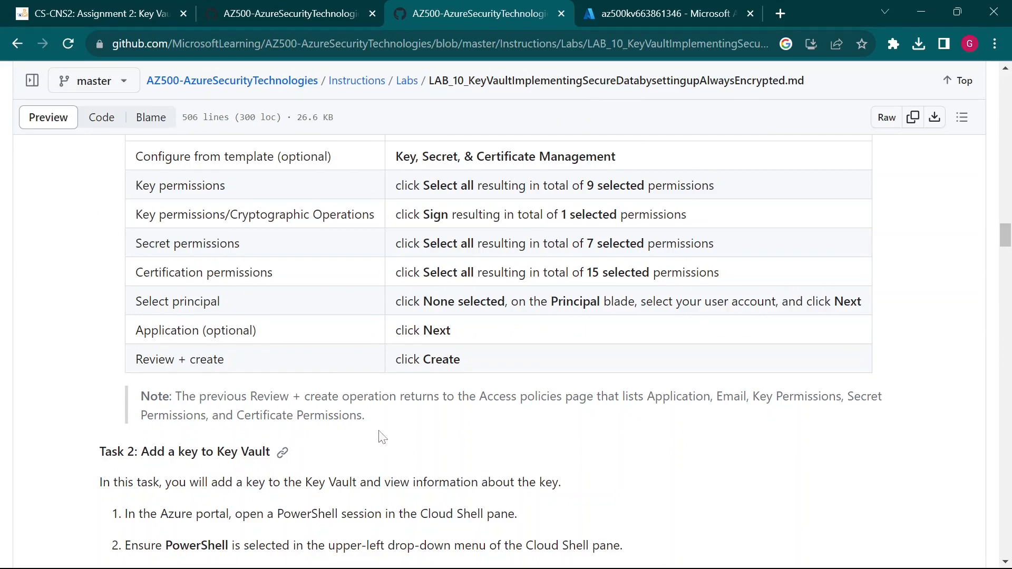
scroll(382, 437, "up", 1)
- Pause the OBS screen recording
mouse_move(759, 567)
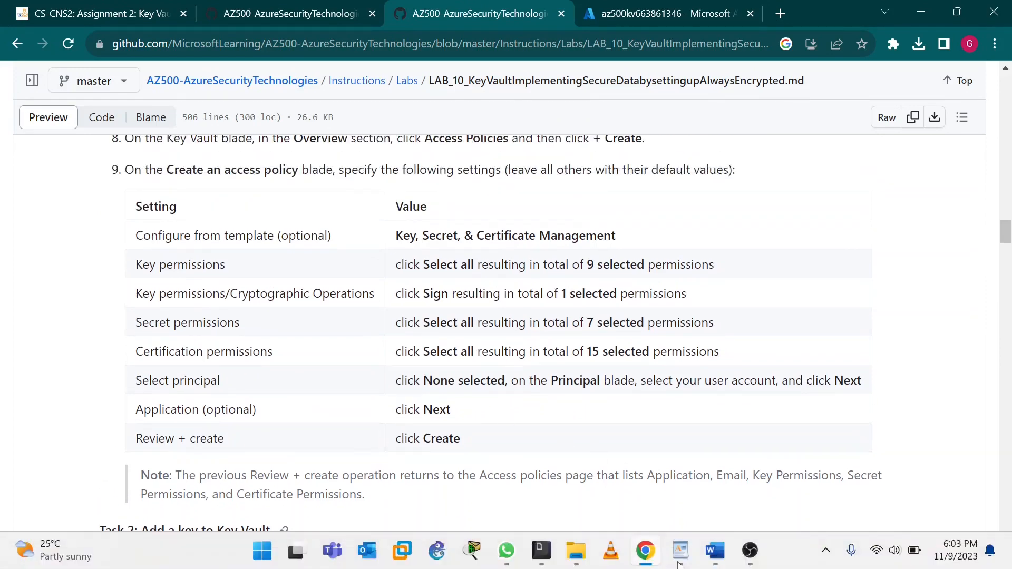
left_click(752, 550)
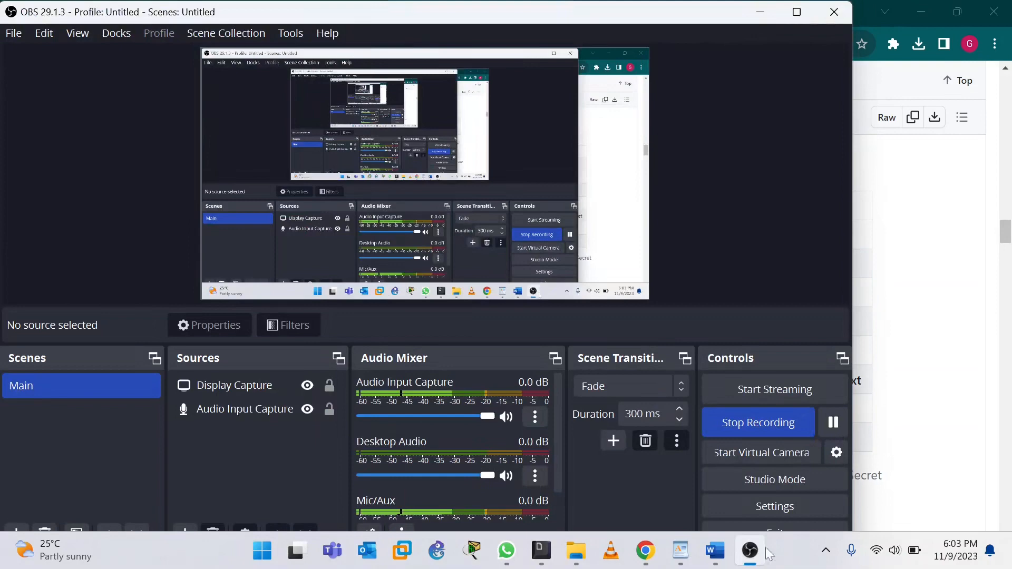
left_click(833, 430)
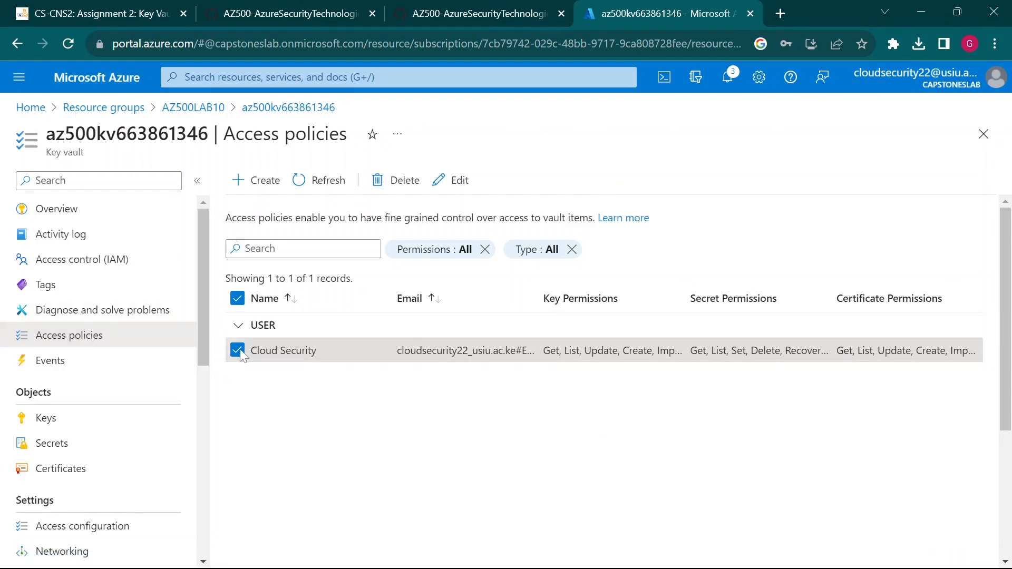
- Annotate the Cloud Security policy's email and key, secret, certificate permissions, then narrow the Name column
left_click(259, 360)
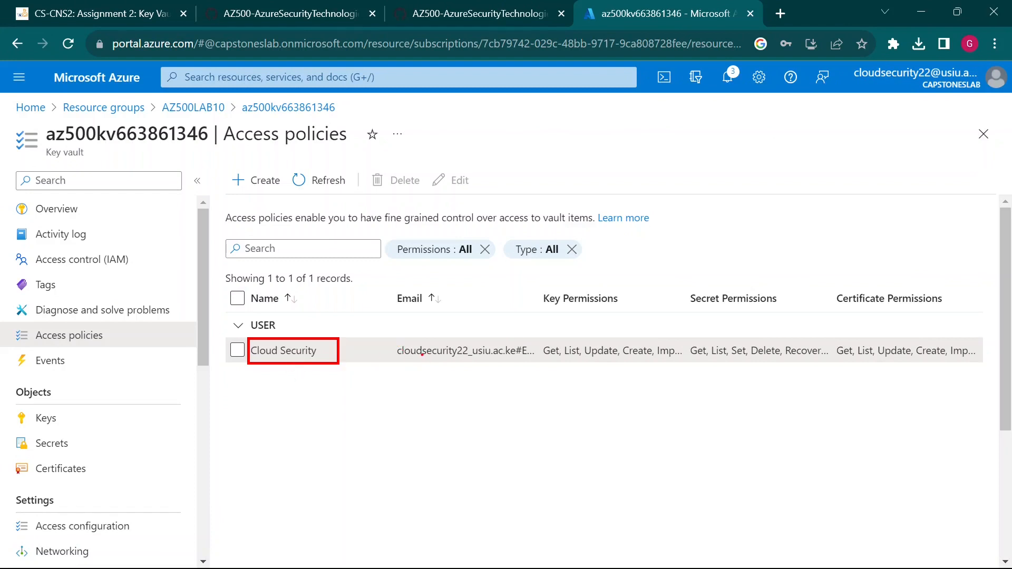
left_click_drag(397, 343, 534, 366)
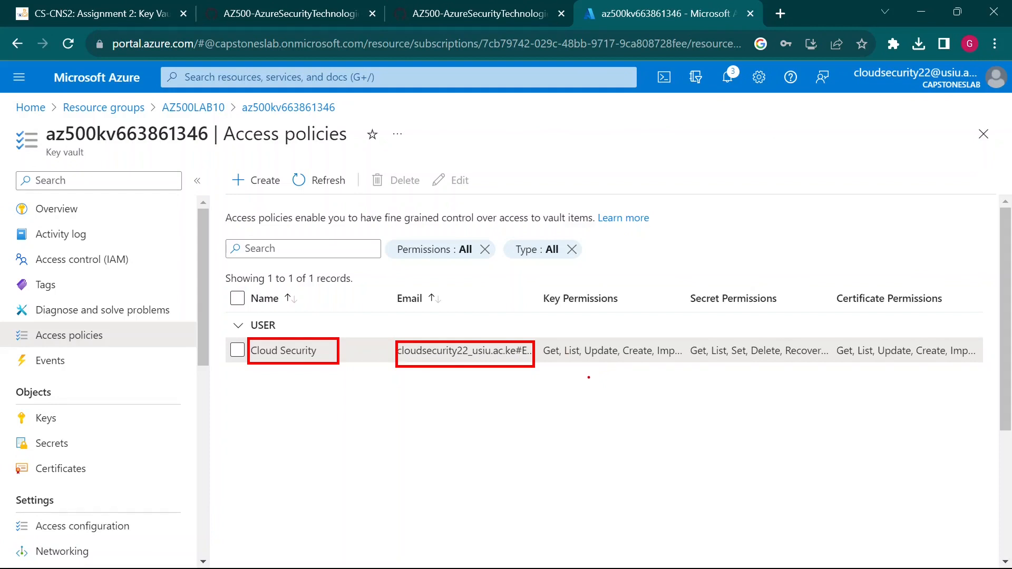
left_click_drag(590, 374, 596, 395)
left_click_drag(748, 371, 773, 403)
left_click_drag(902, 375, 919, 399)
key("Escape")
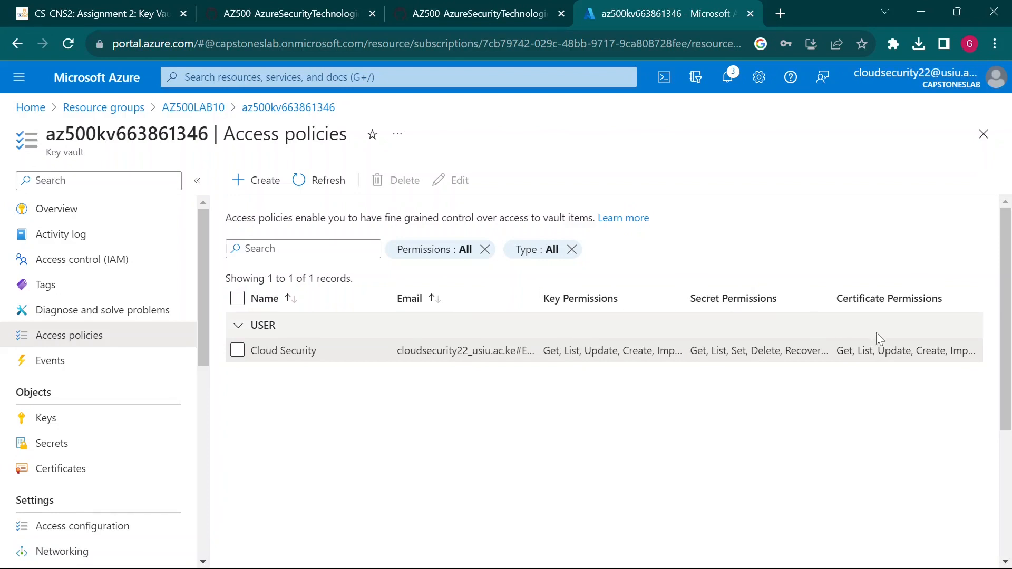
left_click_drag(395, 294, 369, 293)
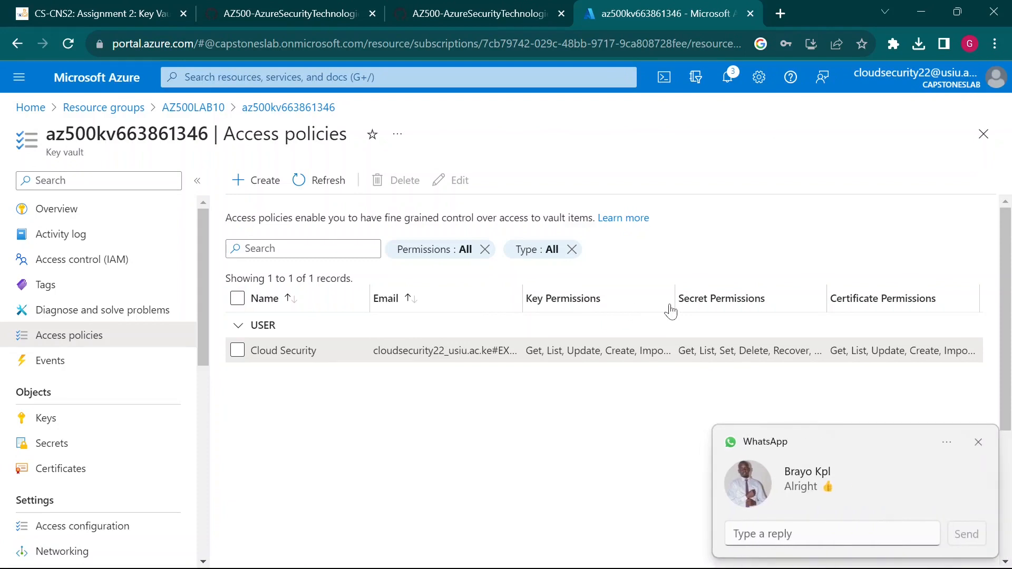
left_click(978, 443)
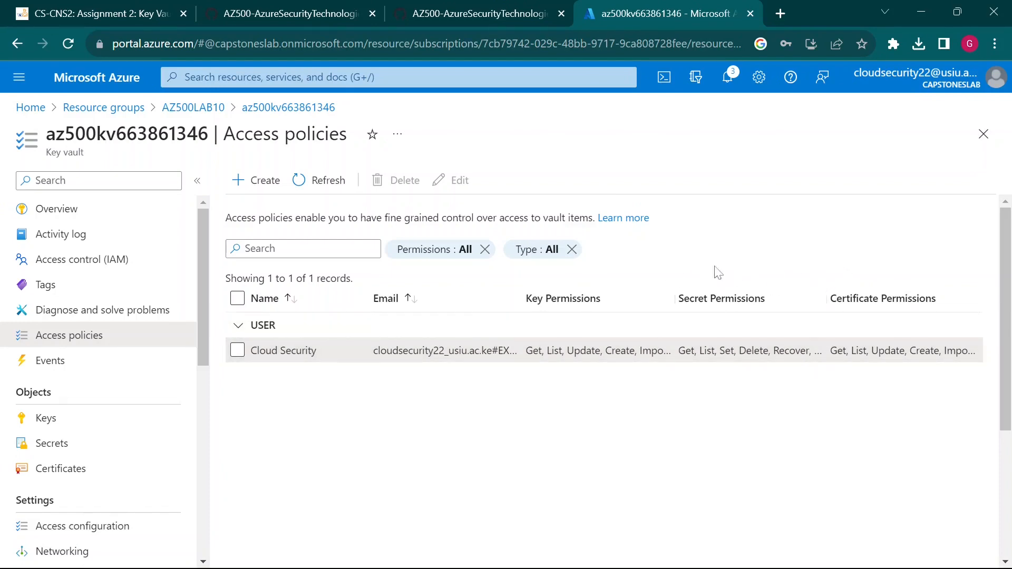
- Copy Task 2 step 3's PowerShell commands that create MyLabKey from the lab page
left_click(474, 13)
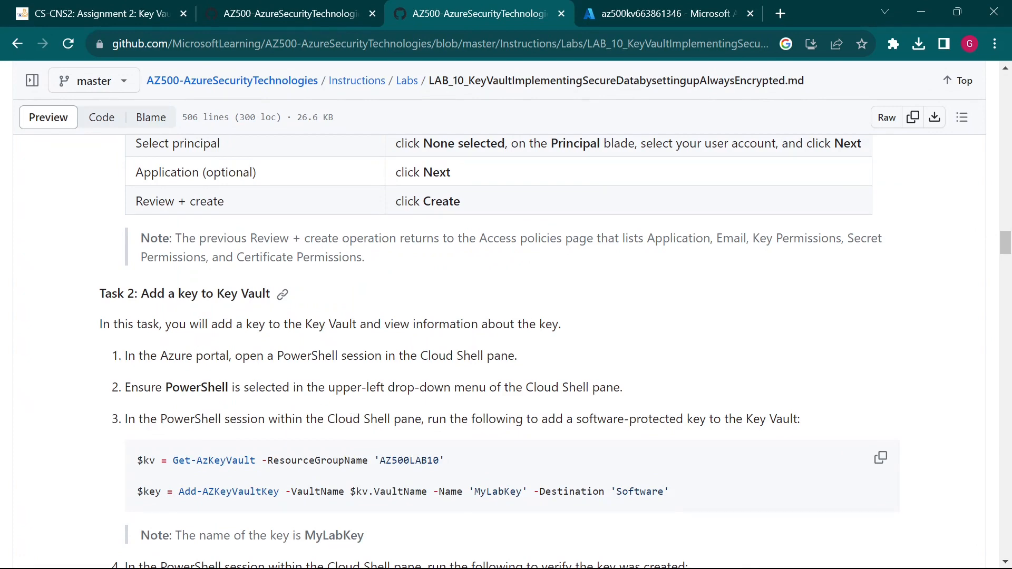
left_click(648, 14)
scroll(114, 452, "down", 2)
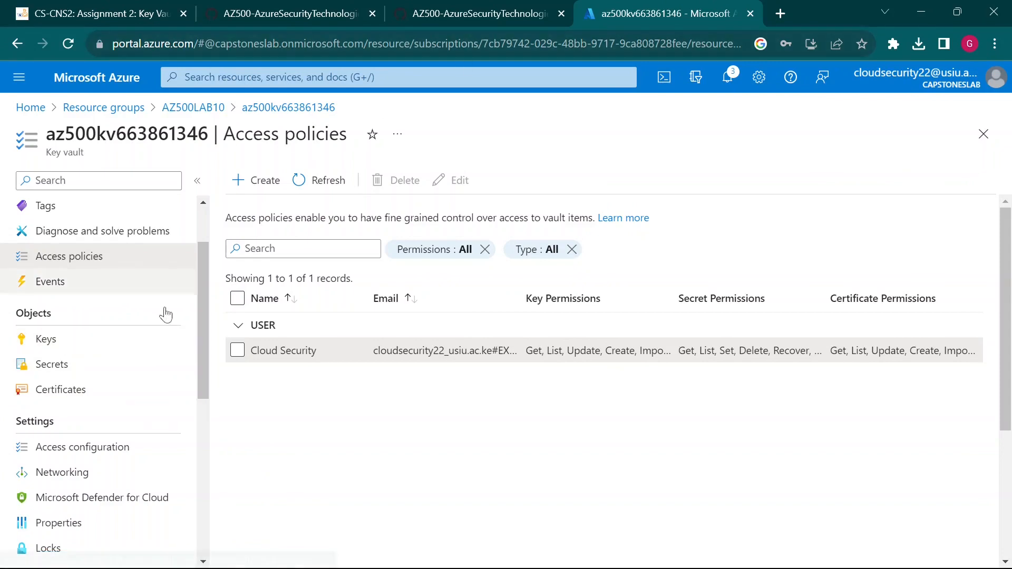
left_click(415, 17)
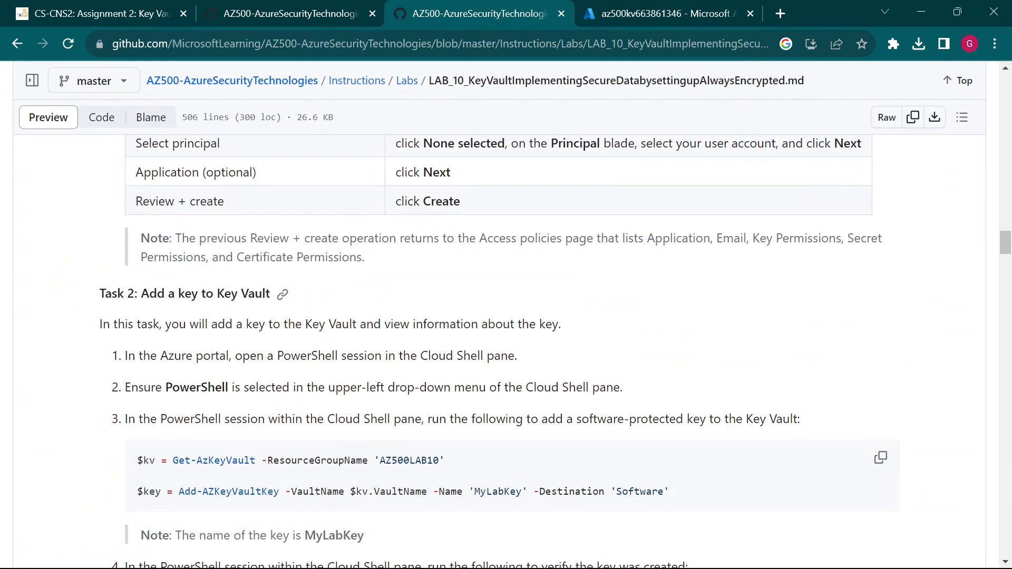
scroll(253, 409, "down", 1)
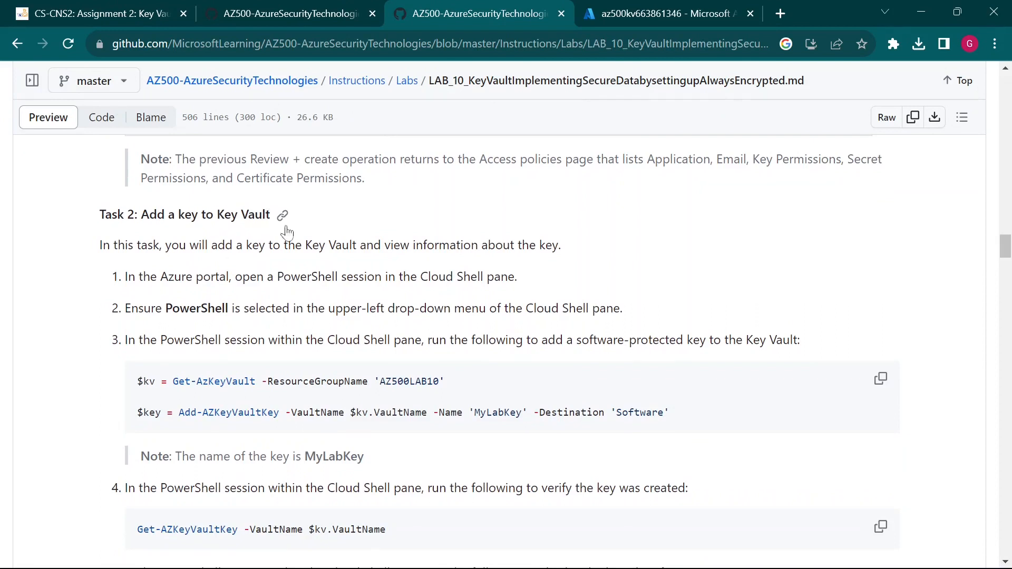
scroll(206, 411, "down", 1)
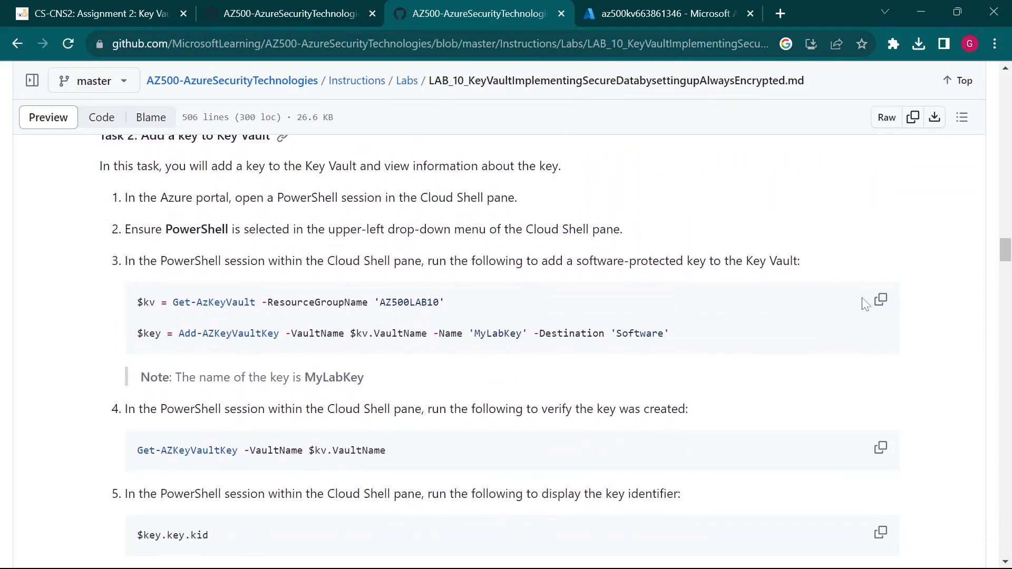
left_click(880, 310)
left_click(658, 13)
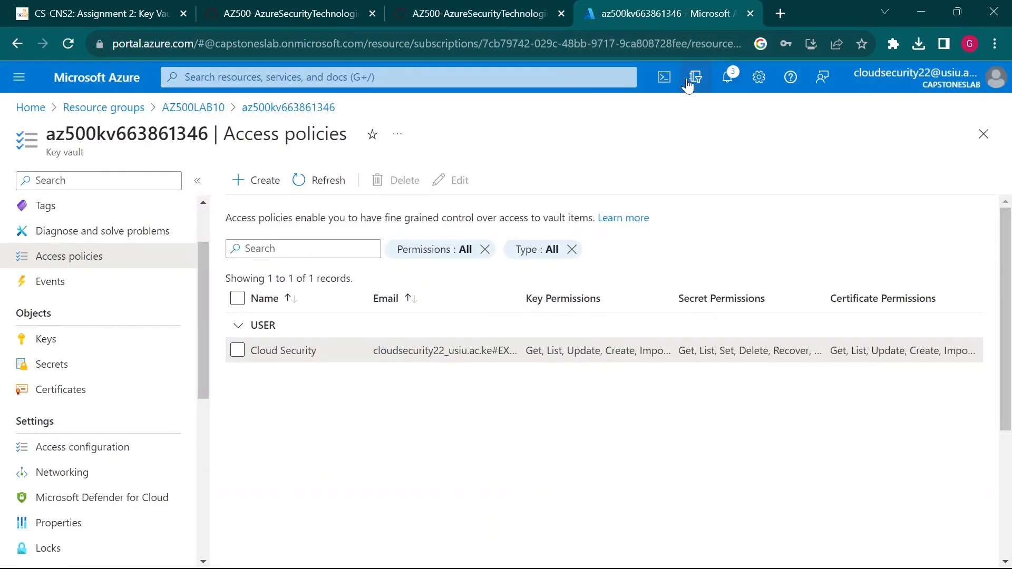
- Start Cloud Shell and highlight the first command's $kv, Get-AzKeyVault and AZ500LAB10 parts
left_click(665, 78)
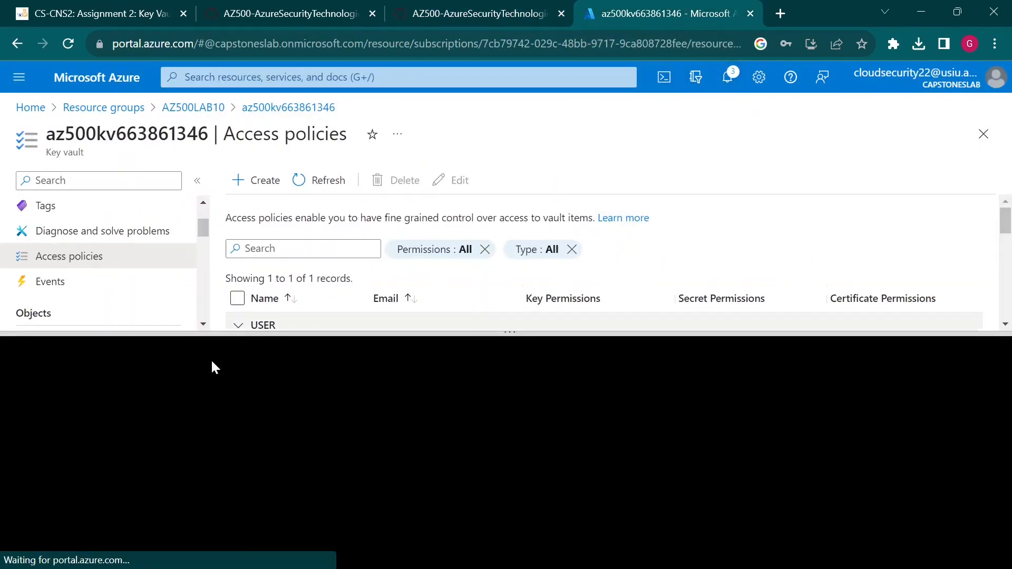
left_click(411, 6)
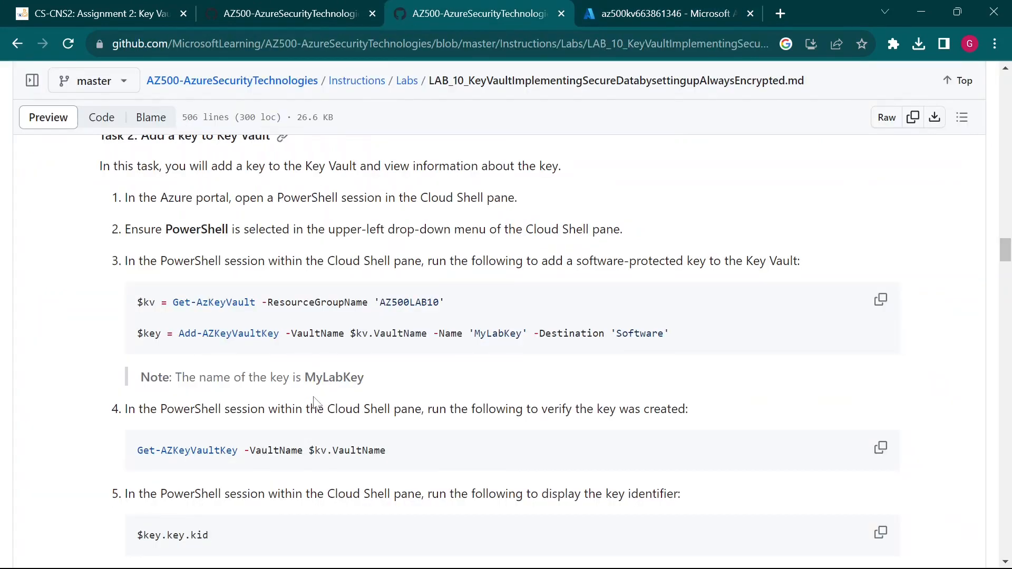
scroll(323, 441, "down", 1)
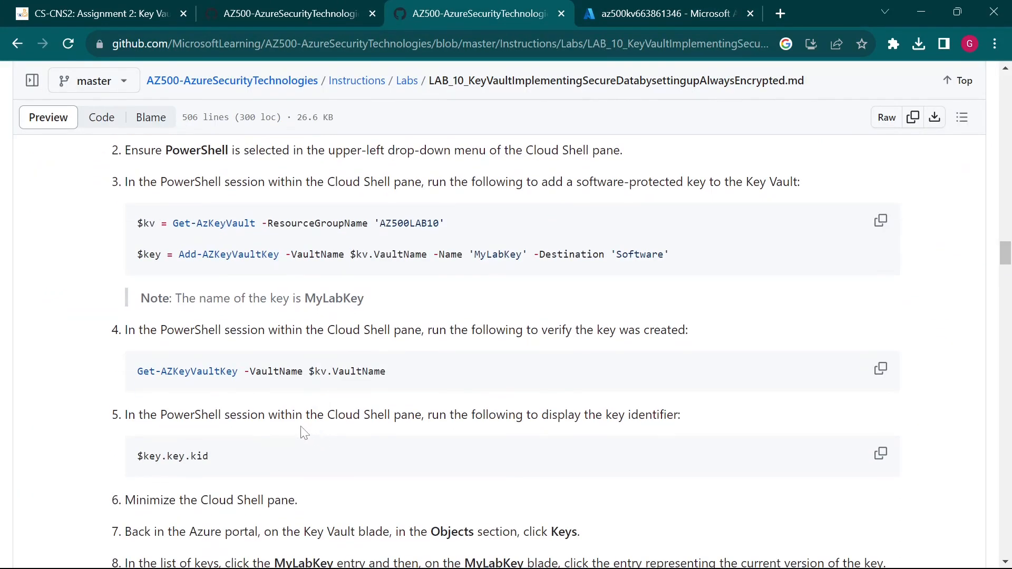
left_click_drag(136, 223, 155, 223)
left_click(155, 223)
left_click_drag(173, 223, 256, 223)
left_click(224, 232)
left_click_drag(173, 223, 256, 223)
left_click(256, 227)
left_click_drag(379, 223, 439, 223)
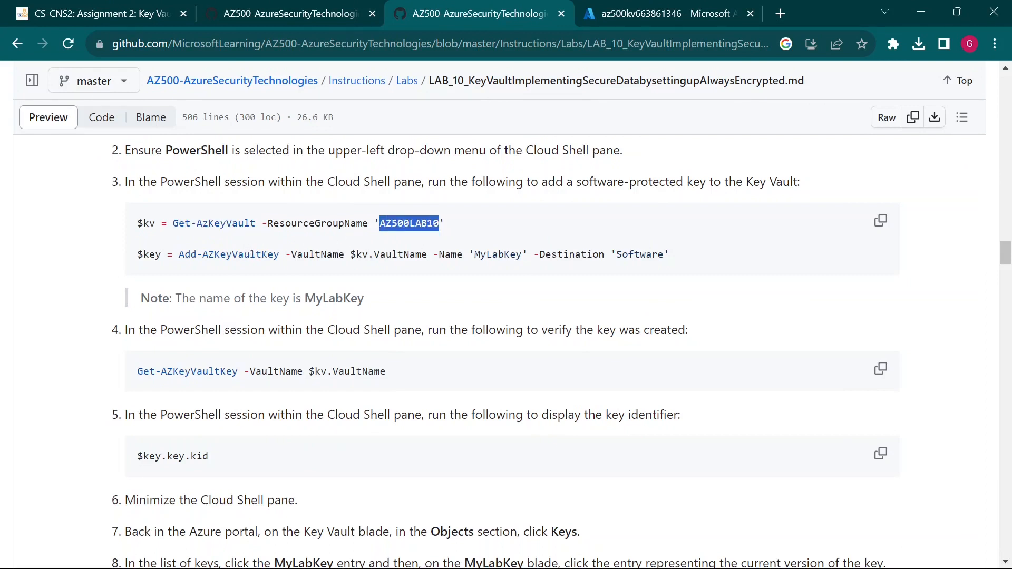
left_click(439, 223)
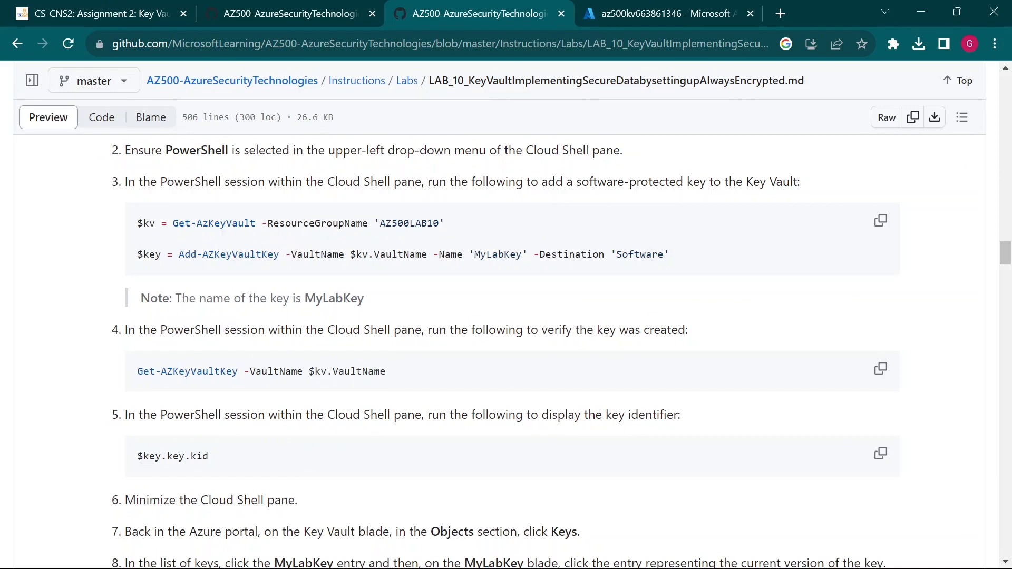
left_click_drag(155, 224, 136, 224)
left_click(231, 224)
left_click_drag(272, 223, 440, 224)
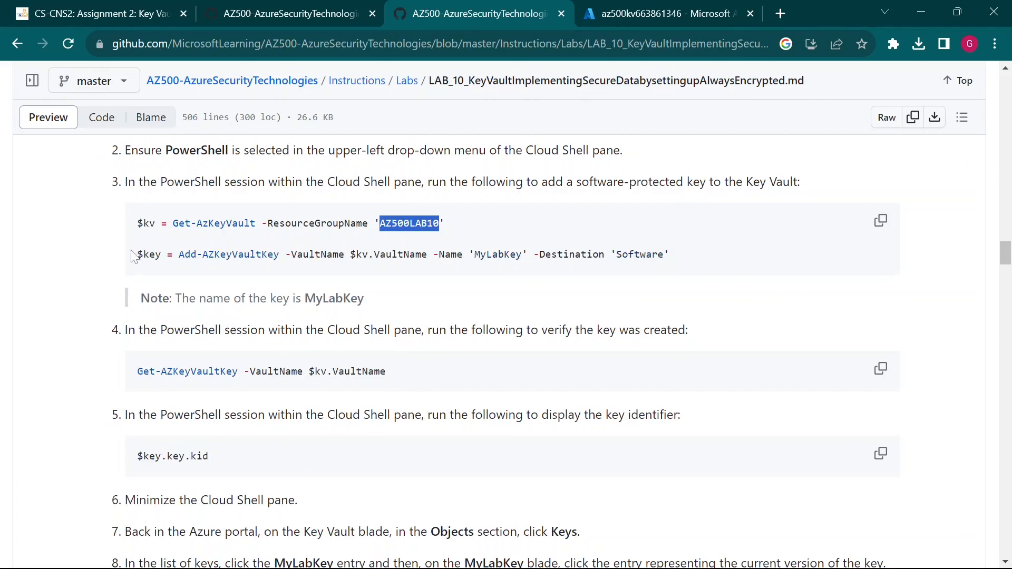
- Highlight the second command's $key, Add-AZKeyVaultKey, $kv.VaultName, MyLabKey and Software parts
left_click_drag(138, 255, 161, 255)
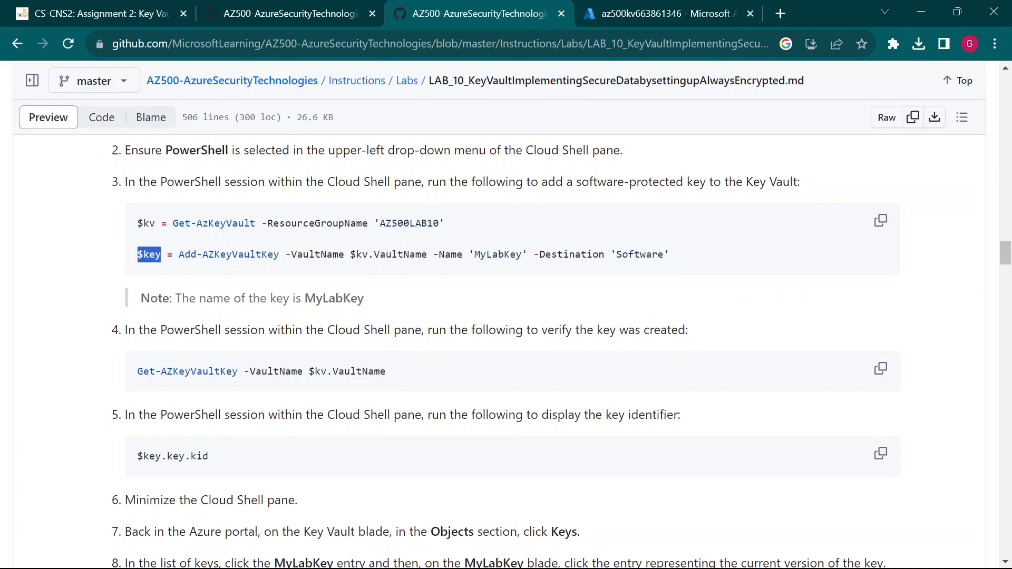
left_click(162, 255)
left_click_drag(179, 256, 273, 255)
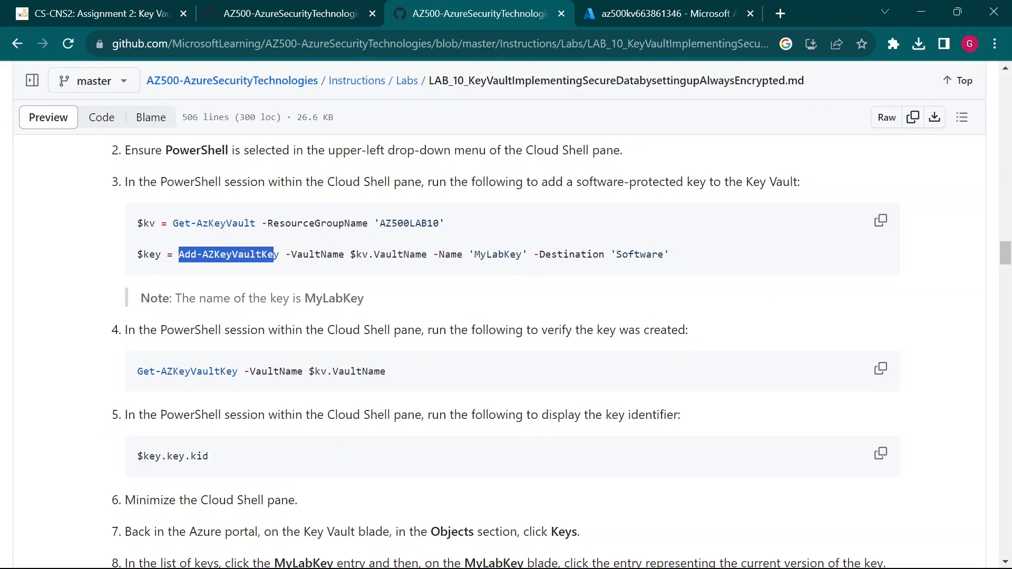
left_click_drag(274, 255, 344, 255)
left_click(280, 255)
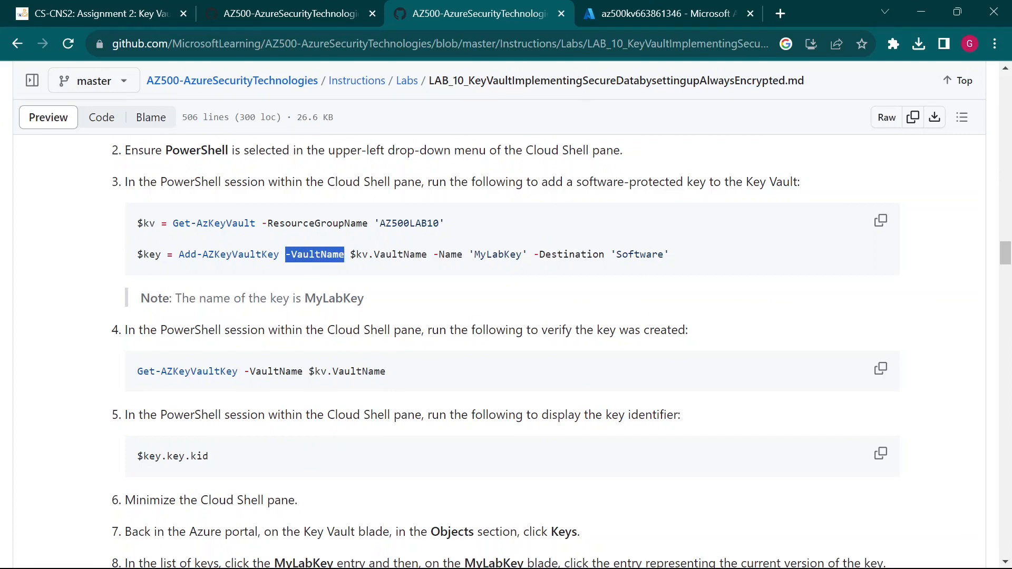
left_click_drag(350, 255, 427, 255)
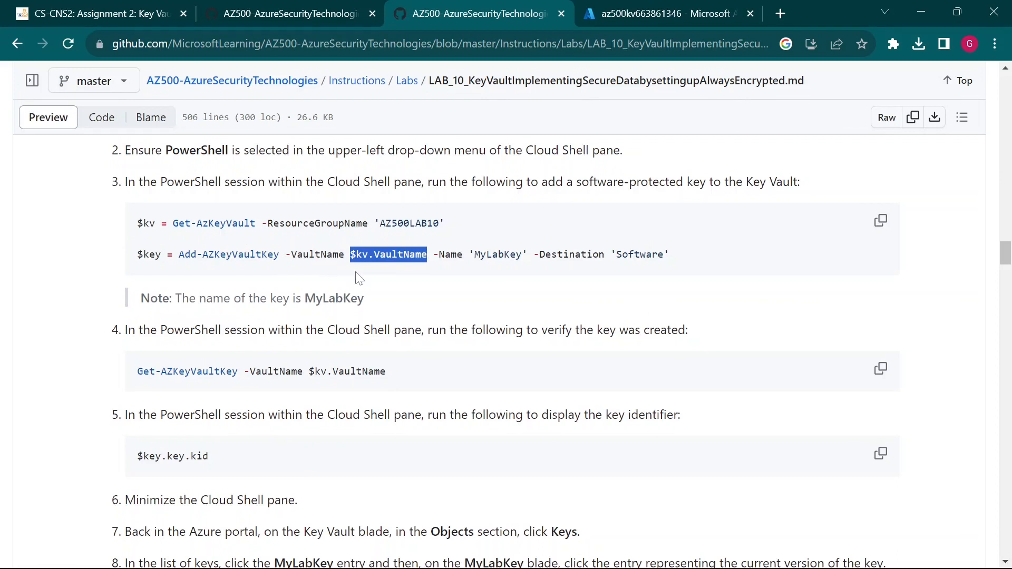
left_click_drag(142, 224, 285, 224)
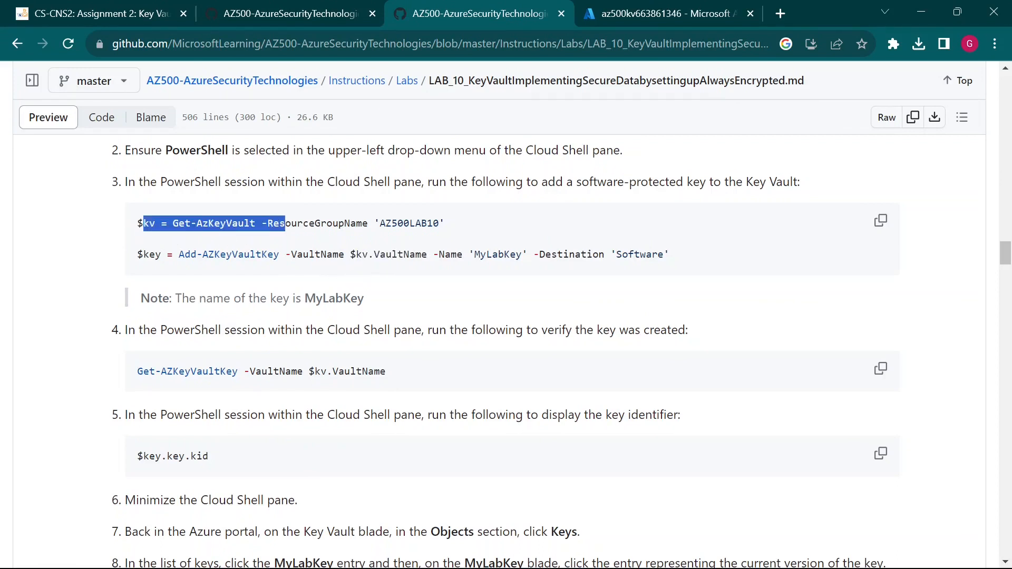
left_click(484, 238)
left_click_drag(473, 255, 529, 265)
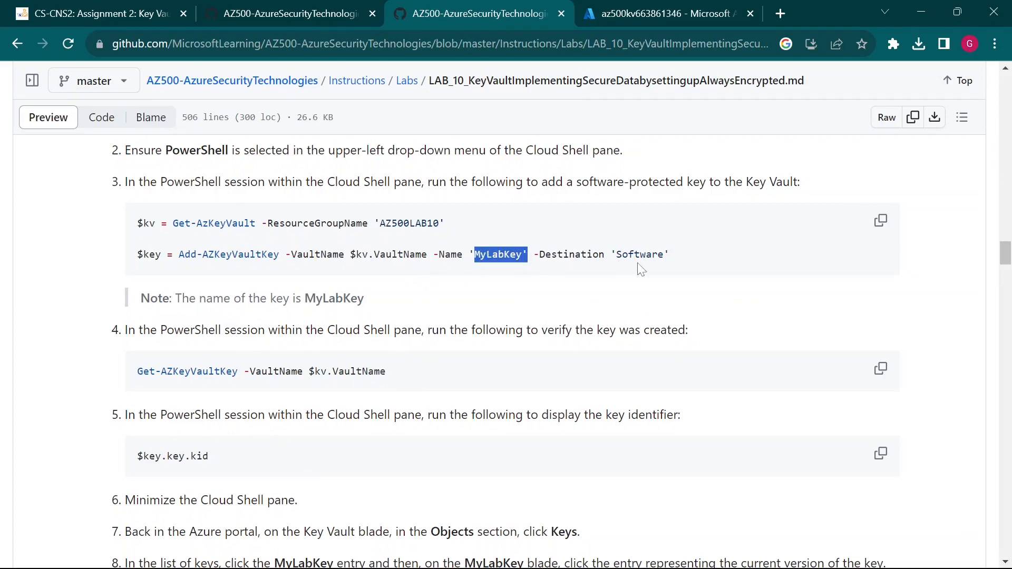
left_click_drag(616, 255, 663, 255)
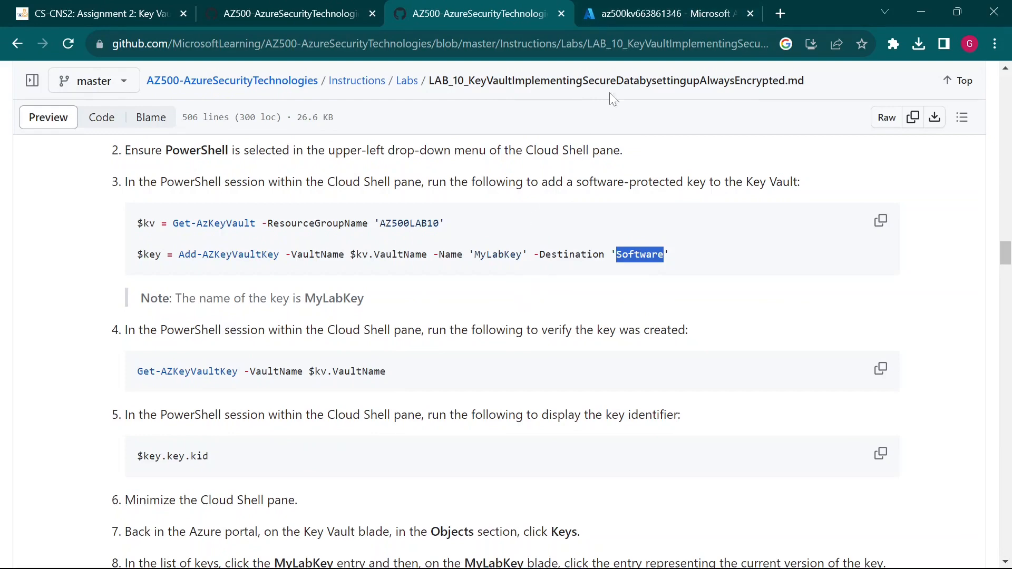
left_click(675, 11)
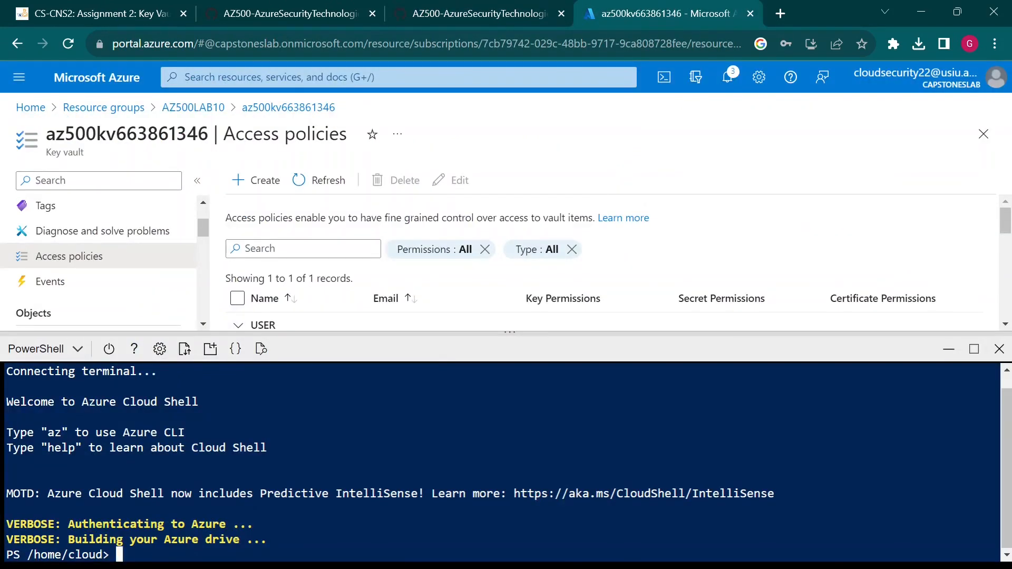
- Clear Cloud Shell and run the pasted Get-AzKeyVault command to fetch the vault
type("cls")
key("Return")
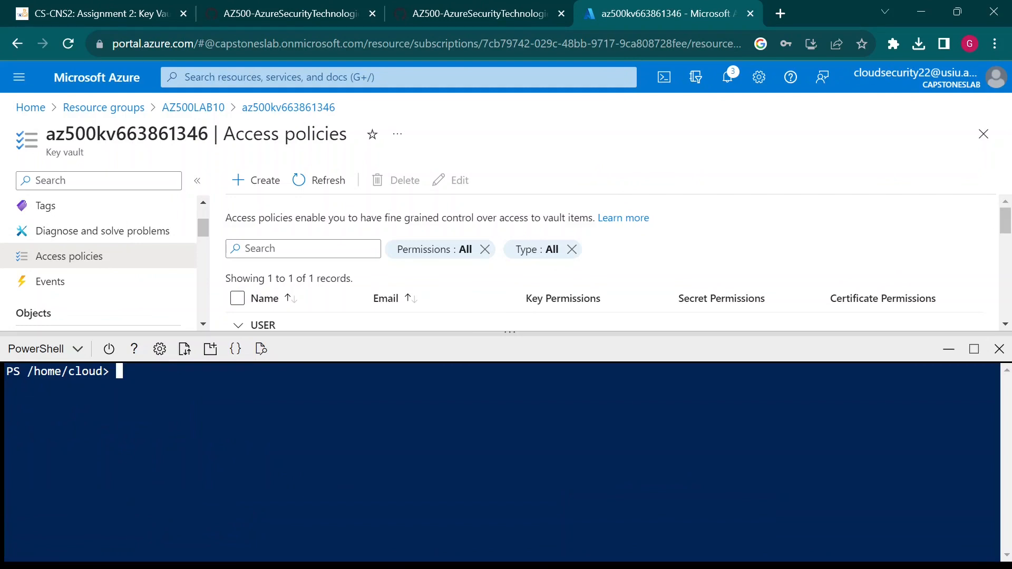
type("$kv = Get-AzKeyVault -ResourceGroupName 'AZ500LAB10'")
key("Return")
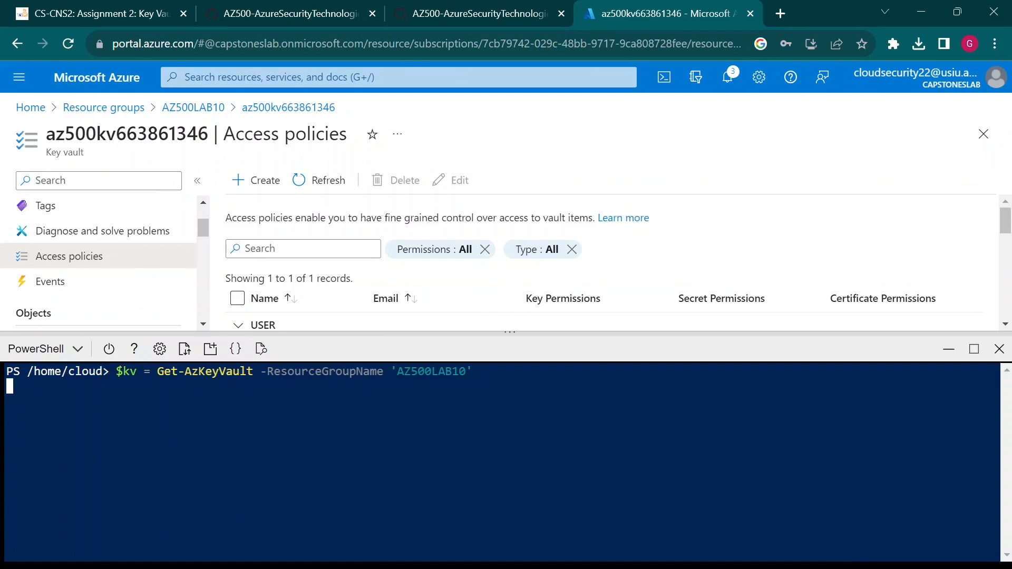
key("Return")
- Run Add-AzKeyVaultKey to create MyLabKey with -Destination 'Software'
type("$key = Add-AZKeyVaultKey -VaultName $kv.VaultName -Name 'MyLabKey' -Destination")
type("'S")
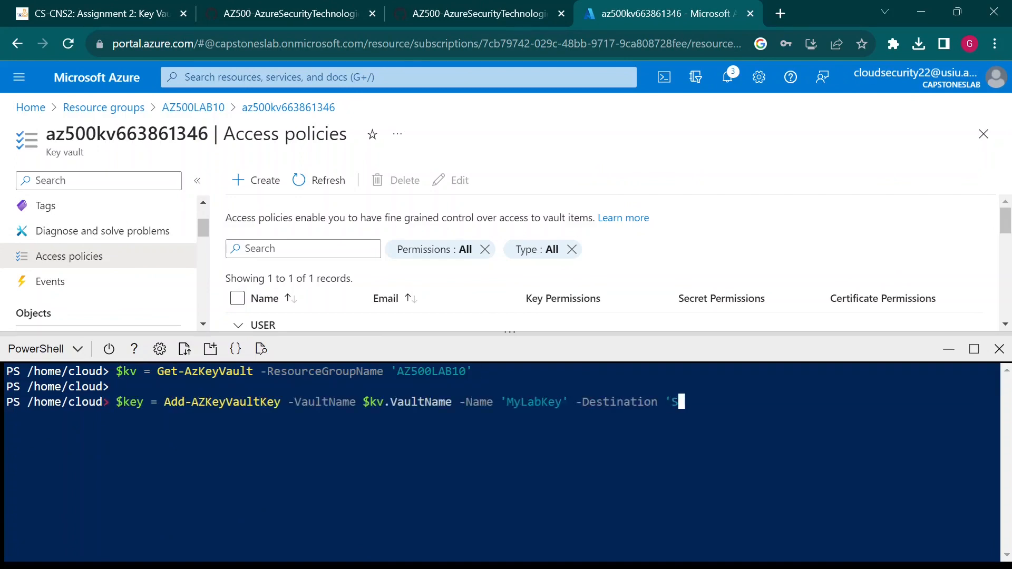
type("oftware'")
key("Return")
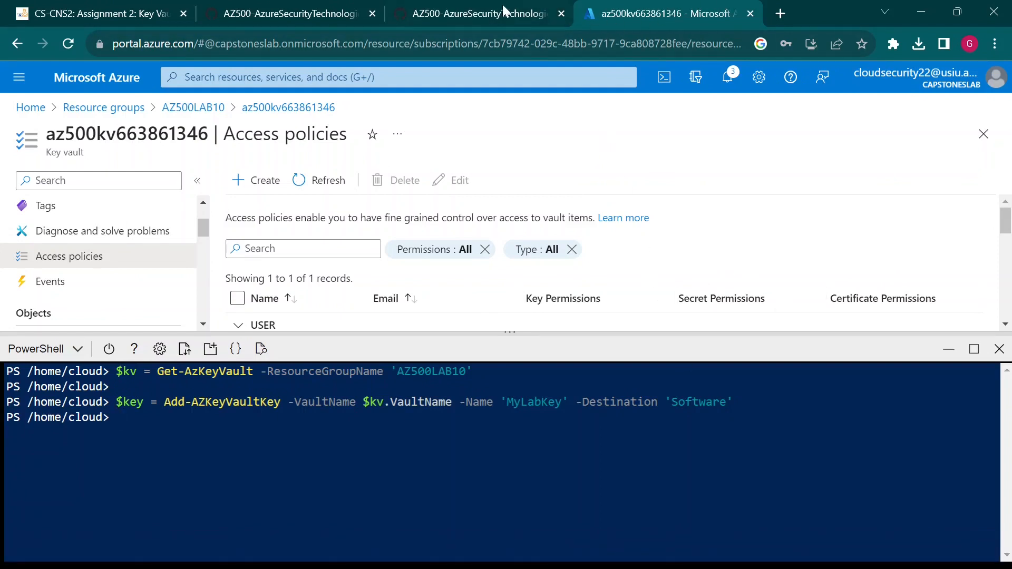
left_click_drag(427, 344, 446, 429)
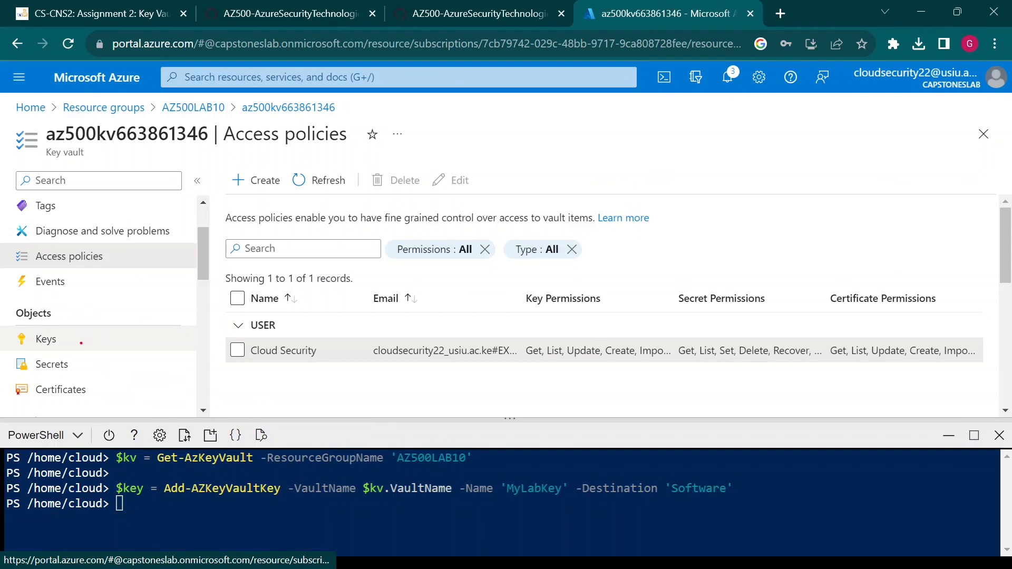
- Check that MyLabKey shows as Enabled in the vault's Keys list, then return to the GitHub instructions
left_click(62, 351)
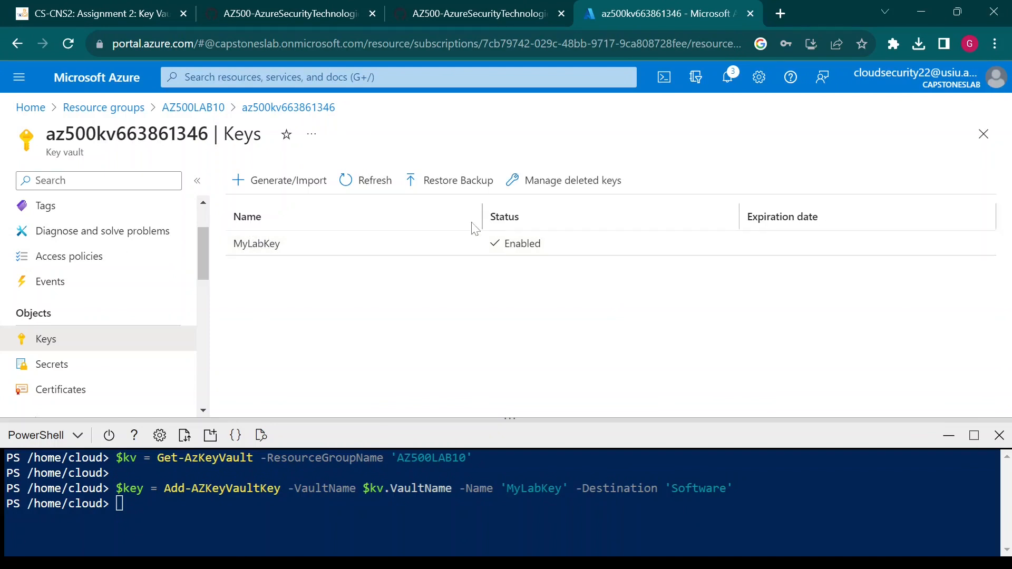
left_click_drag(484, 213, 388, 218)
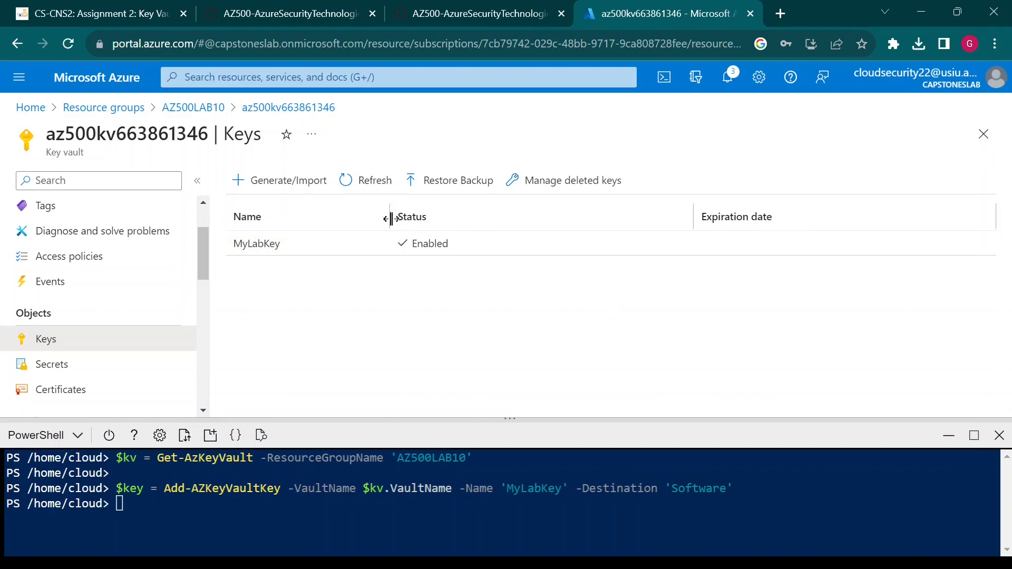
key("ctrl+Page_Up")
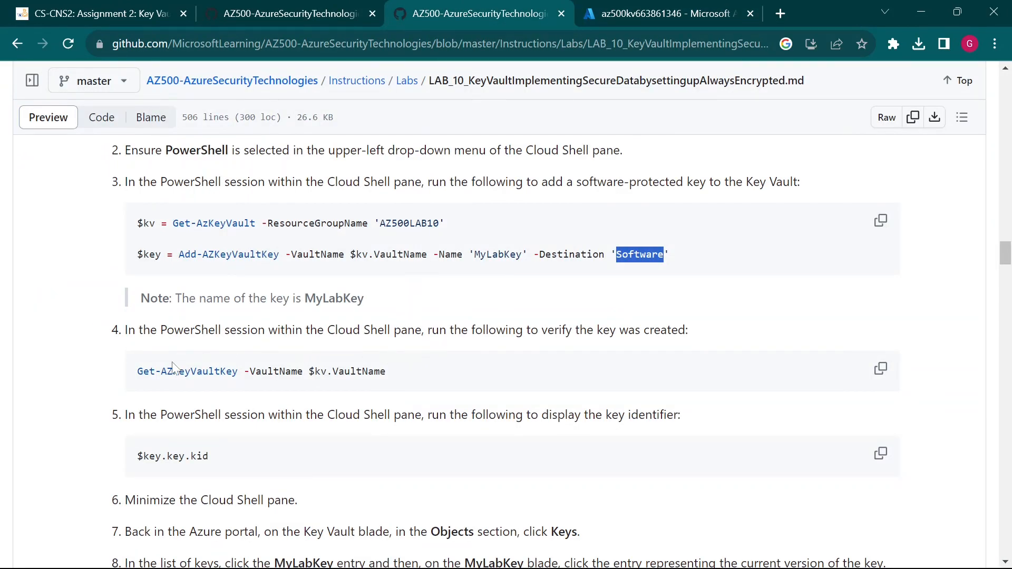
scroll(201, 401, "down", 2)
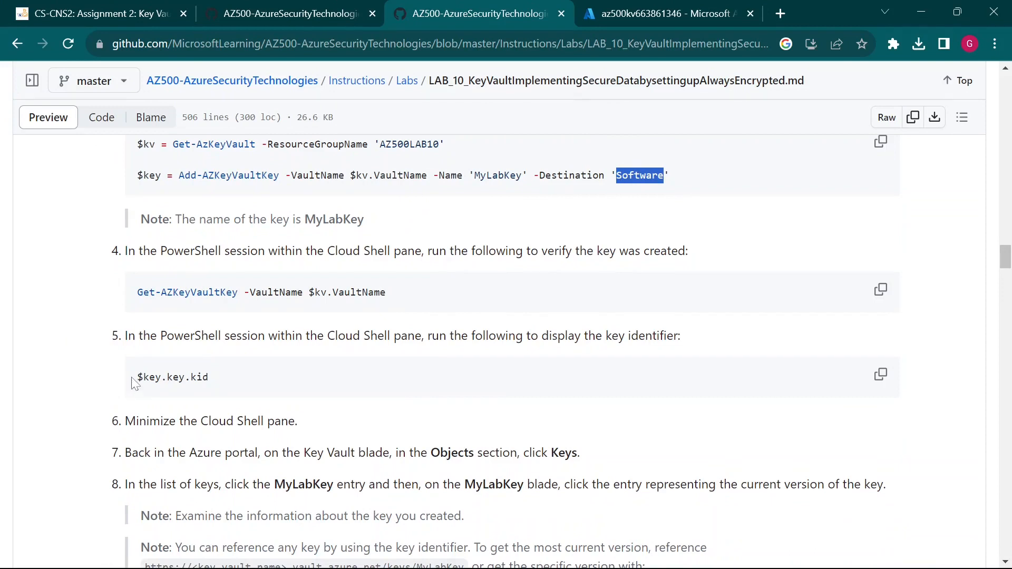
- Copy the $key.key.kid command from step 5 and go back to the Azure portal
left_click_drag(132, 378, 209, 378)
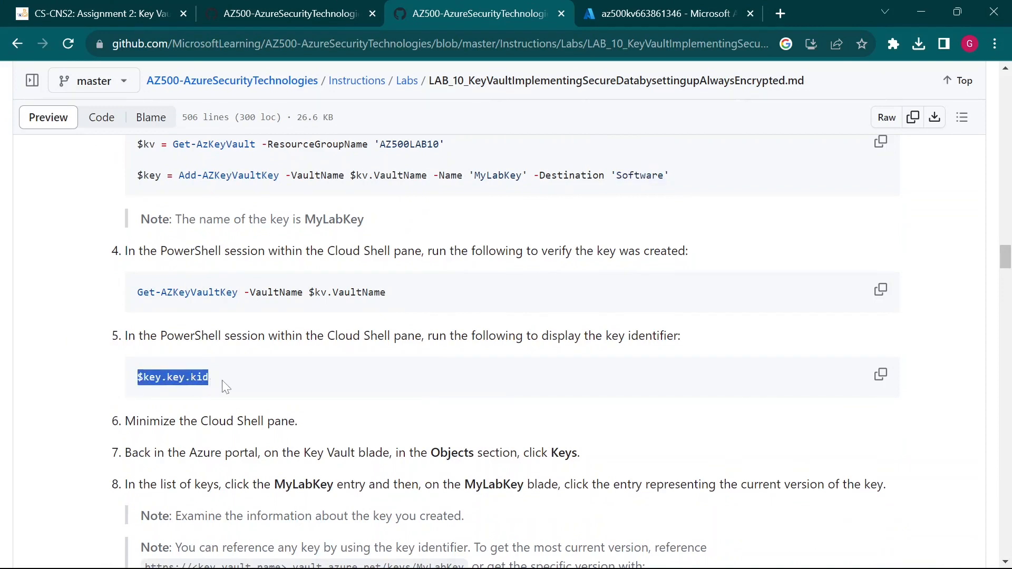
left_click(881, 374)
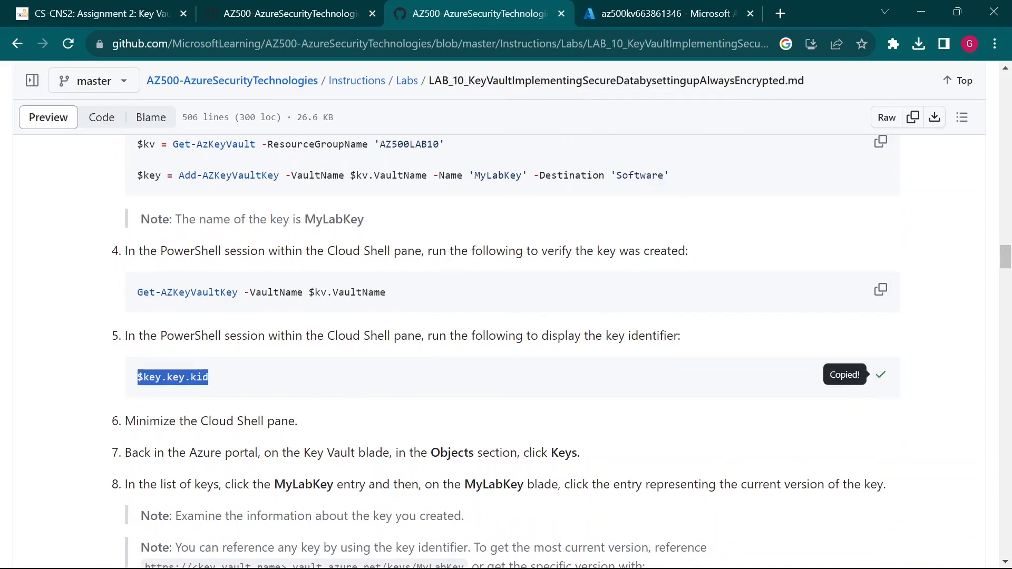
left_click(660, 7)
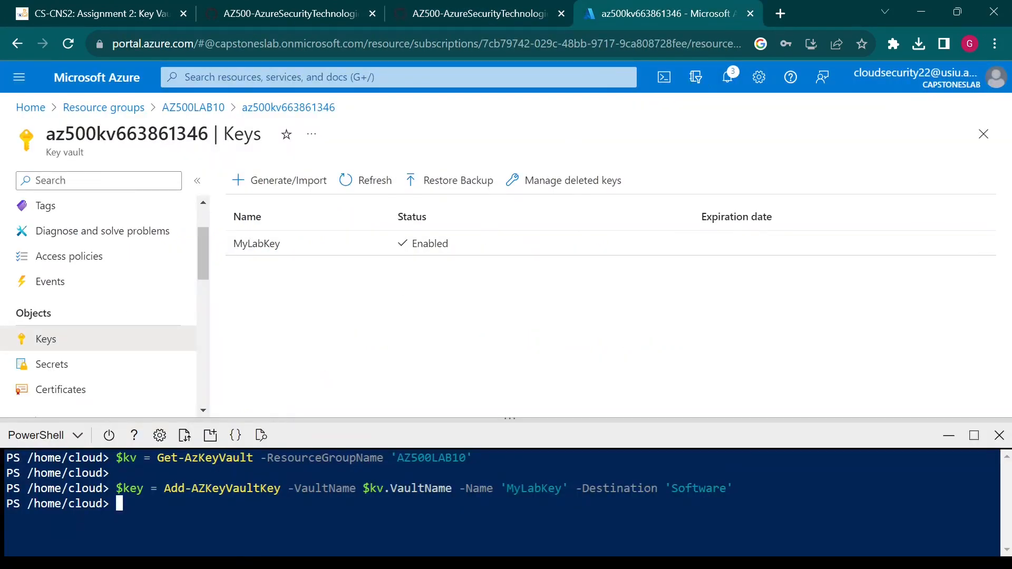
- Run $key.key.kid in Cloud Shell and copy the printed MyLabKey identifier URL
type("$key.key.kid")
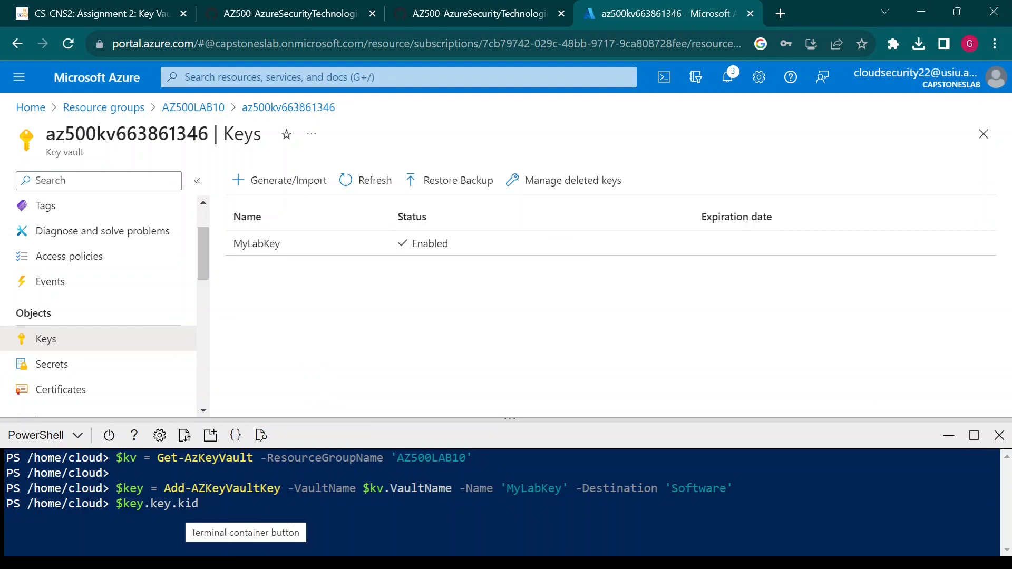
key("Return")
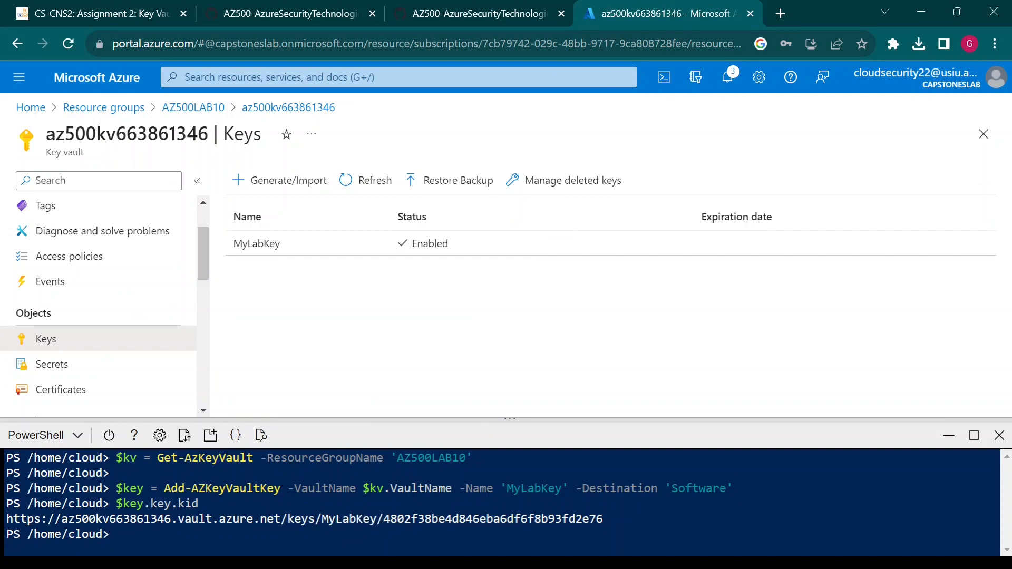
left_click_drag(608, 519, 386, 524)
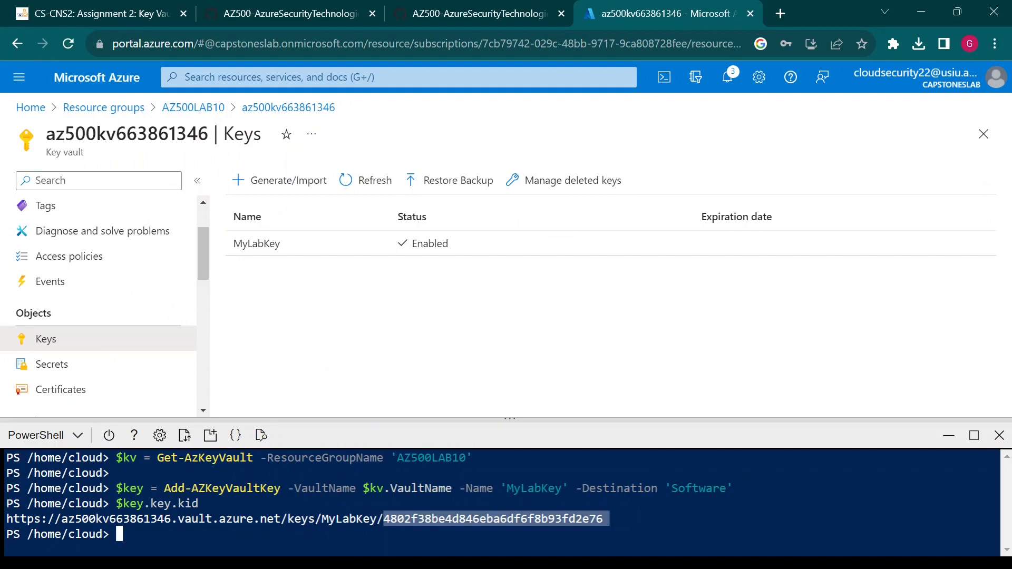
left_click_drag(616, 521, 384, 530)
left_click_drag(611, 419, 616, 386)
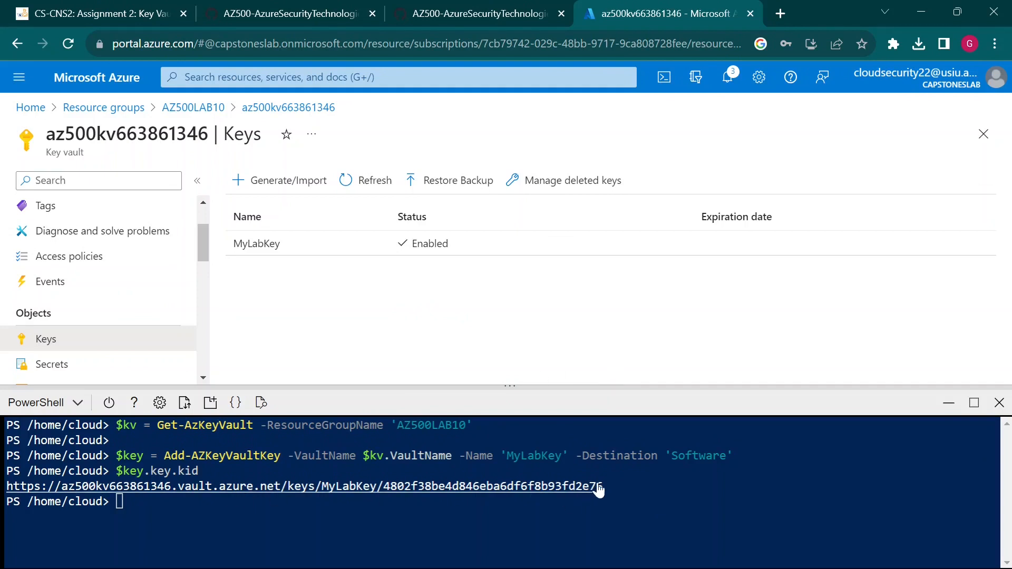
left_click_drag(609, 486, 8, 490)
left_click(8, 524)
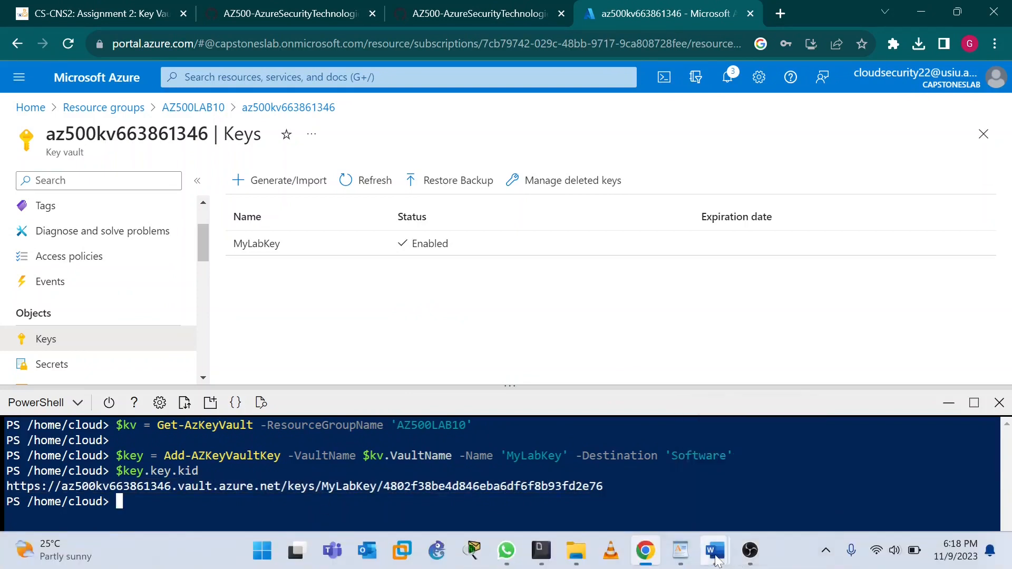
- Add a 'key ID' line in the WordPad notes and paste MyLabKey's identifier URL under it
mouse_move(716, 560)
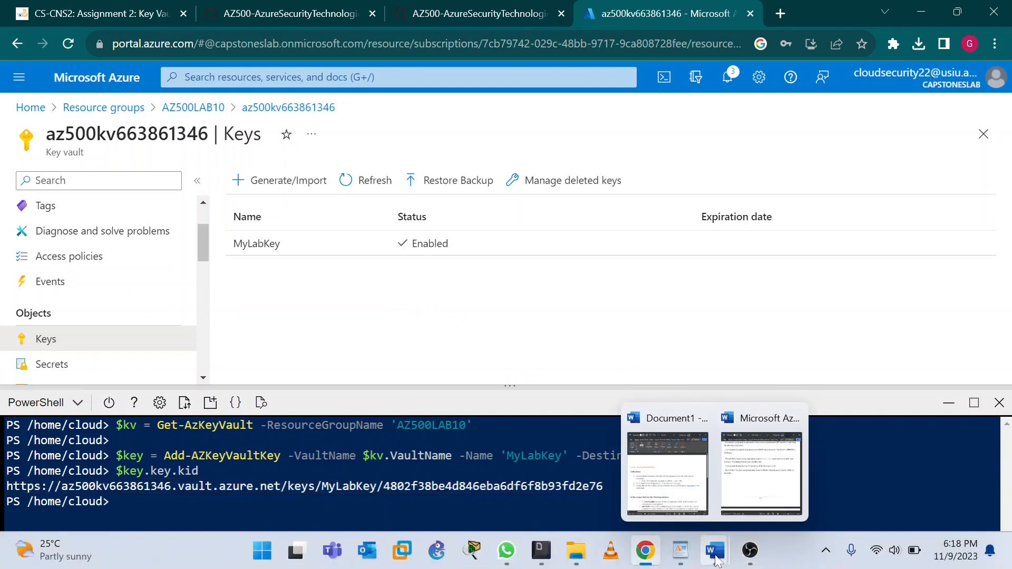
left_click(680, 551)
left_click(14, 346)
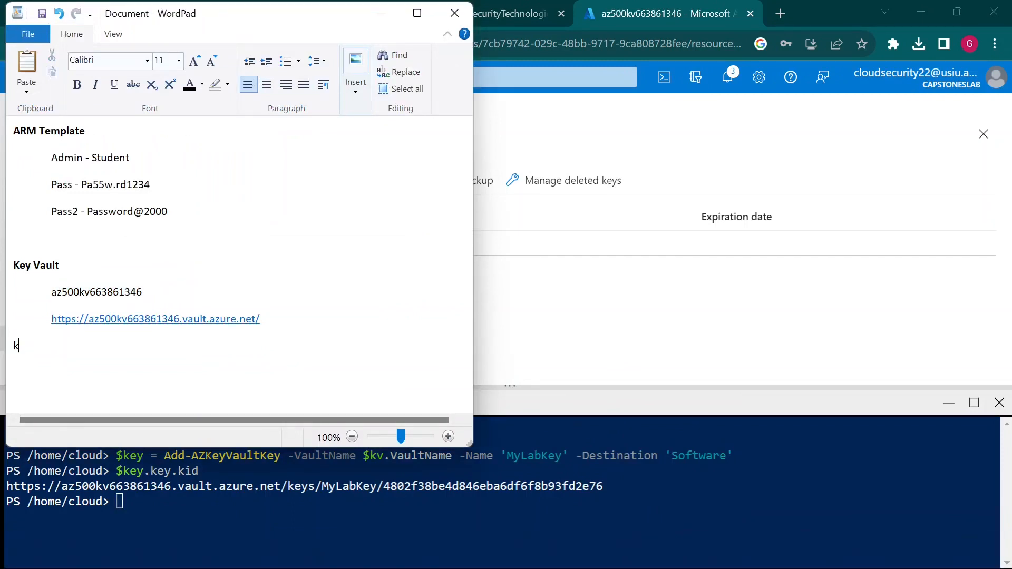
type("key")
key("Caps_Lock")
type("ID")
key("Caps_Lock")
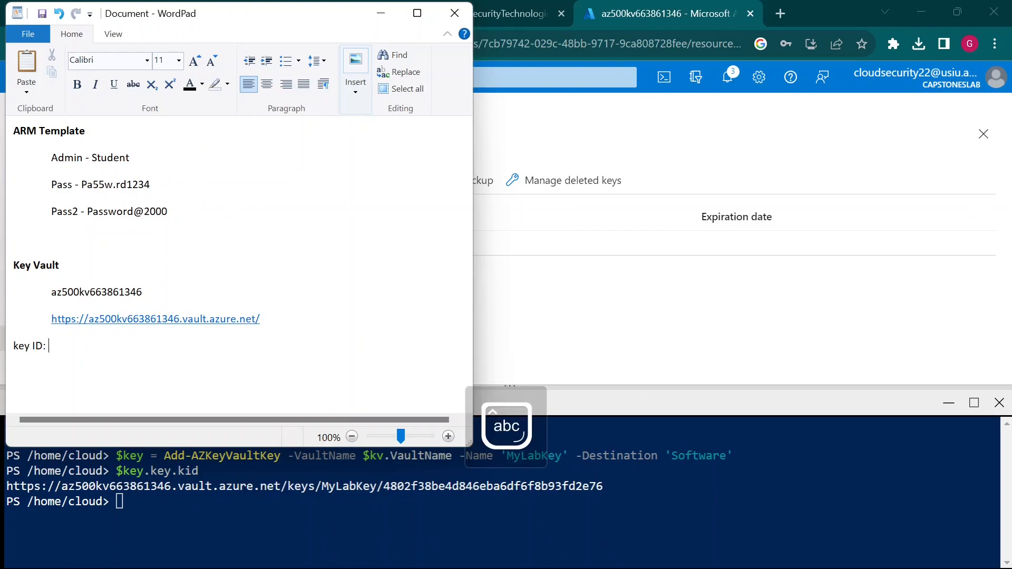
key("Return")
key("ctrl+v")
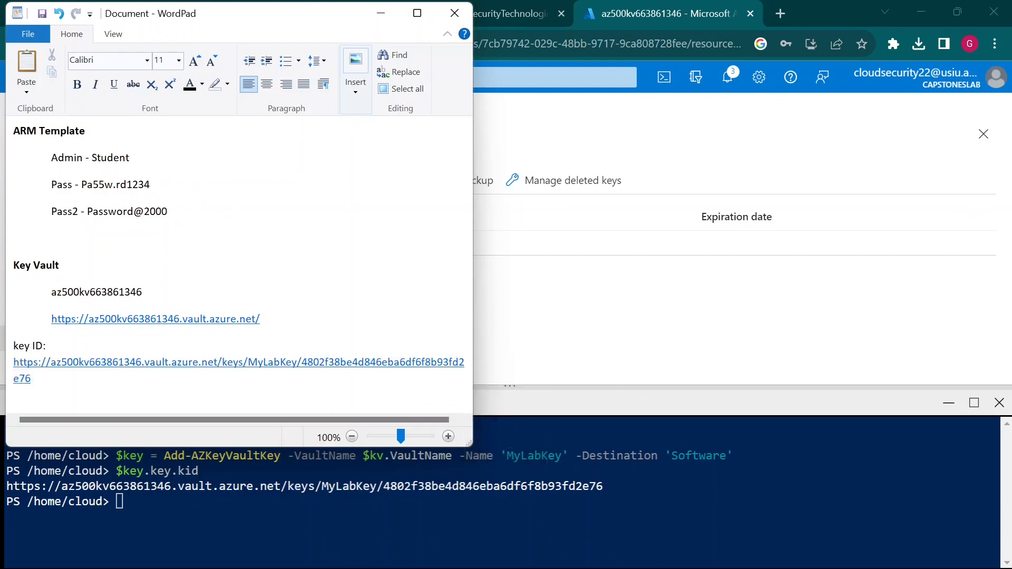
- Add blank lines below the pasted key URL and return to the Keys page
left_click(700, 302)
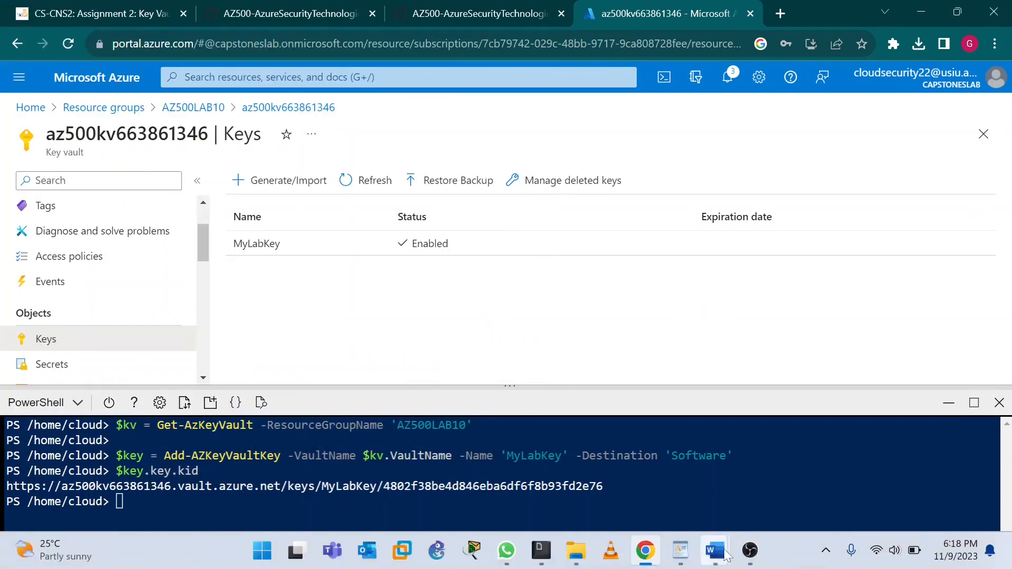
left_click(681, 553)
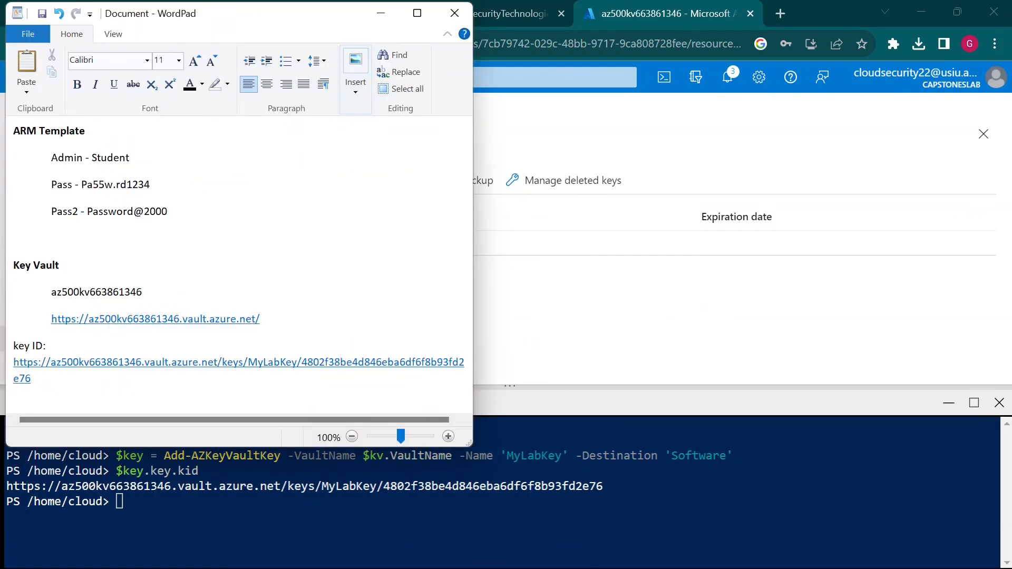
key("Return")
key("Return")
key("Return")
left_click(575, 311)
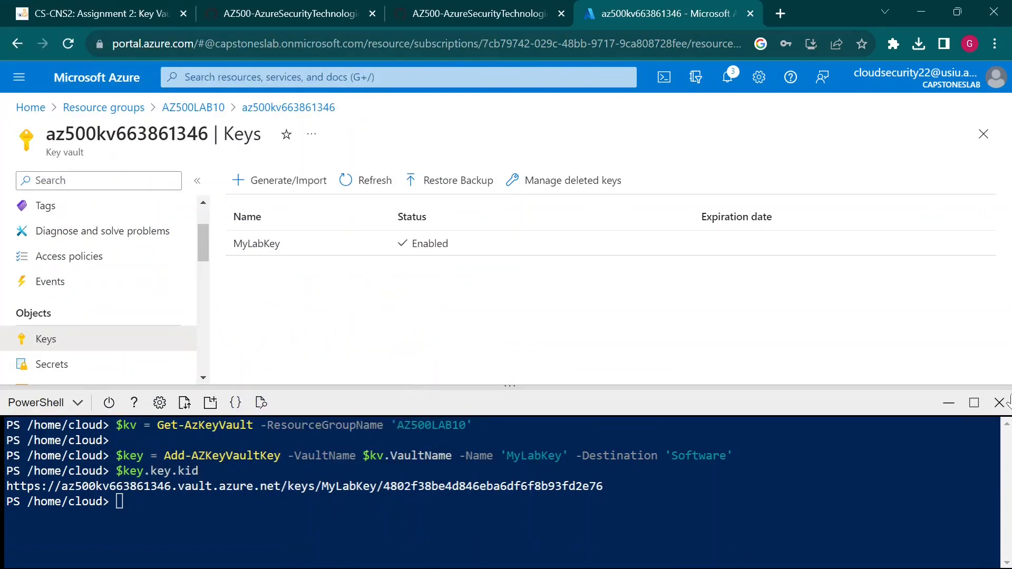
- Read step 6 of the lab instructions, then minimize the Cloud Shell pane on the Keys page
left_click(454, 13)
scroll(410, 403, "down", 1)
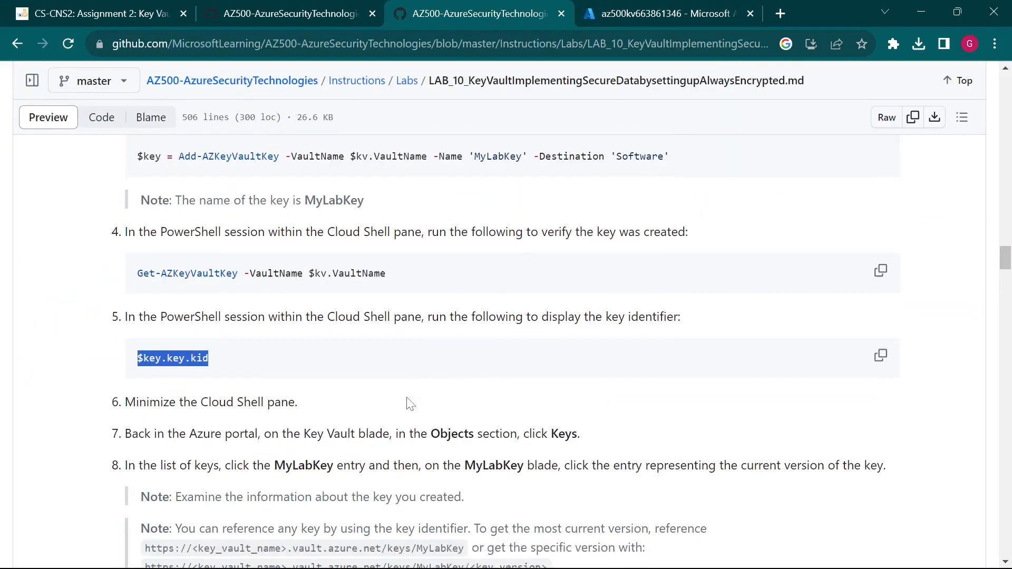
scroll(410, 404, "down", 2)
left_click_drag(123, 262, 289, 262)
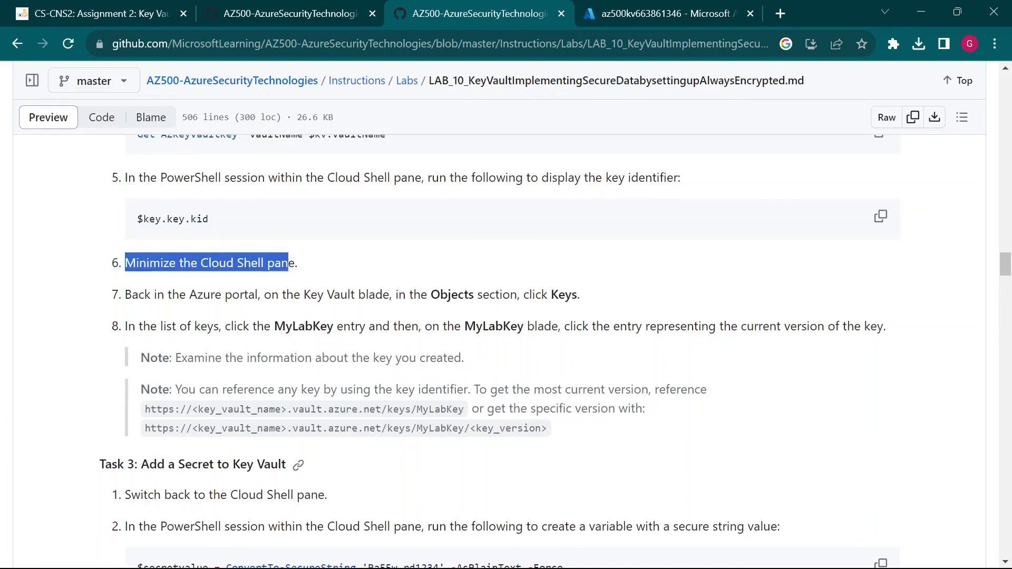
left_click(290, 263)
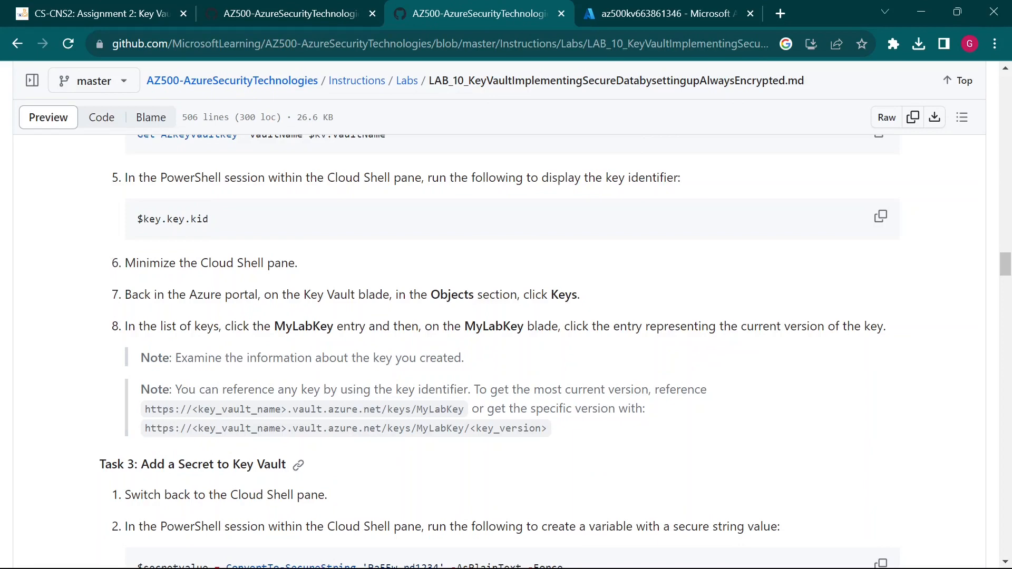
left_click(619, 14)
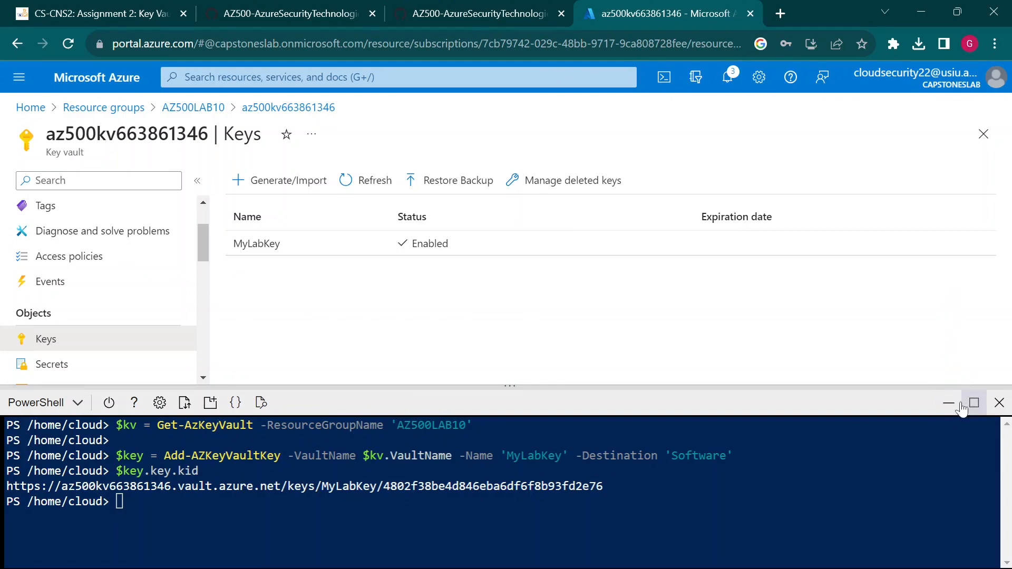
left_click(948, 403)
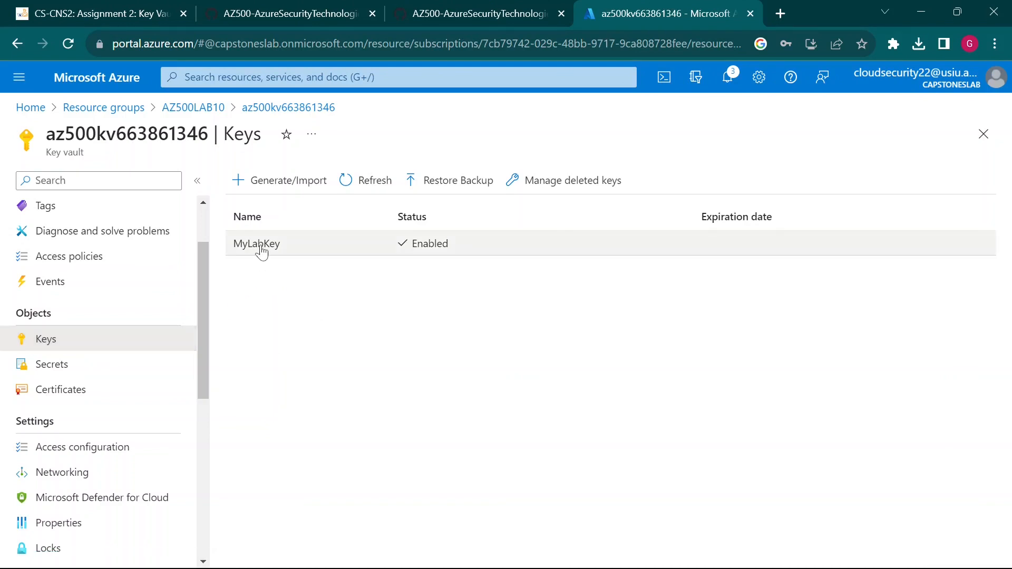
- Open MyLabKey's current version to view its properties, then switch to the lab instructions
left_click(259, 244)
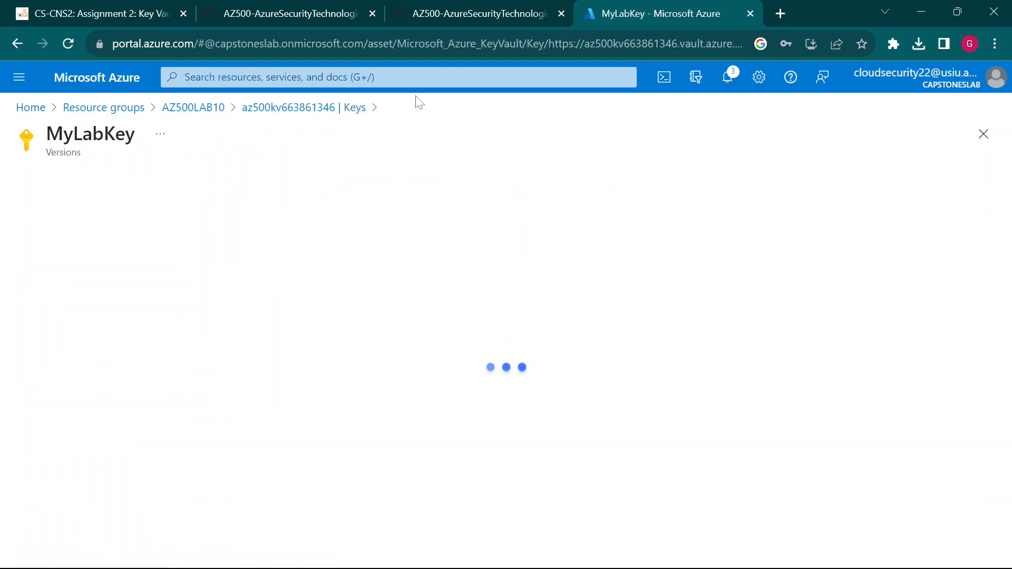
left_click(448, 11)
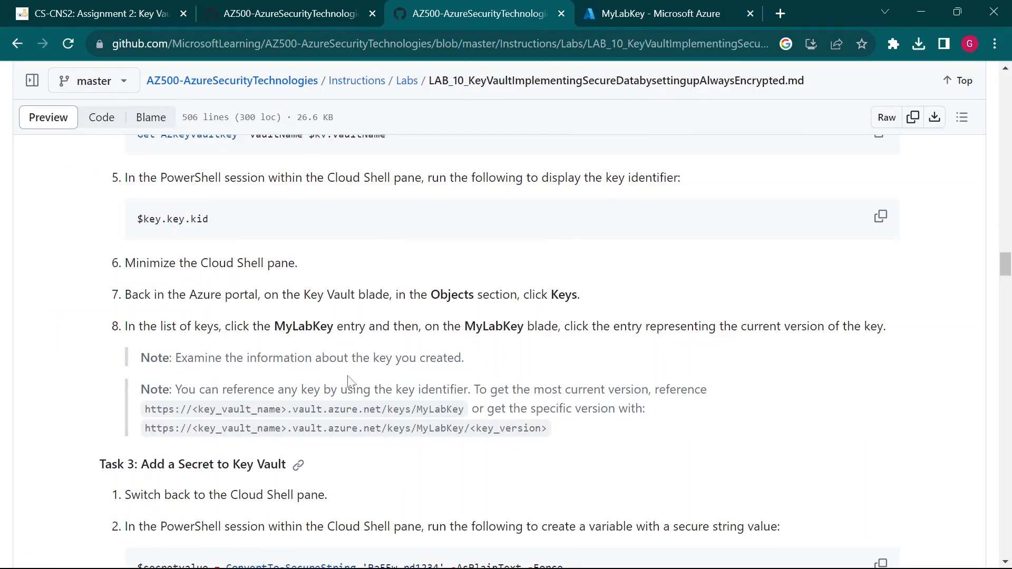
left_click(623, 11)
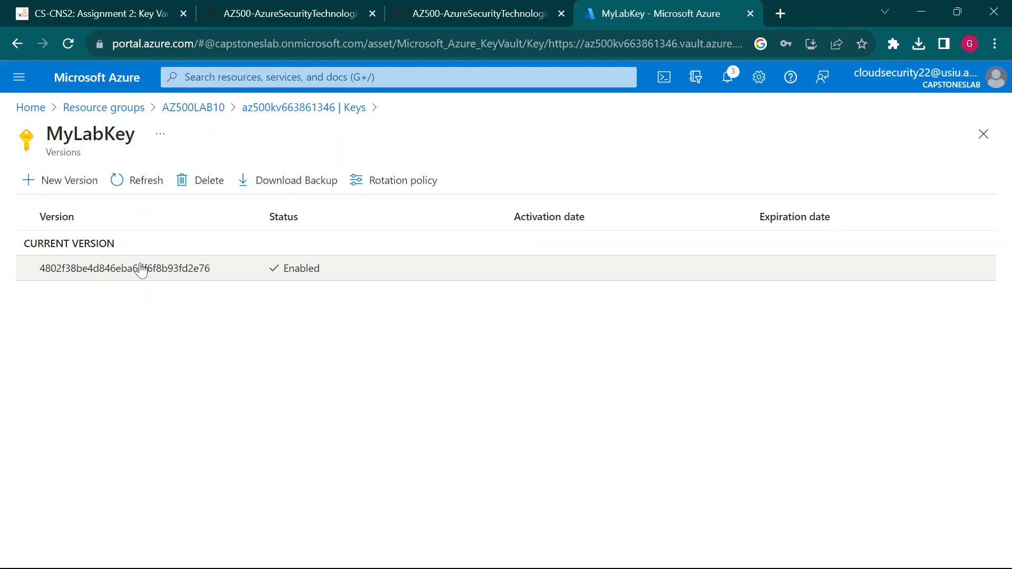
left_click(138, 276)
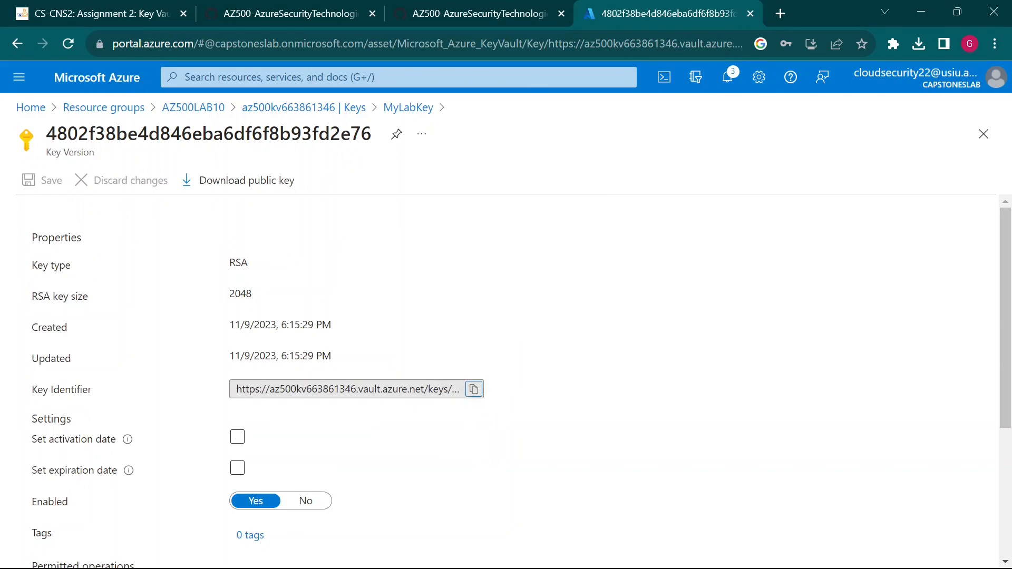
left_click(529, 14)
scroll(282, 458, "down", 2)
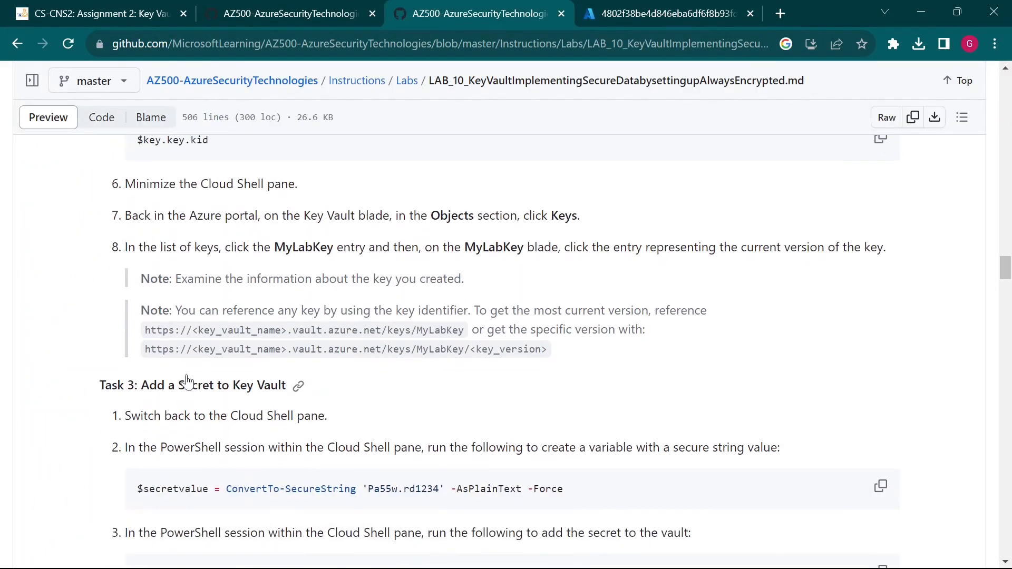
- Read the note and the sample key identifier URL formats, then return to the MyLabKey version page
left_click_drag(162, 279, 462, 282)
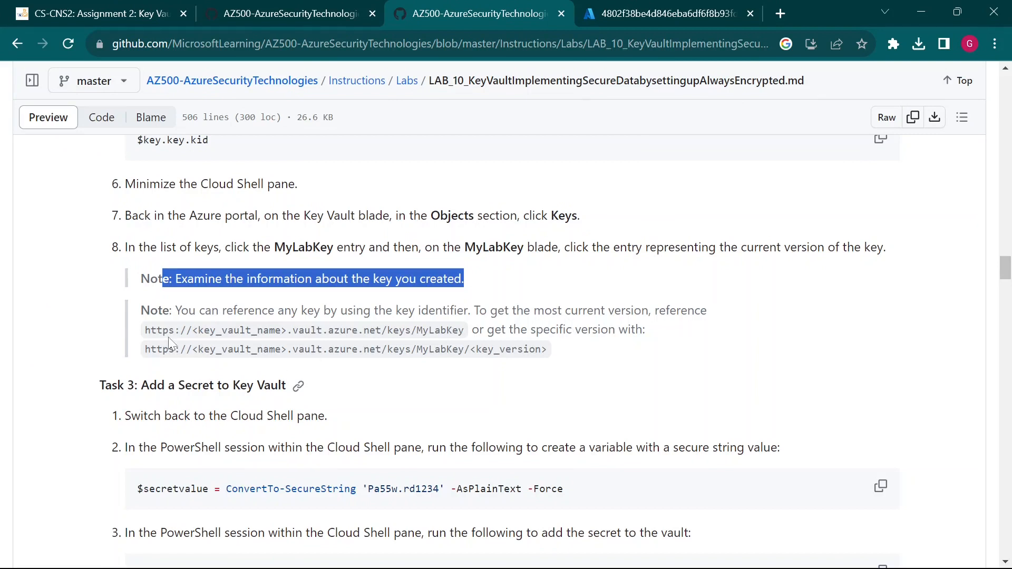
left_click_drag(169, 330, 470, 329)
left_click(470, 330)
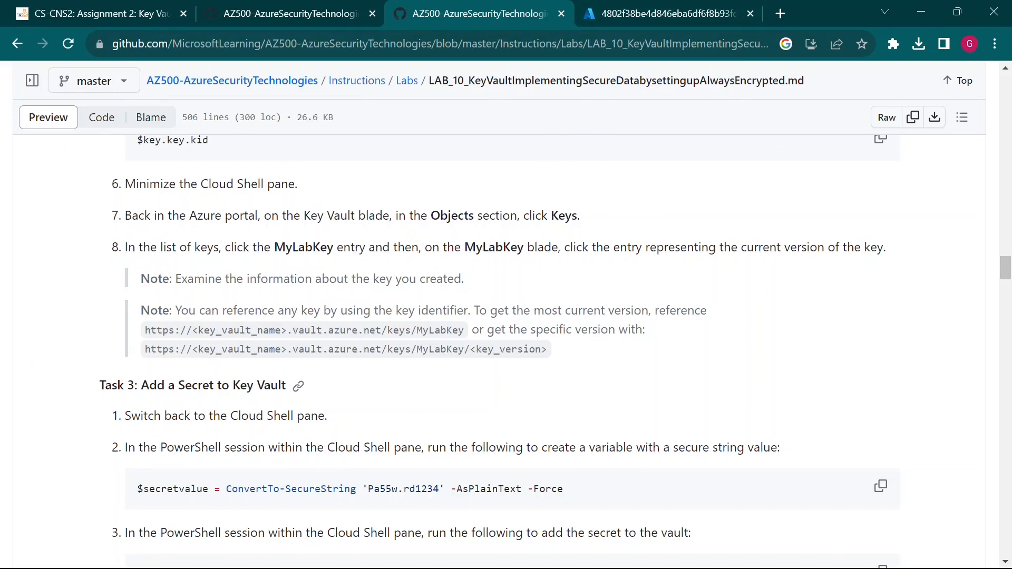
left_click_drag(144, 330, 417, 330)
left_click(467, 328)
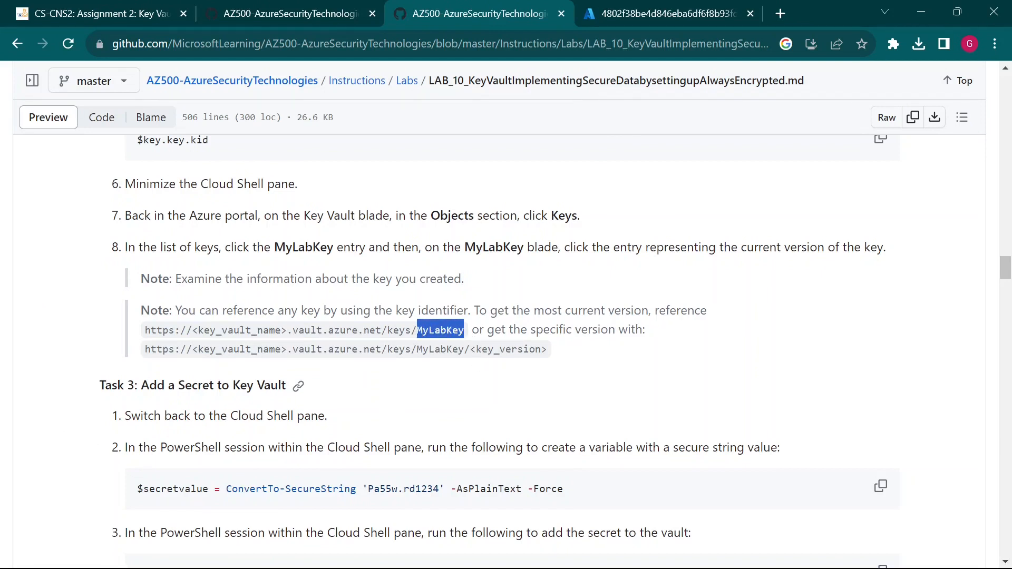
left_click(617, 13)
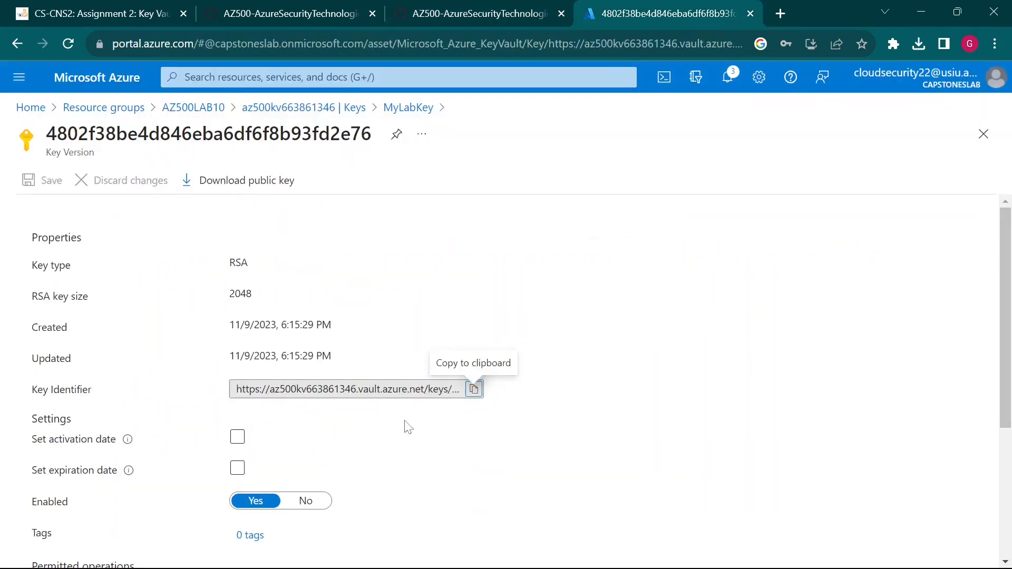
- Scroll through the key version's permitted operations, then bring the WordPad notes forward
scroll(511, 477, "down", 3)
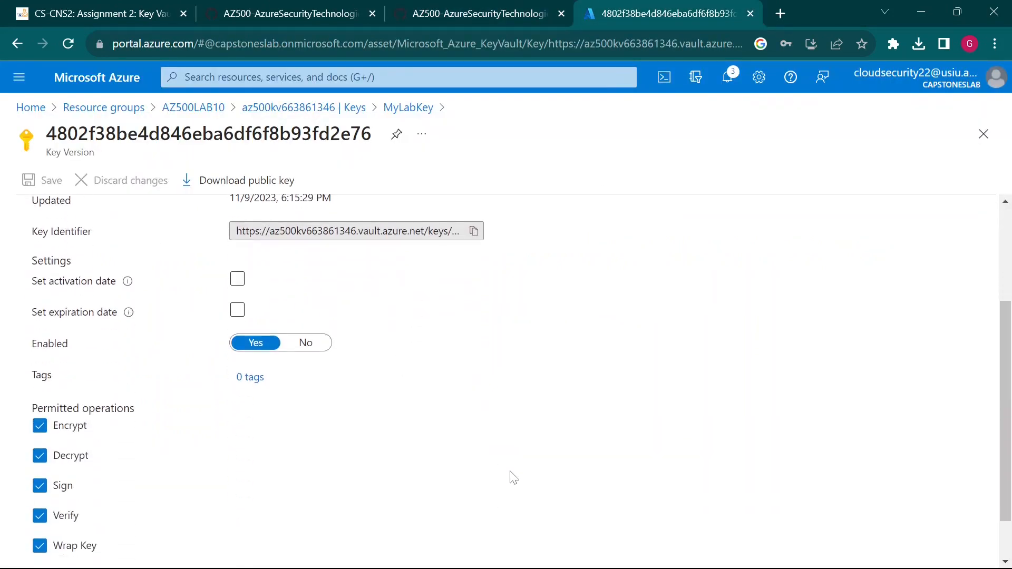
scroll(513, 477, "up", 3)
mouse_move(709, 562)
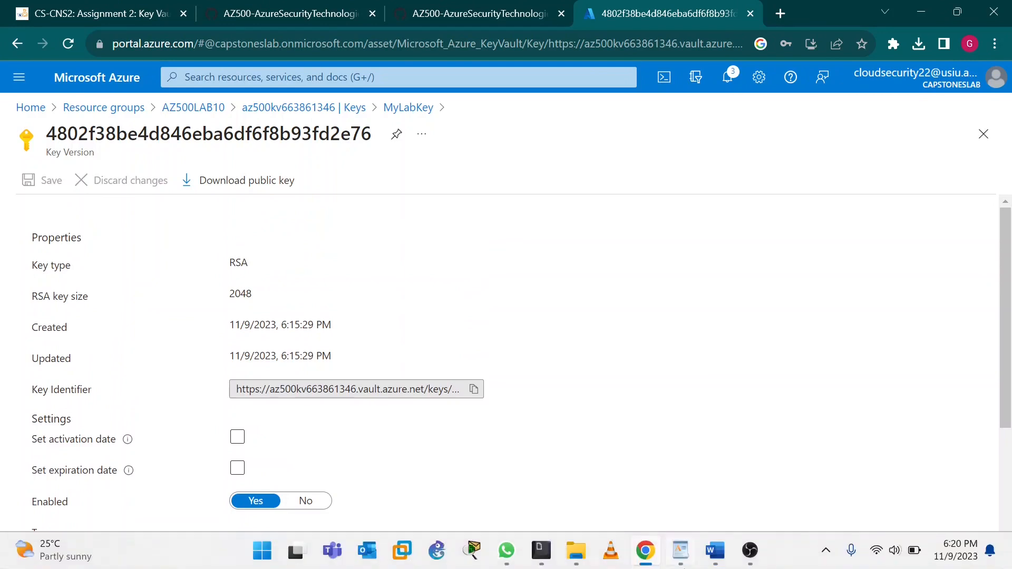
left_click(680, 550)
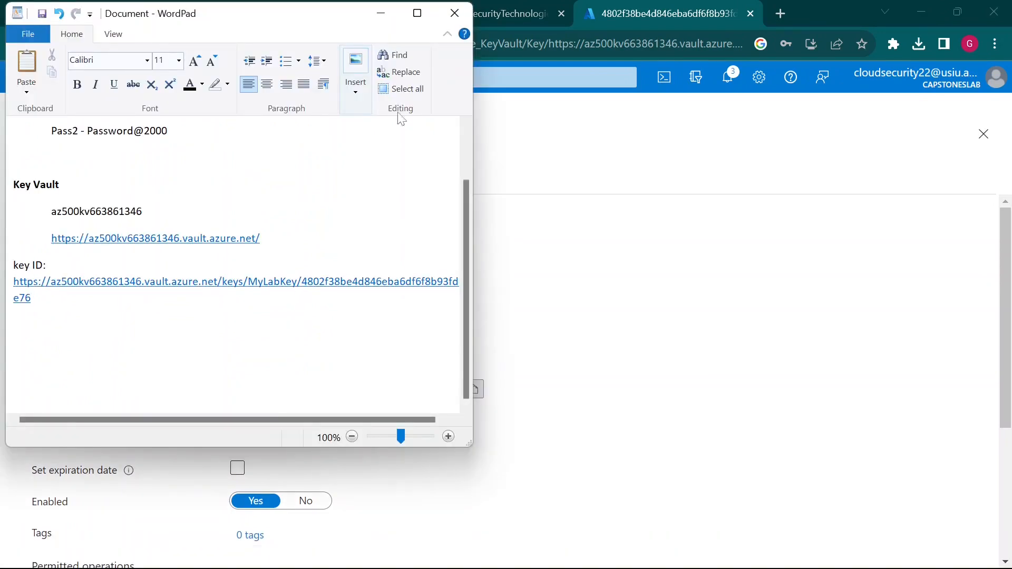
- Check the saved key ID ends with version 4802f38be4d846eba6df6f8b93fd2e76, then return to the lab instructions
left_click(417, 13)
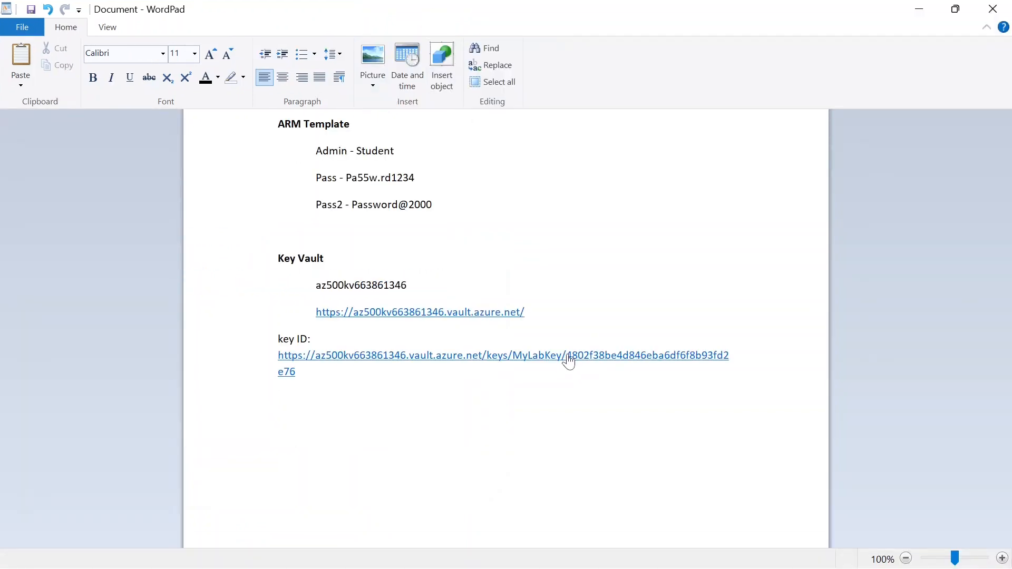
mouse_move(566, 346)
left_mouse_down()
mouse_move(617, 370)
mouse_move(731, 370)
left_mouse_up()
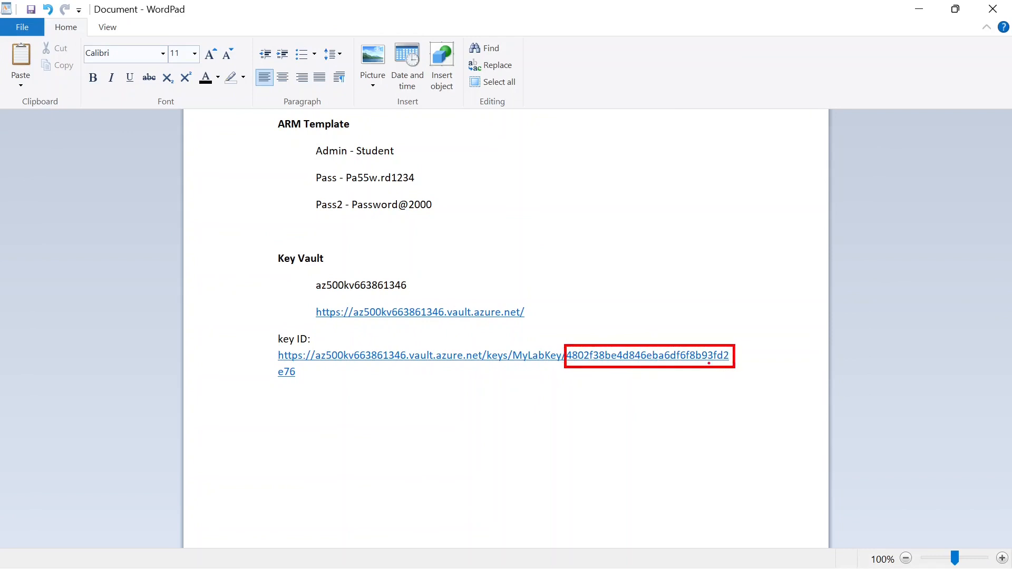
key("Escape")
left_click(960, 8)
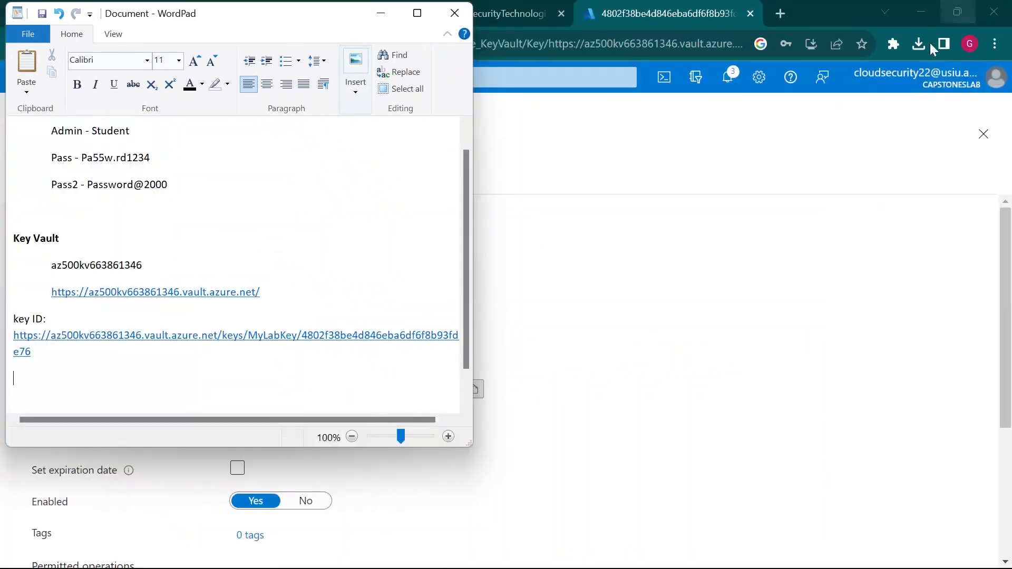
left_click(678, 285)
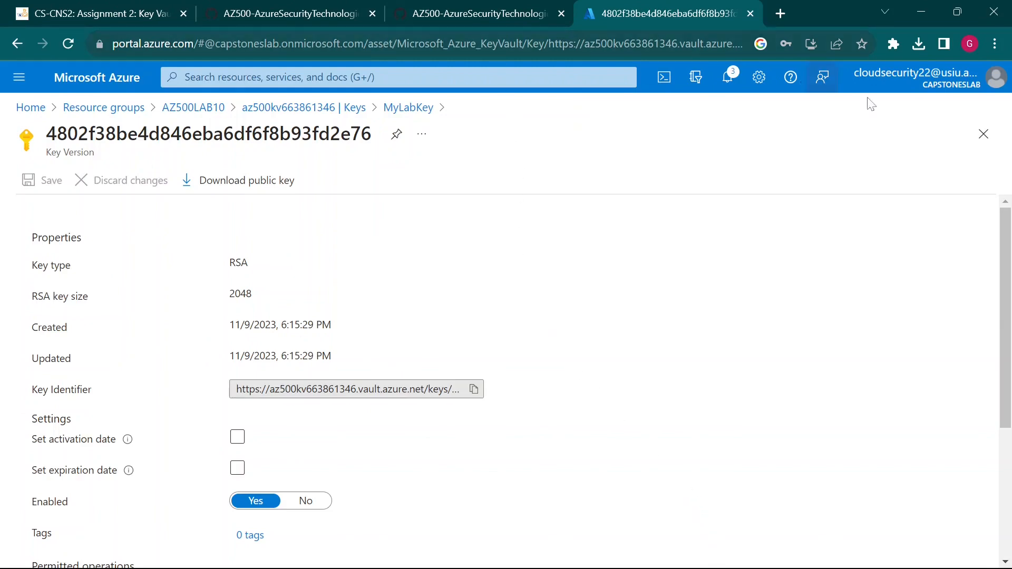
left_click(526, 6)
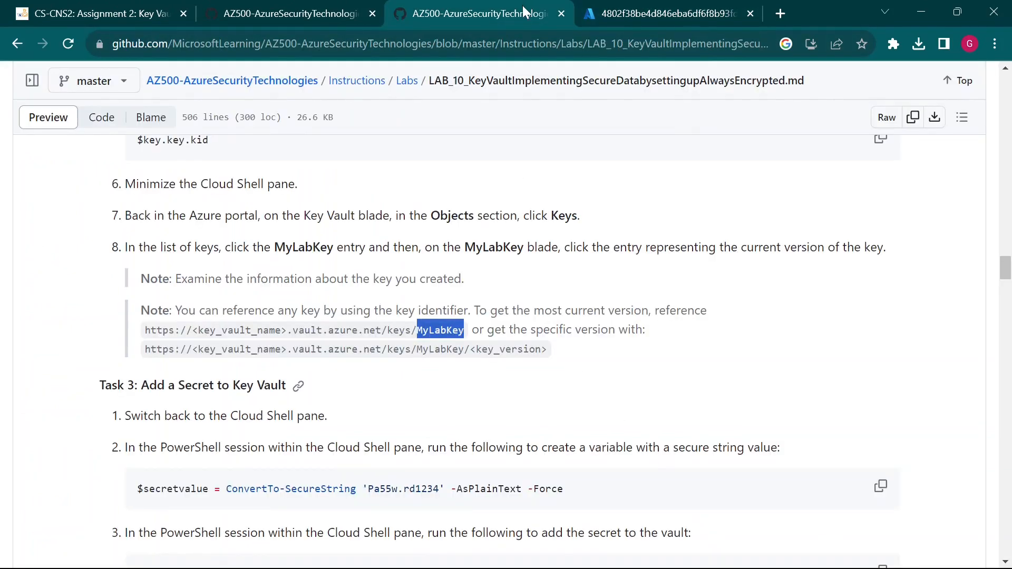